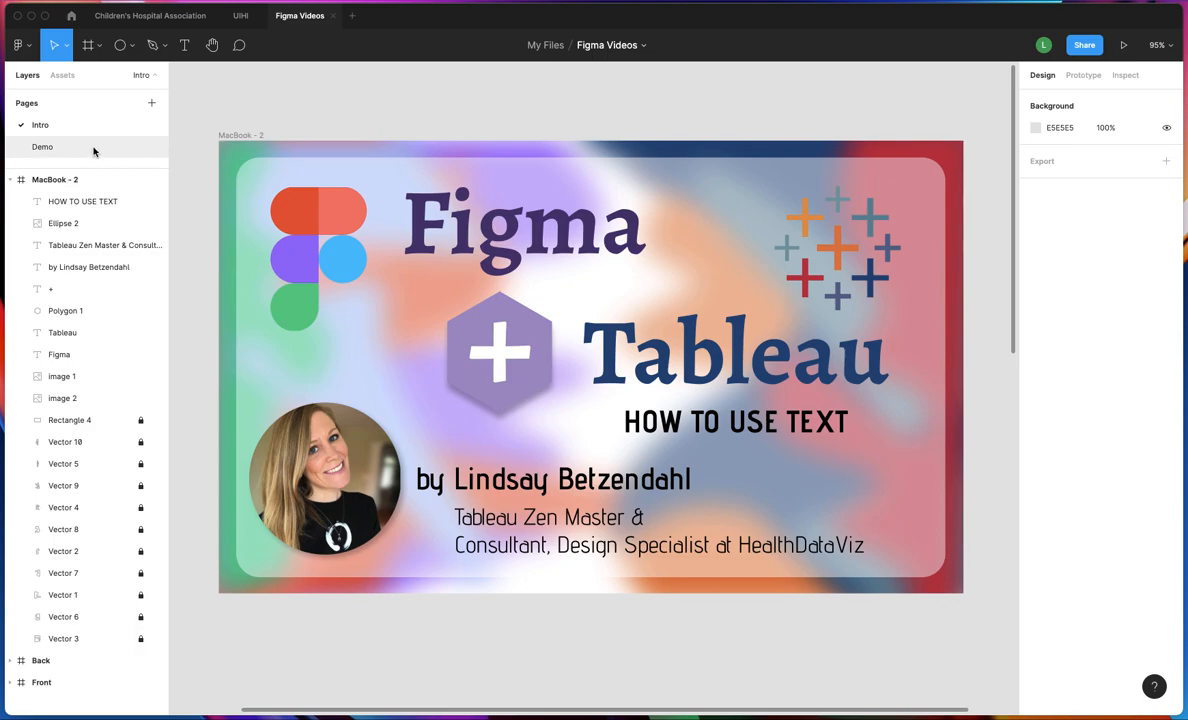
Open the Demo page and draw a new frame about 1182 by 725 below the Plant Dashboard frame
left_click(94, 151)
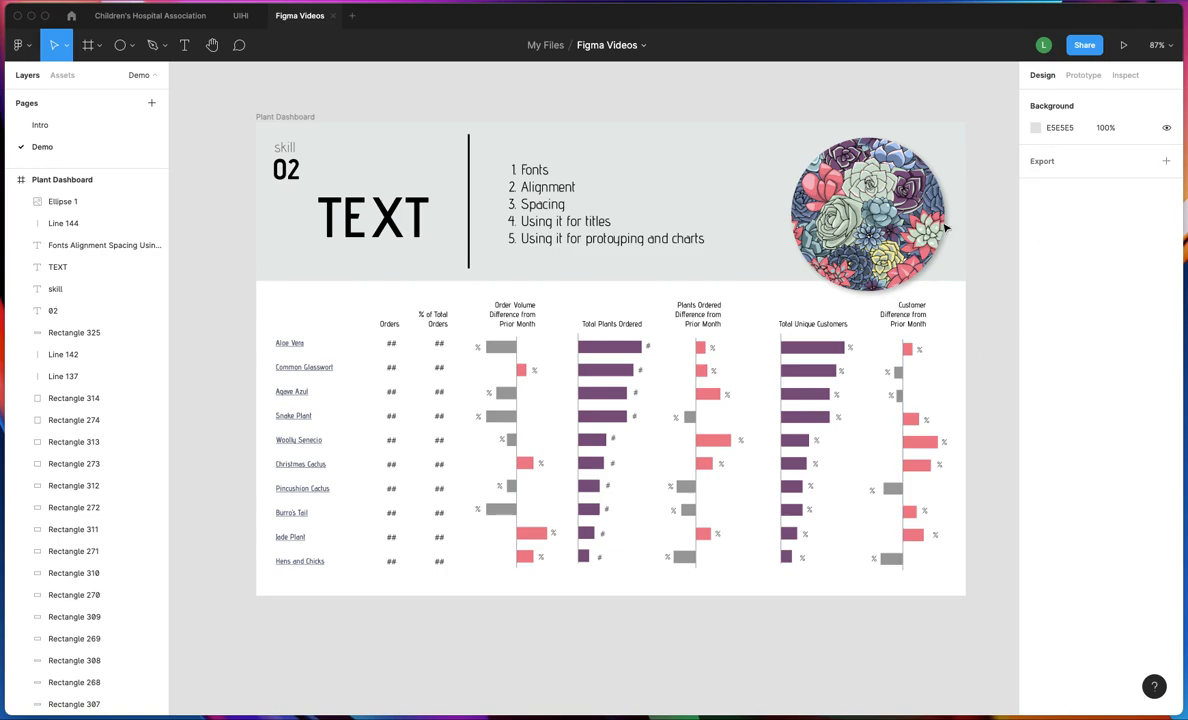
scroll(960, 230, "down", 5)
scroll(937, 251, "right", 3)
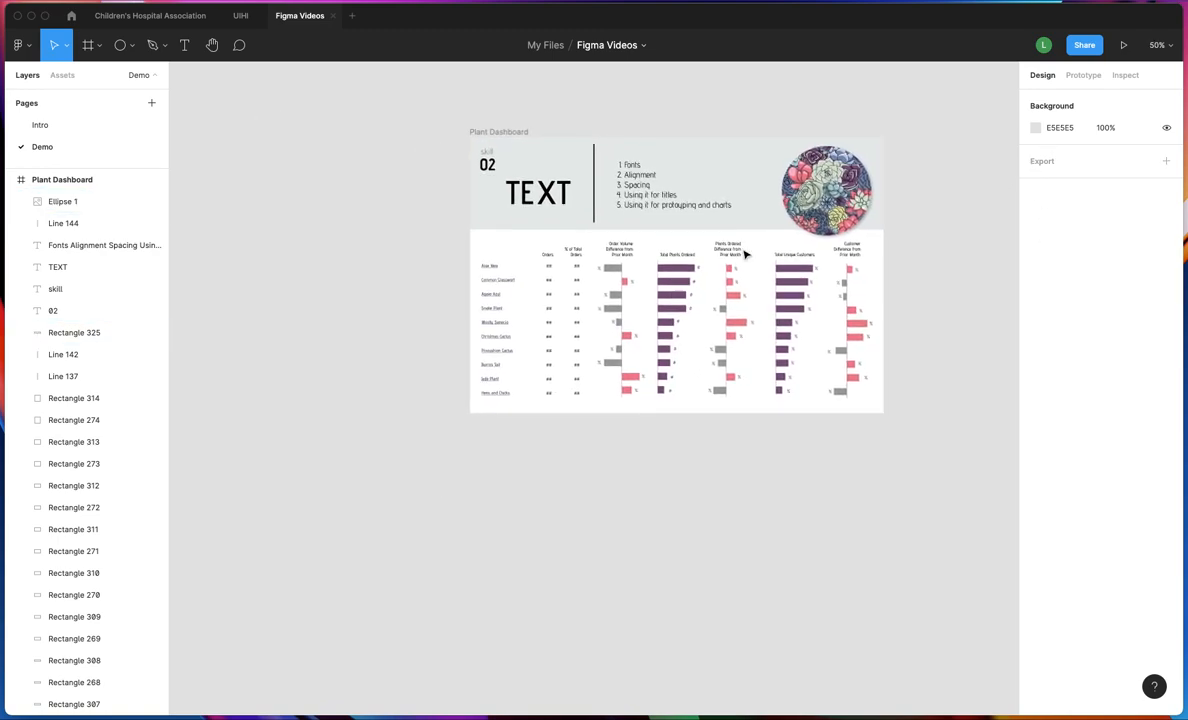
left_click(88, 45)
left_click(88, 47)
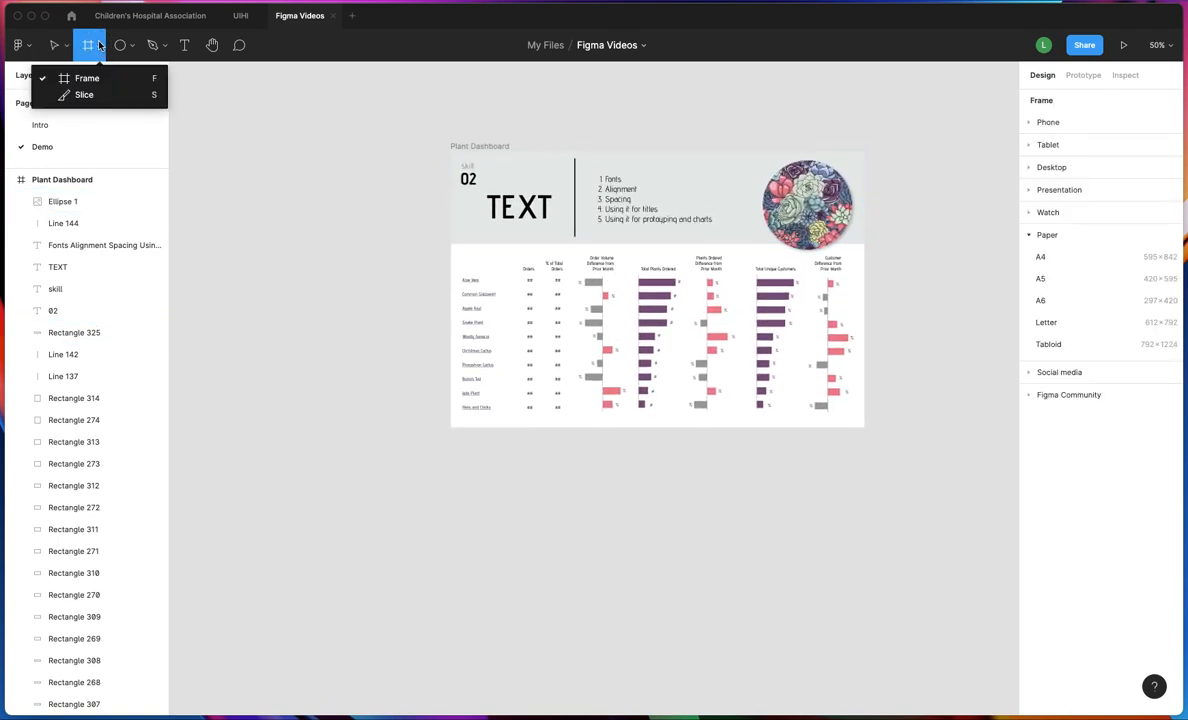
left_click(88, 78)
left_click_drag(451, 463, 859, 704)
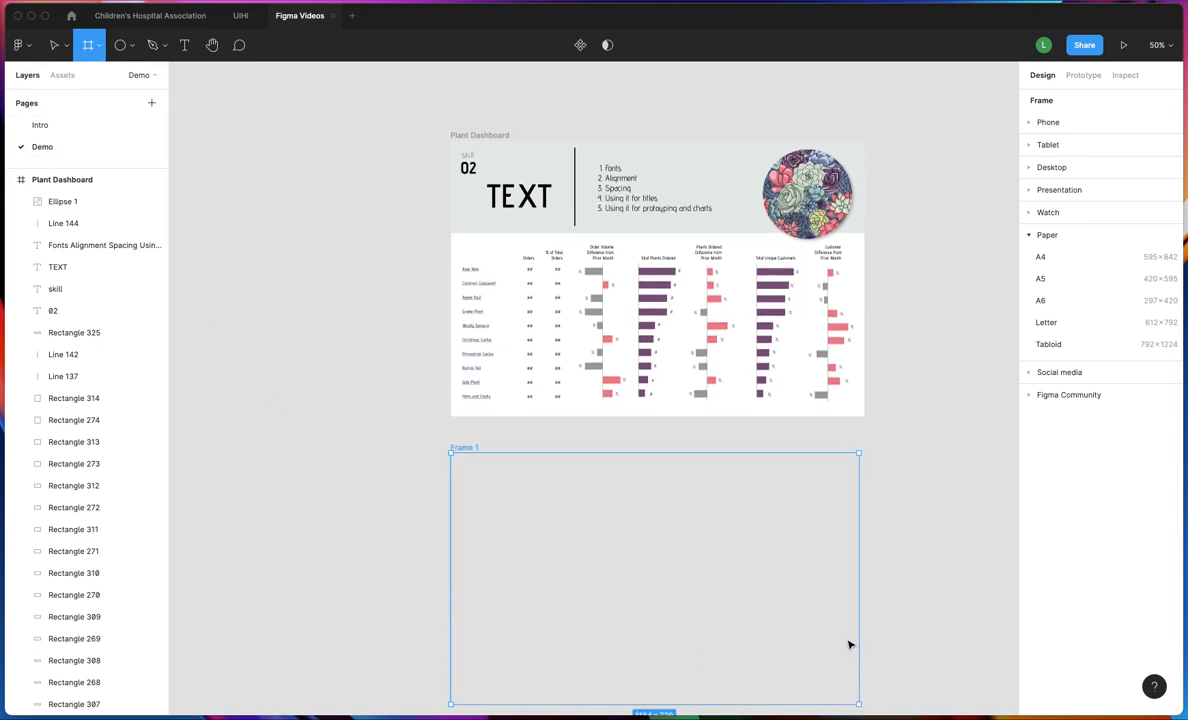
Resize the new frame to 1200 wide and 800 high
left_click(1060, 179)
type("1200")
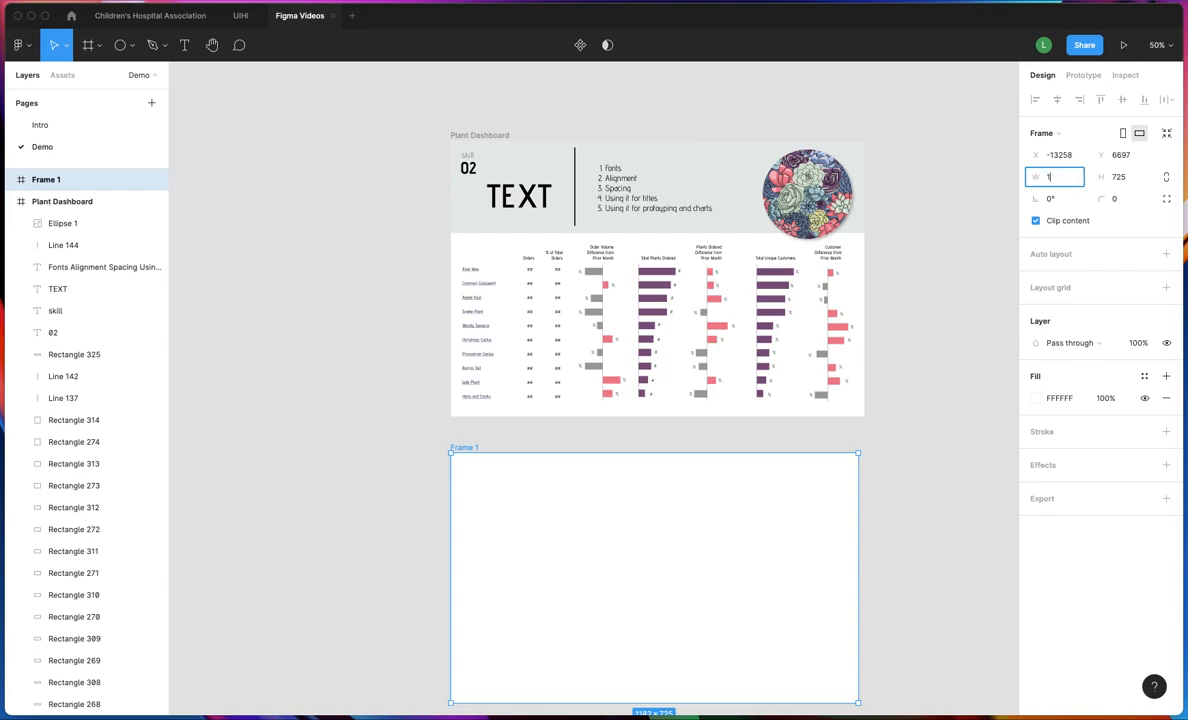
key("Tab")
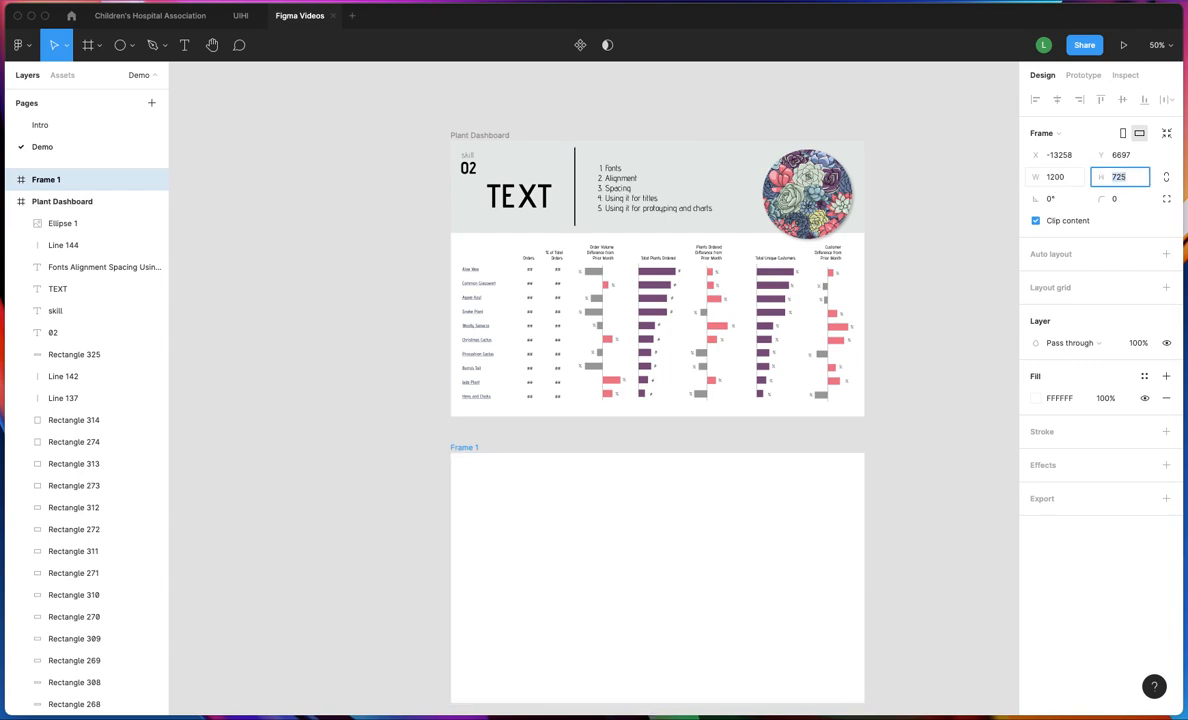
type("800")
key("Return")
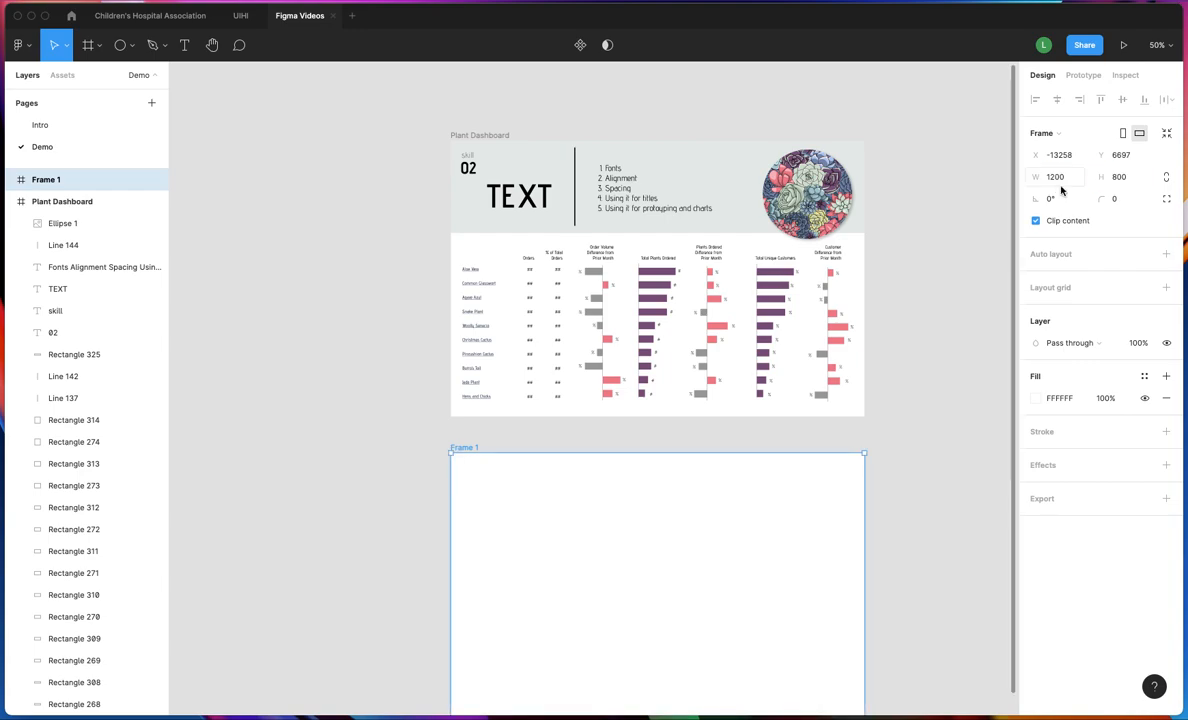
Add a text box about 339 by 153 near the new frame's upper-left corner reading "Succulent Plant Sales Dashboard"
scroll(936, 447, "down", 3)
scroll(937, 447, "up", 4)
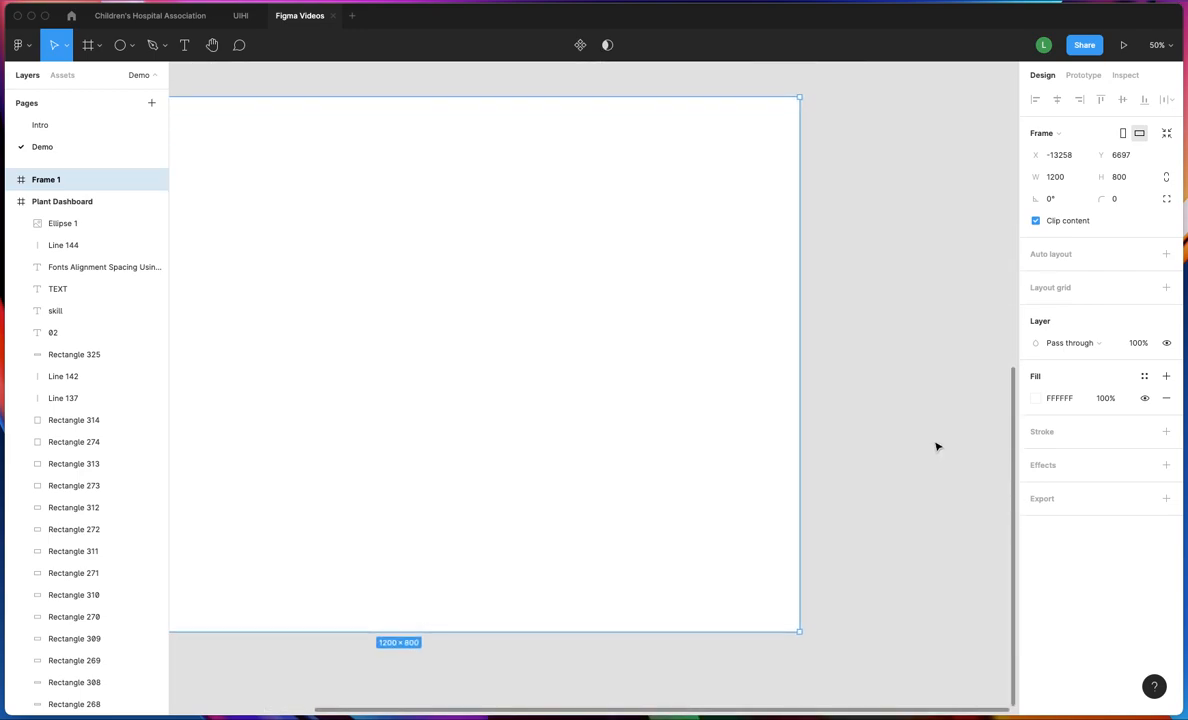
scroll(937, 447, "left", 2)
scroll(936, 447, "left", 3)
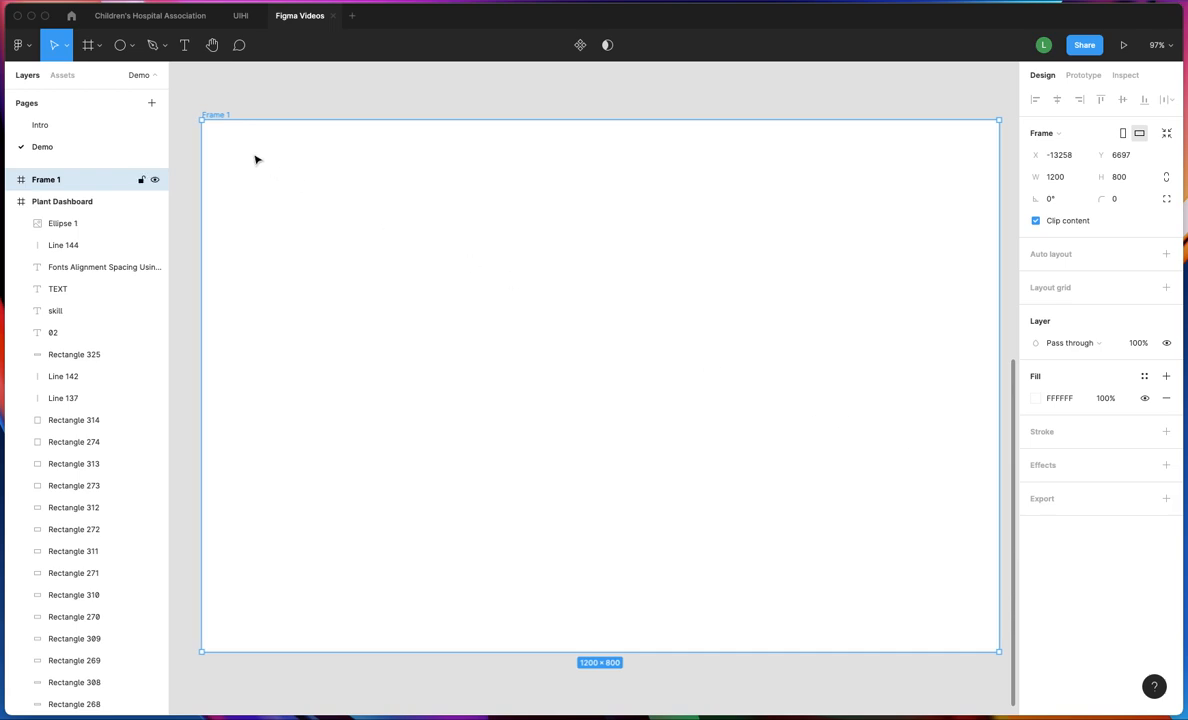
left_click(185, 48)
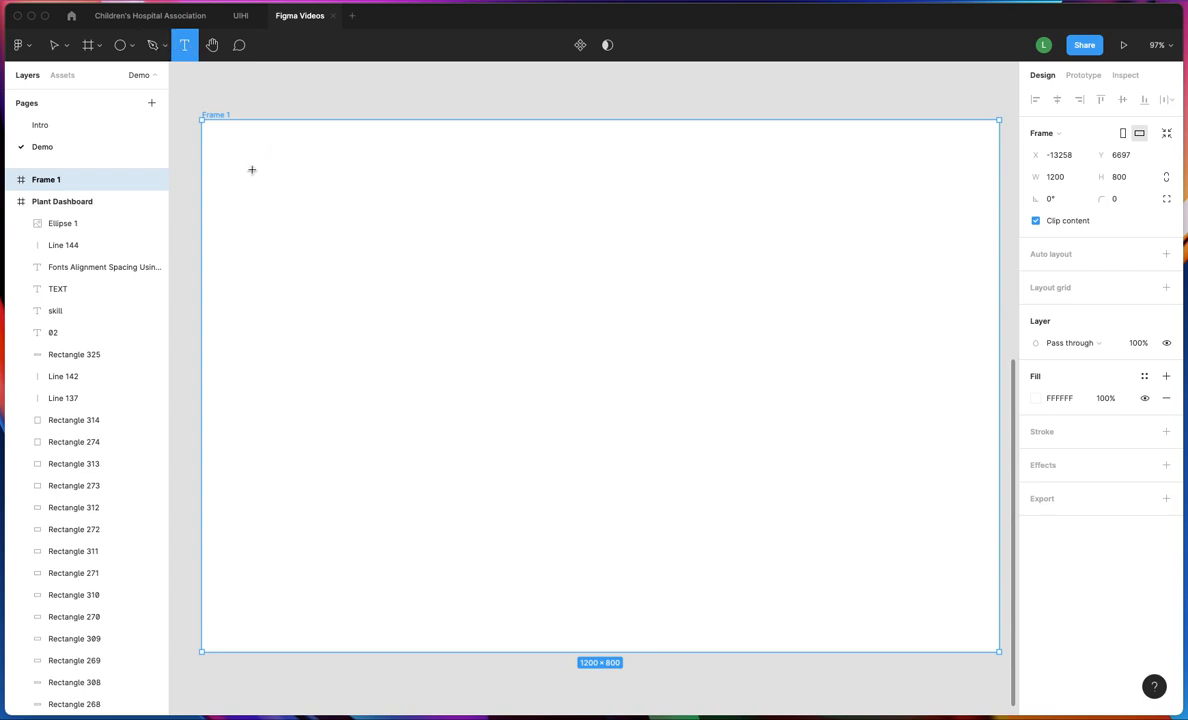
left_click_drag(254, 166, 479, 267)
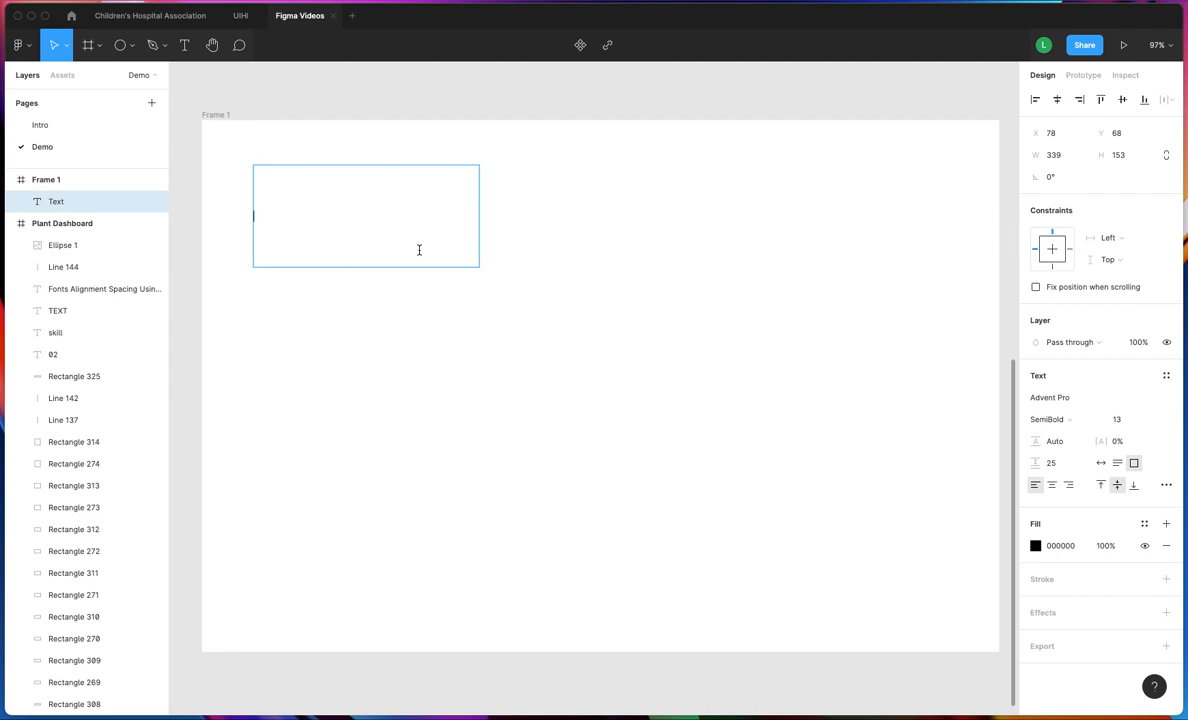
type("Succulent Plant Sales Dashboard")
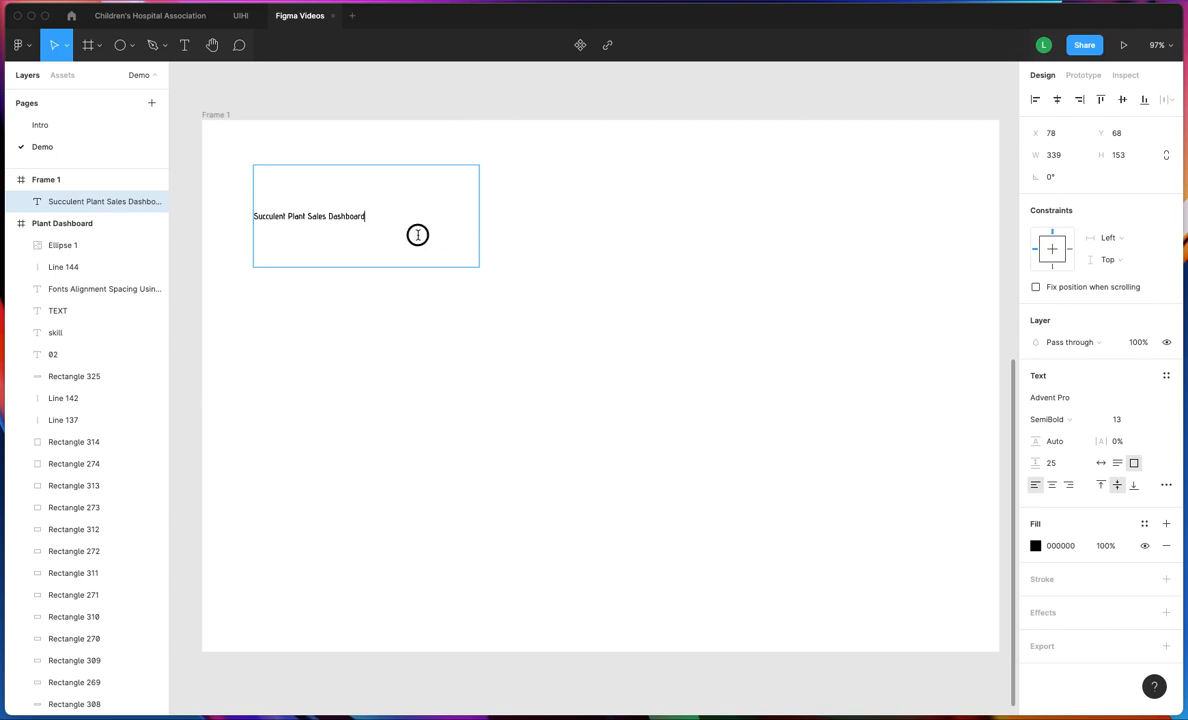
left_click_drag(417, 236, 174, 228)
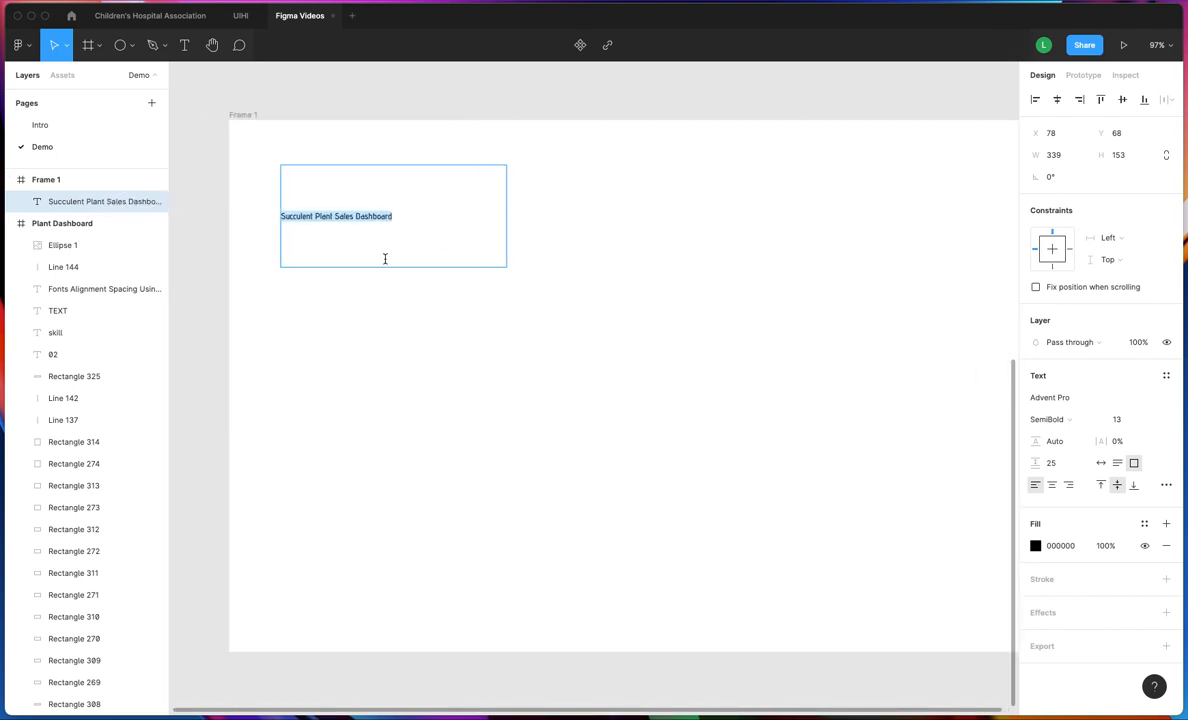
key("Escape")
left_click(245, 114)
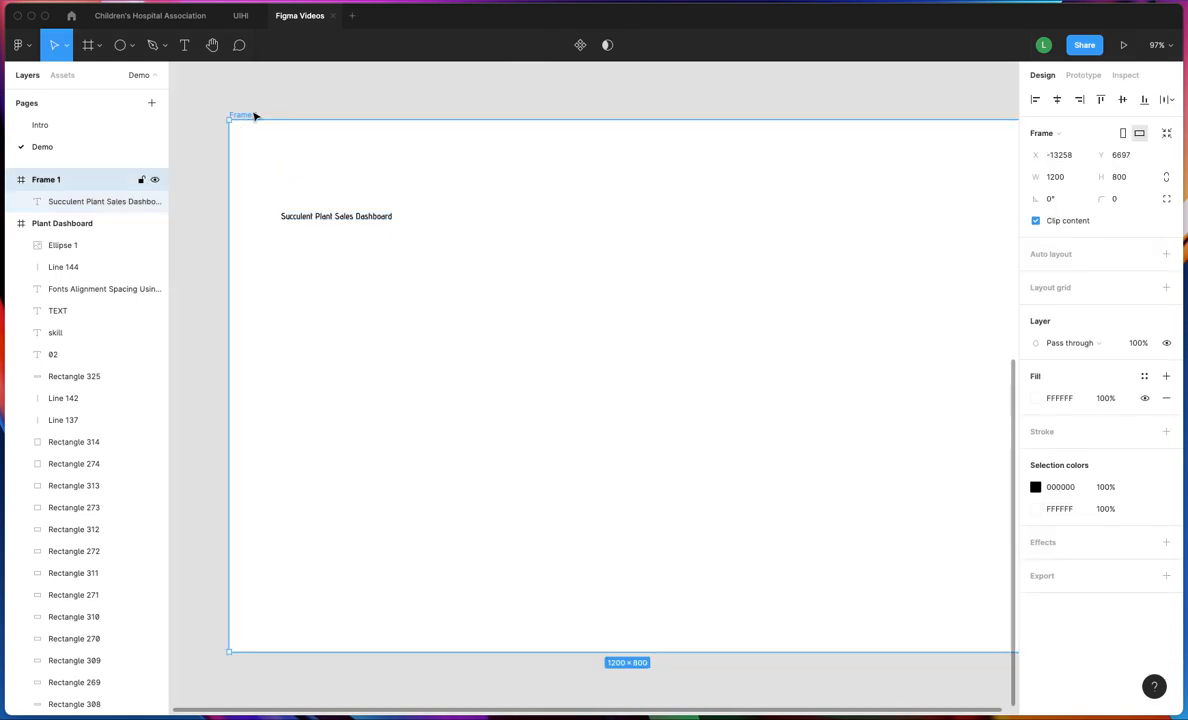
scroll(868, 204, "right", 2)
scroll(870, 205, "left", 1)
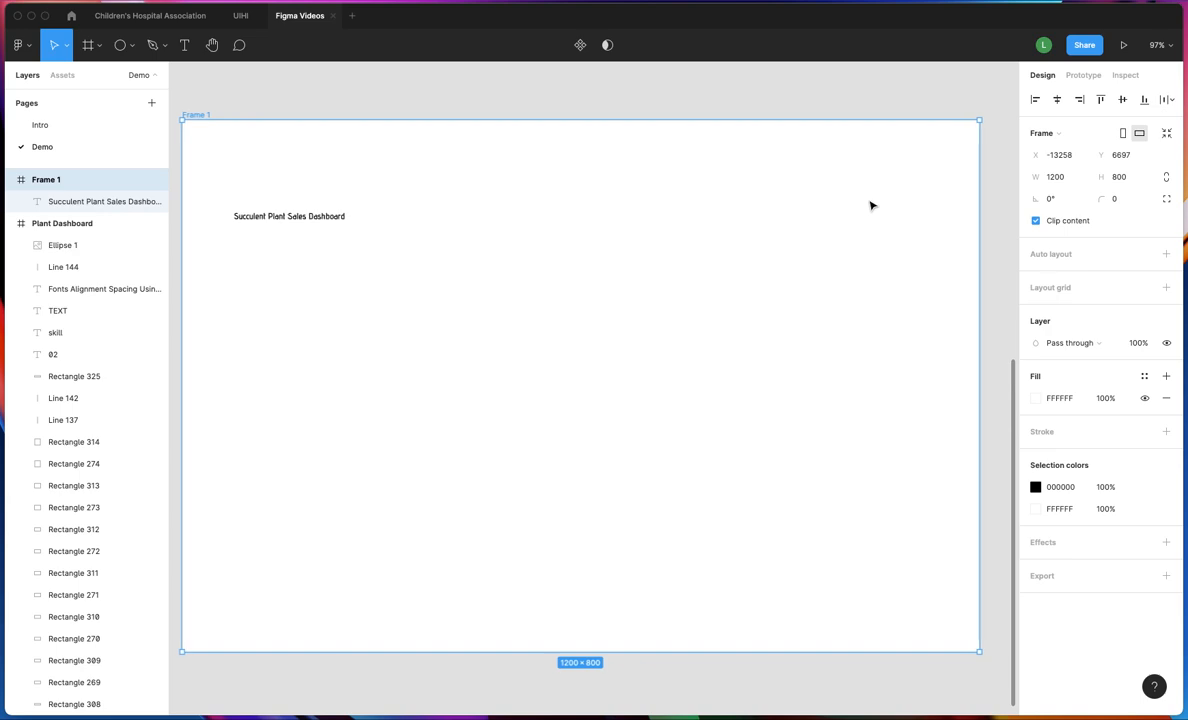
Set the title's font size to 24 and fit its text box to about 339 by 52 near the frame's upper-left corner
left_click(313, 222)
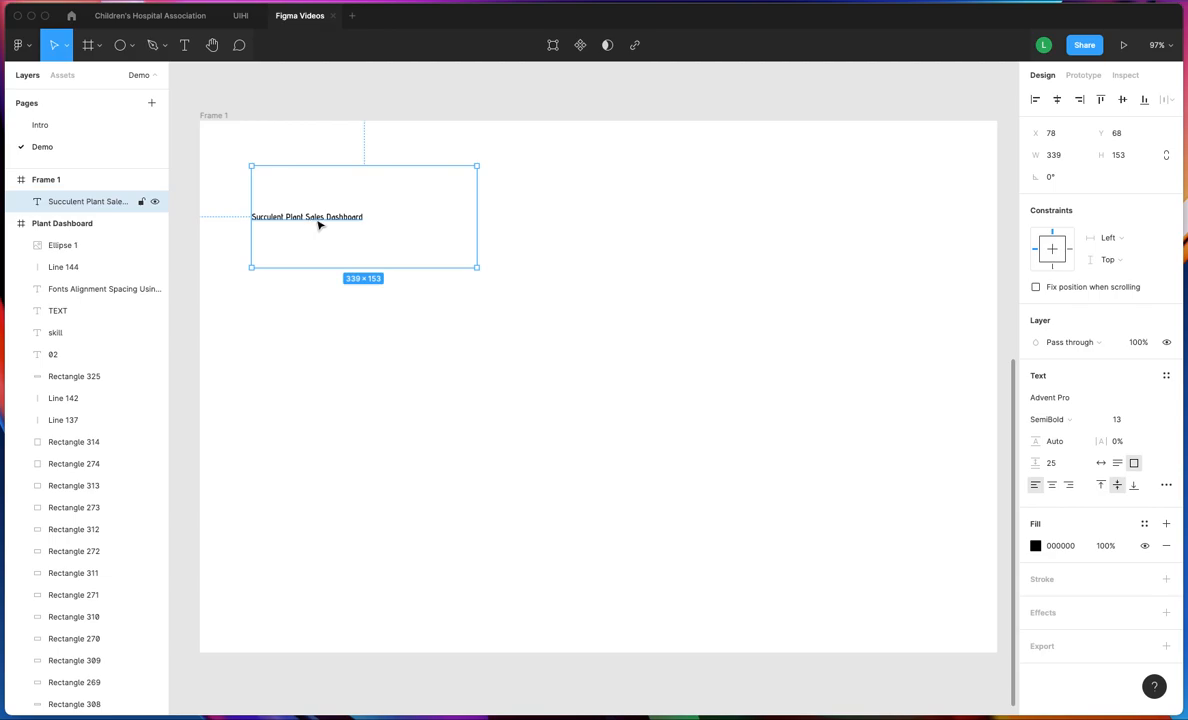
left_click(1154, 422)
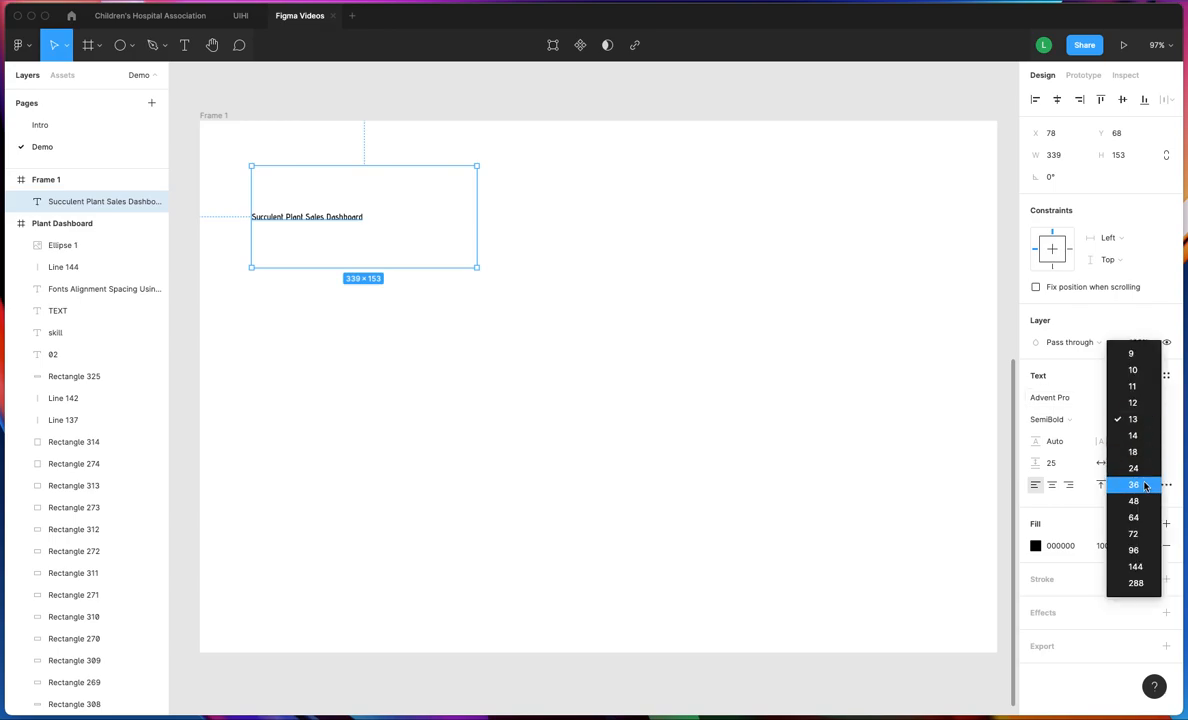
left_click(1134, 468)
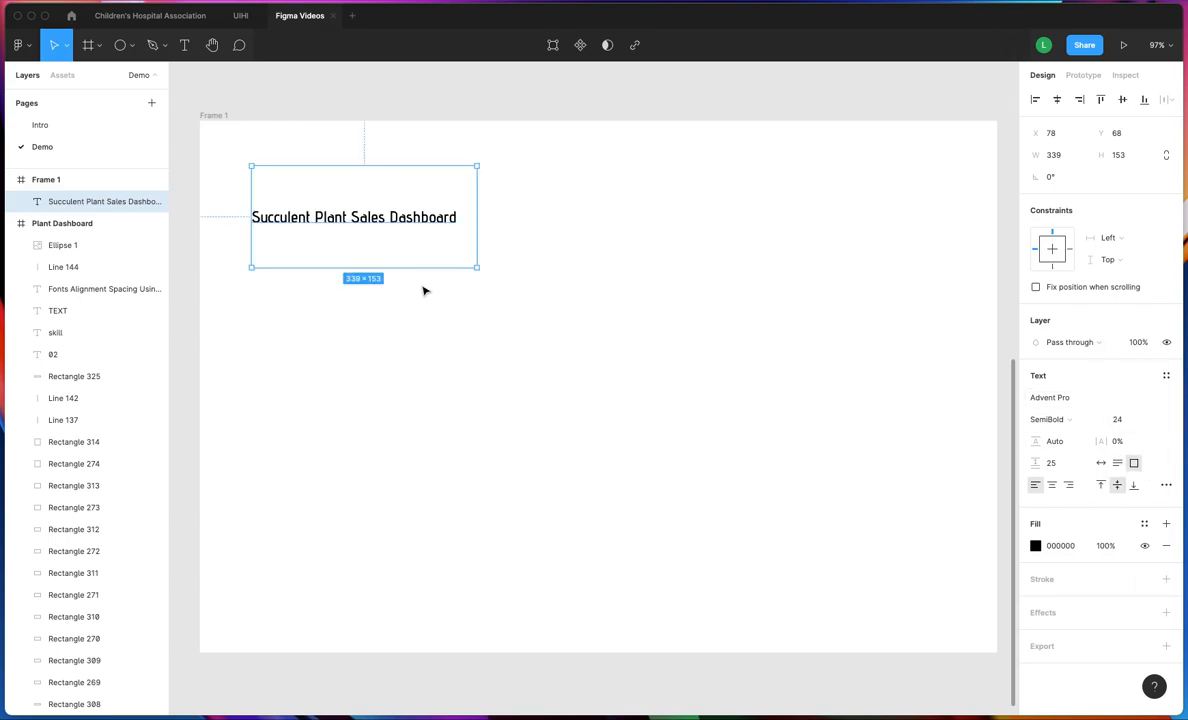
scroll(422, 273, "left", 1)
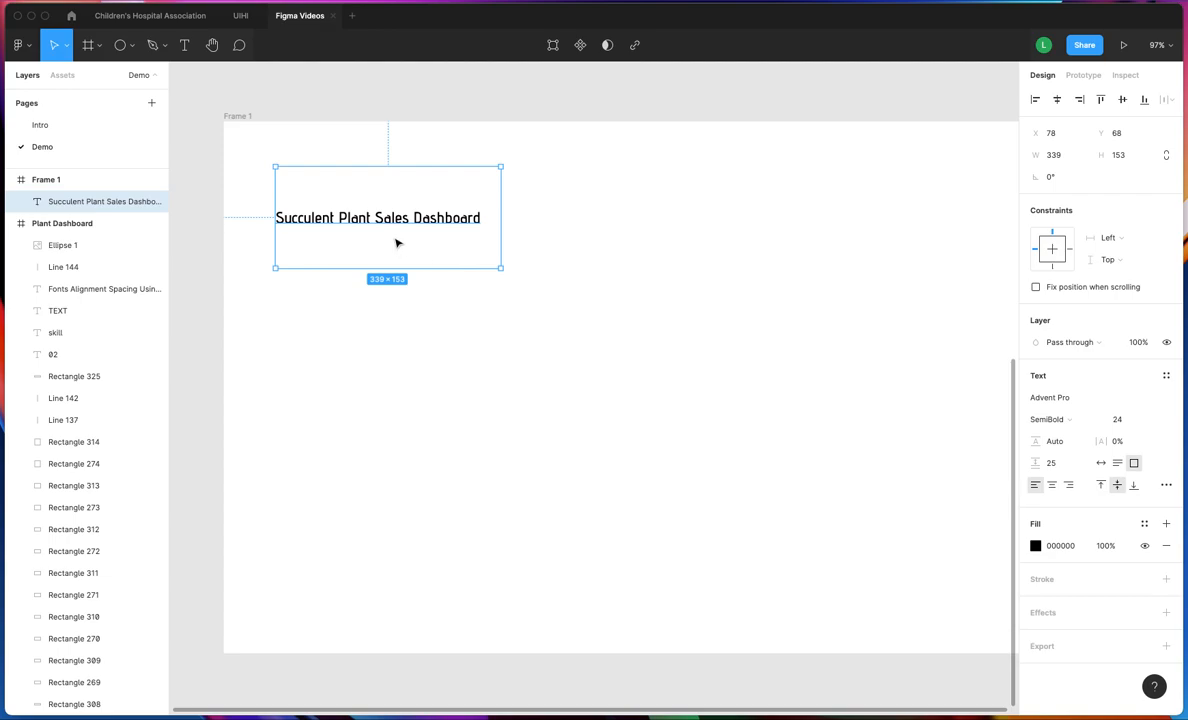
left_click_drag(384, 268, 411, 163)
scroll(411, 226, "down", 1)
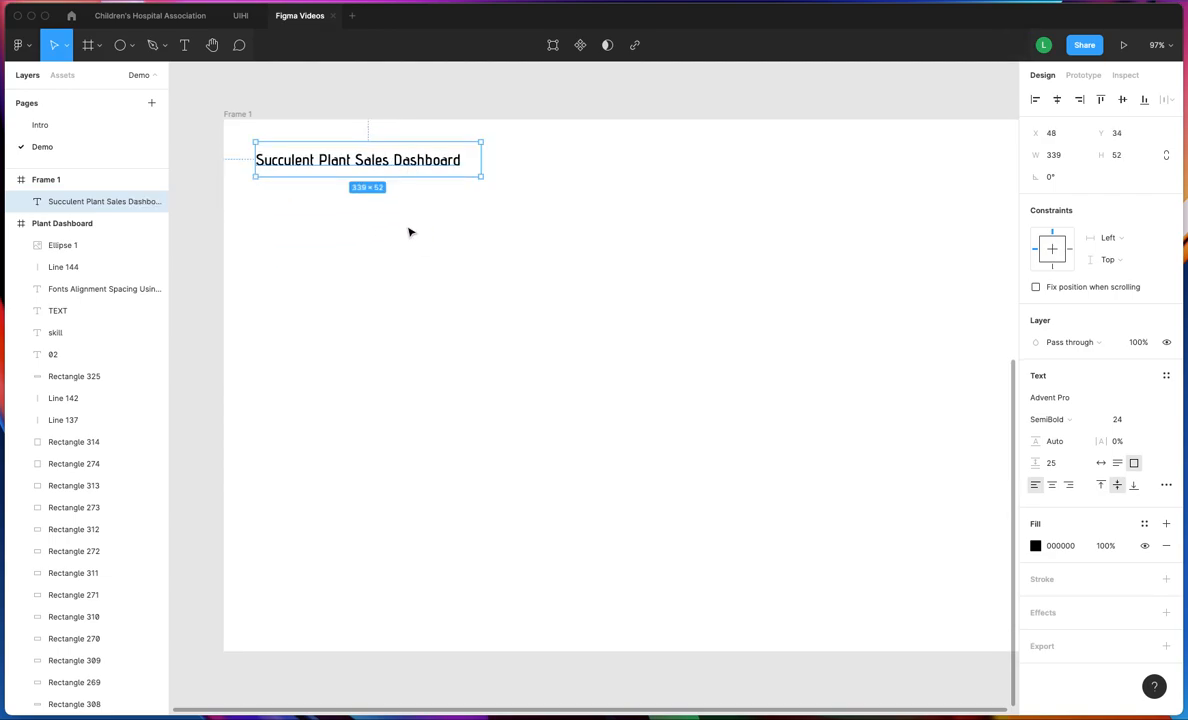
Change the title's font to Cherry Bomb
left_click(1160, 398)
scroll(1162, 405, "down", 10)
scroll(1163, 408, "down", 20)
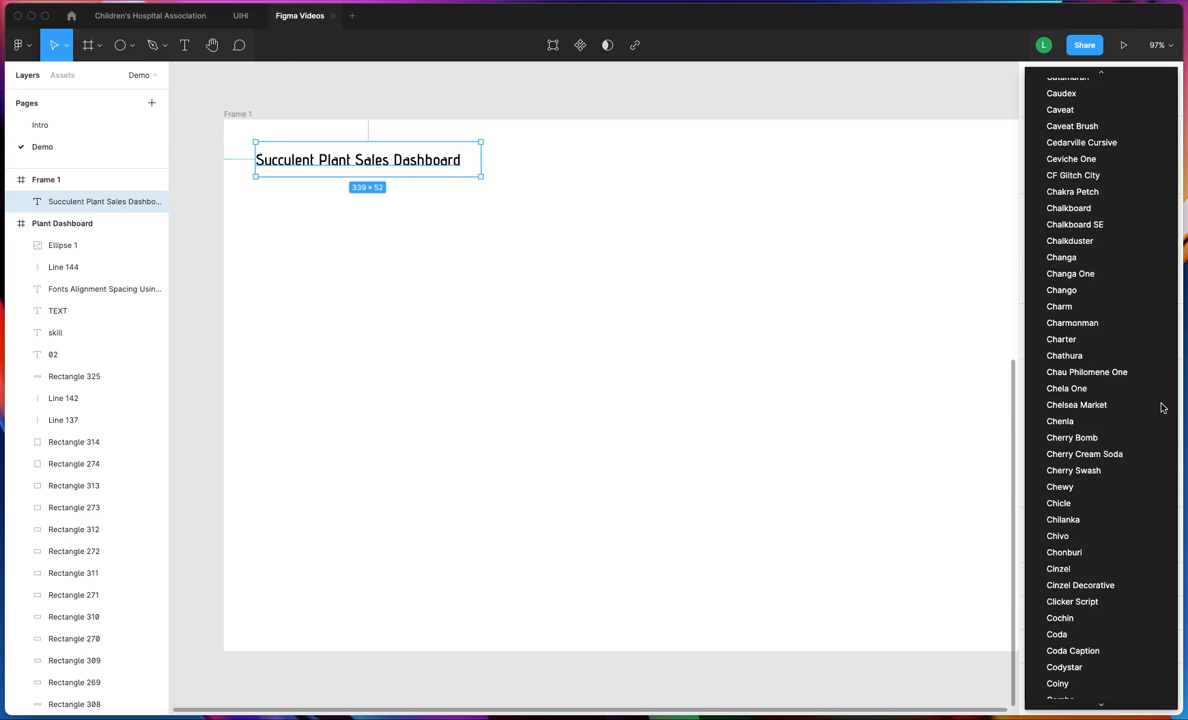
left_click(1139, 410)
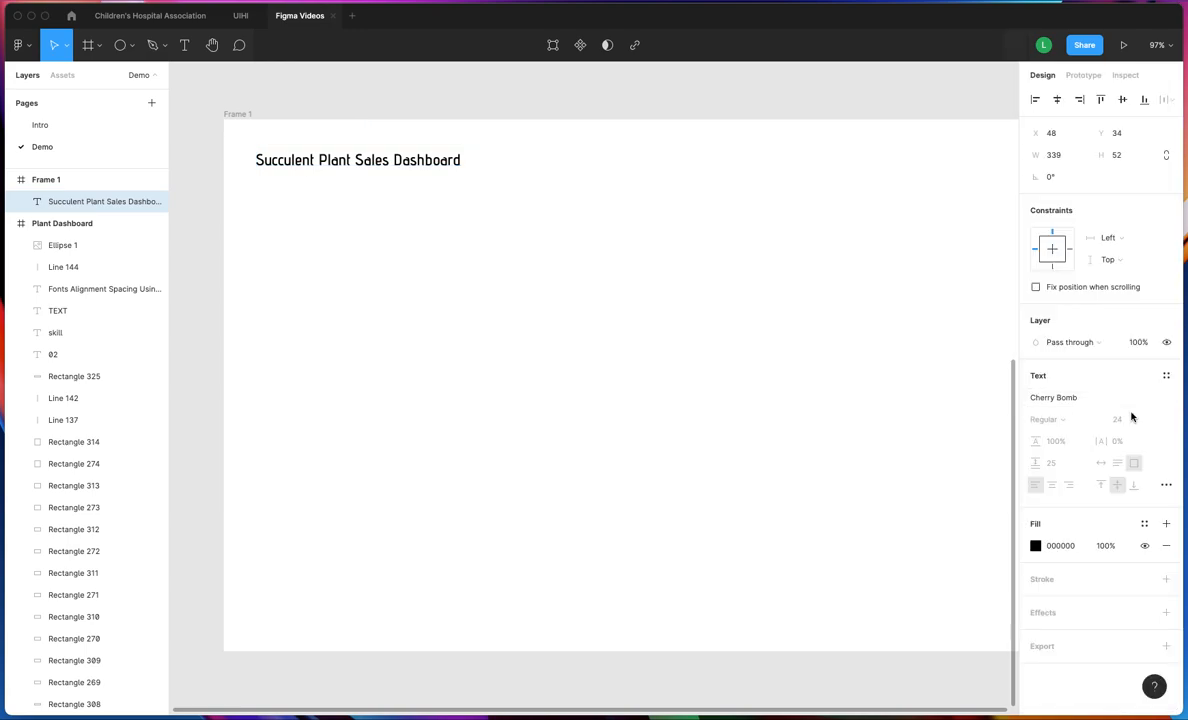
Preview successive fonts on the title one after another, from Cherry Cream Soda through Chicle to Cinzel
left_click(1064, 400)
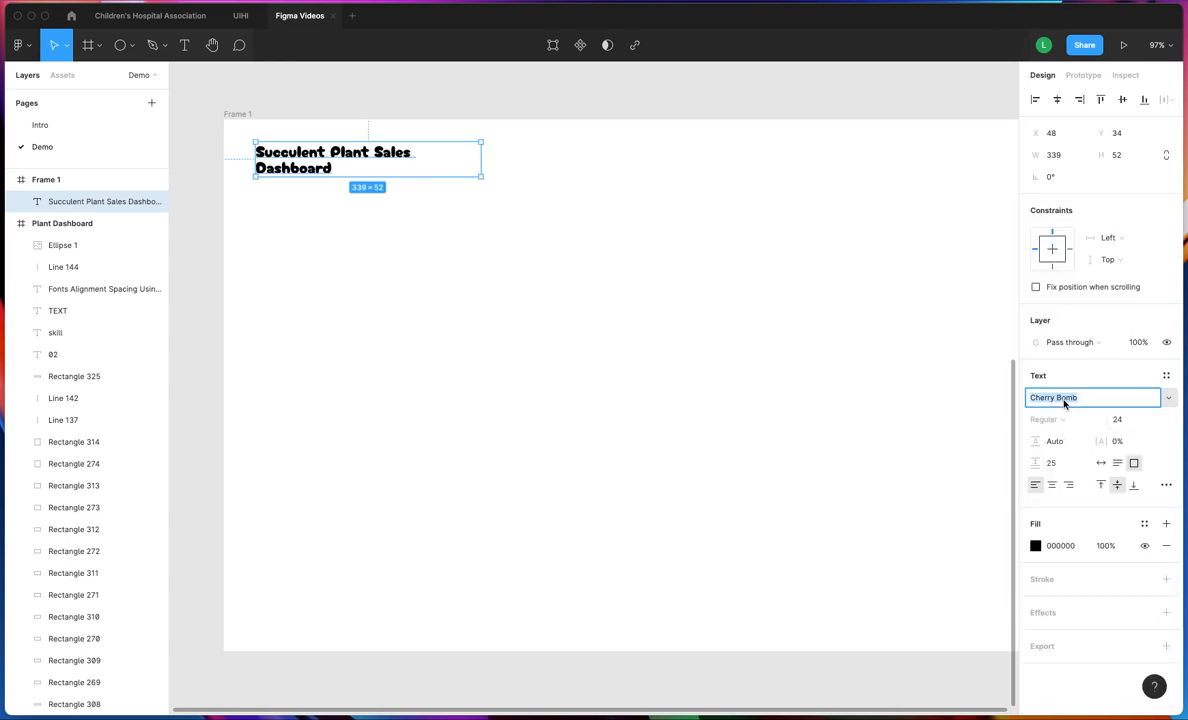
key("Down")
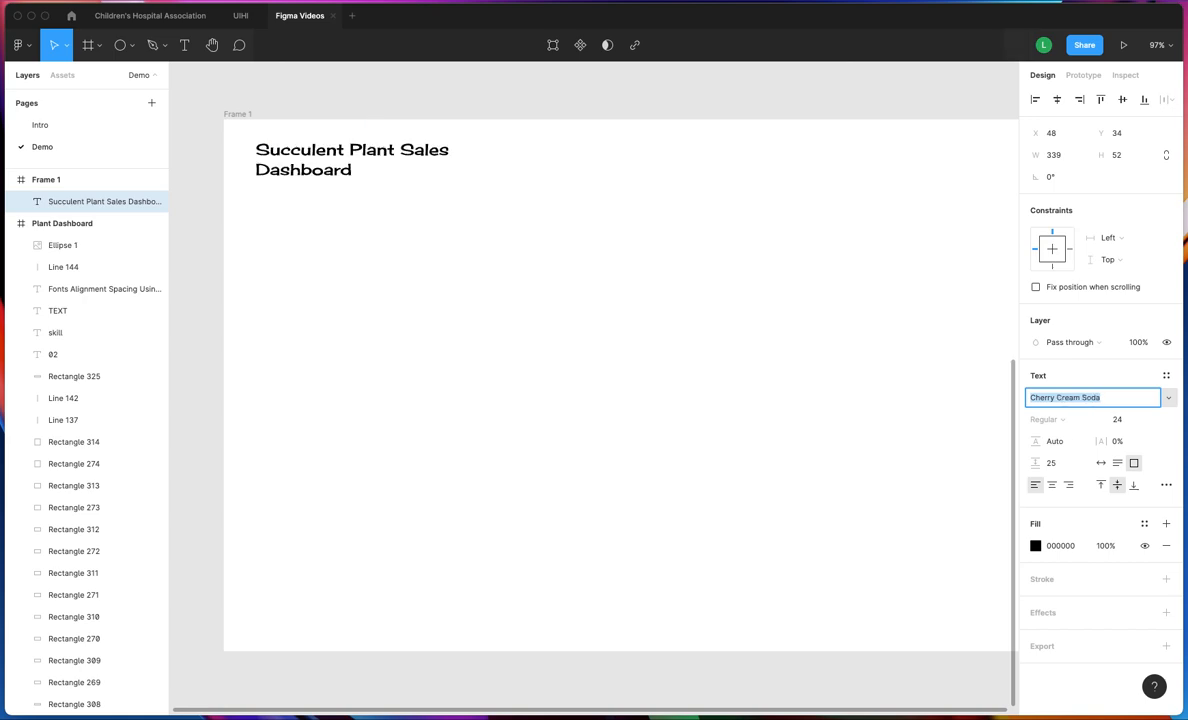
key("Down")
key("Down")
key("Down")
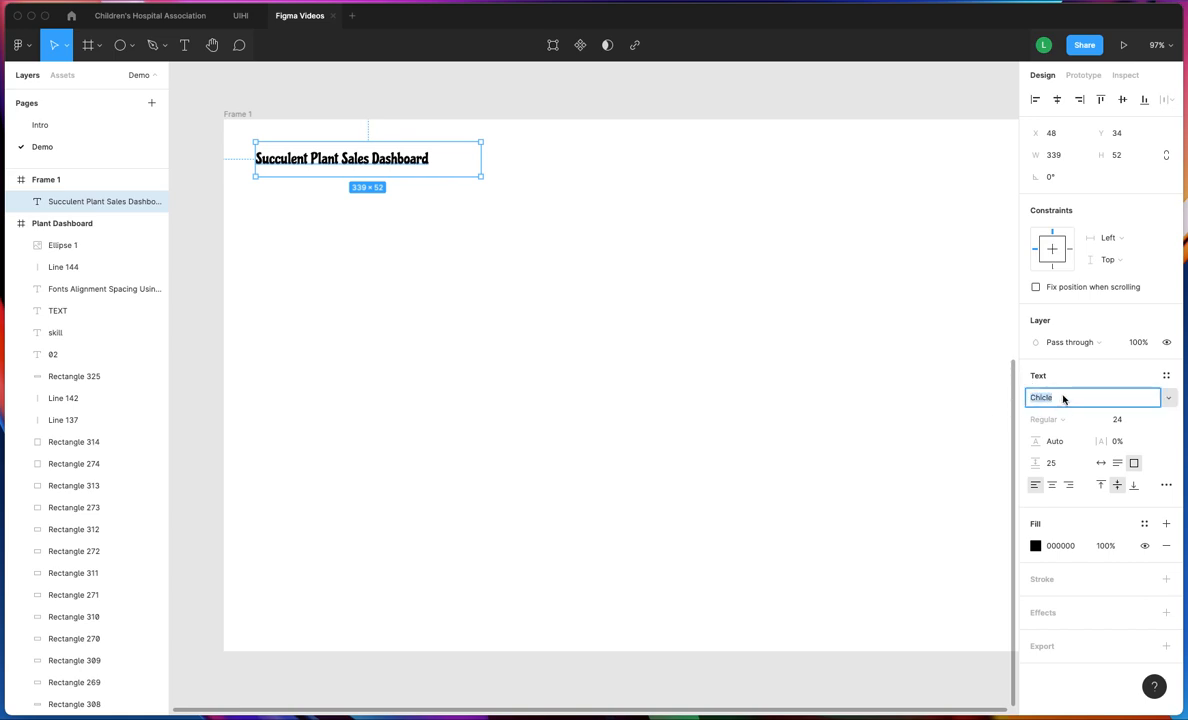
key("Down")
key("Down")
key("Down")
key("Down")
key("Down")
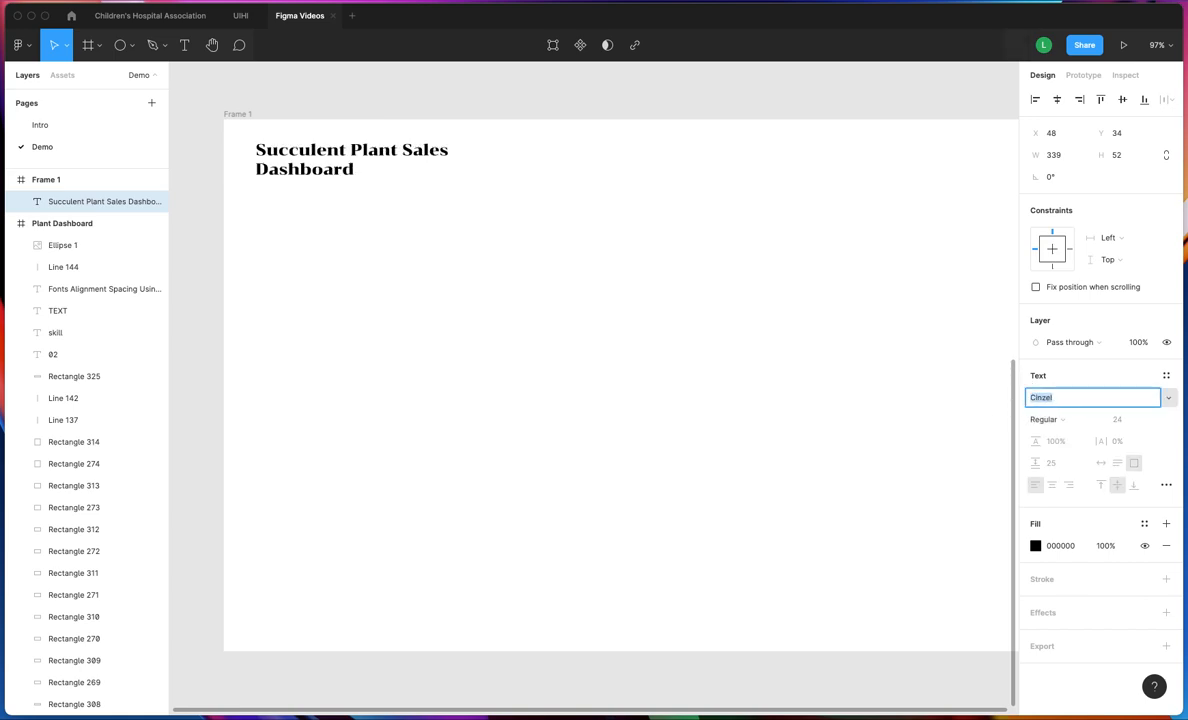
key("Up")
key("Up")
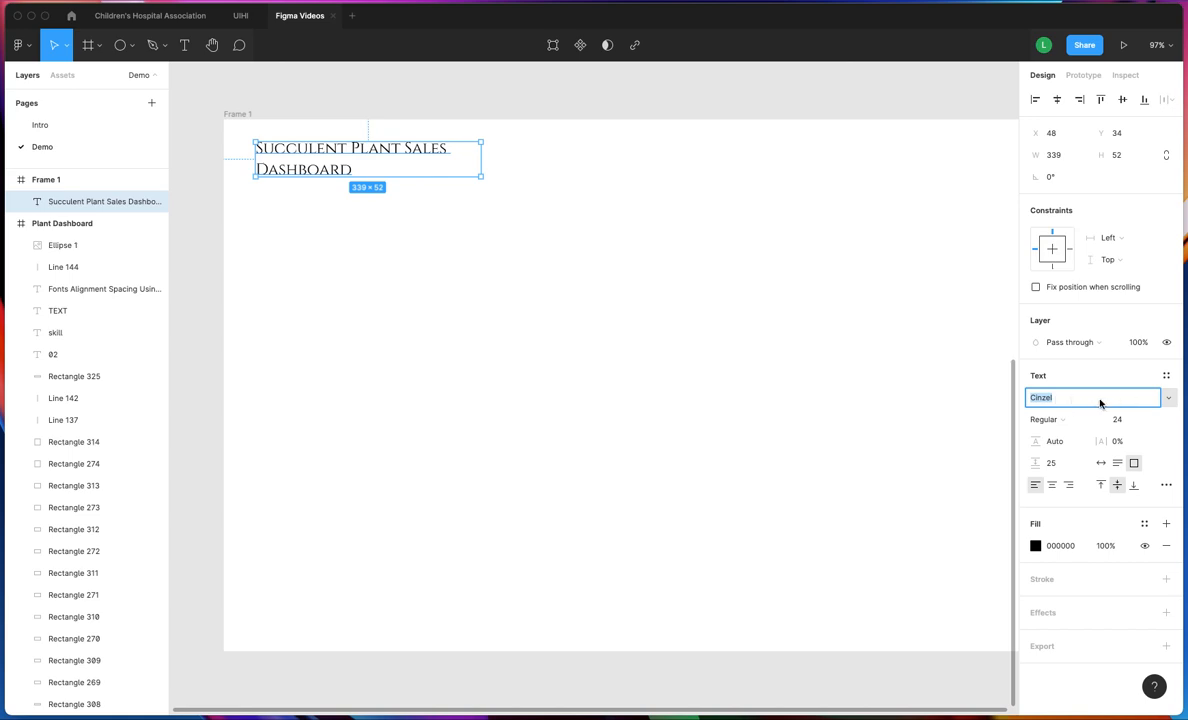
Set the title's font to Avenir and adjust its text box to about 447 wide at X 45, Y 42
type("Ave")
key("Return")
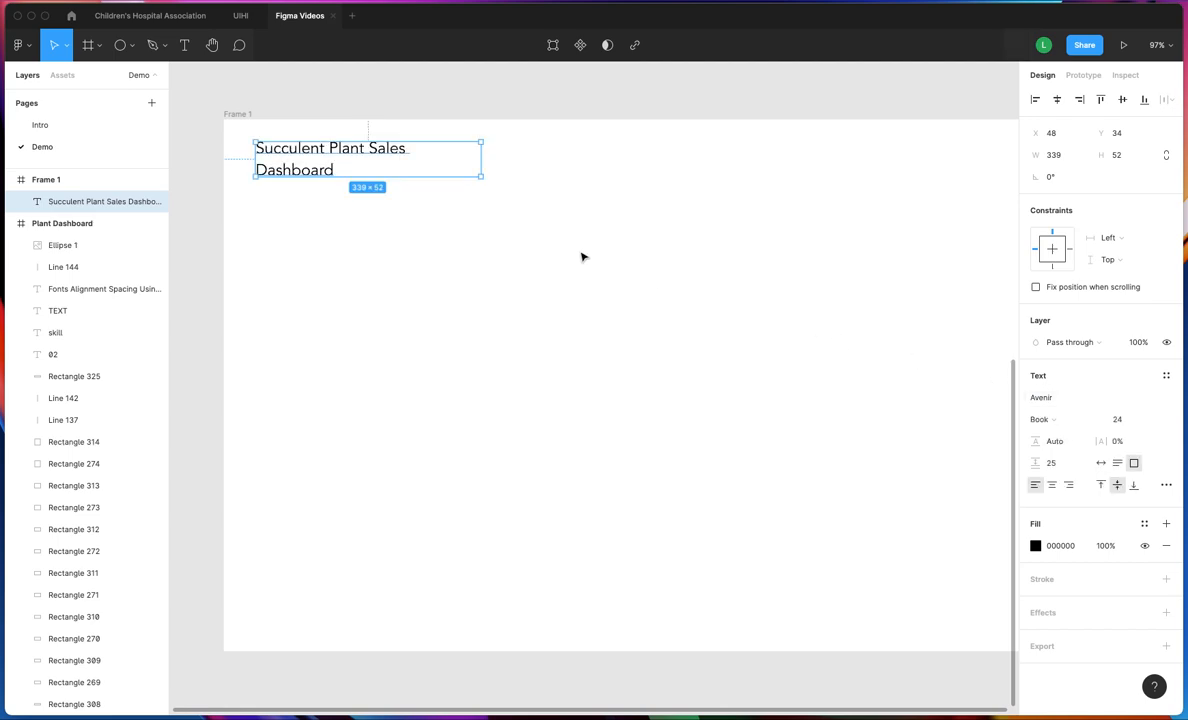
left_click_drag(481, 159, 553, 159)
left_click_drag(429, 161, 436, 166)
left_click(487, 238)
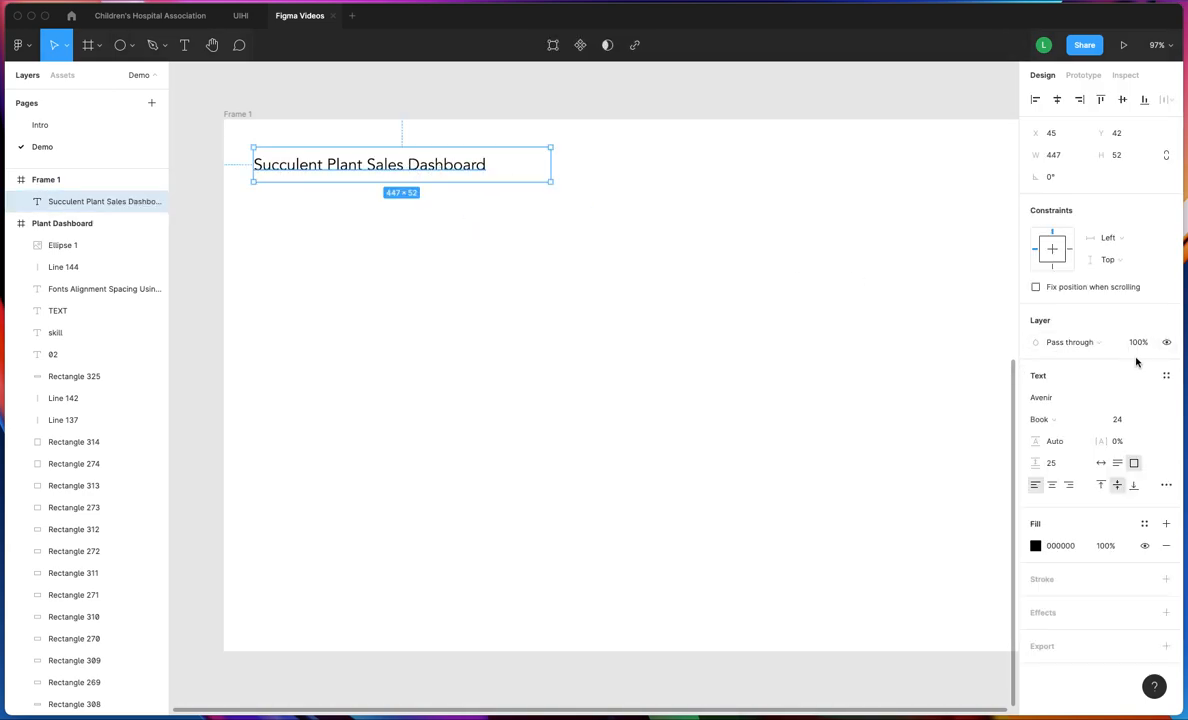
Set the title's font weight to Heavy
left_click(1060, 397)
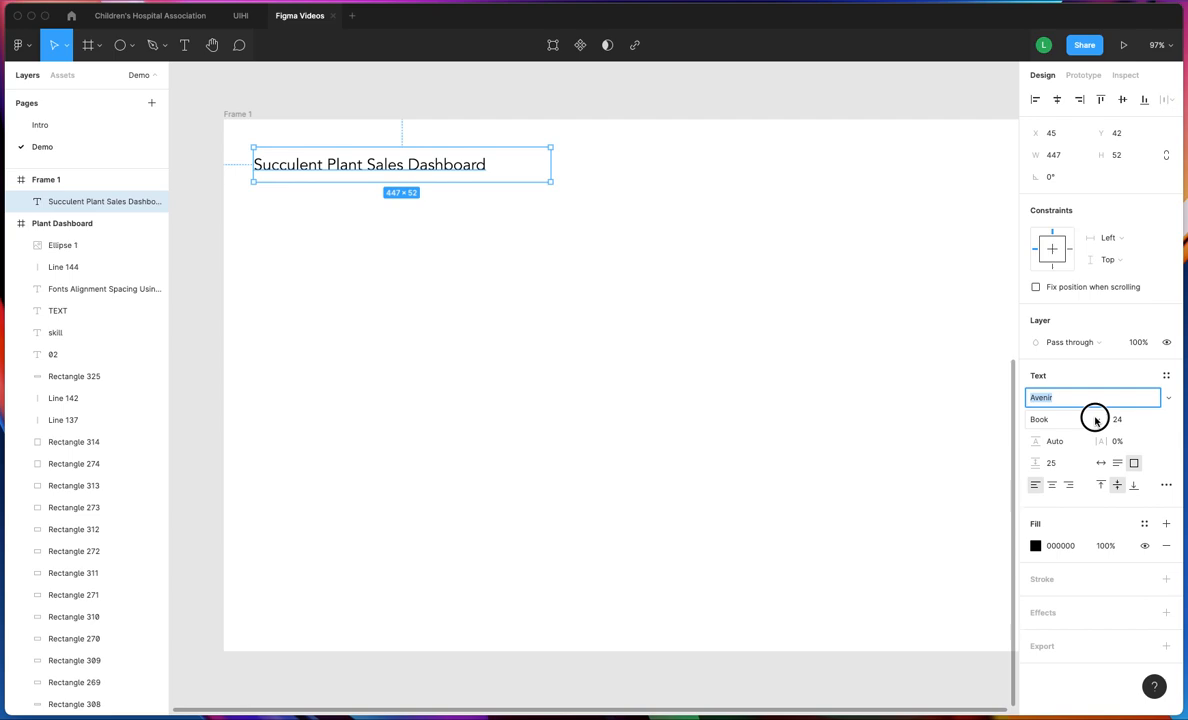
left_click(1090, 419)
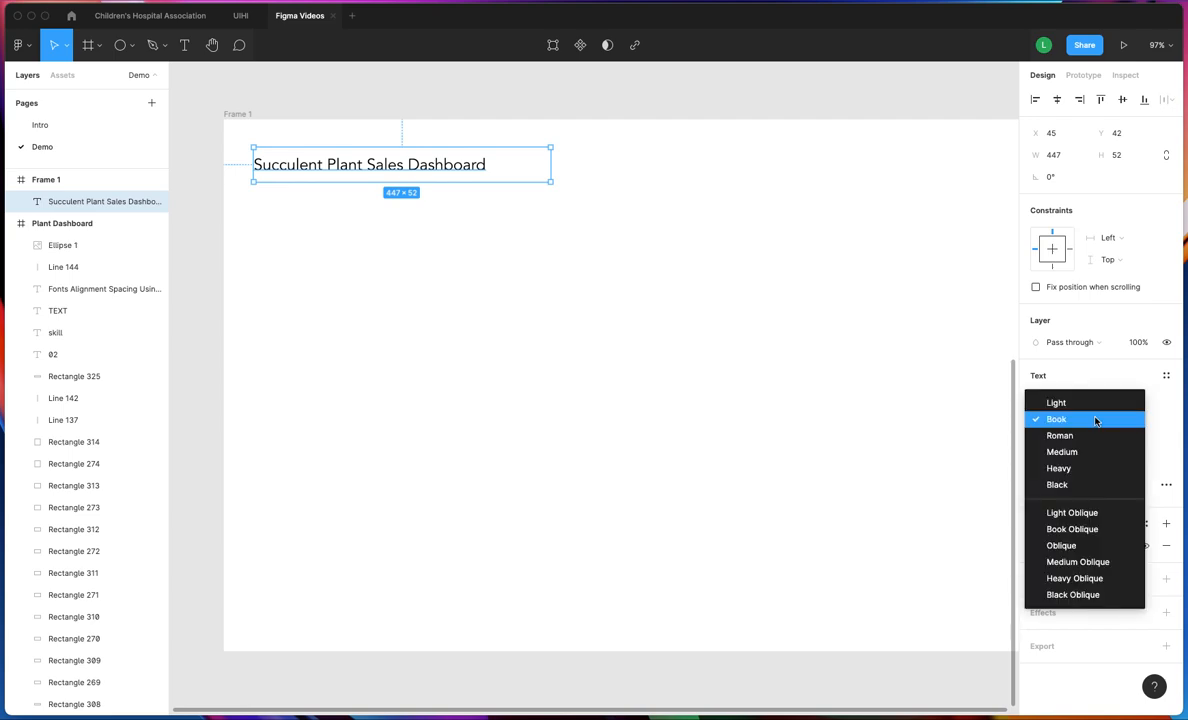
left_click(1088, 469)
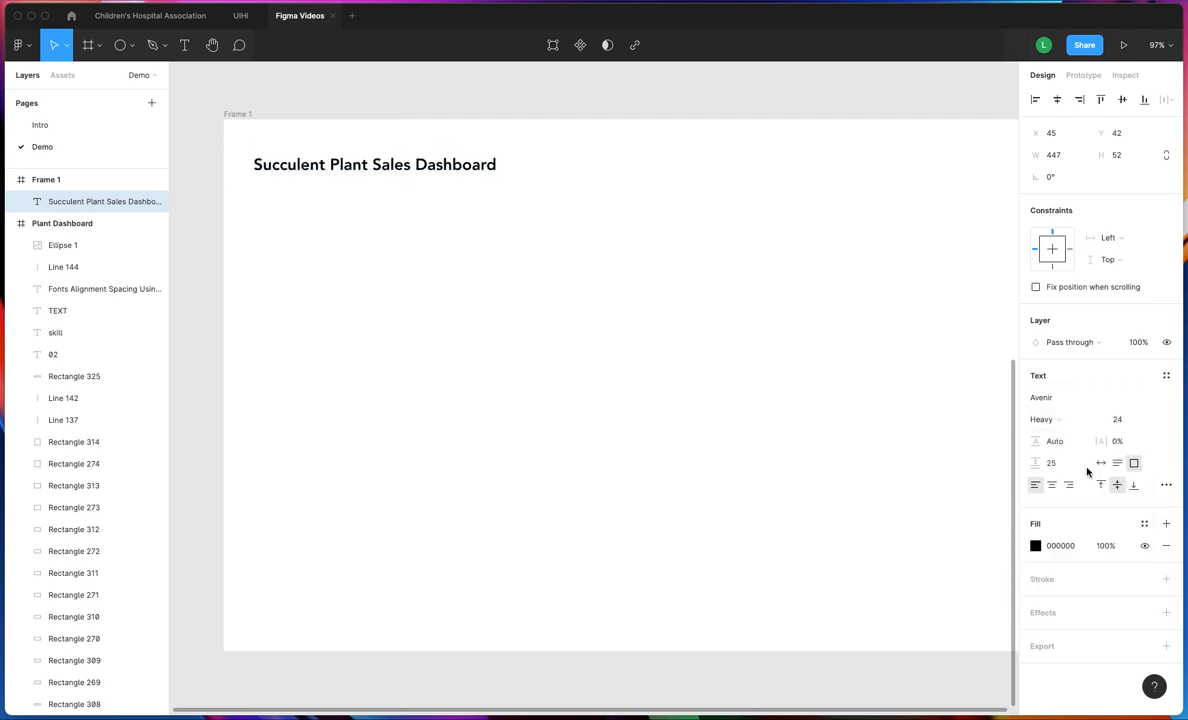
left_click(1080, 419)
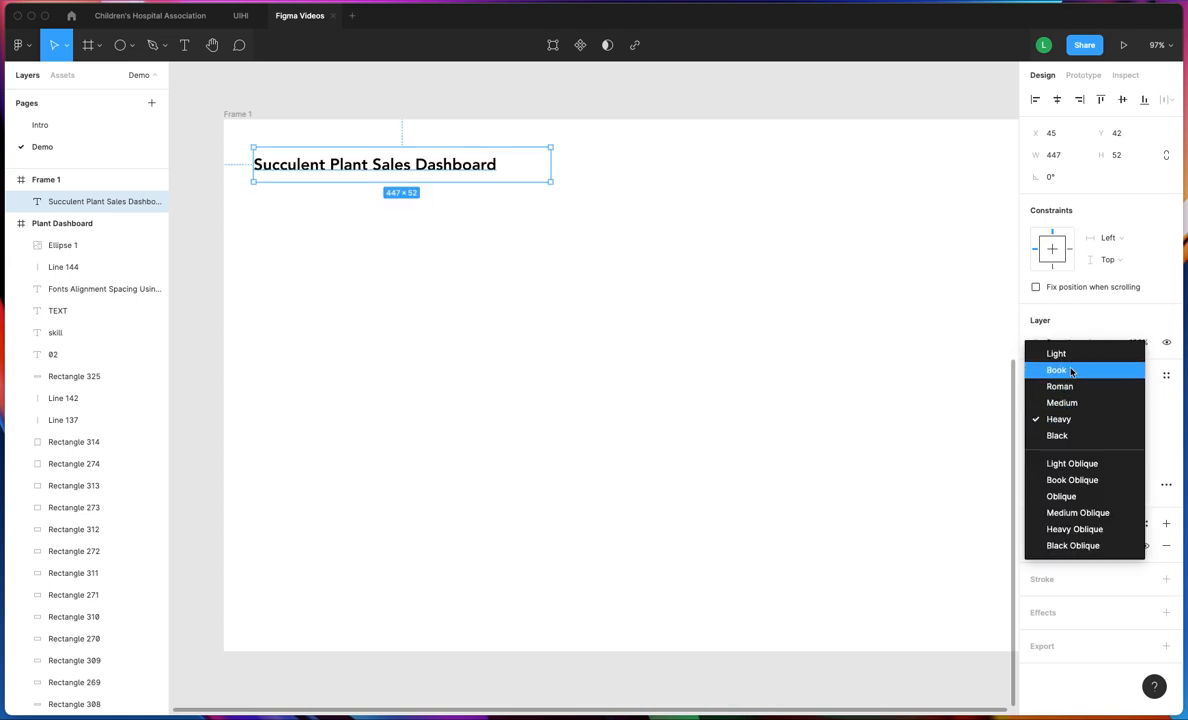
left_click(1068, 421)
Set the title's font to B612 and step on through the following fonts to Bad Script
left_click(1079, 400)
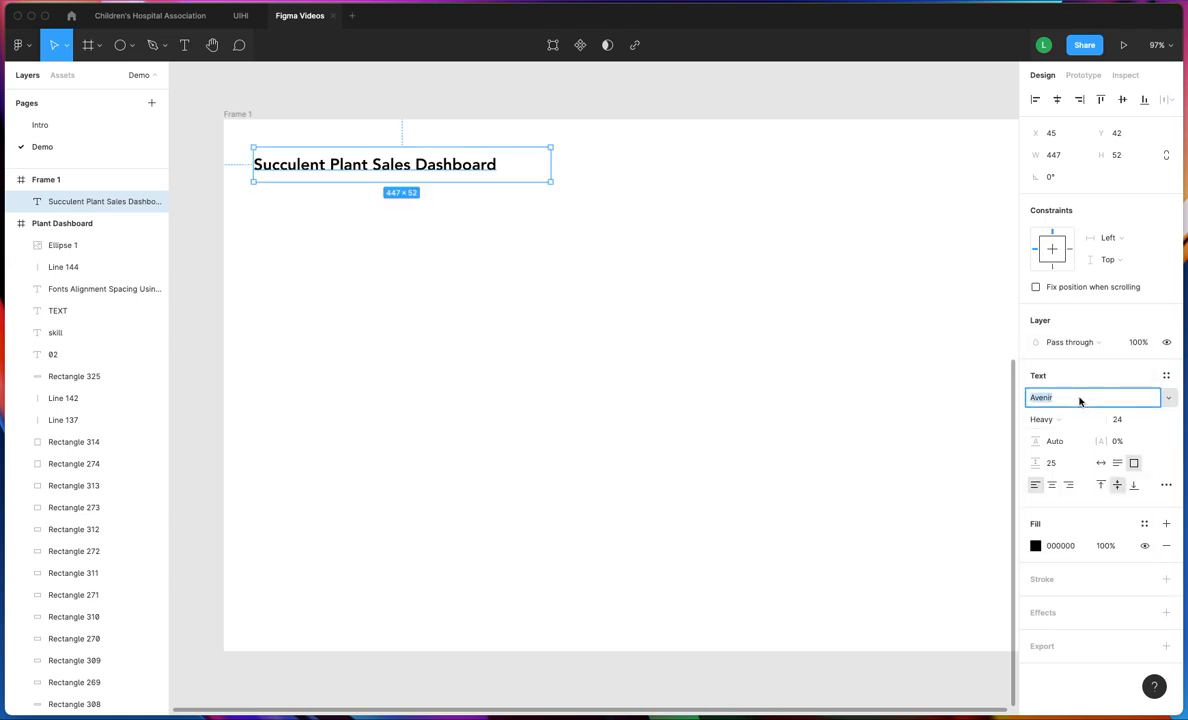
left_click(1167, 398)
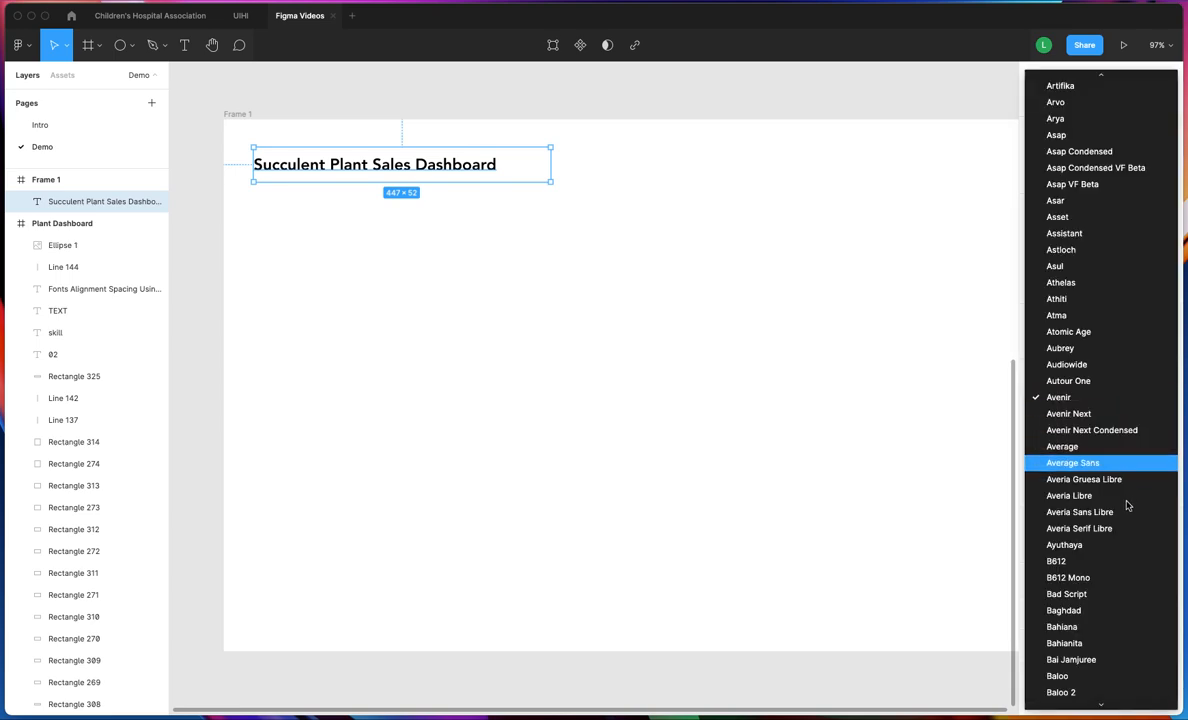
left_click(1130, 561)
left_click(1159, 400)
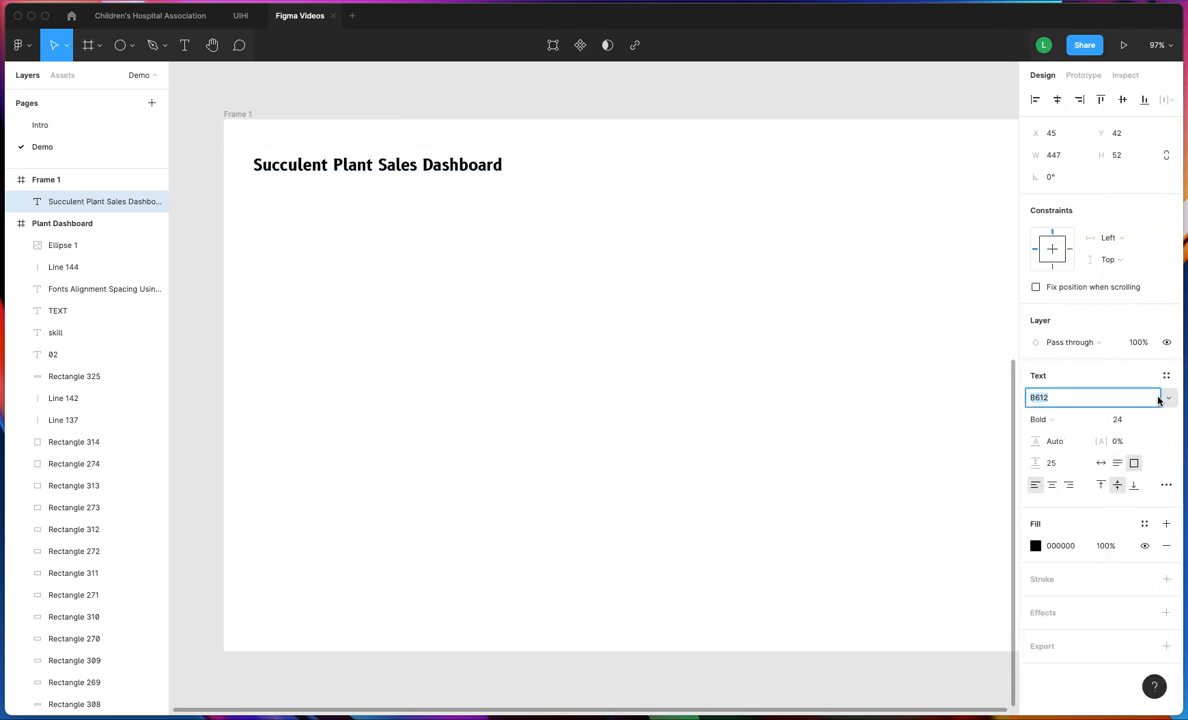
key("Down")
key("Down")
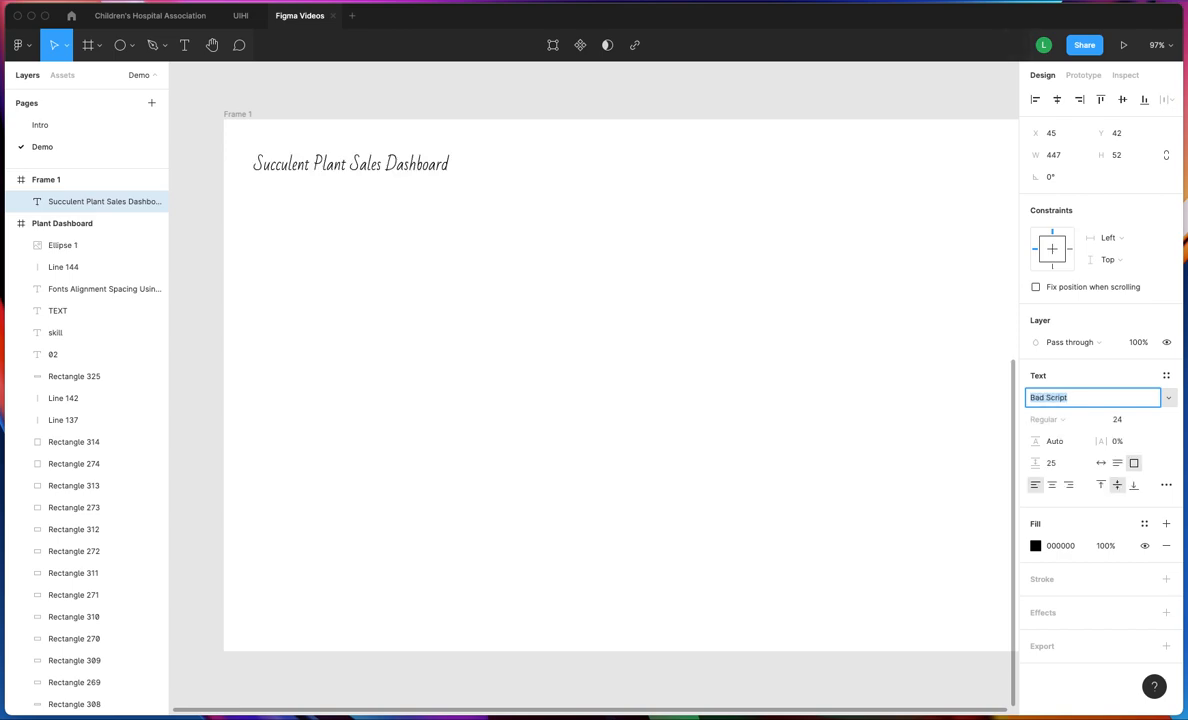
Set the title's font to Avenir and its weight to Heavy
left_click(669, 376)
left_click(362, 165)
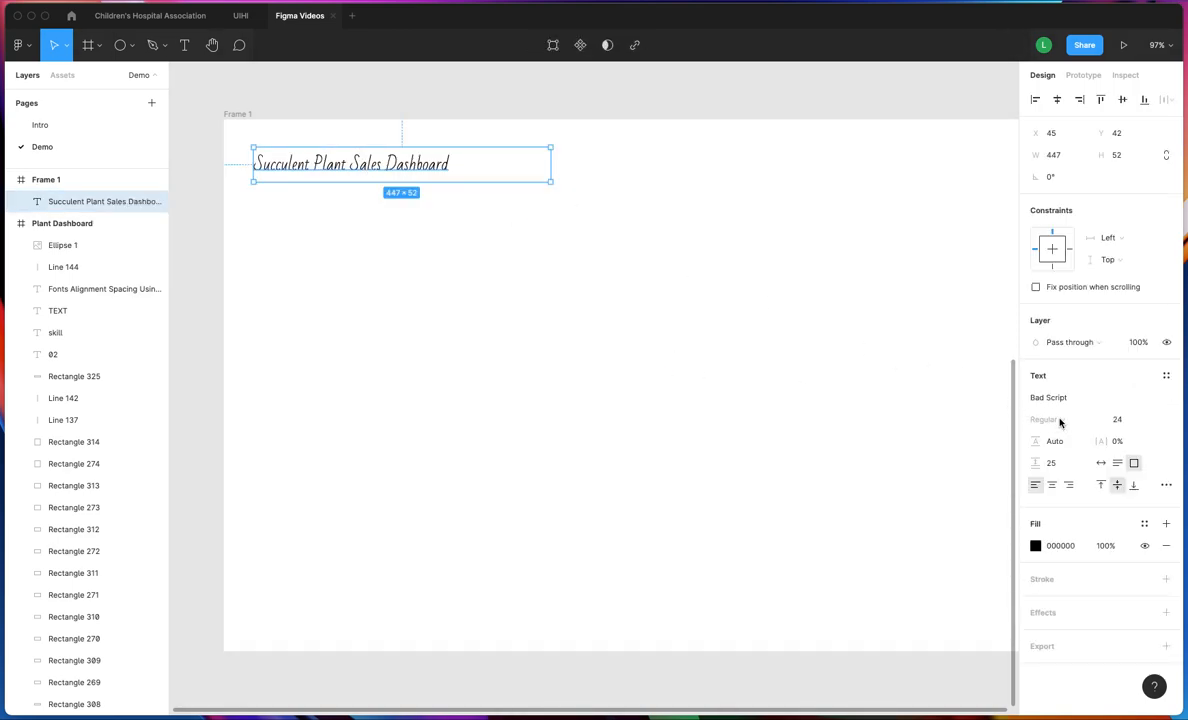
left_click(1170, 399)
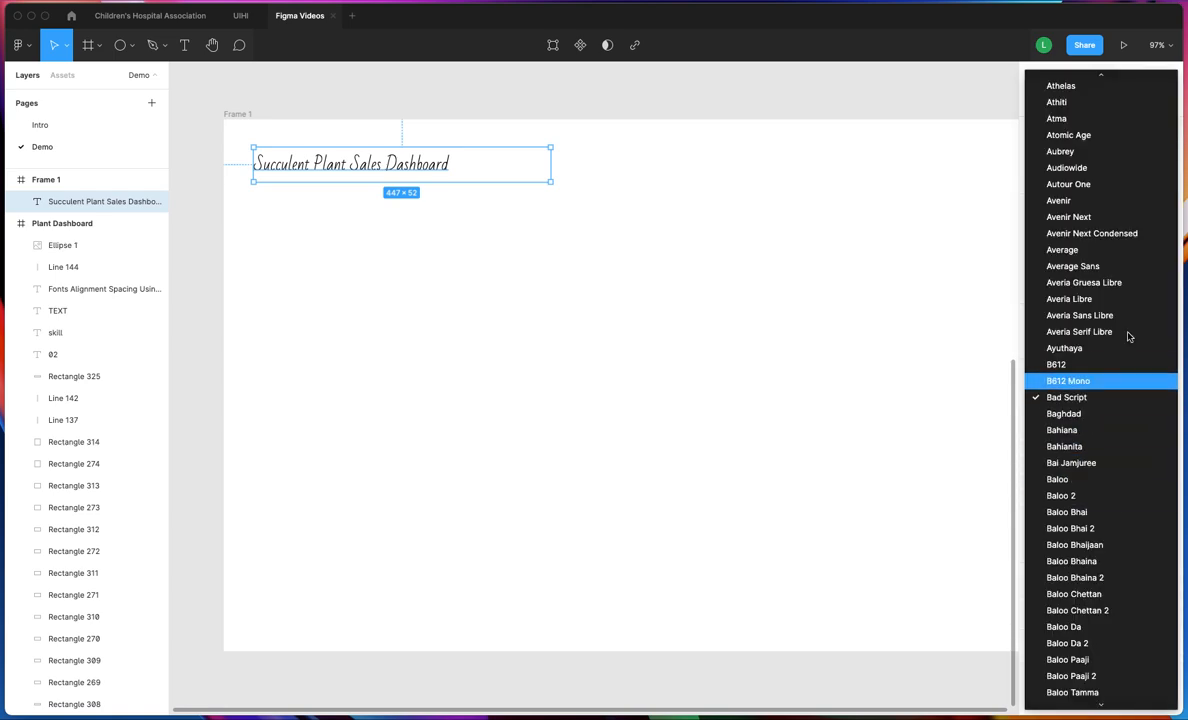
left_click(1088, 200)
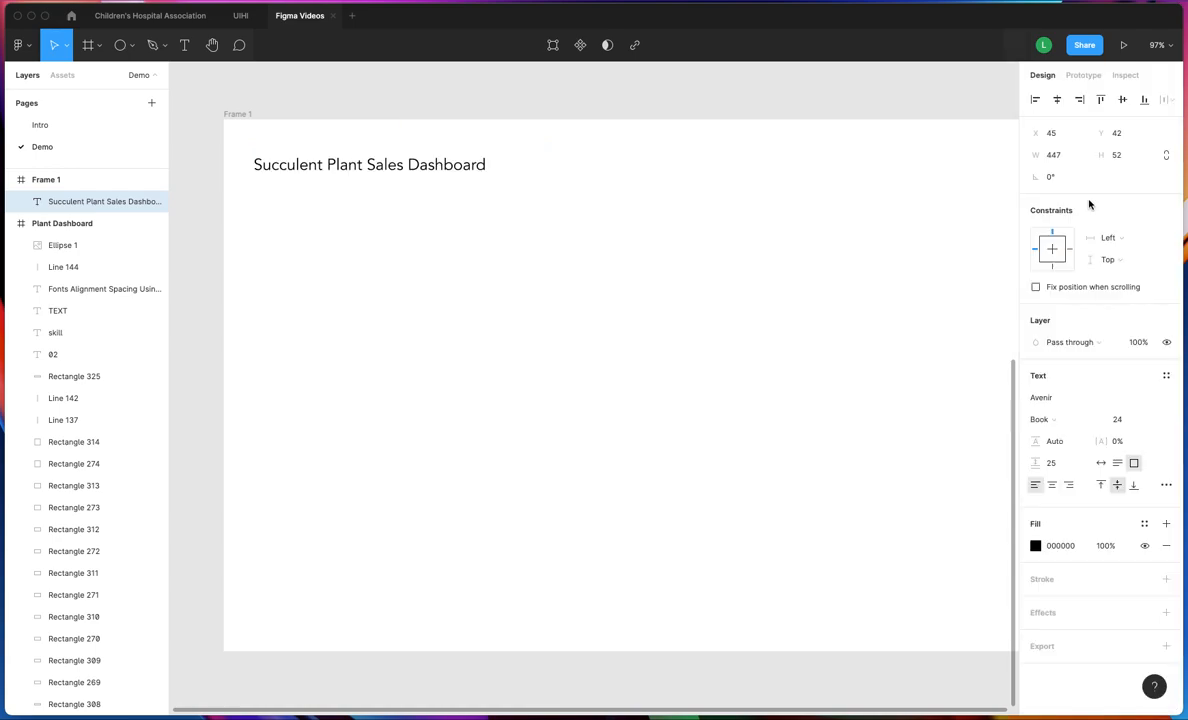
left_click(1045, 419)
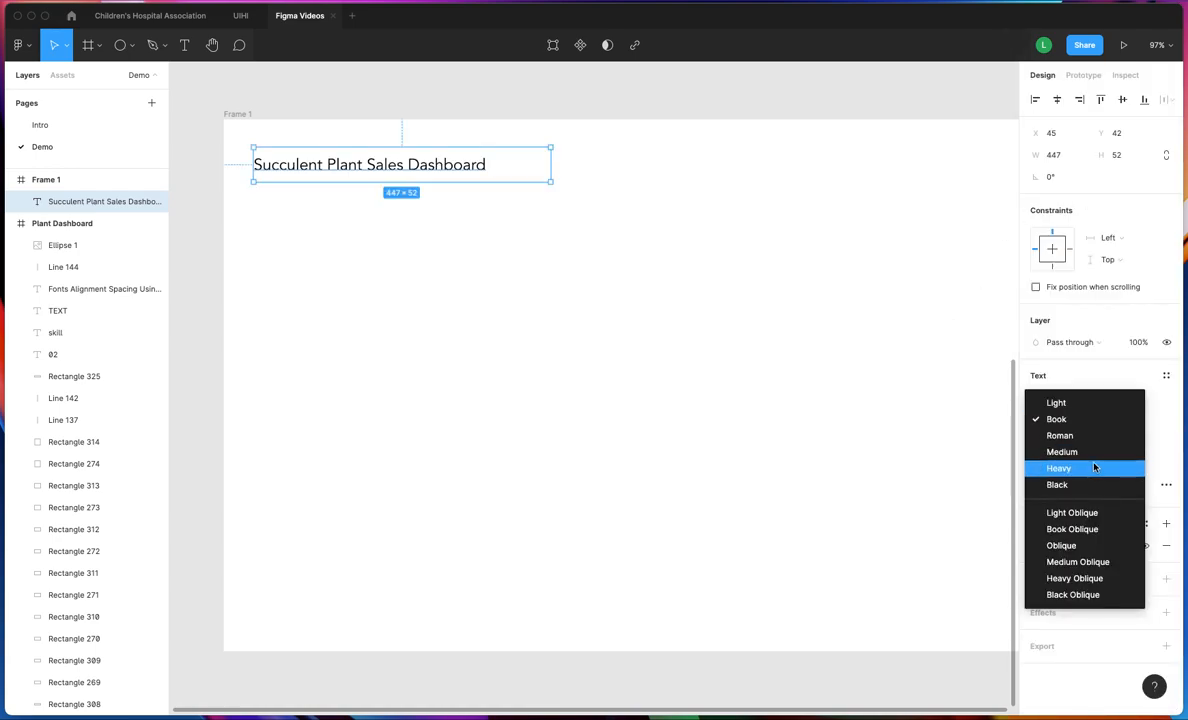
left_click(1086, 470)
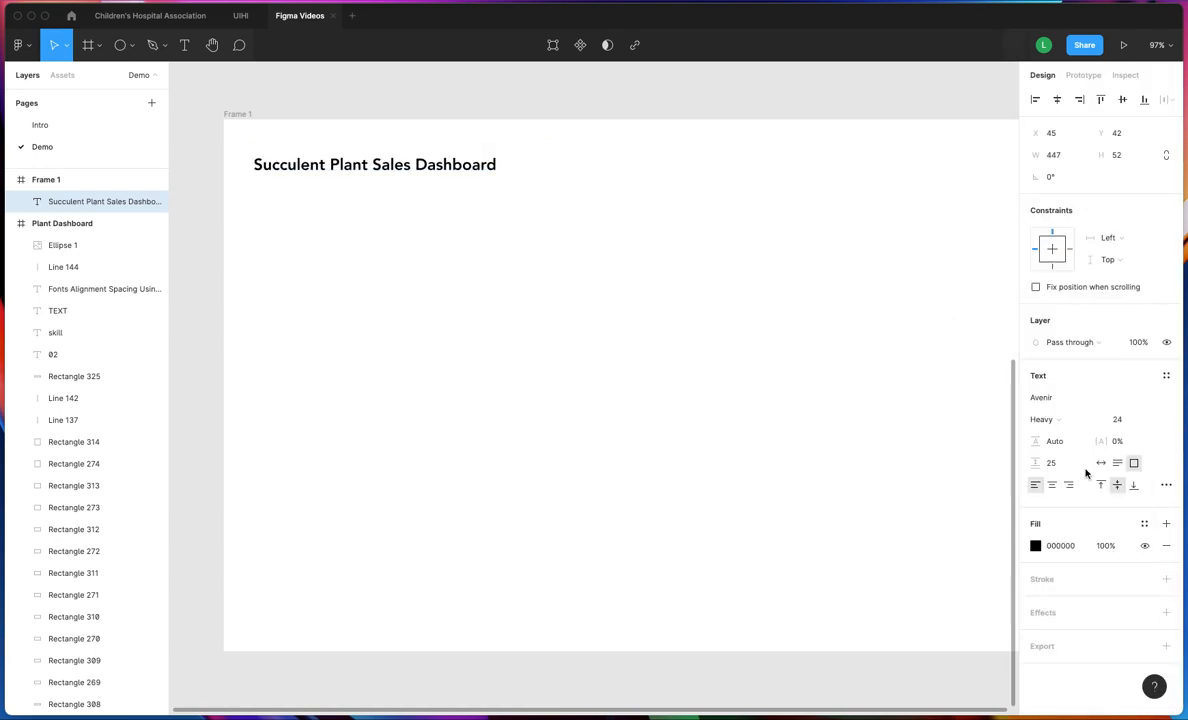
Set the title's font size to the custom value 323
left_click(1154, 420)
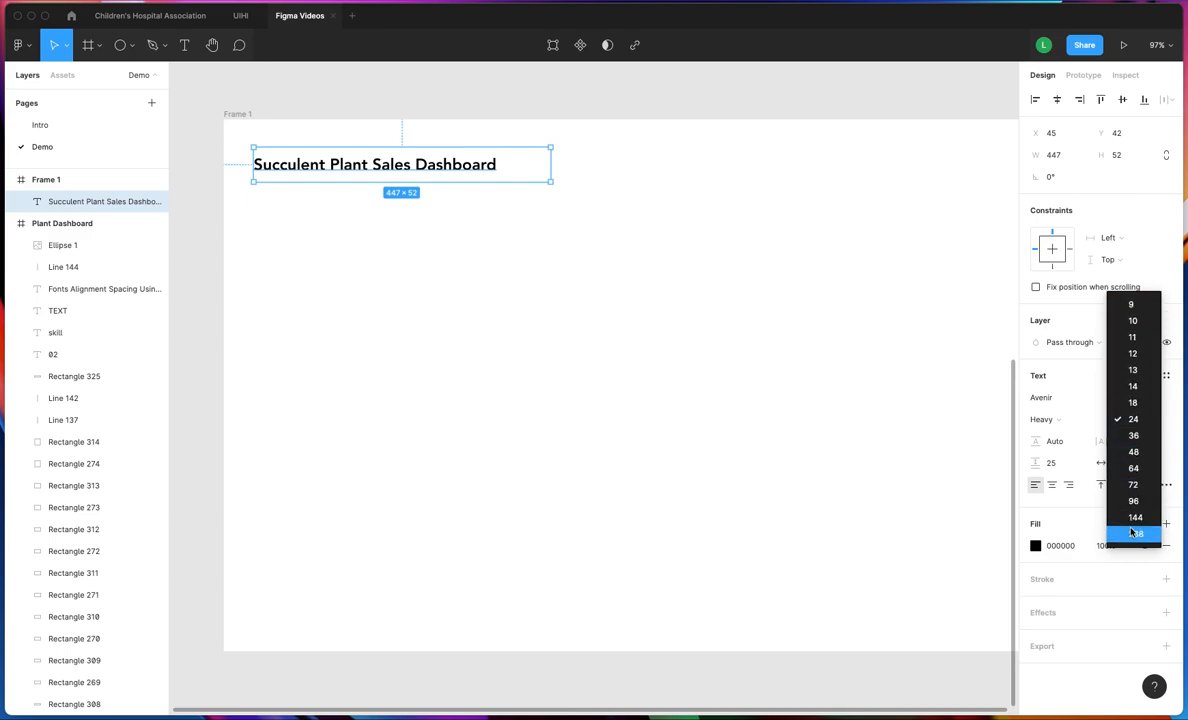
left_click(1163, 428)
left_click(1127, 421)
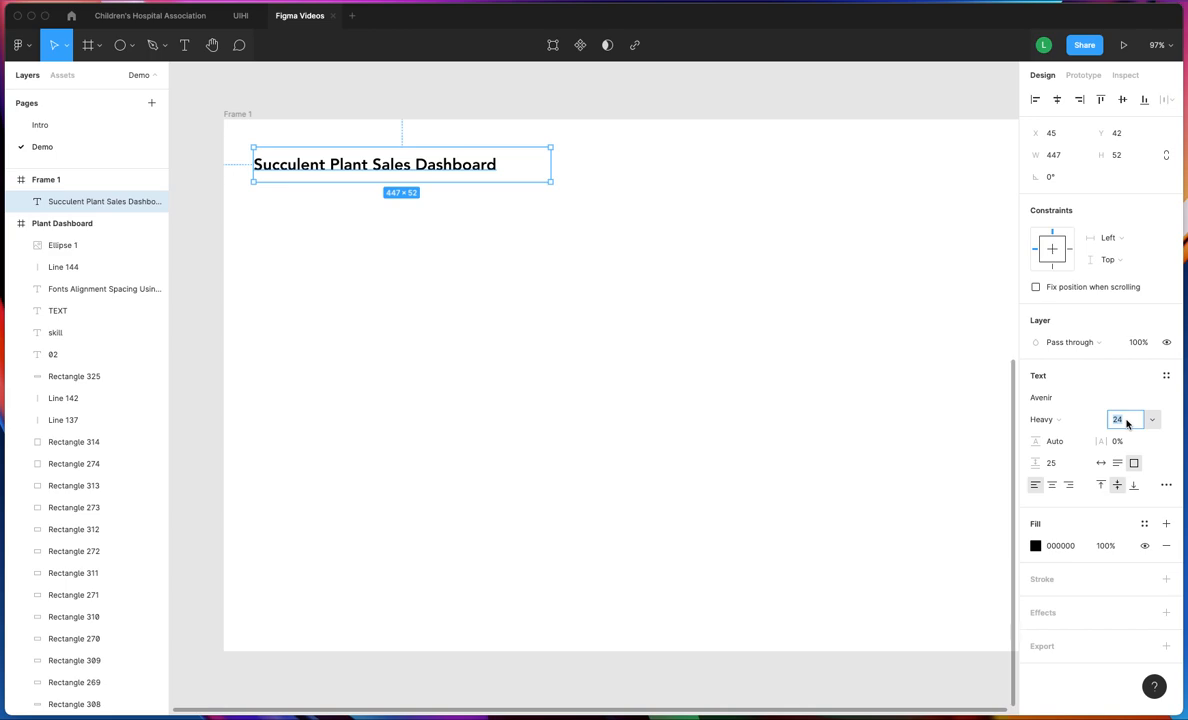
type("323")
key("Return")
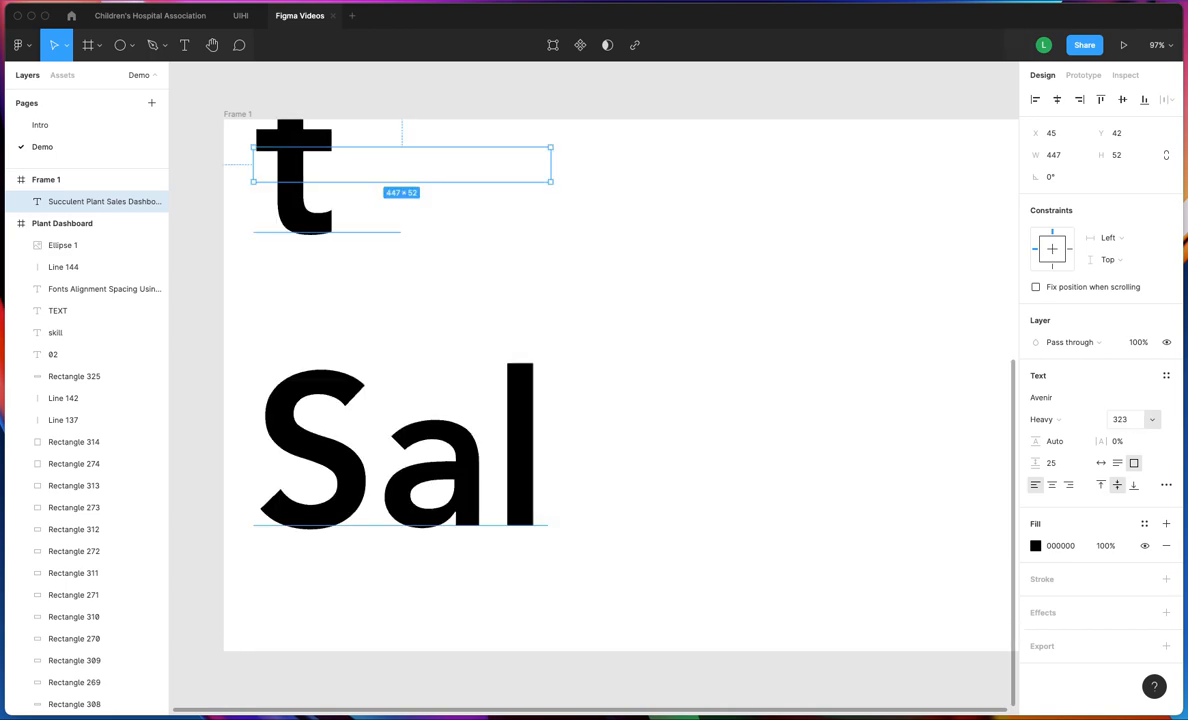
Set the title's font size to the preset 24 and deselect the text
left_click(1151, 419)
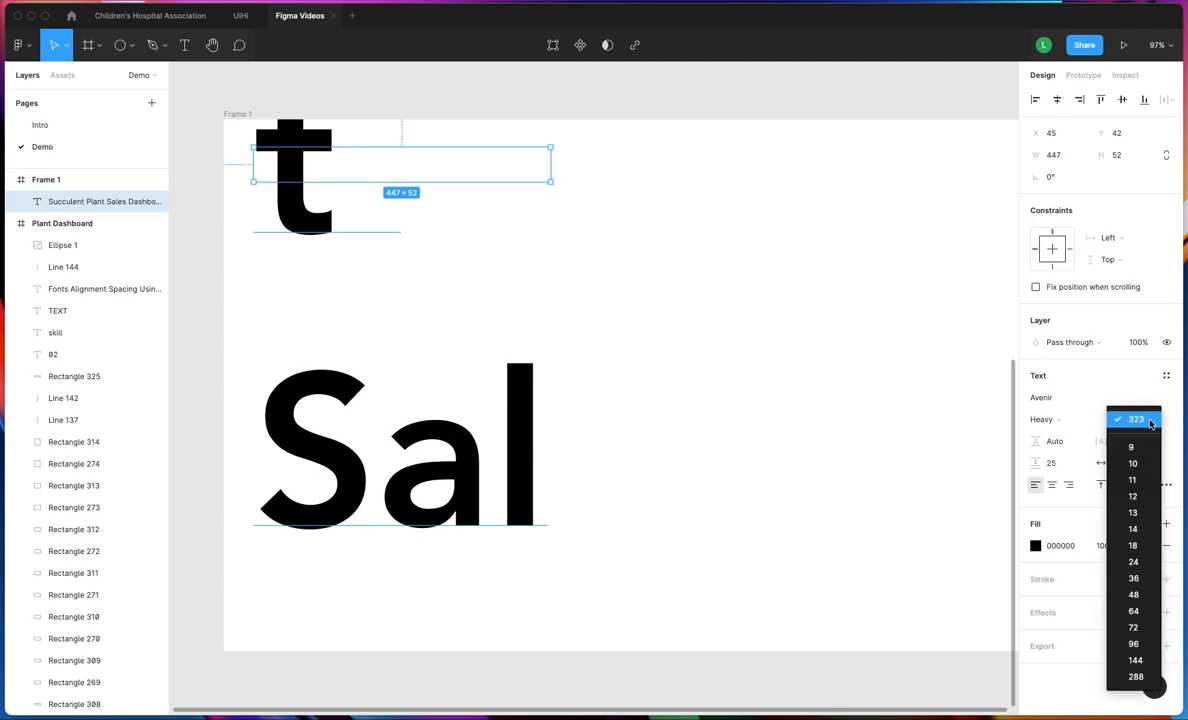
left_click(1134, 562)
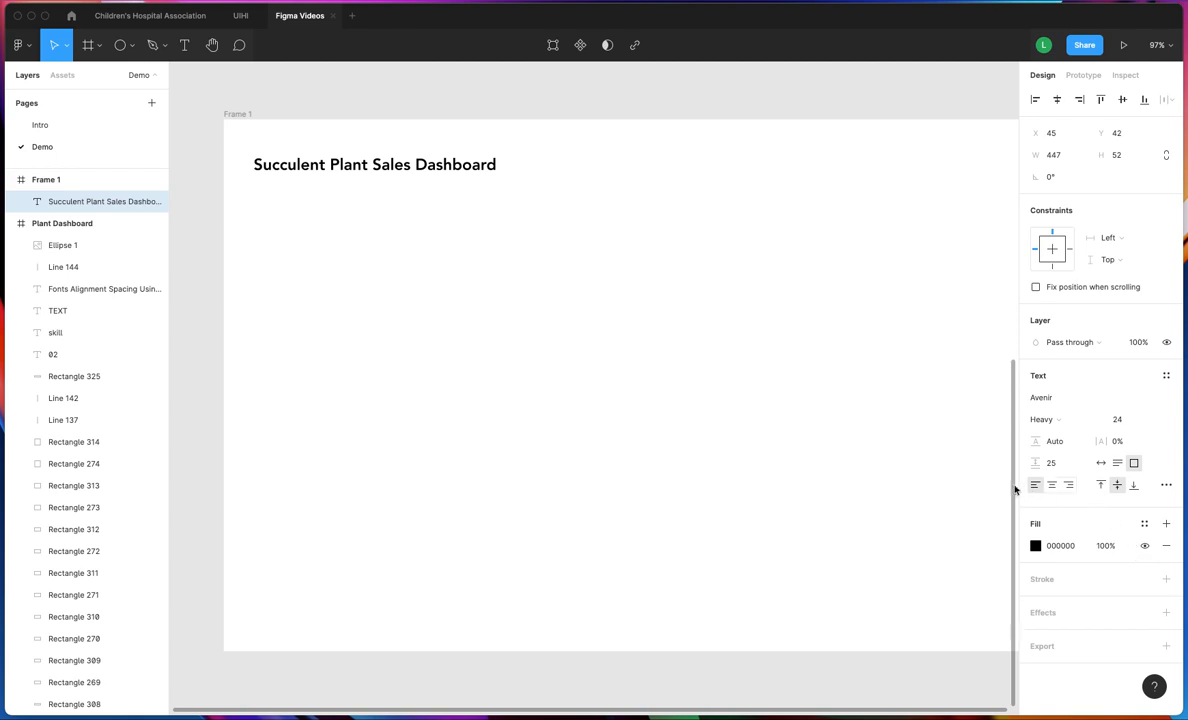
left_click(904, 437)
Compare the Plant Dashboard frame with the new frame below it that holds the title
scroll(900, 438, "right", 1)
scroll(900, 438, "right", 1)
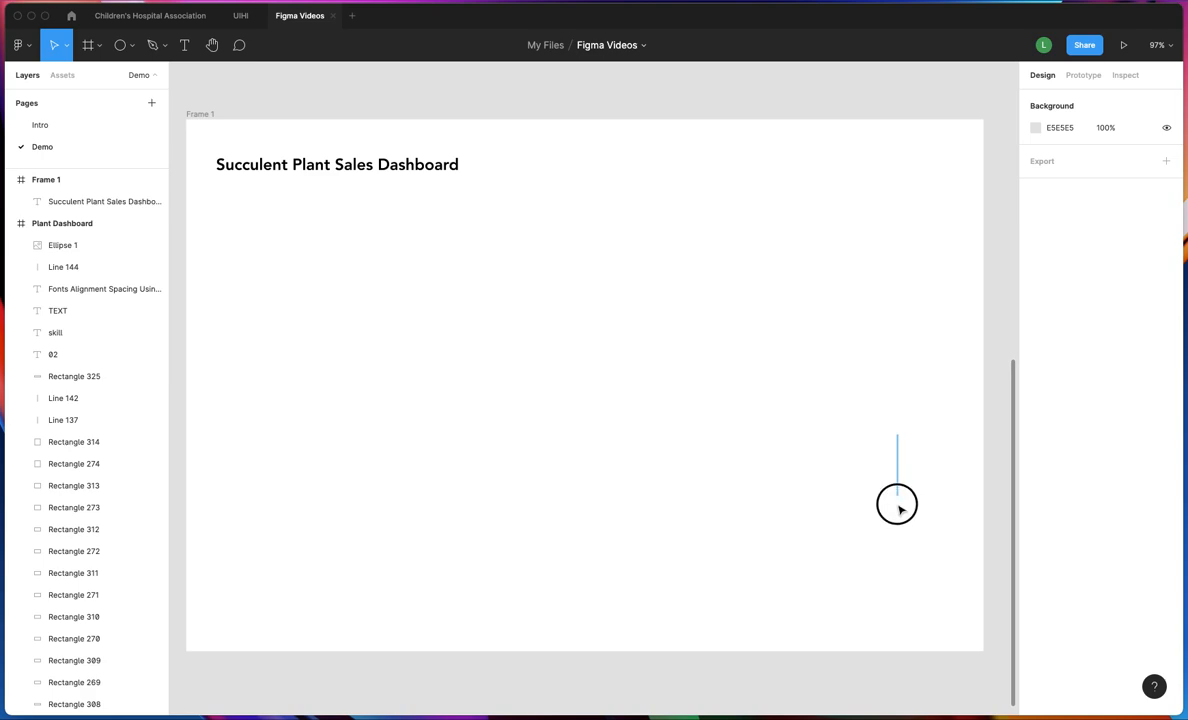
scroll(888, 512, "down", 5)
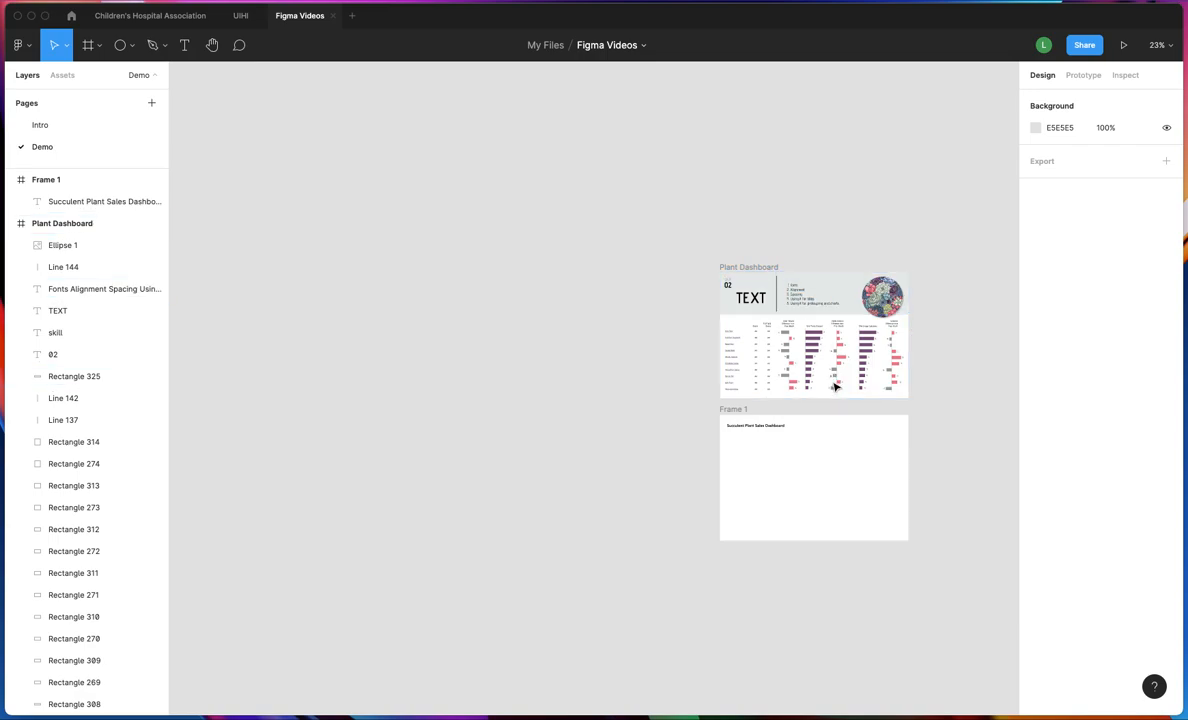
left_click(809, 455)
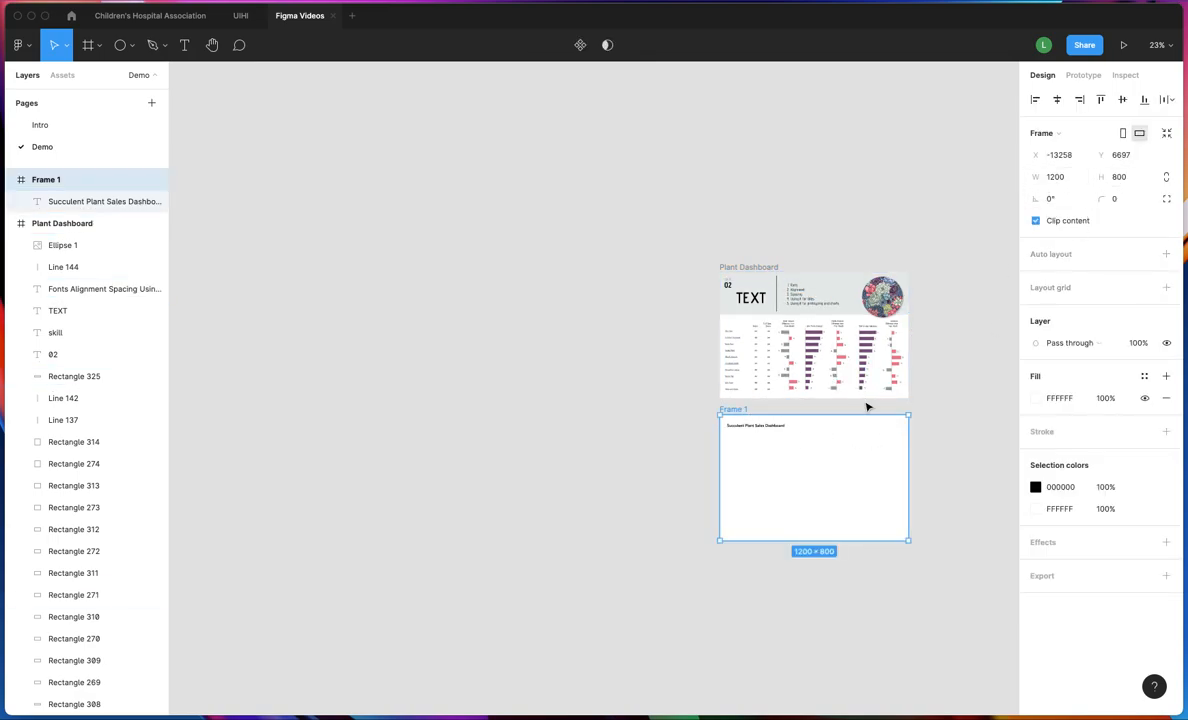
scroll(860, 378, "up", 6)
scroll(858, 375, "down", 5)
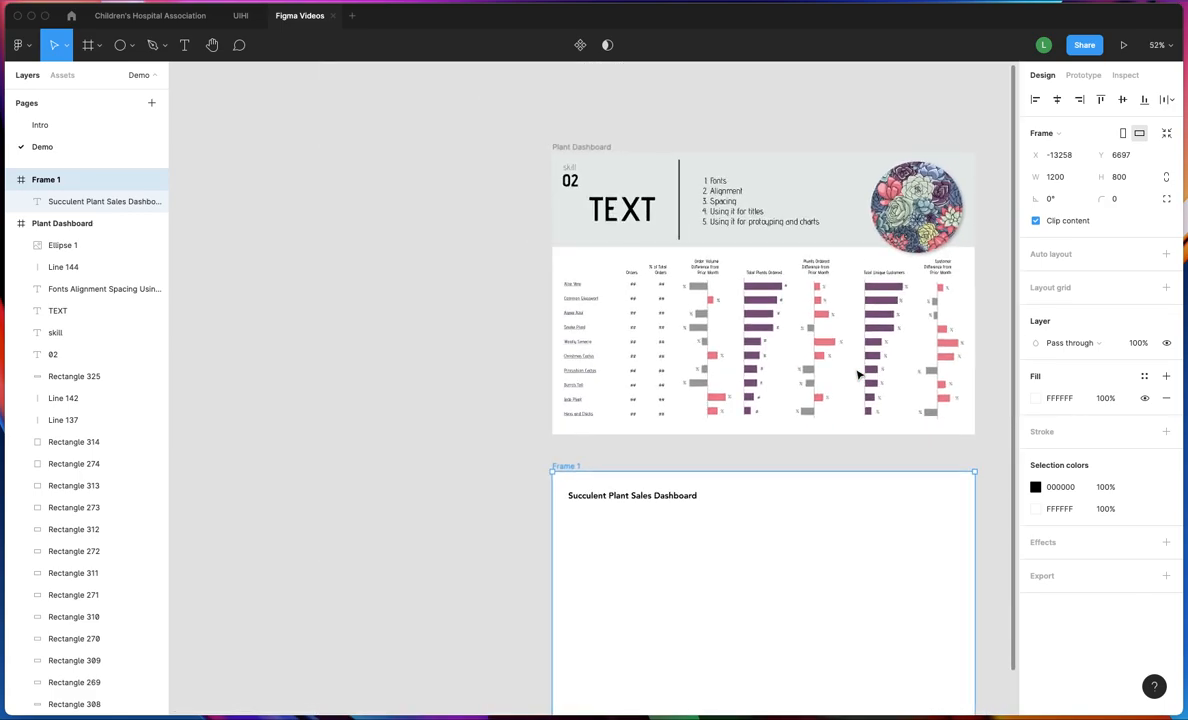
scroll(857, 375, "down", 1)
scroll(857, 375, "right", 1)
scroll(855, 370, "down", 1)
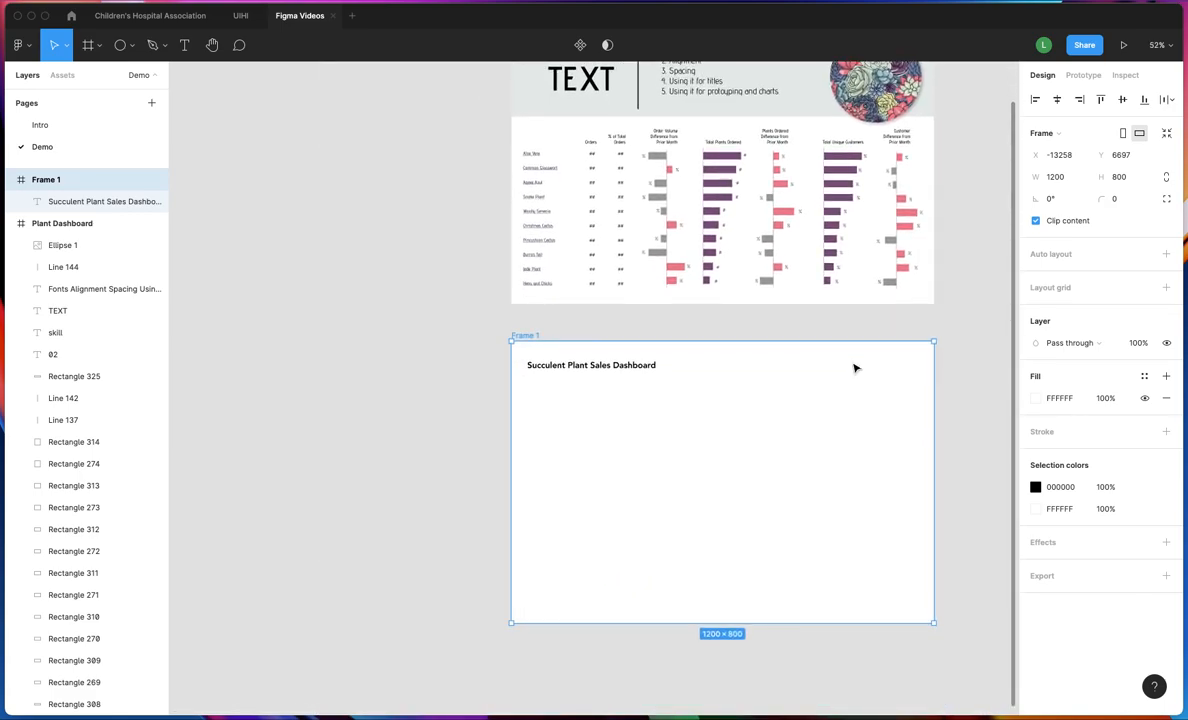
scroll(925, 374, "up", 4)
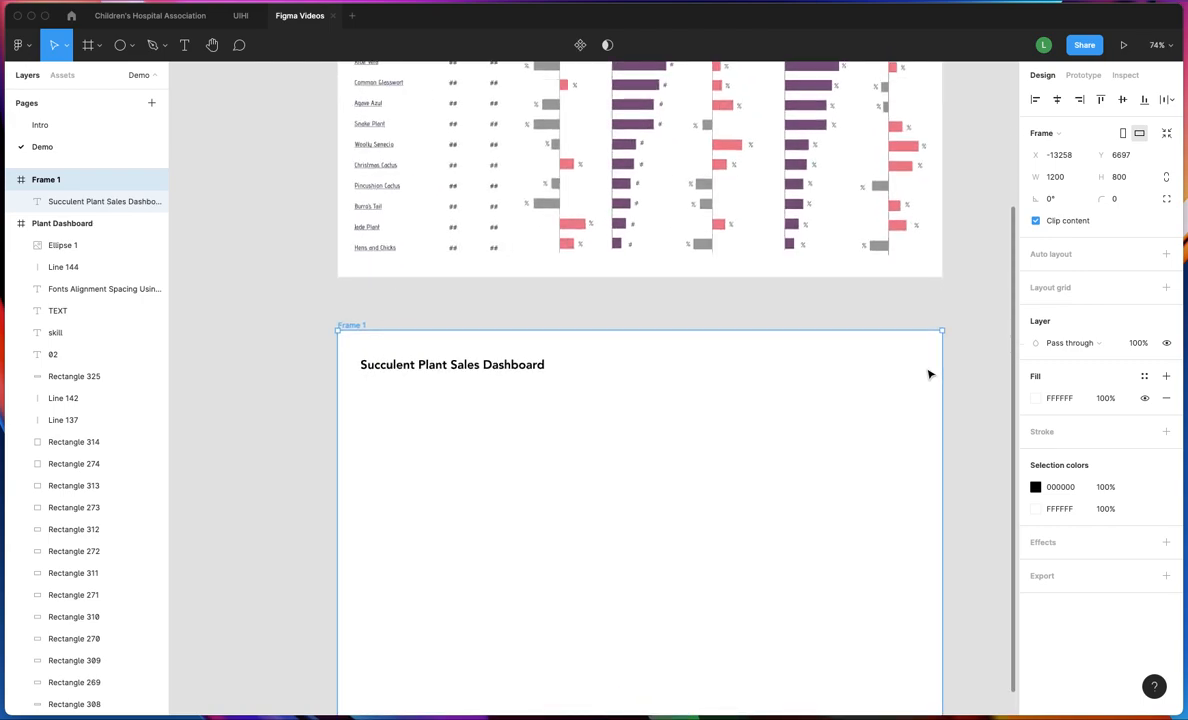
scroll(928, 375, "down", 2)
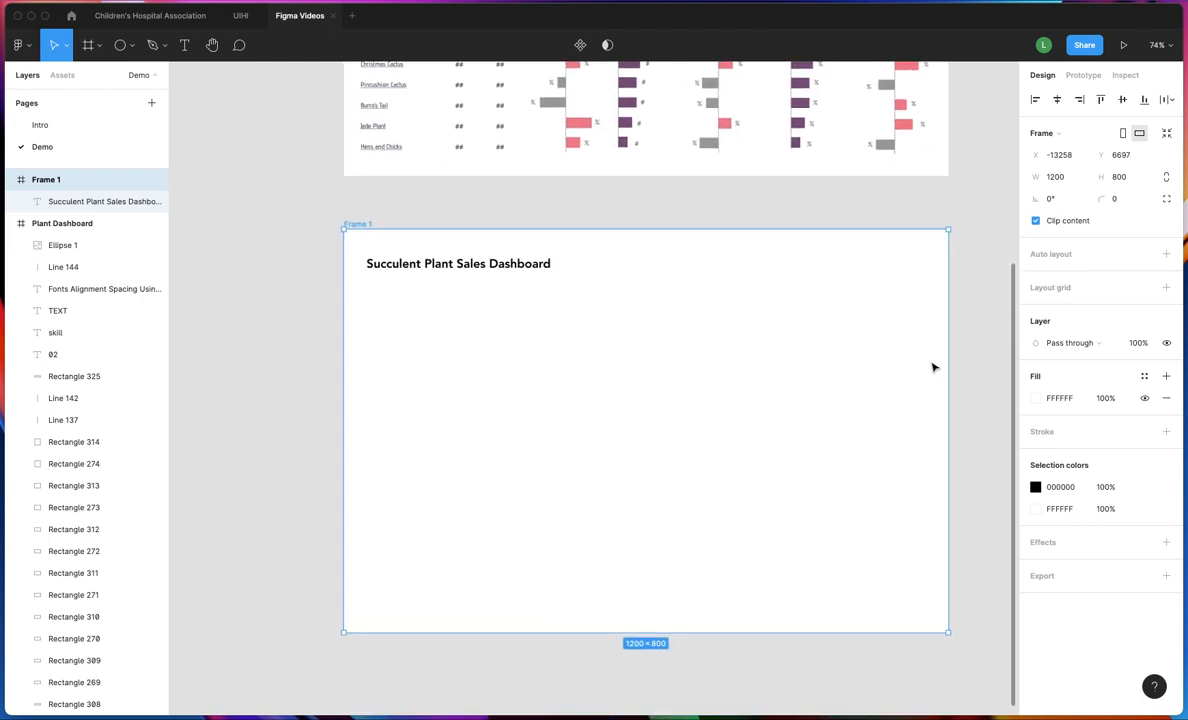
scroll(933, 366, "up", 1)
scroll(933, 366, "down", 1)
scroll(933, 366, "left", 1)
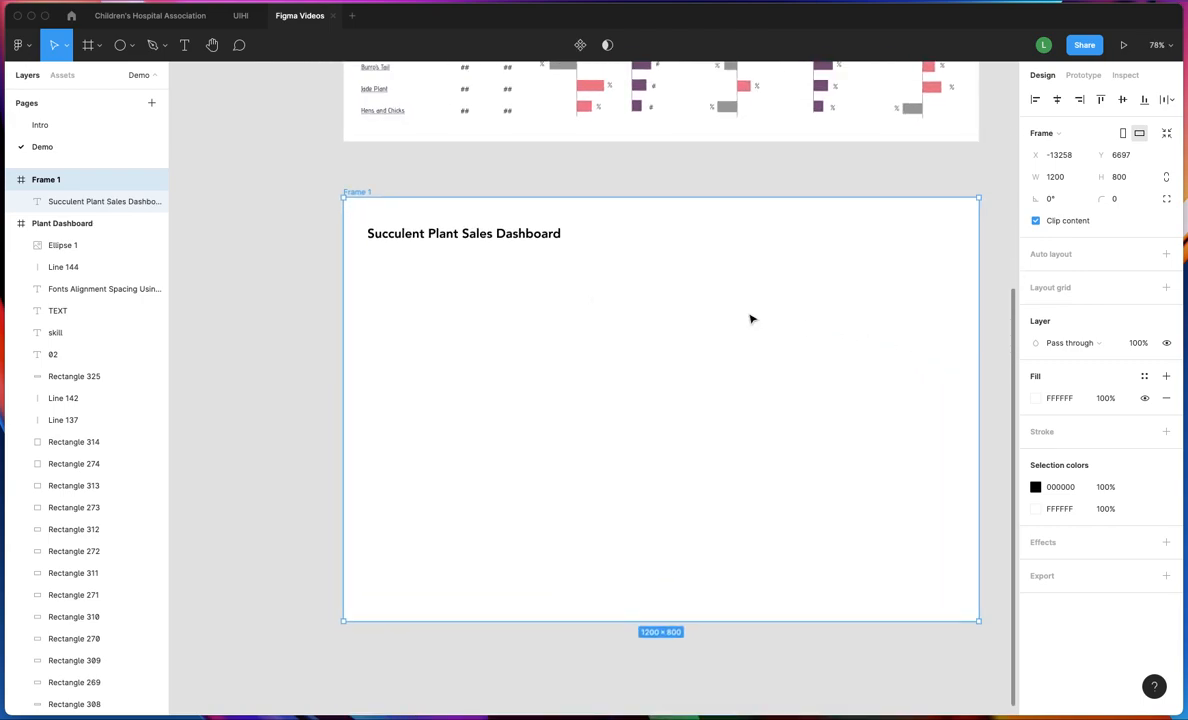
Set the title's letter spacing to 25% and widen its text box to about 599
left_click(489, 235)
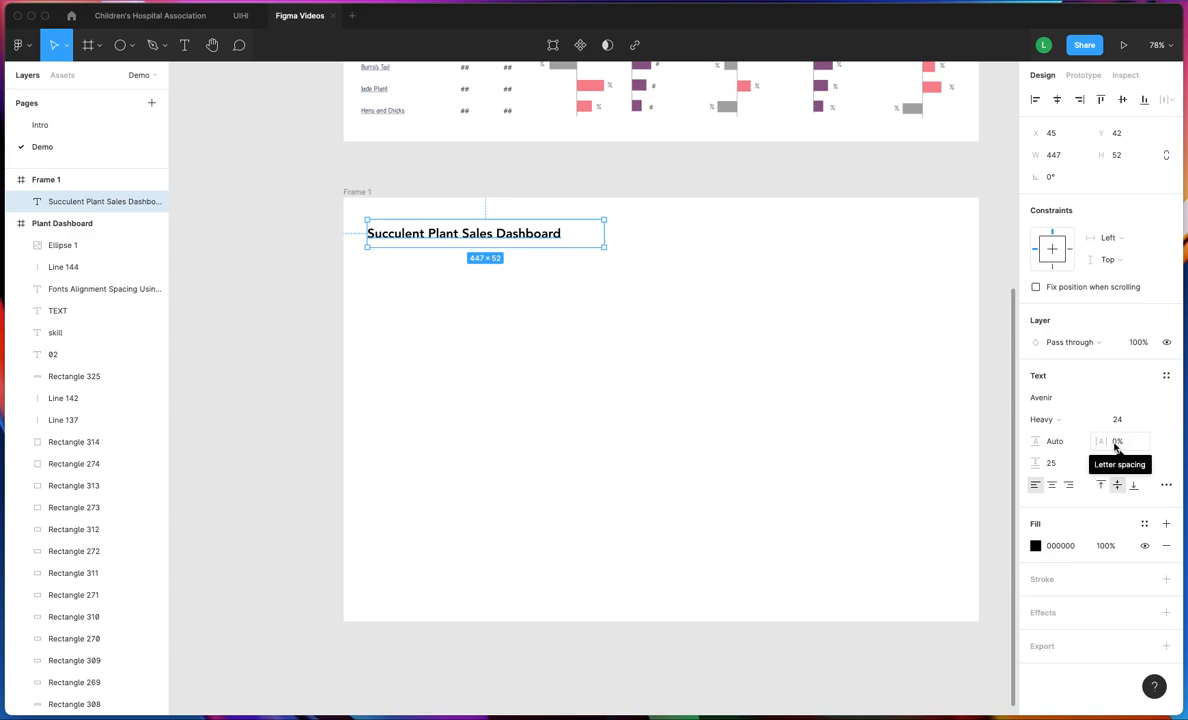
left_click(1057, 442)
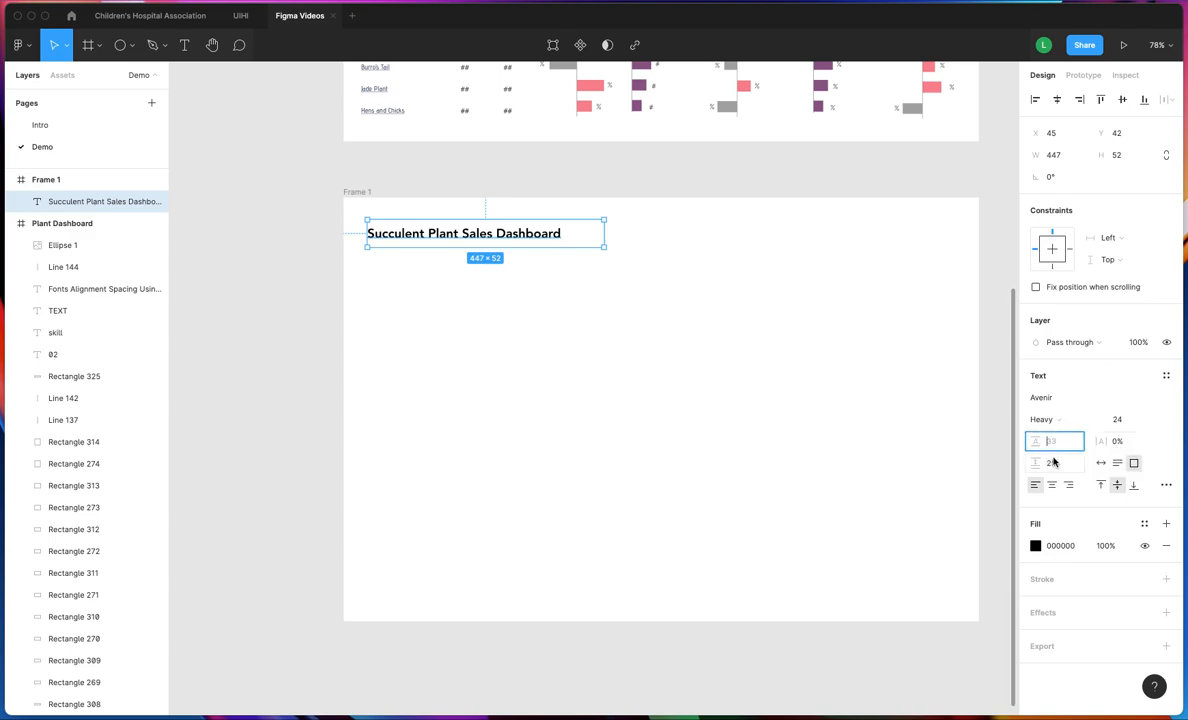
left_click(1160, 445)
scroll(994, 443, "up", 2)
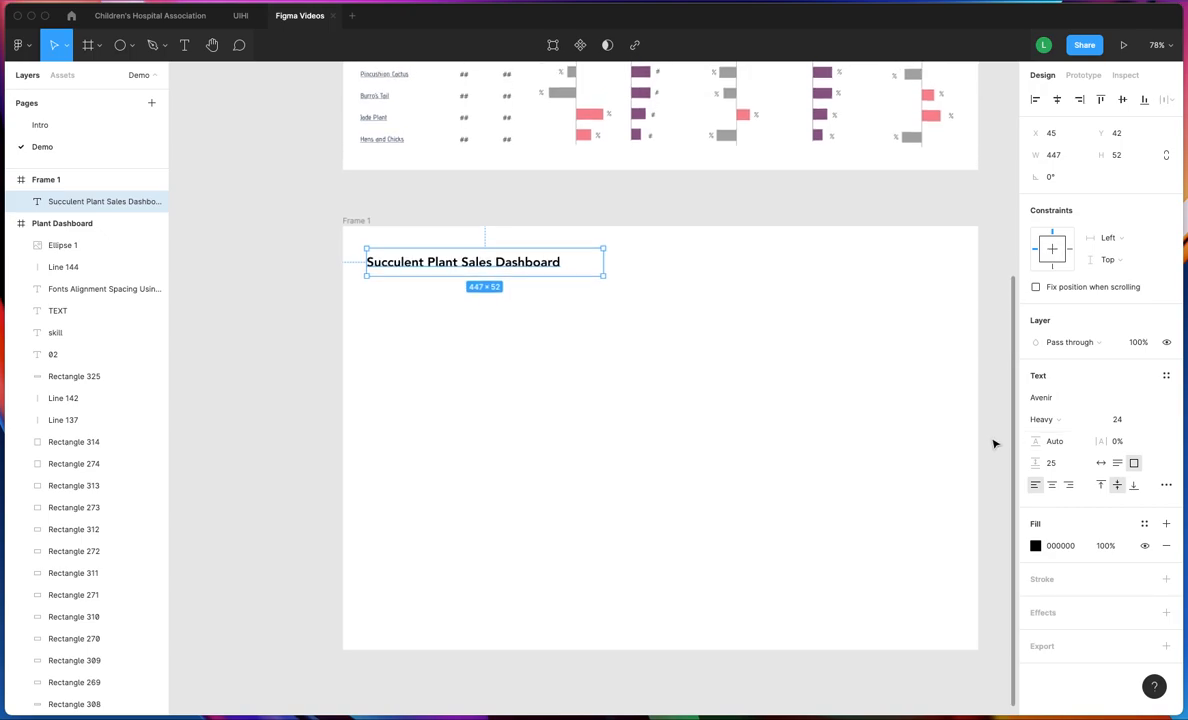
left_click(1117, 443)
type("25")
key("Return")
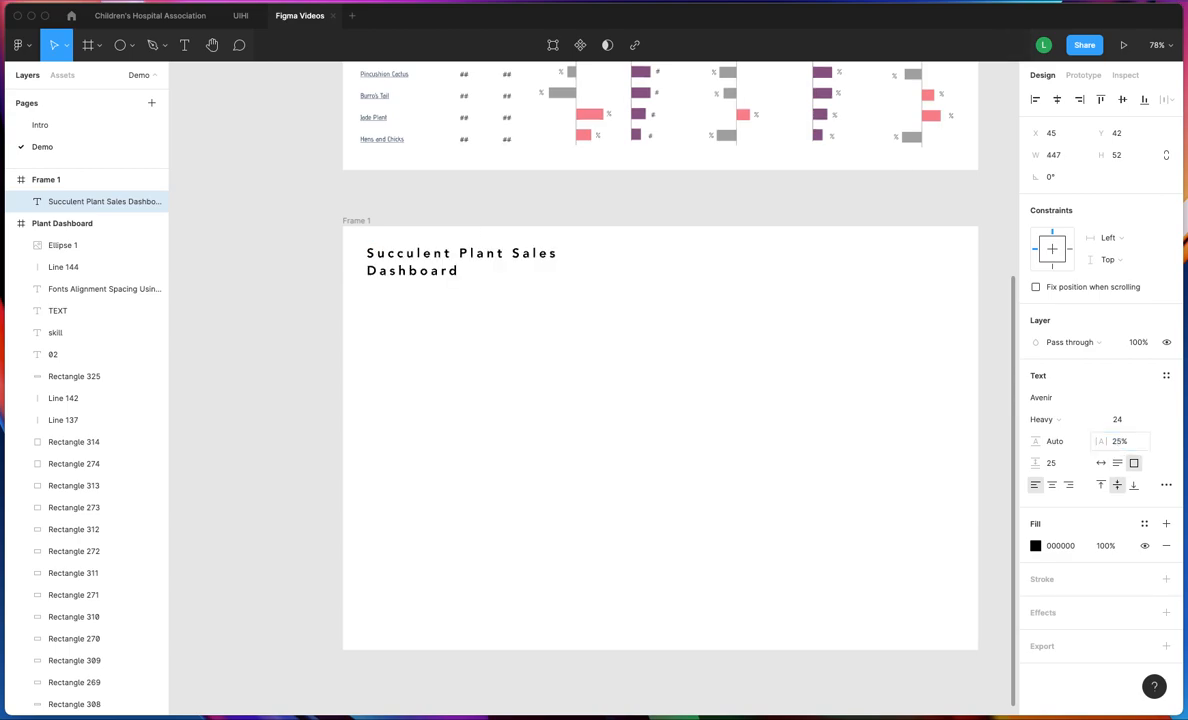
left_click_drag(603, 262, 684, 264)
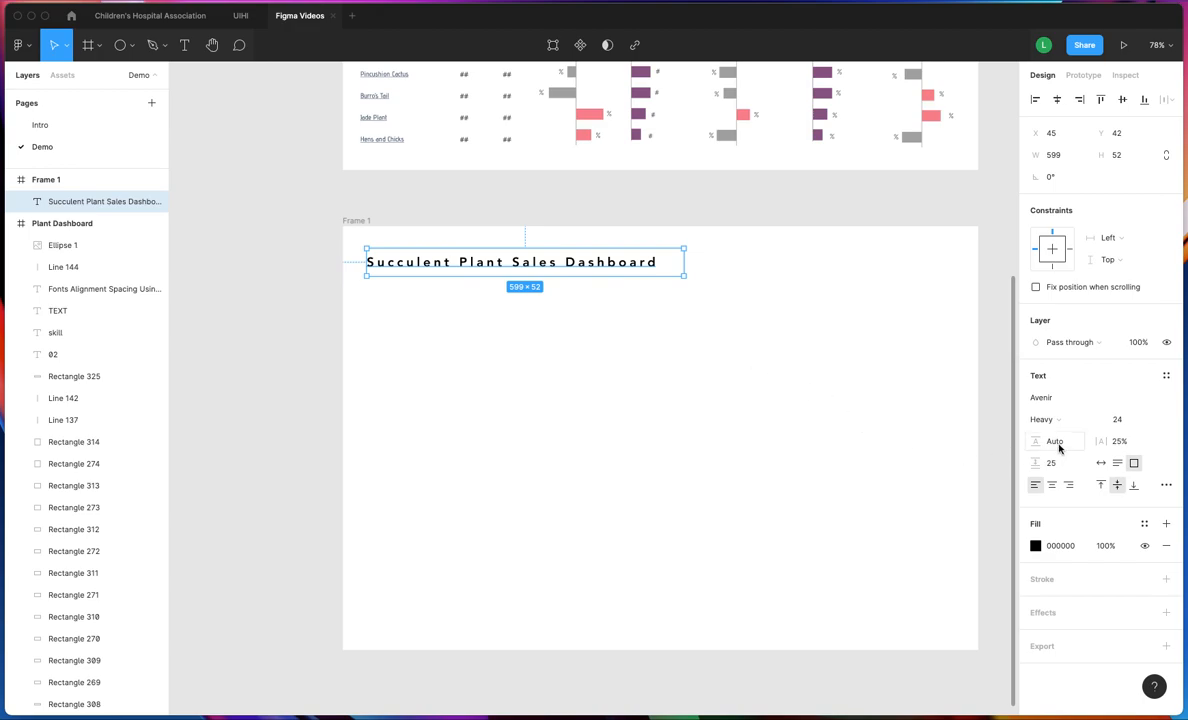
Set the title's letter spacing to 0%
left_click(1122, 442)
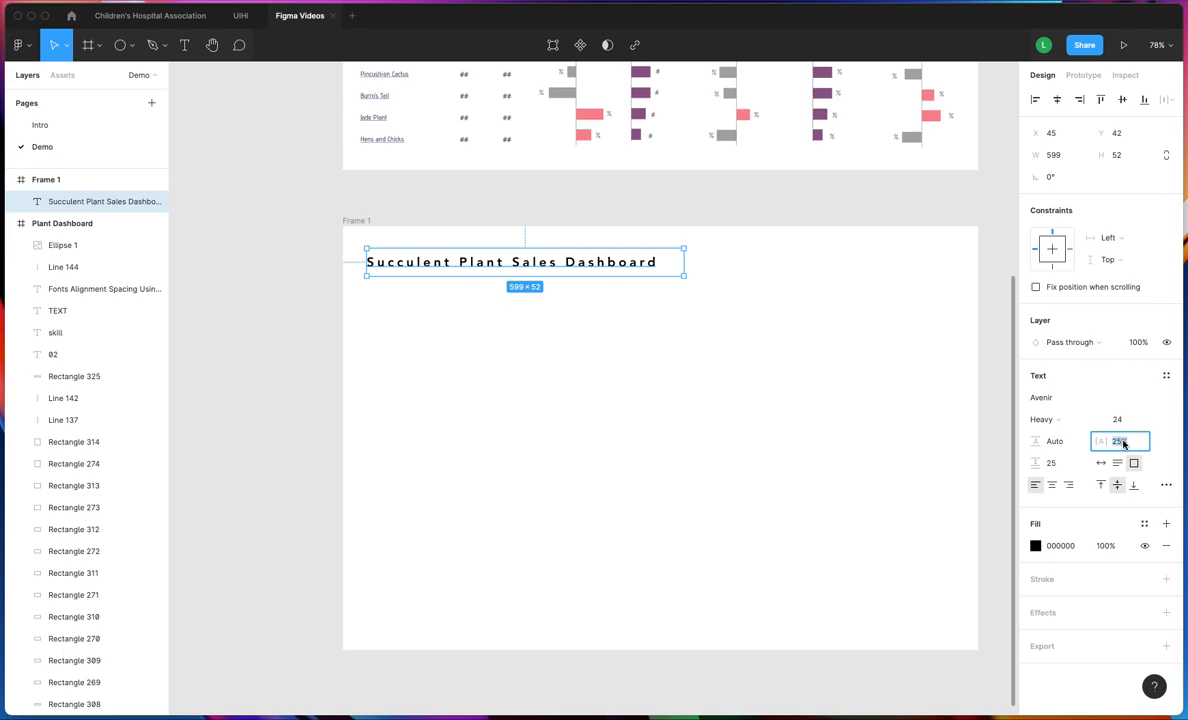
type("0")
key("Return")
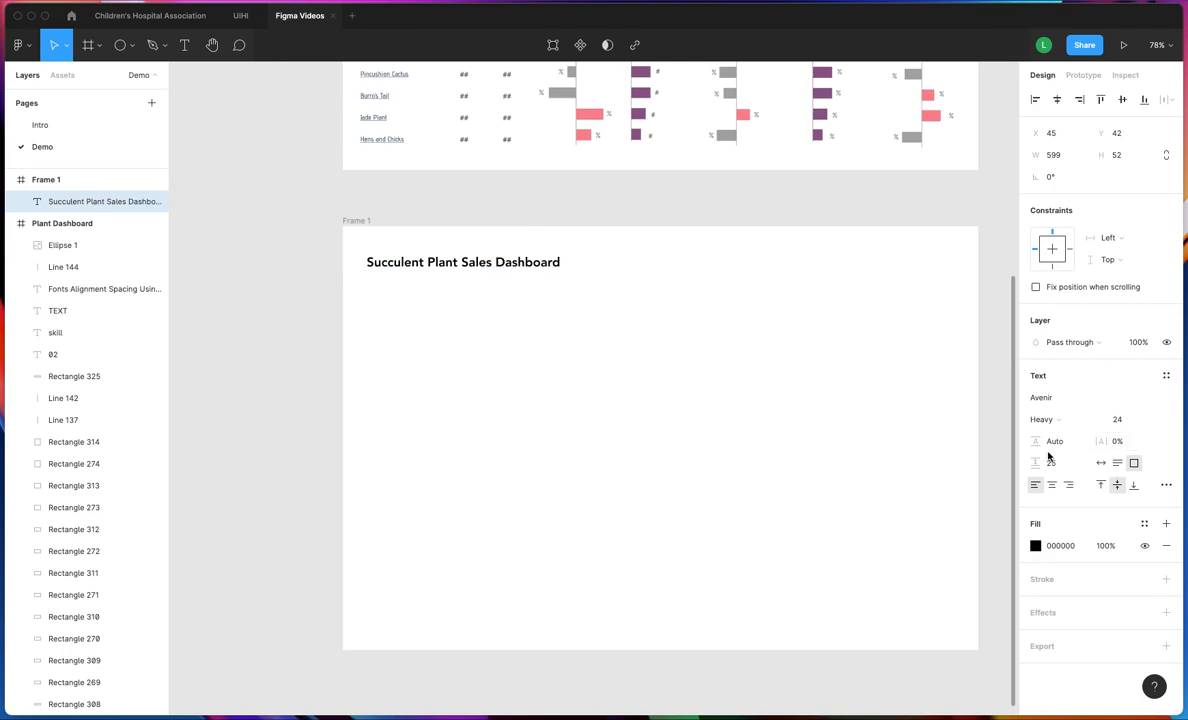
left_click(928, 459)
Fit the title's text box to its text with auto width and return it to fixed size
left_click(503, 263)
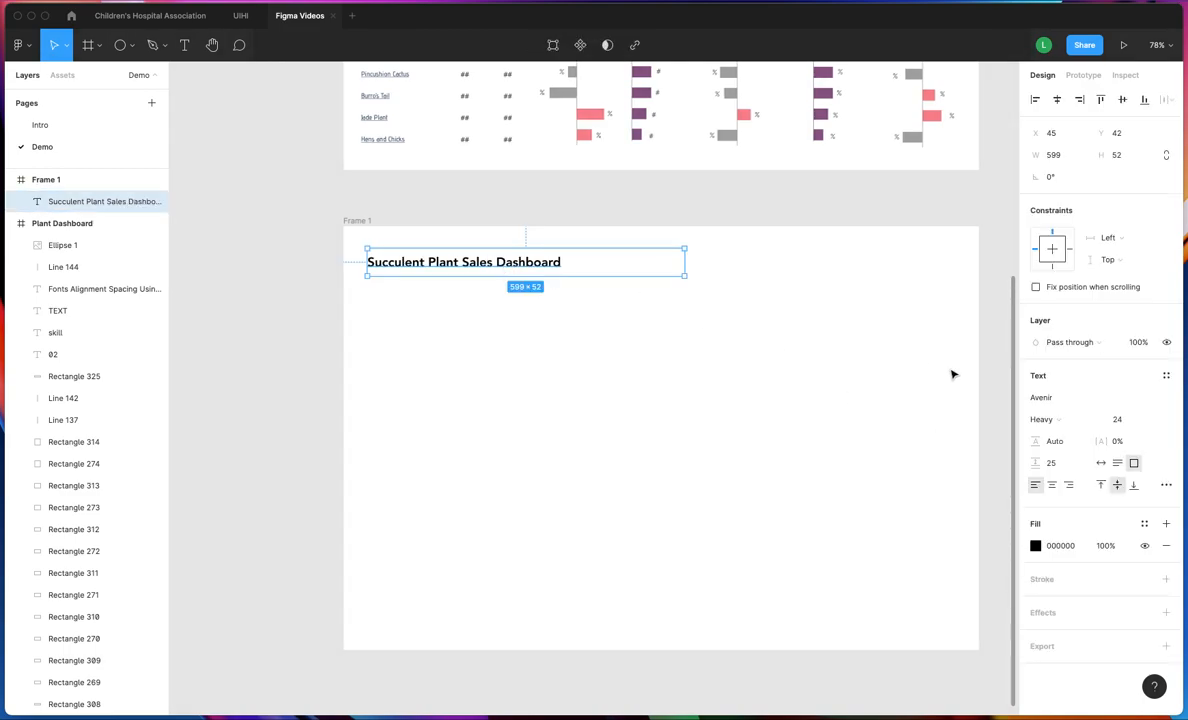
left_click(1056, 466)
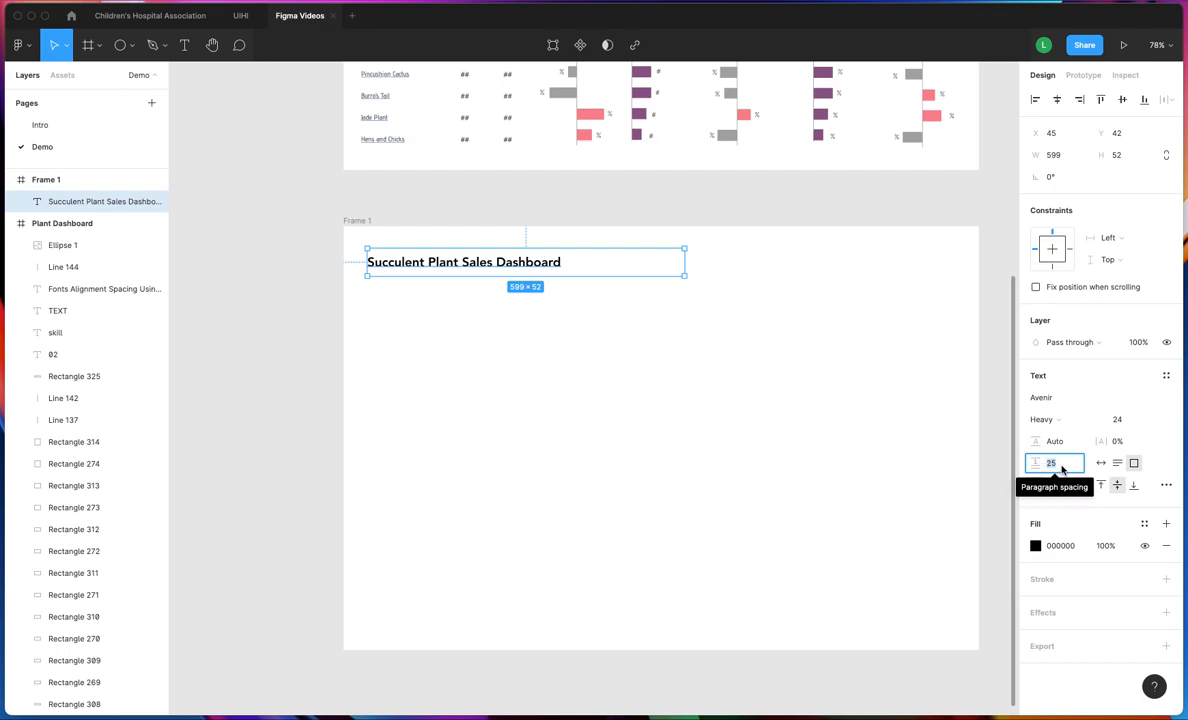
left_click(1166, 462)
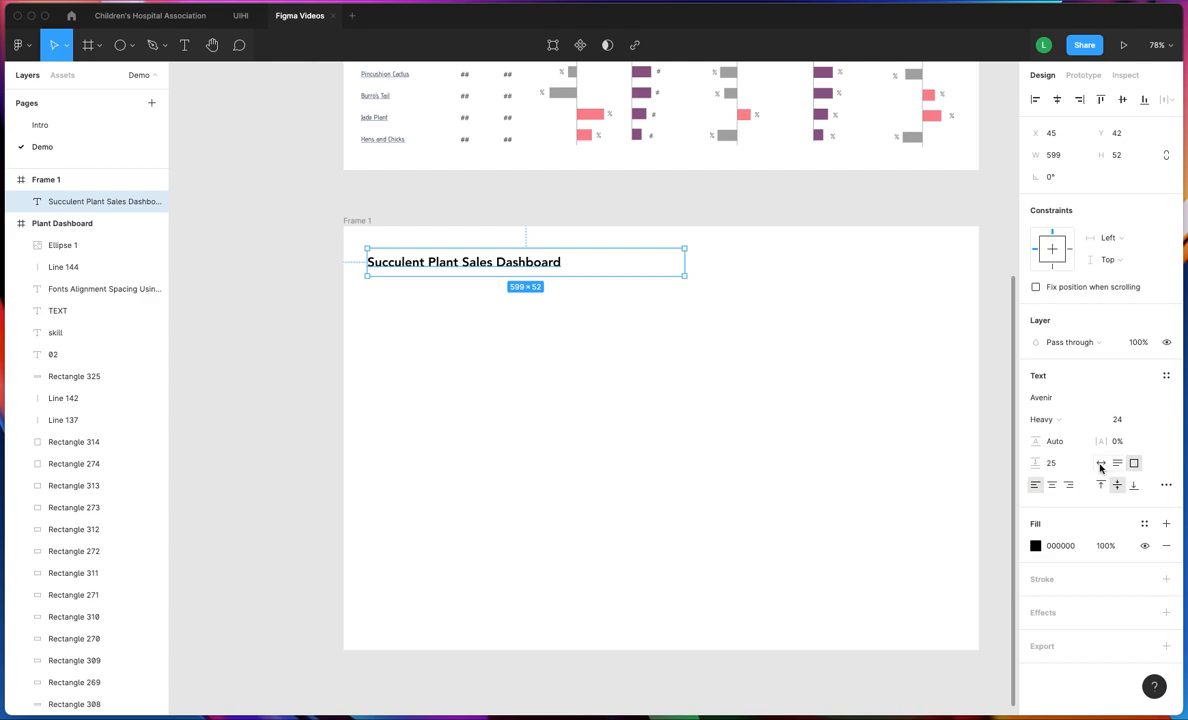
left_click(1102, 465)
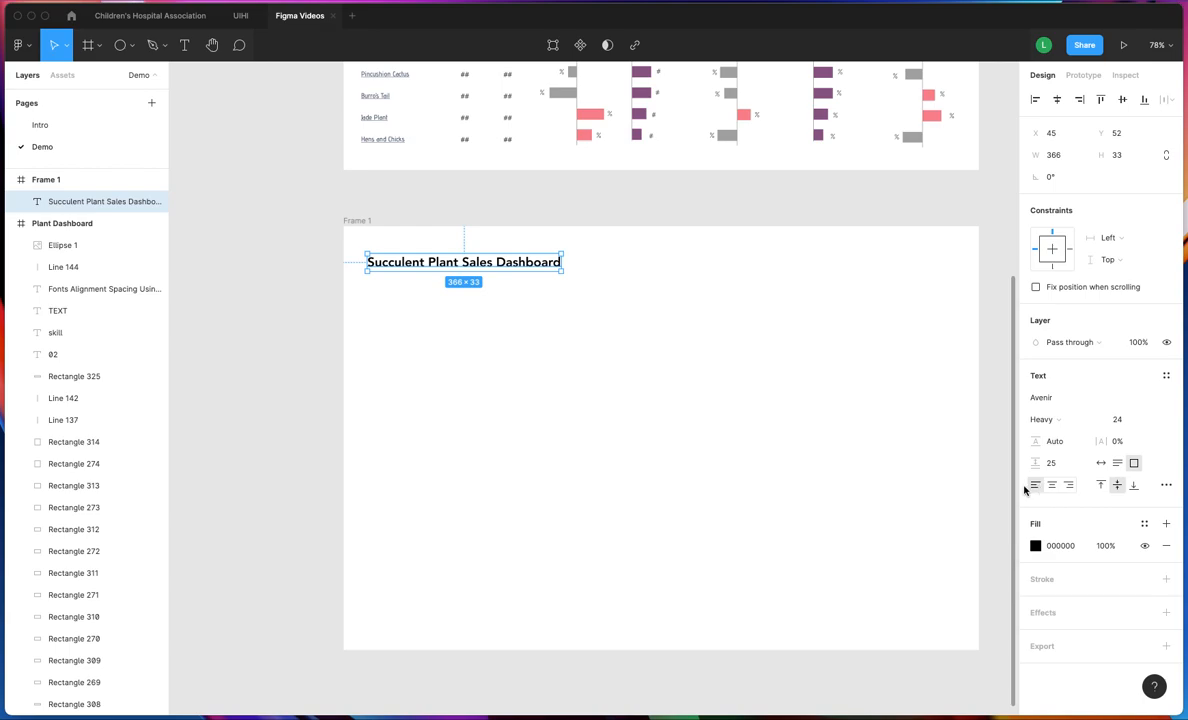
Open the title's detailed type settings and set its letter case to uppercase
left_click(1166, 487)
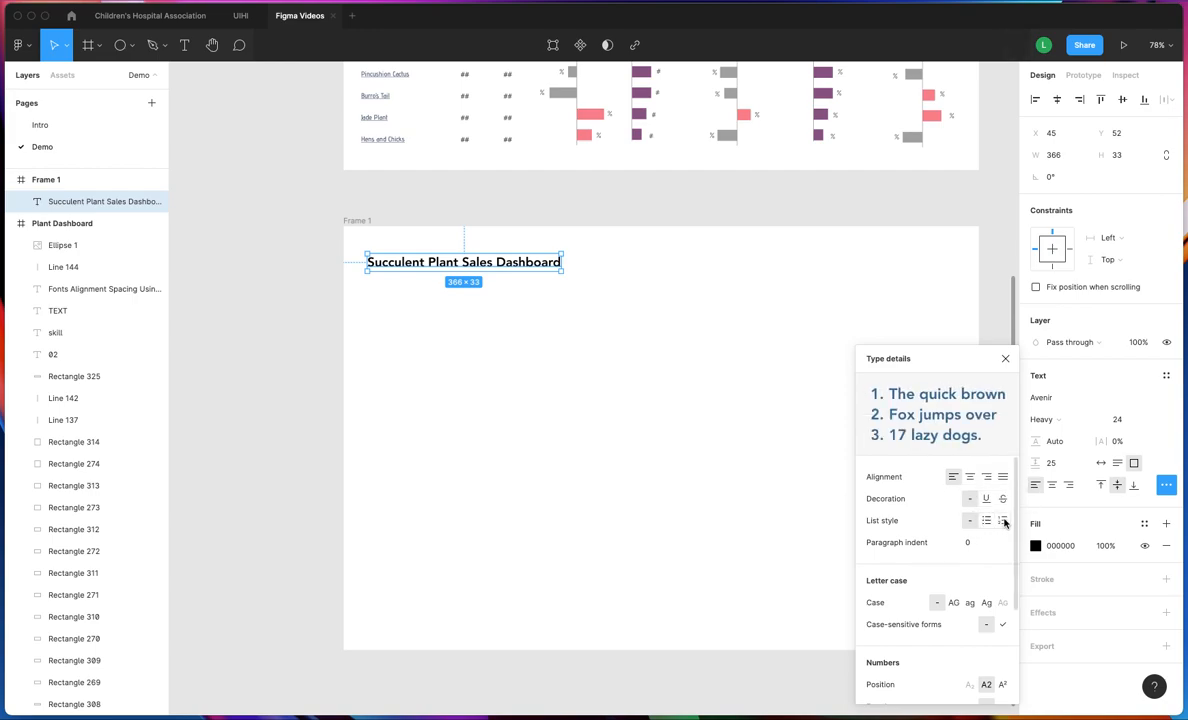
scroll(930, 592, "down", 4)
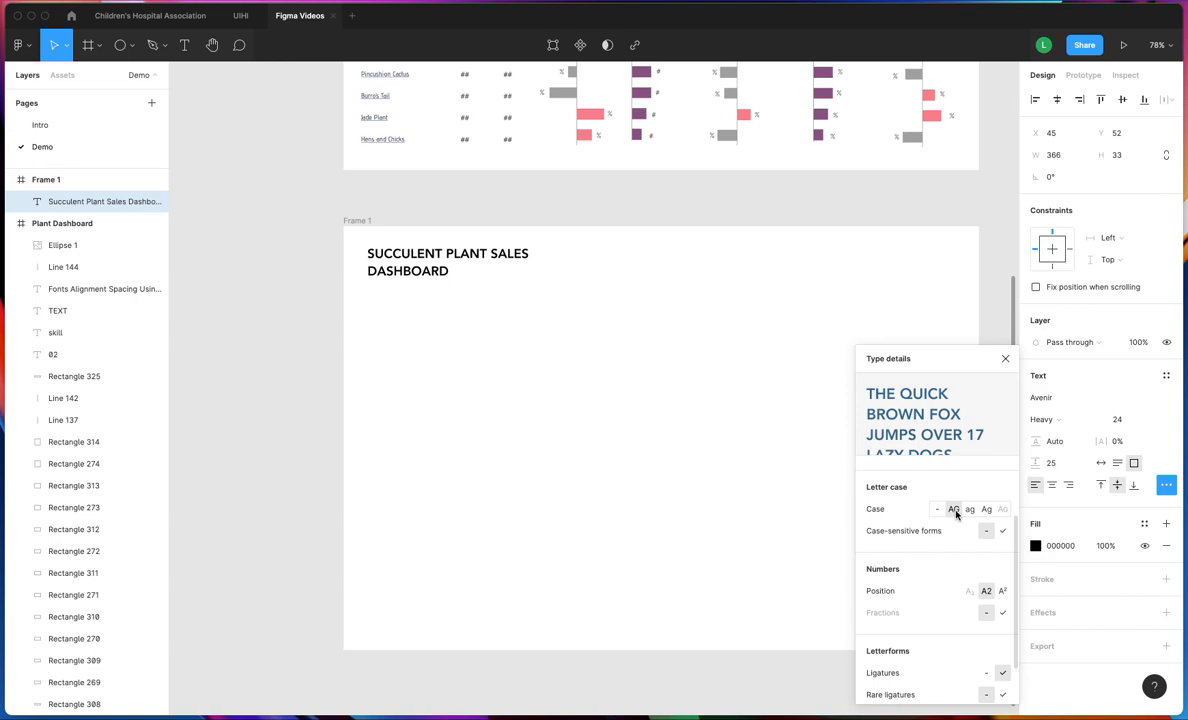
Try the lowercase and title case options on the title and restore its letter case to as typed
left_click(955, 511)
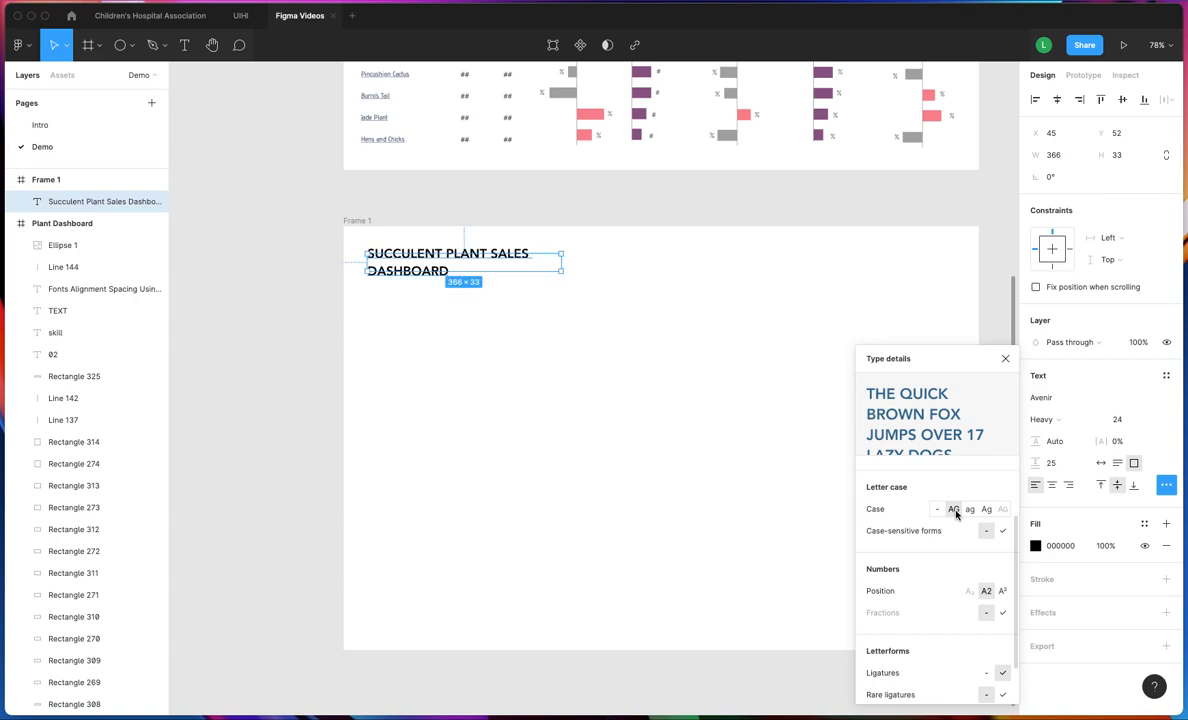
left_click(970, 509)
left_click(986, 509)
left_click(970, 511)
left_click(955, 511)
left_click(938, 511)
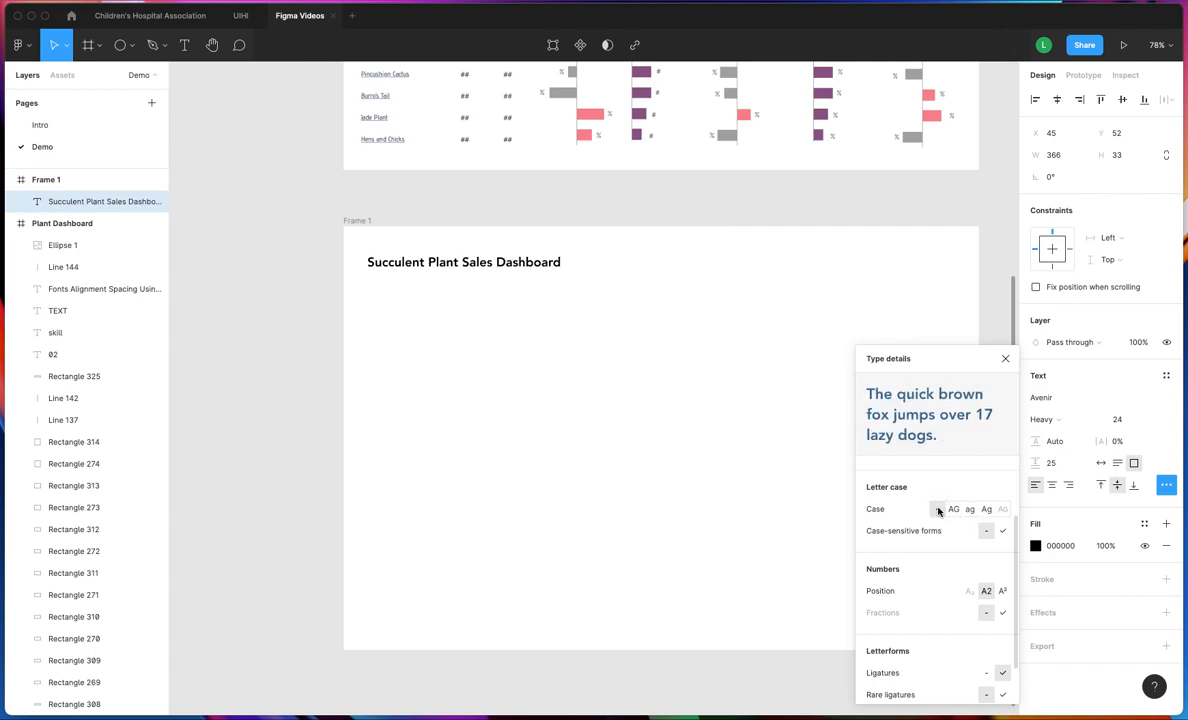
left_click(937, 510)
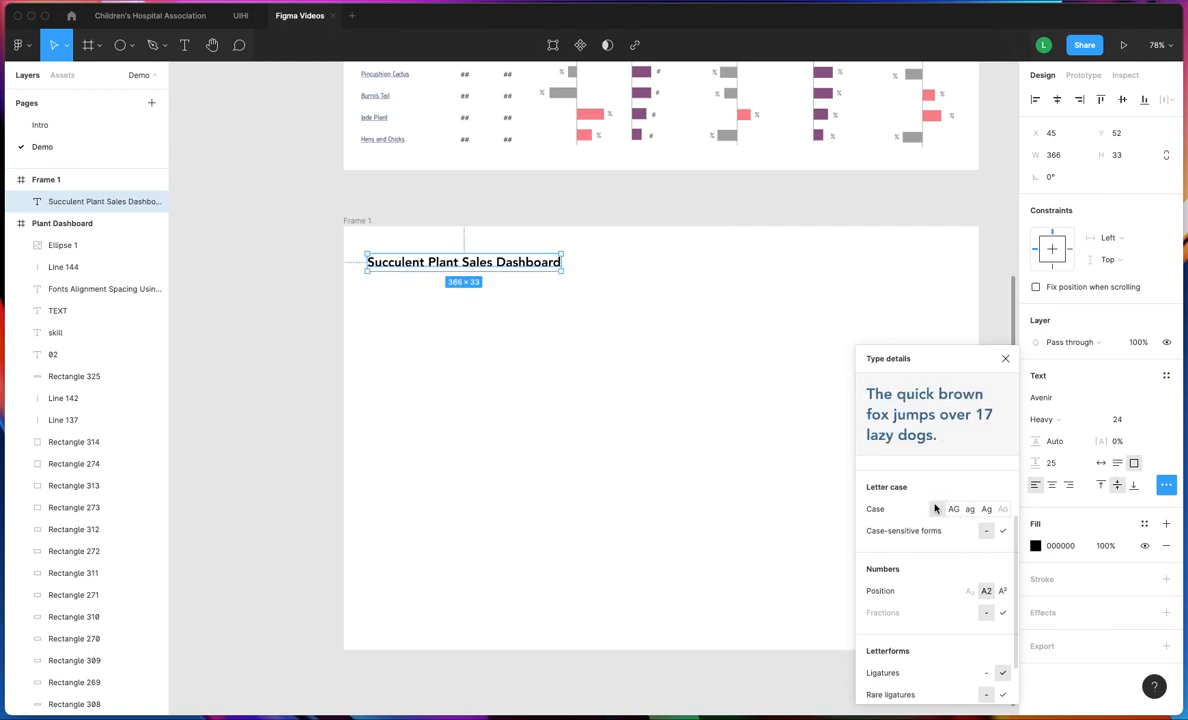
left_click(985, 510)
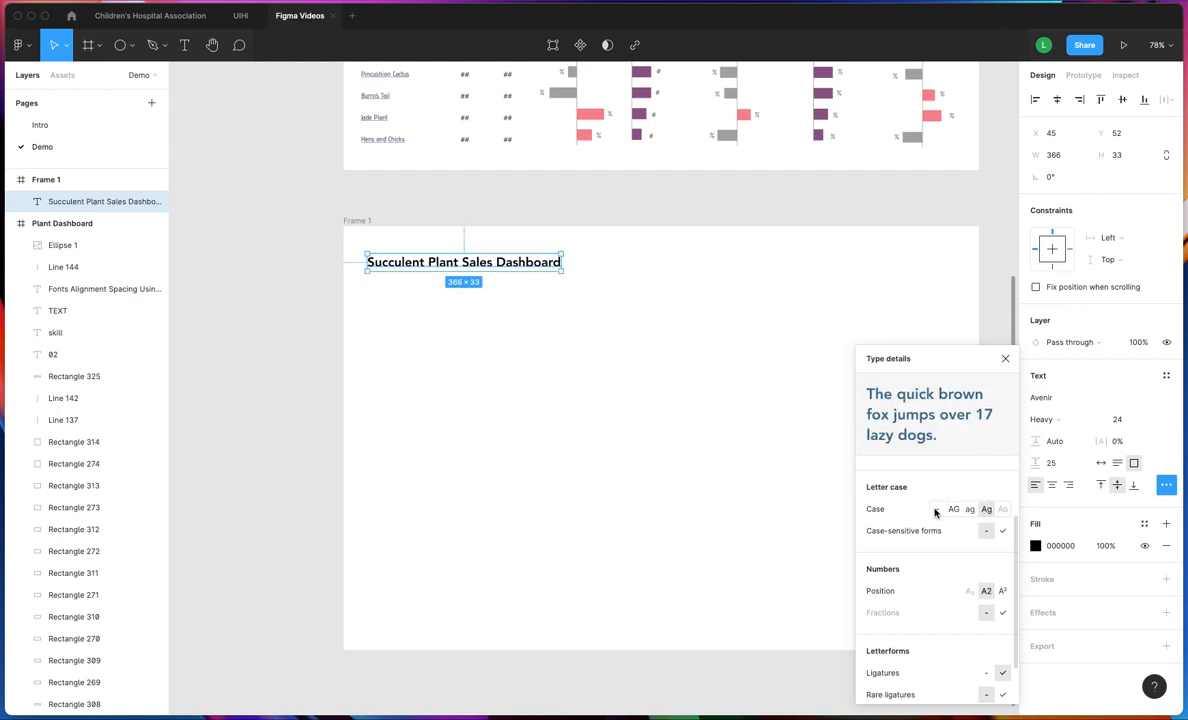
left_click(936, 510)
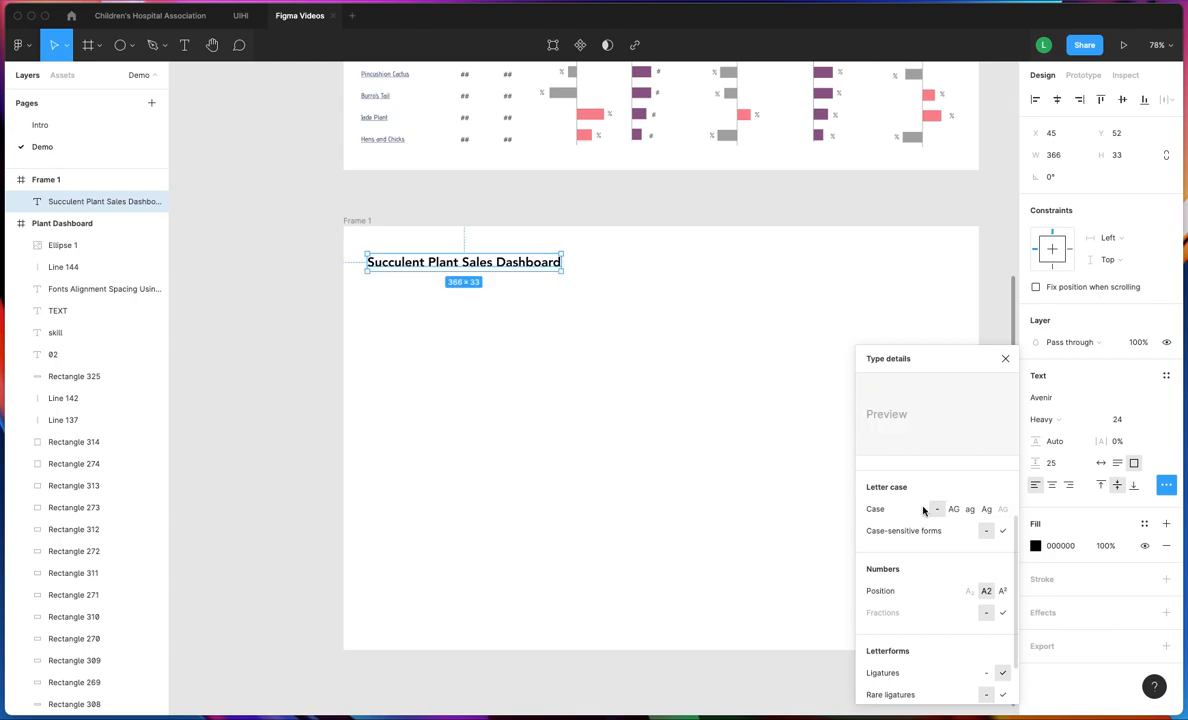
Try justified alignment on the title, return it to left alignment, and apply a strikethrough decoration
scroll(930, 547, "down", 2)
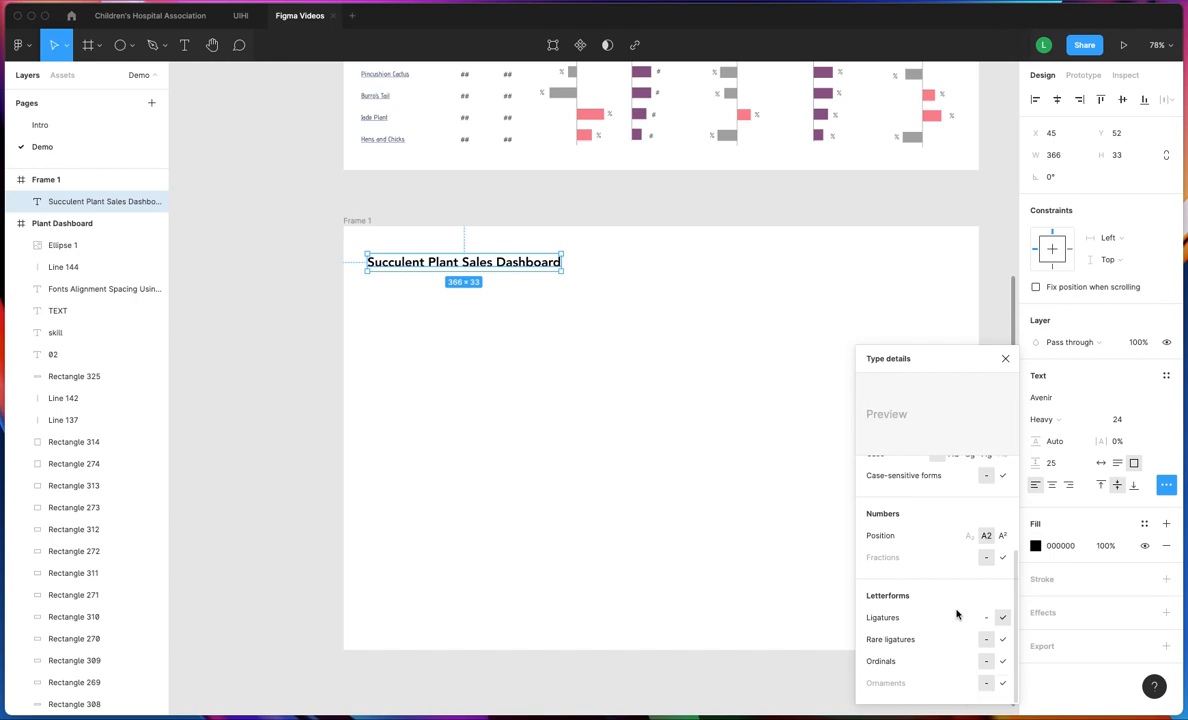
scroll(957, 614, "up", 5)
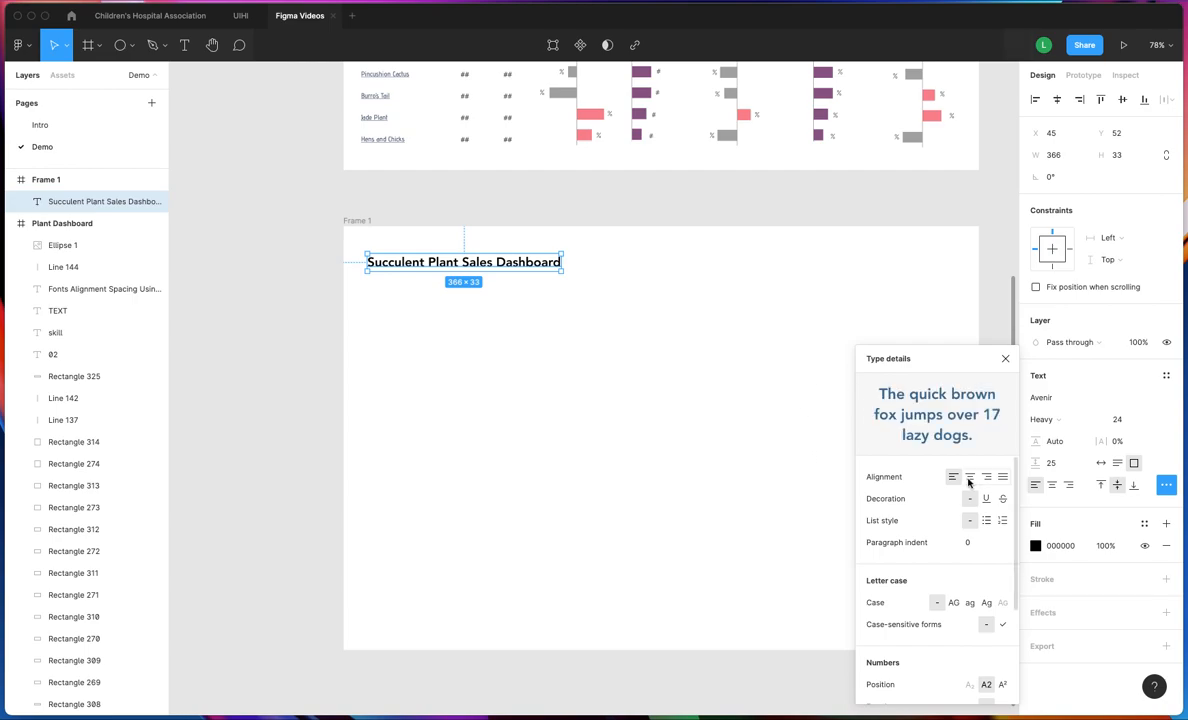
left_click(1002, 476)
left_click(1002, 498)
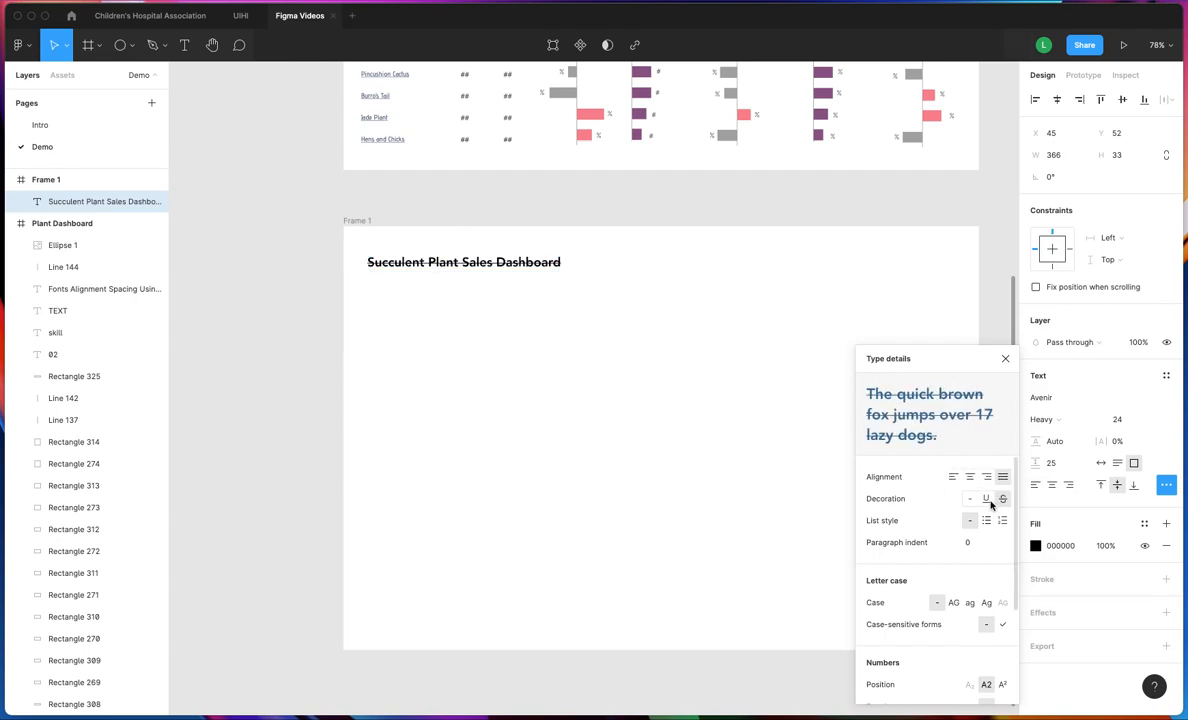
left_click(954, 476)
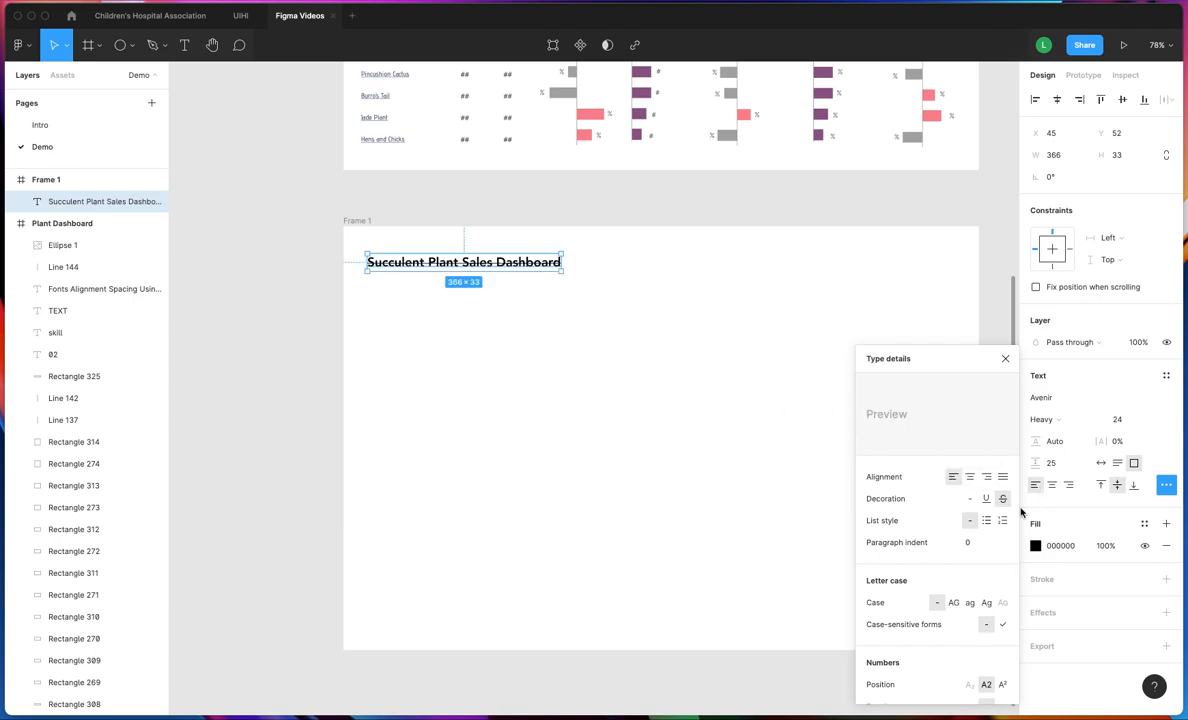
left_click(1005, 360)
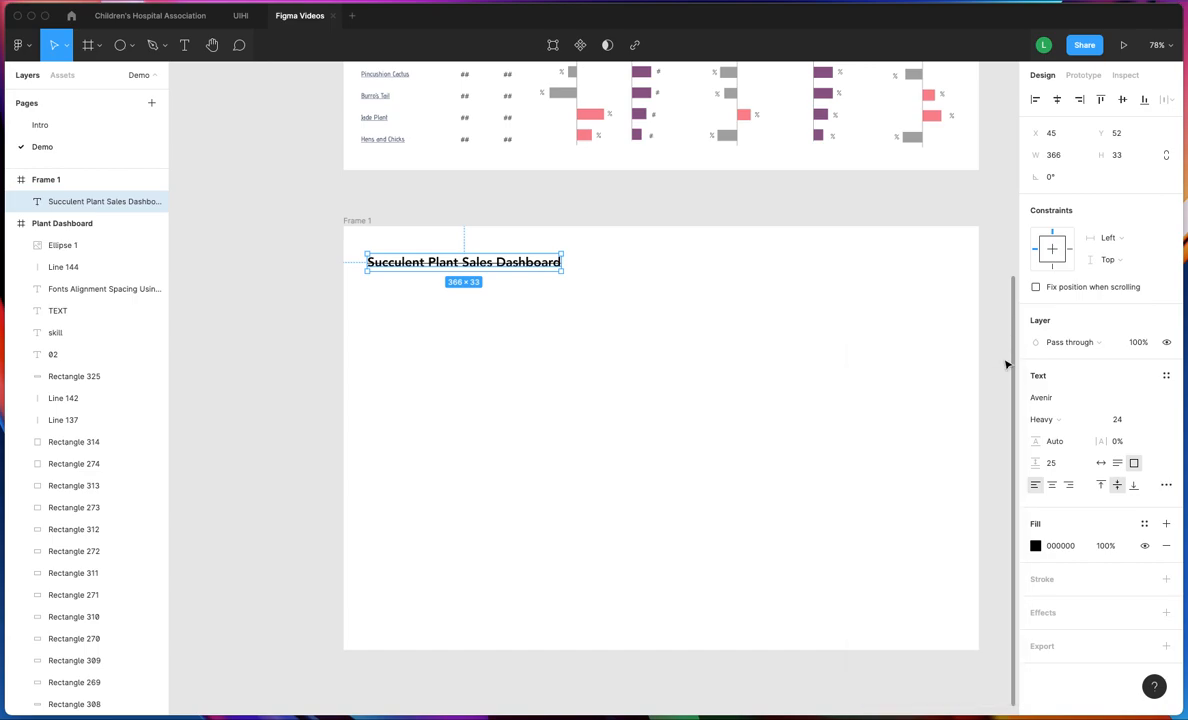
Align the title's text to the top of its box and remove the strikethrough decoration
left_click(1101, 486)
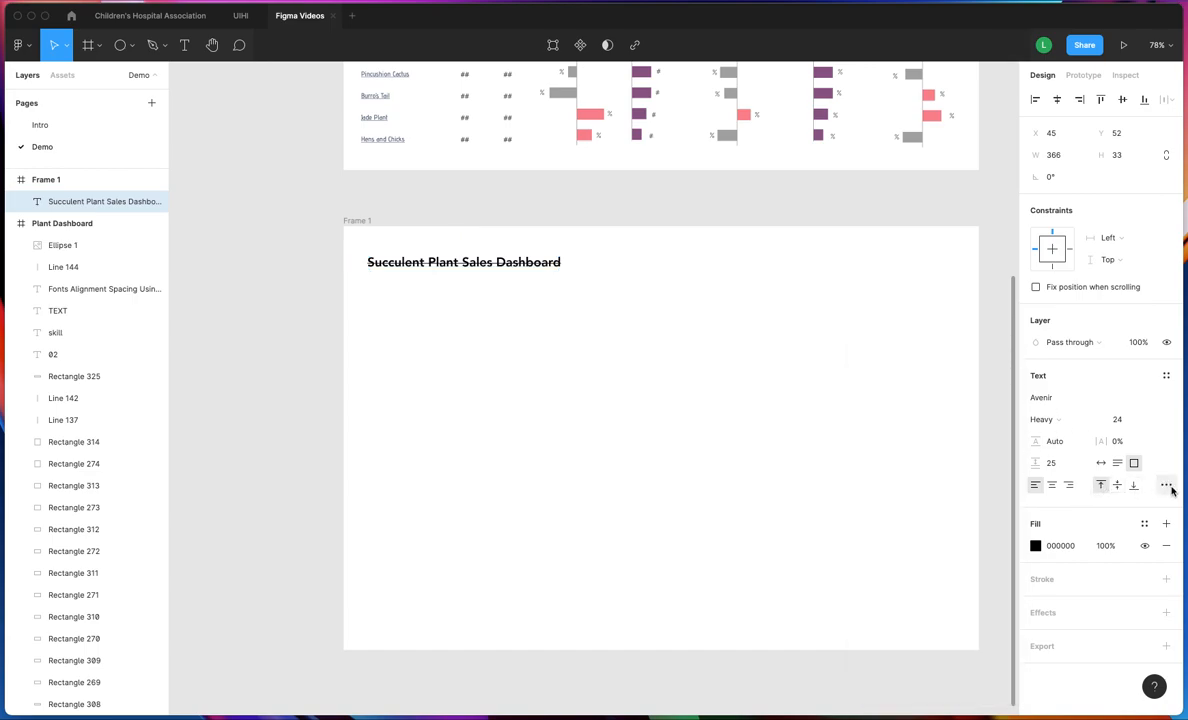
left_click(1166, 485)
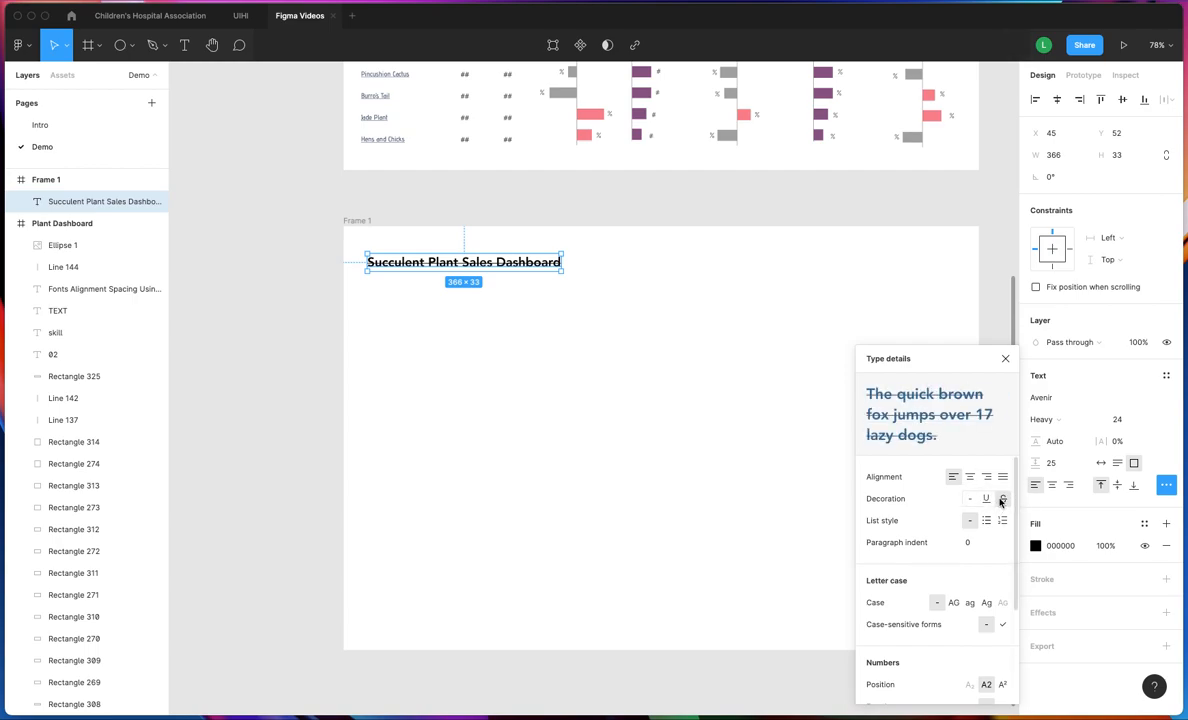
left_click(1166, 485)
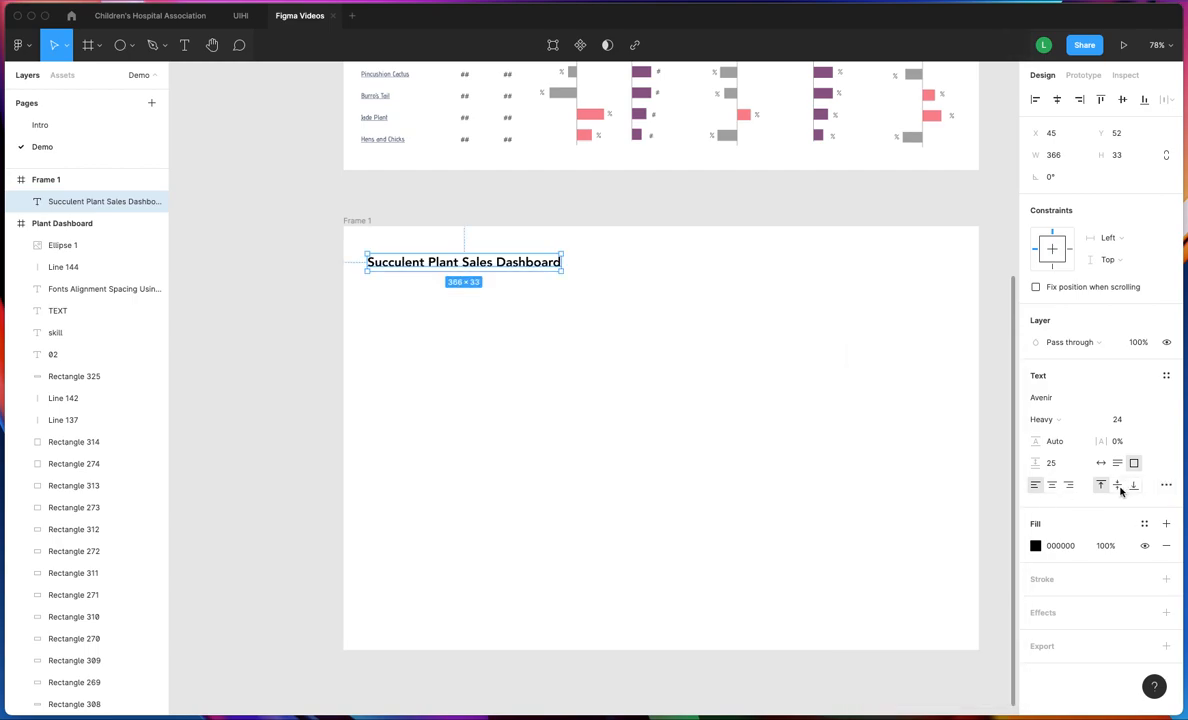
left_click(484, 227)
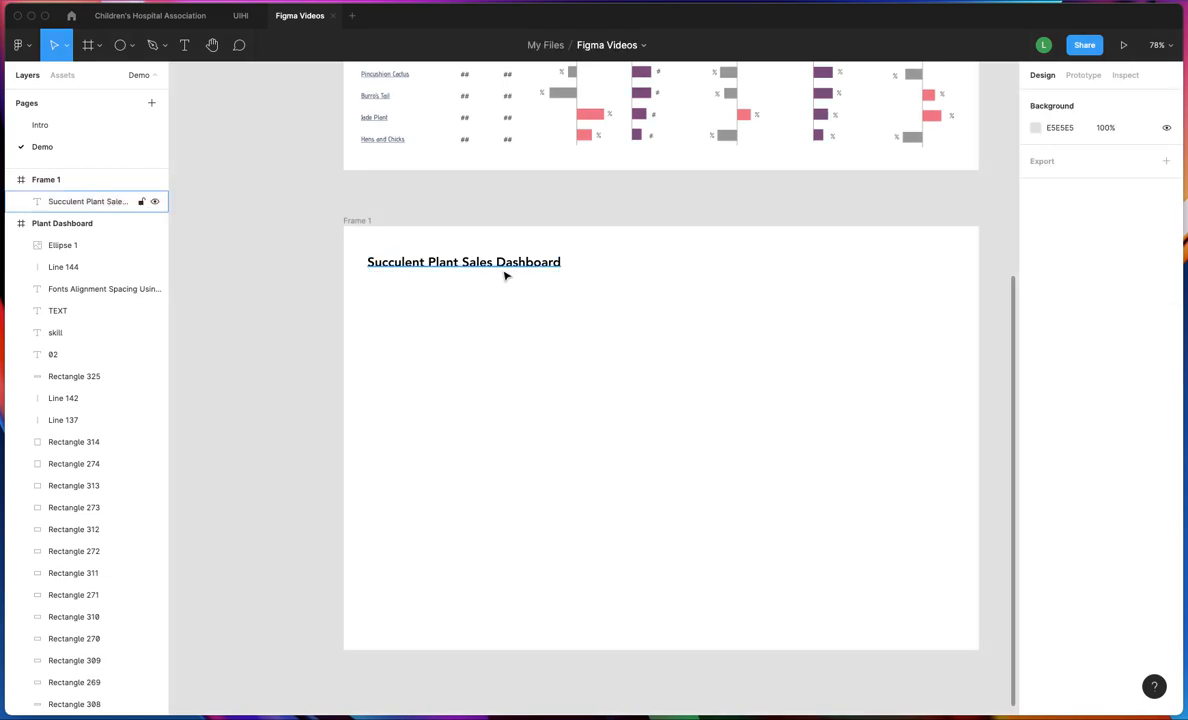
Stretch the title's text box to a height of about 167, trying bottom and top vertical text alignment
left_click(512, 272)
left_click_drag(512, 273, 512, 339)
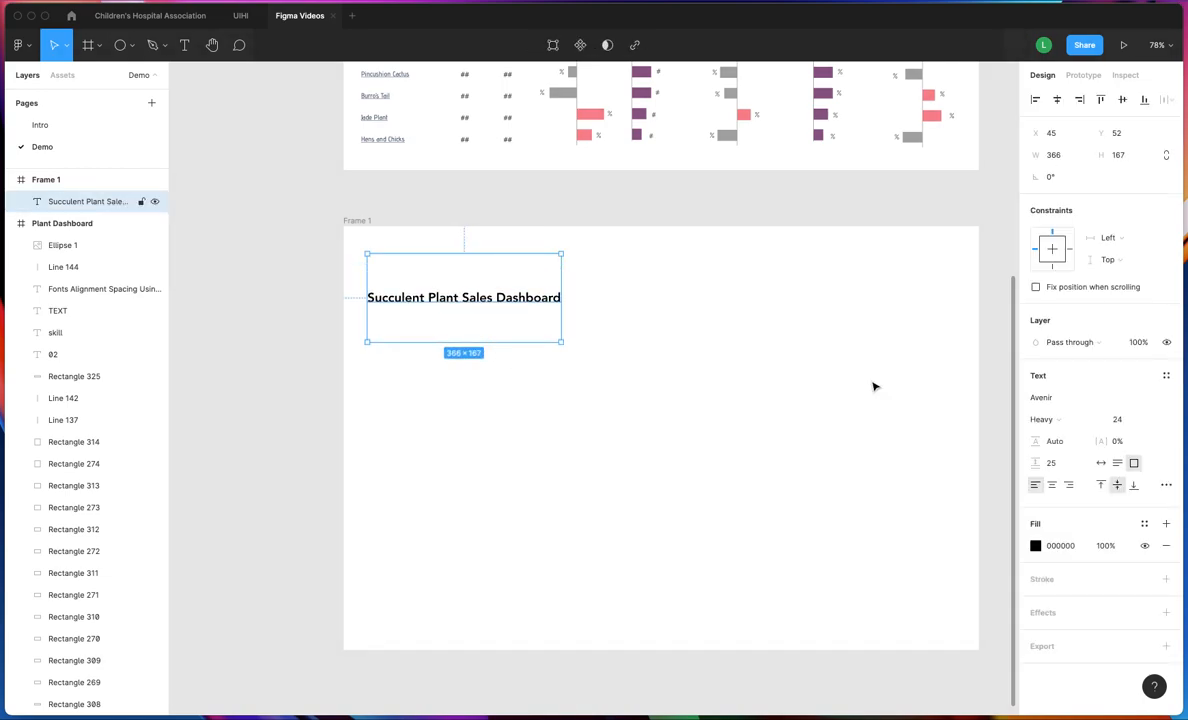
left_click(1133, 485)
left_click(1101, 486)
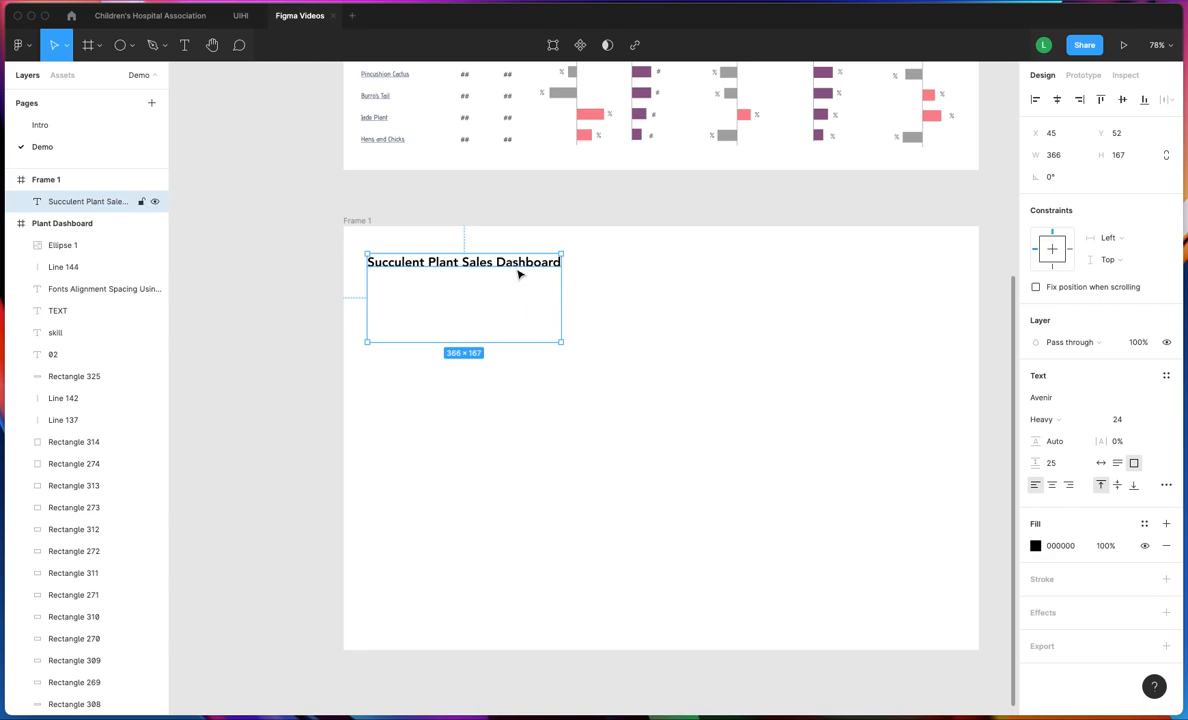
Duplicate the title beside the original and align the copy's text to the bottom of its box
left_click_drag(505, 262, 707, 262)
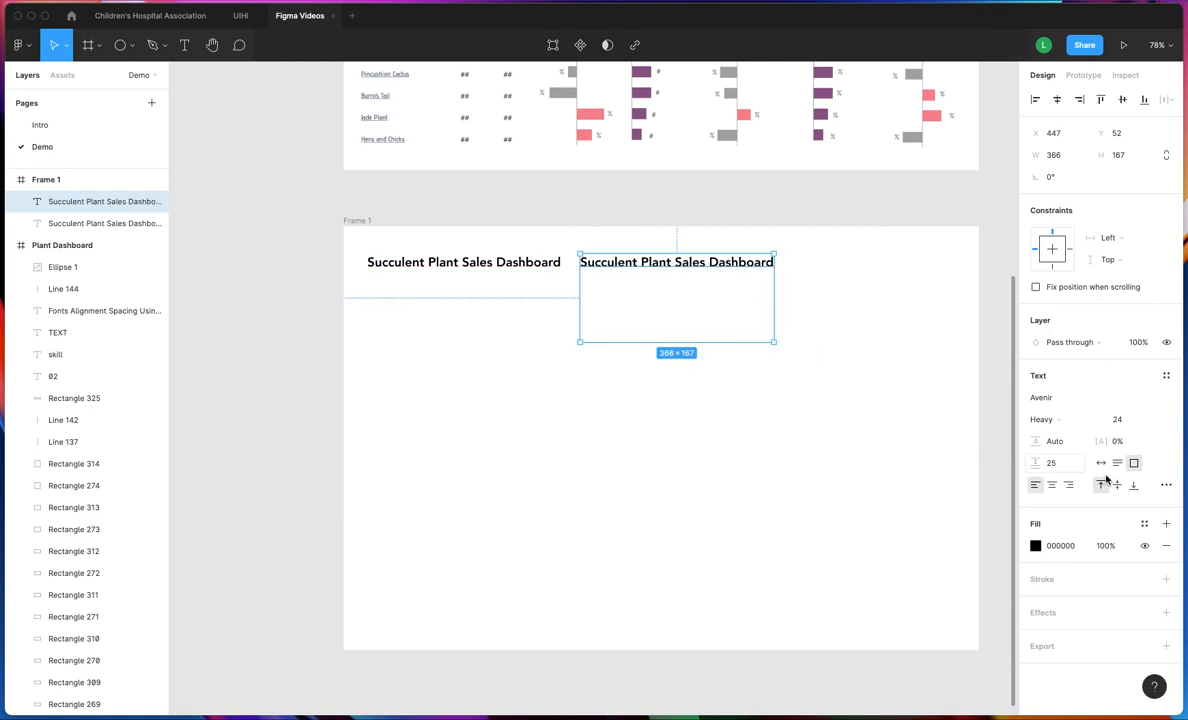
left_click(1133, 484)
Align the text of both titles to the vertical middle of their boxes
left_click(509, 268, "shift")
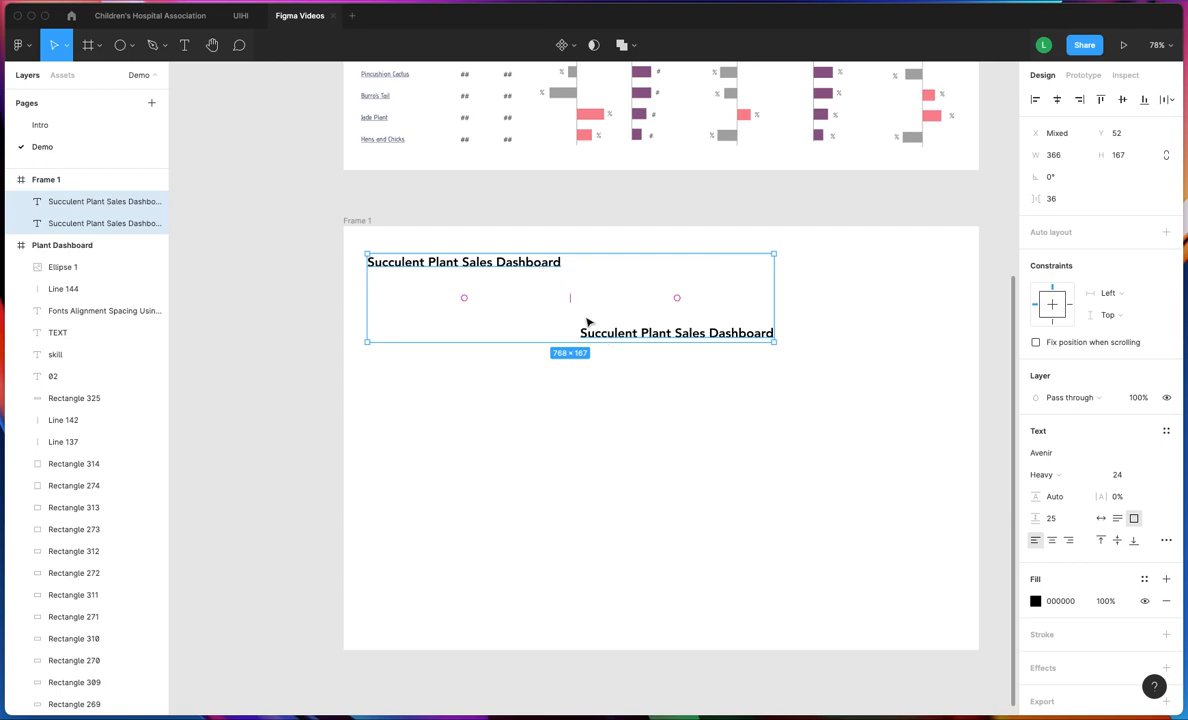
left_click(1116, 541)
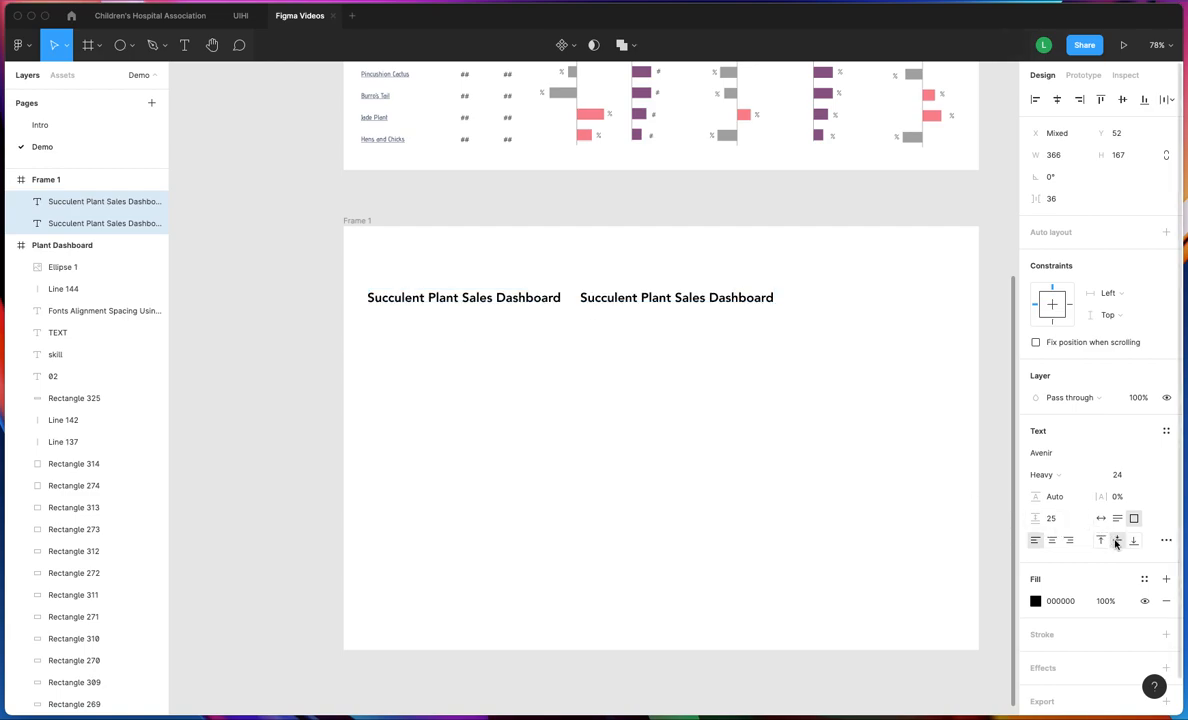
left_click(666, 352)
Move the duplicate title slightly lower and align both title boxes by their vertical centers
left_click_drag(647, 314, 647, 329)
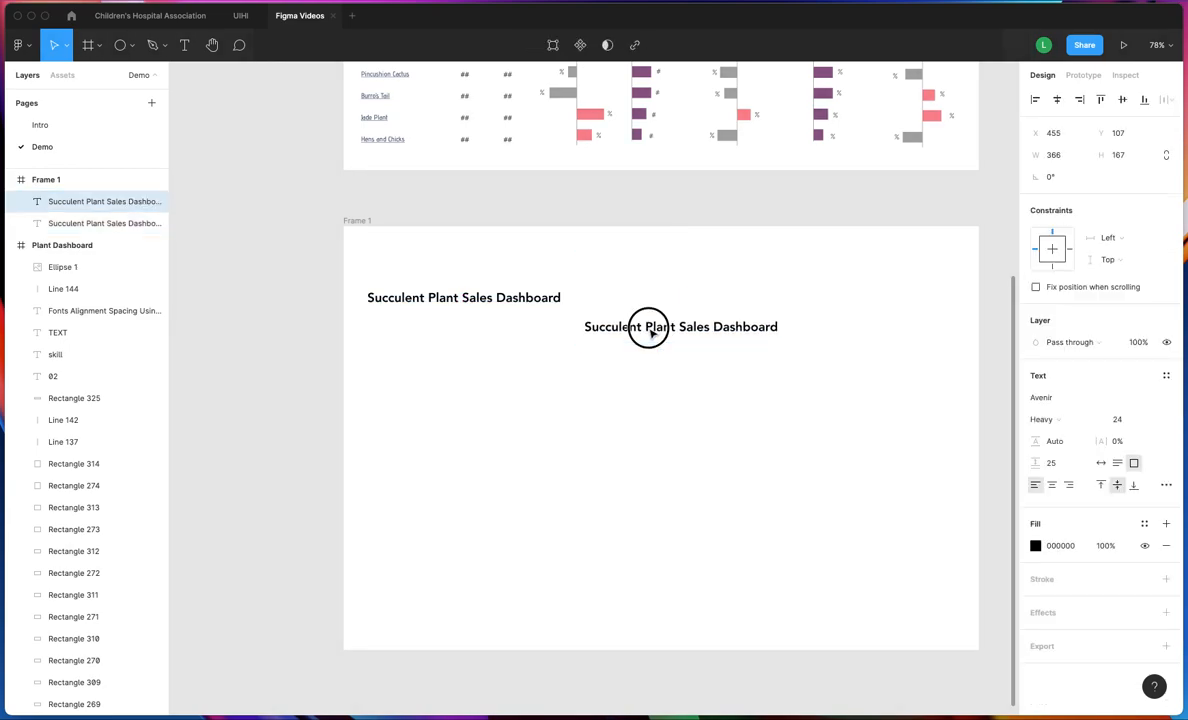
left_click(484, 299, "shift")
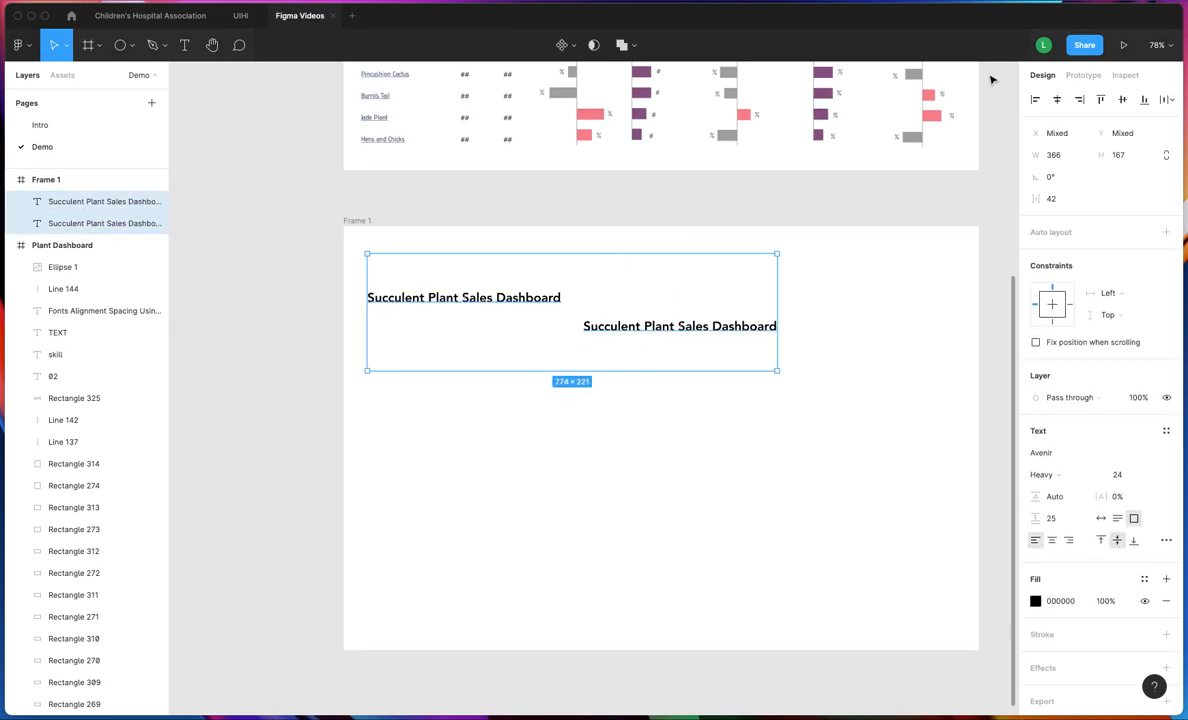
left_click(1122, 100)
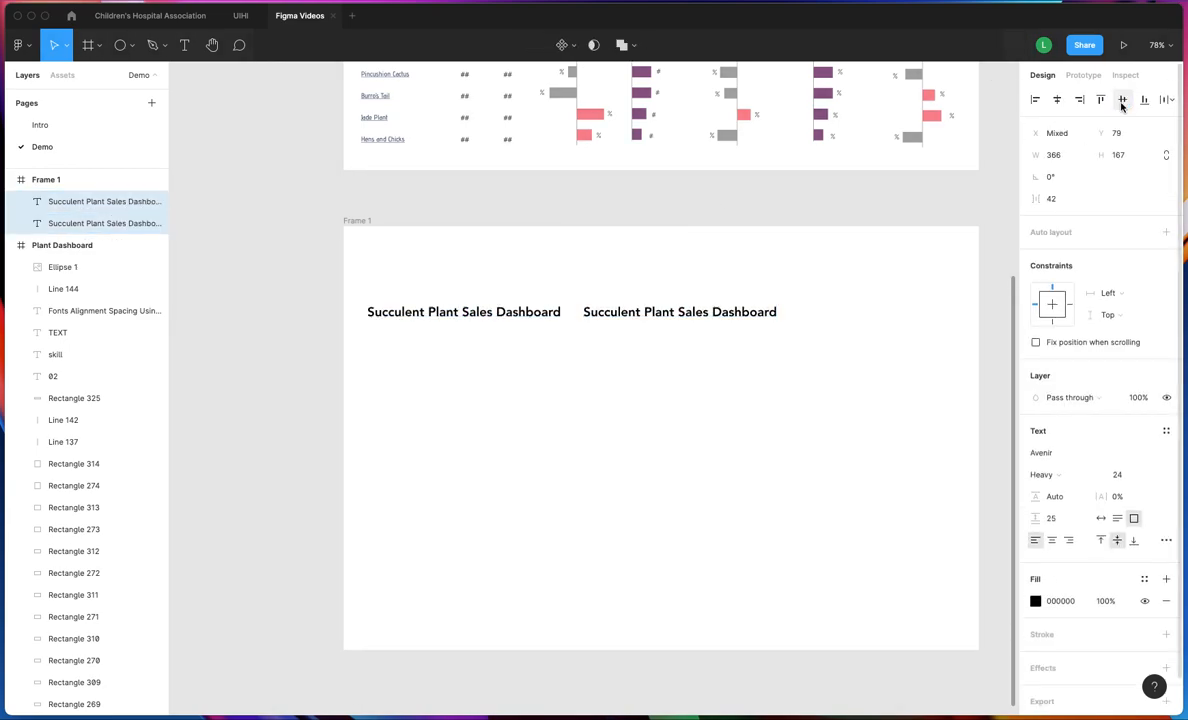
Delete the duplicate title beside the original
left_click(764, 381)
left_click(684, 320)
key("Delete")
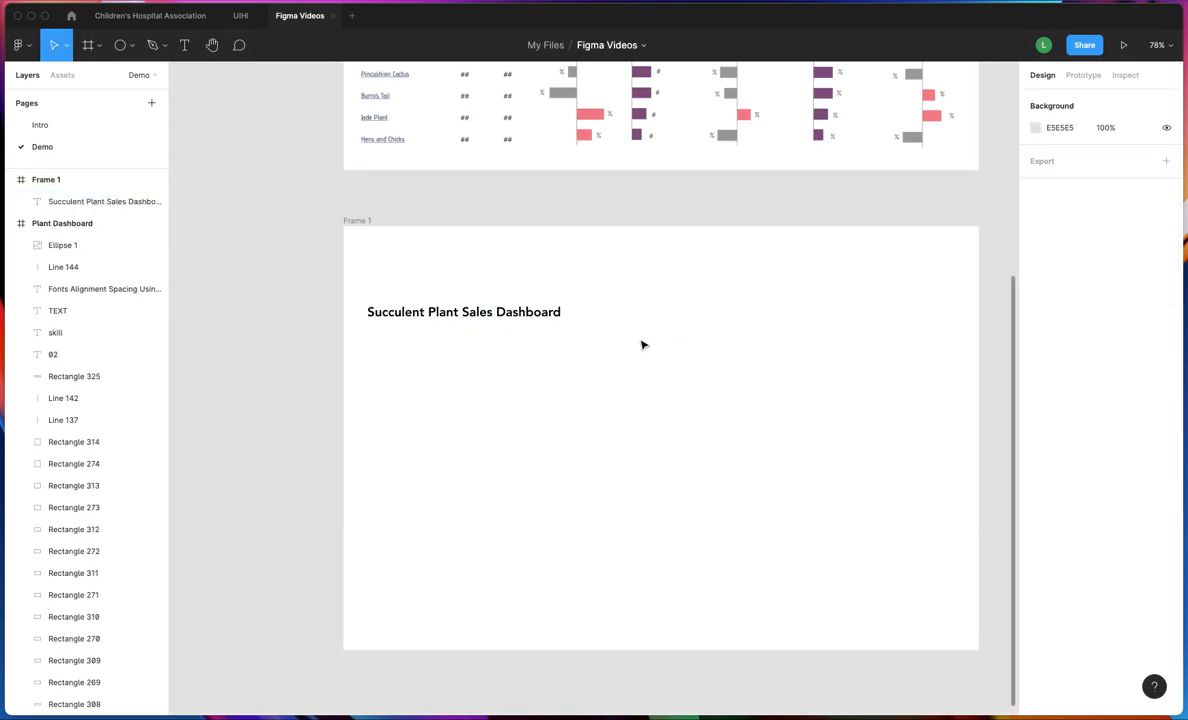
Move the remaining title up to the upper-left area of Frame 1
left_click(485, 318)
left_click_drag(483, 356, 480, 263)
left_click(610, 352)
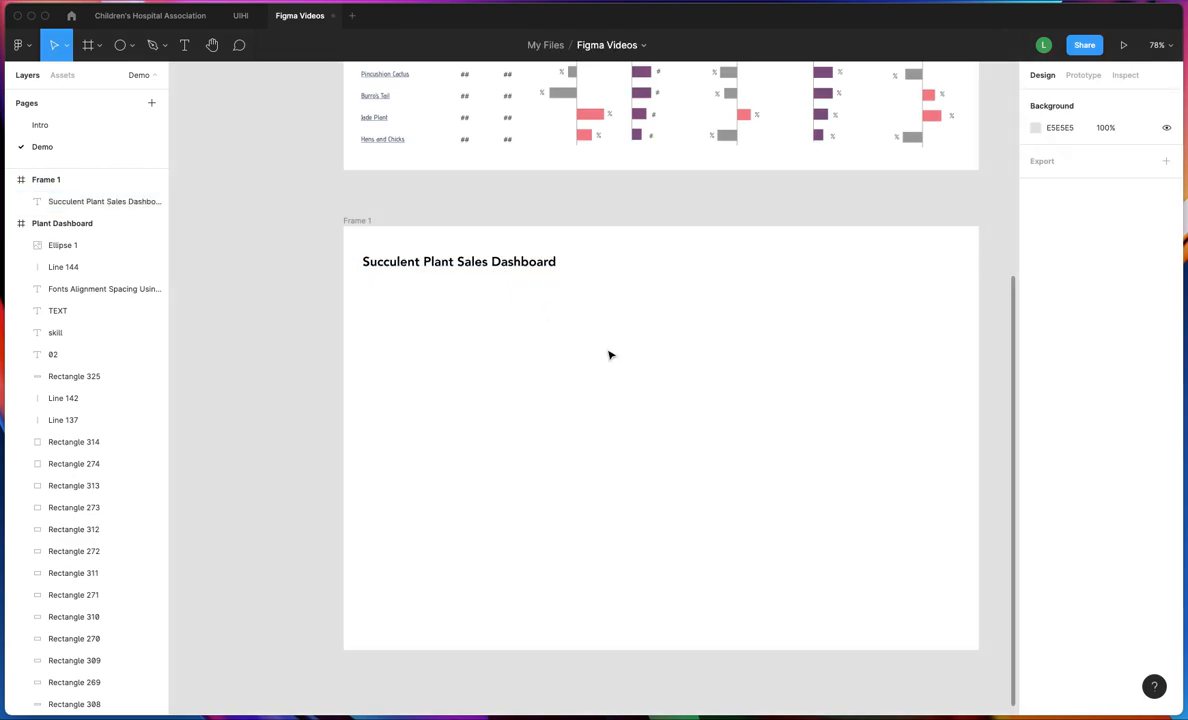
Examine the Plant Dashboard example's column headings, row labels, number placeholders and bar chart labels
scroll(612, 356, "up", 5)
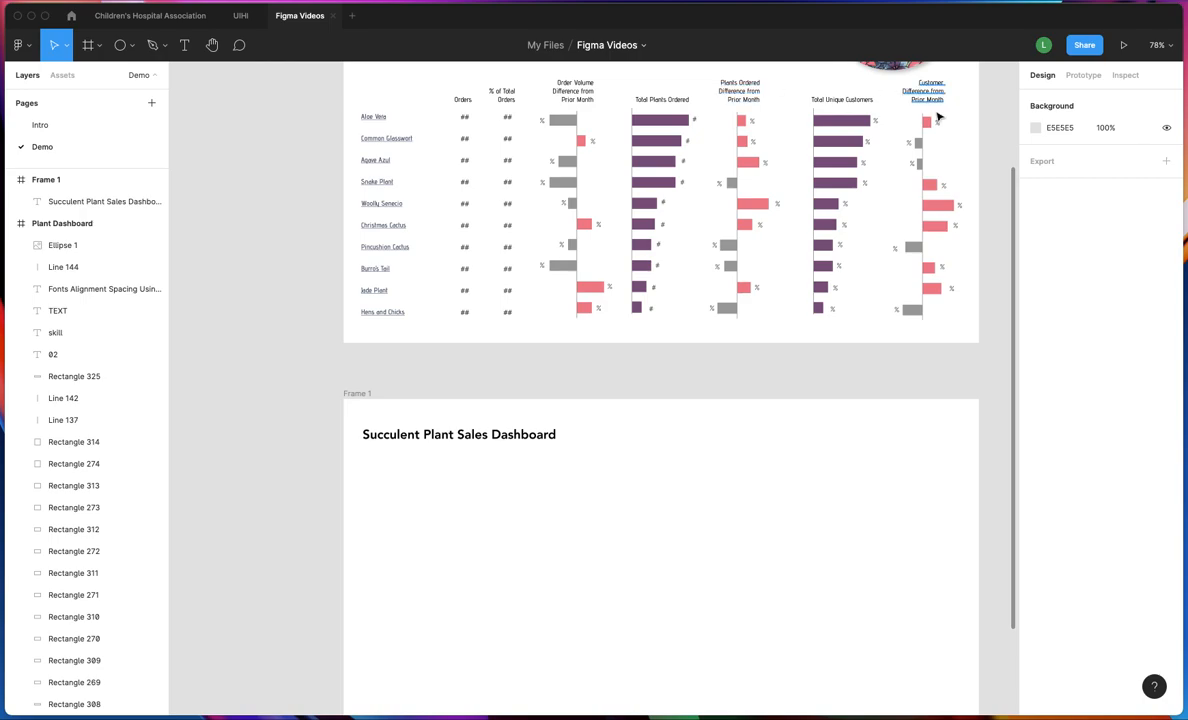
scroll(930, 120, "up", 2)
scroll(517, 160, "right", 1)
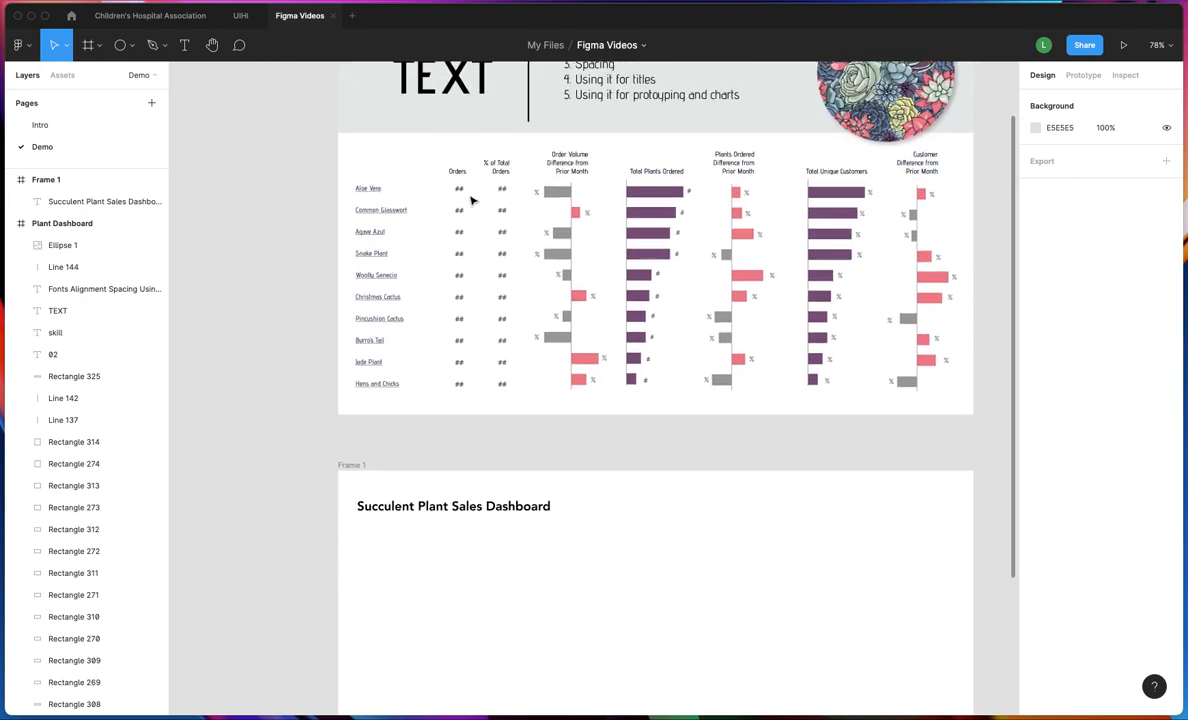
scroll(555, 203, "down", 1)
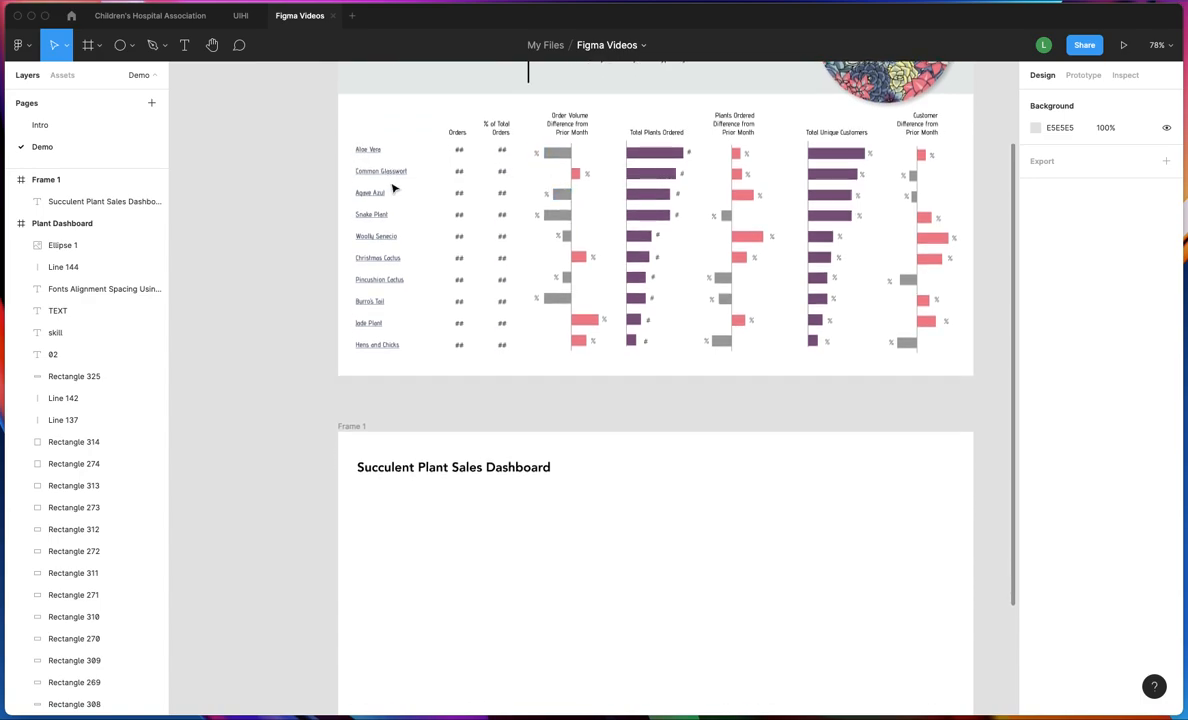
scroll(795, 262, "up", 2)
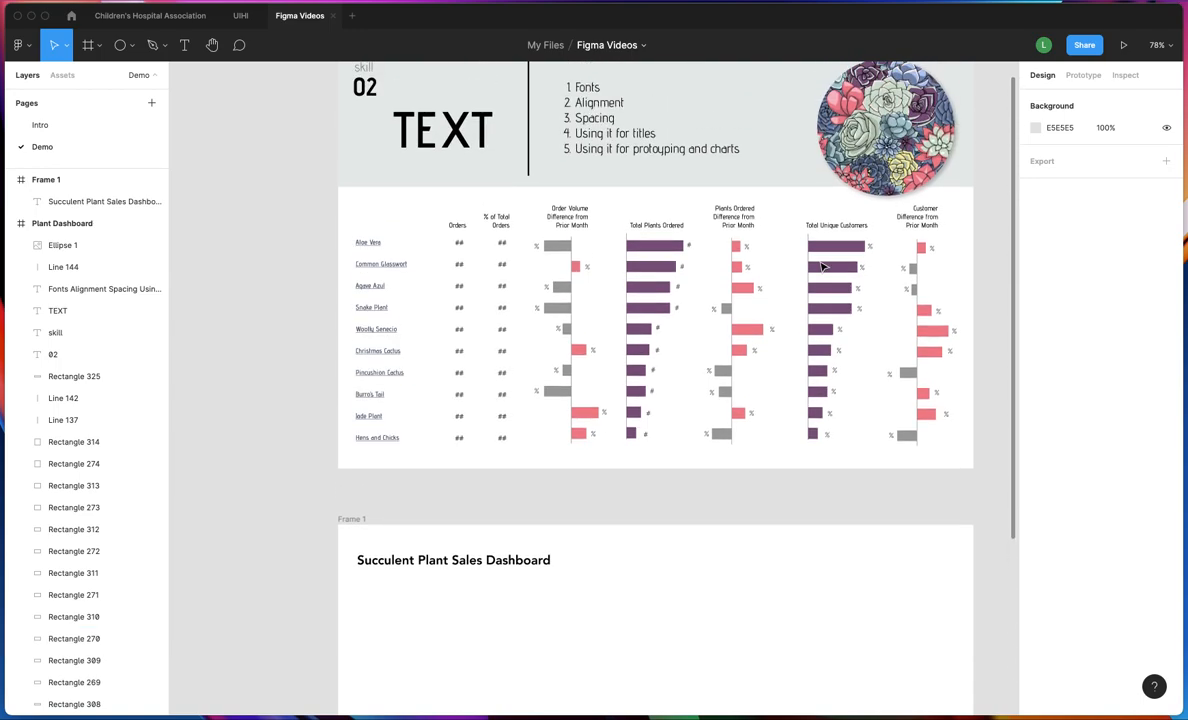
scroll(737, 263, "up", 1)
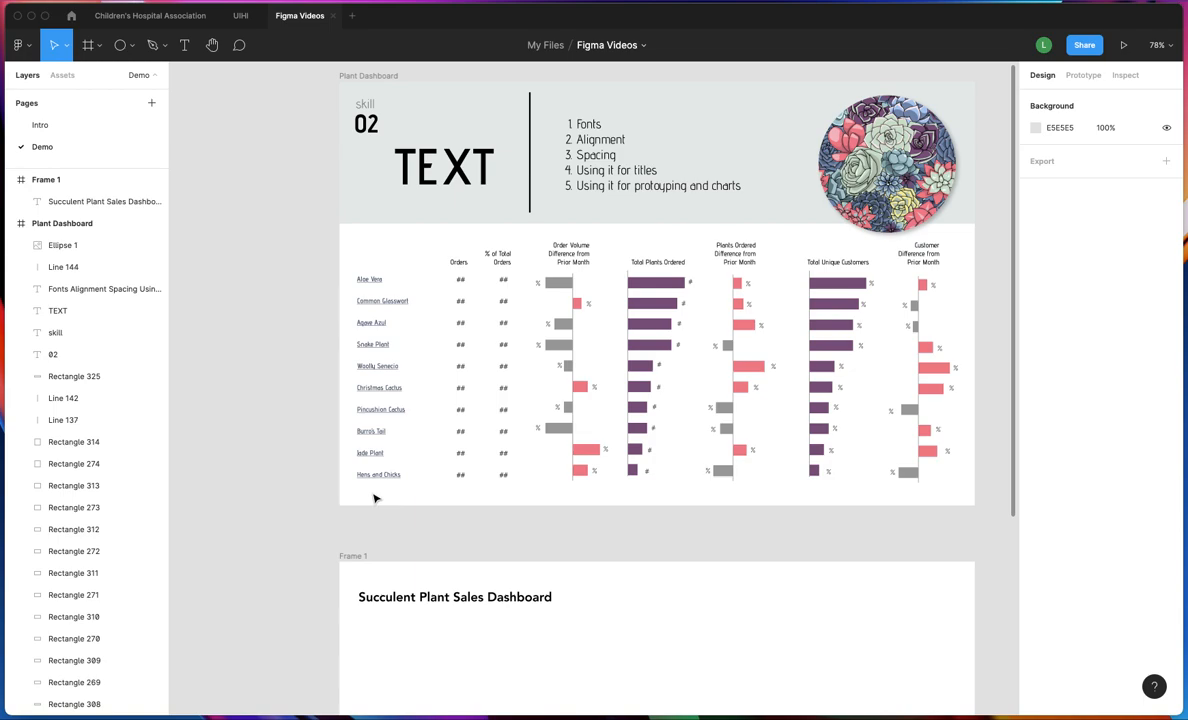
scroll(381, 495, "down", 5)
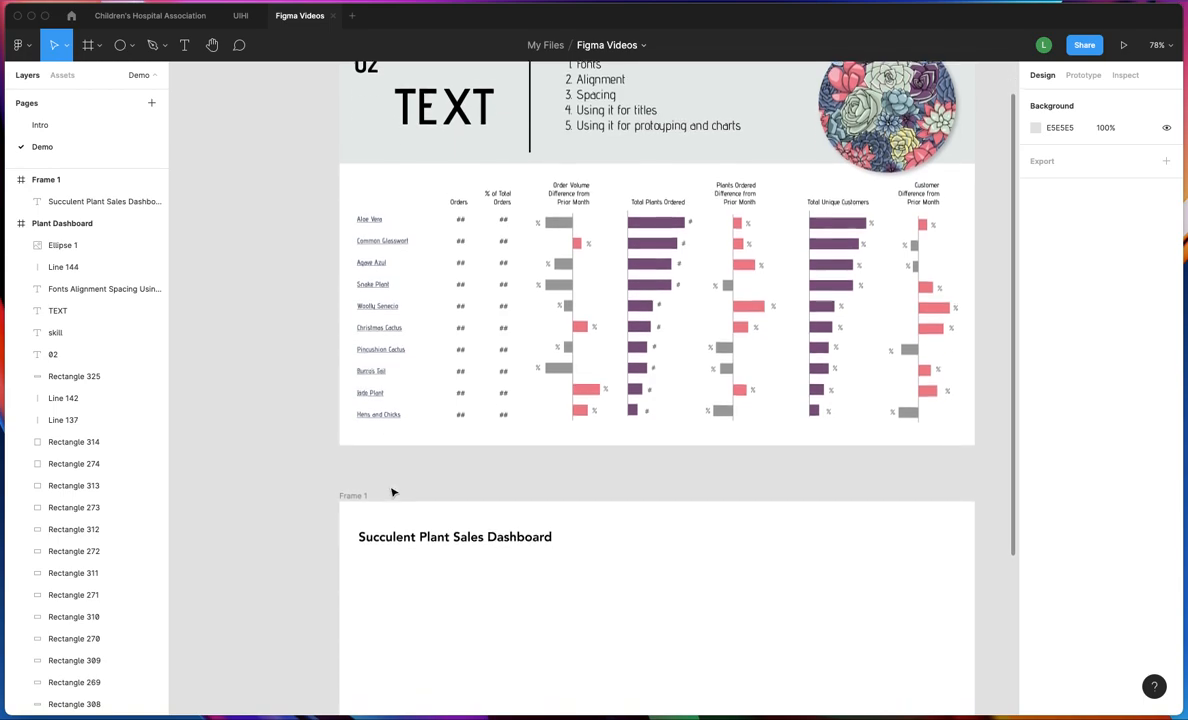
scroll(530, 467, "down", 7)
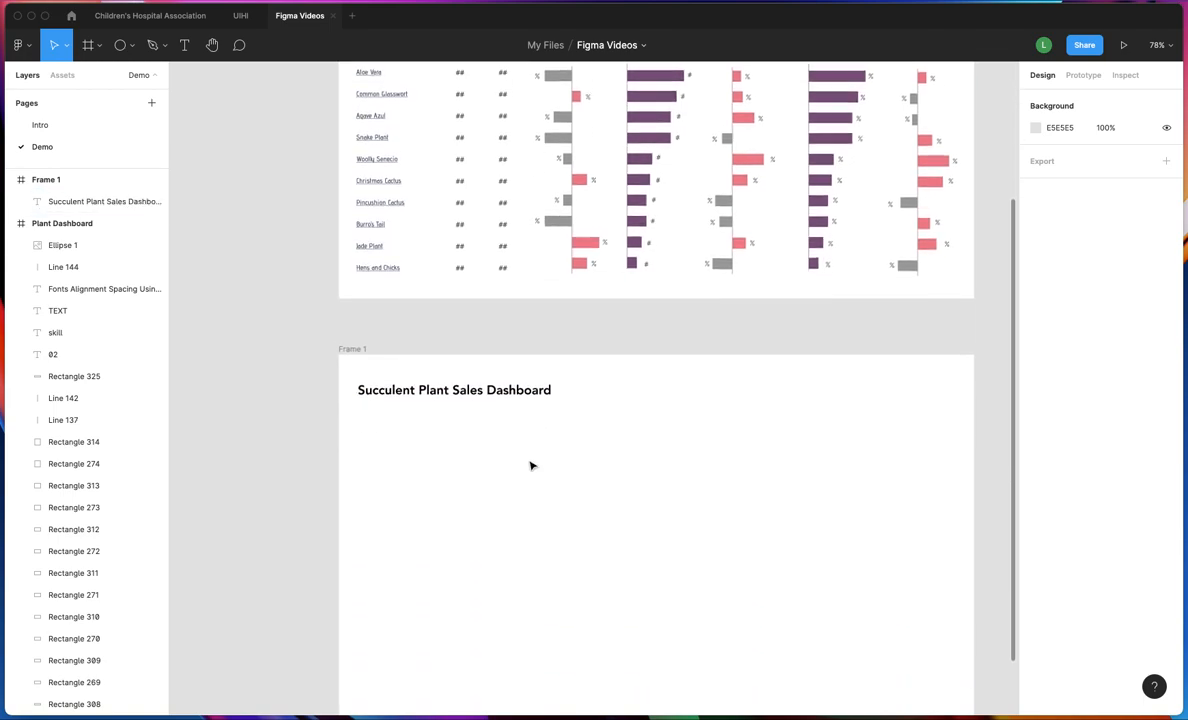
Add a text box about 110 by 67 below the title in Frame 1, reading "Plant"
left_click(184, 45)
left_click_drag(361, 348, 419, 383)
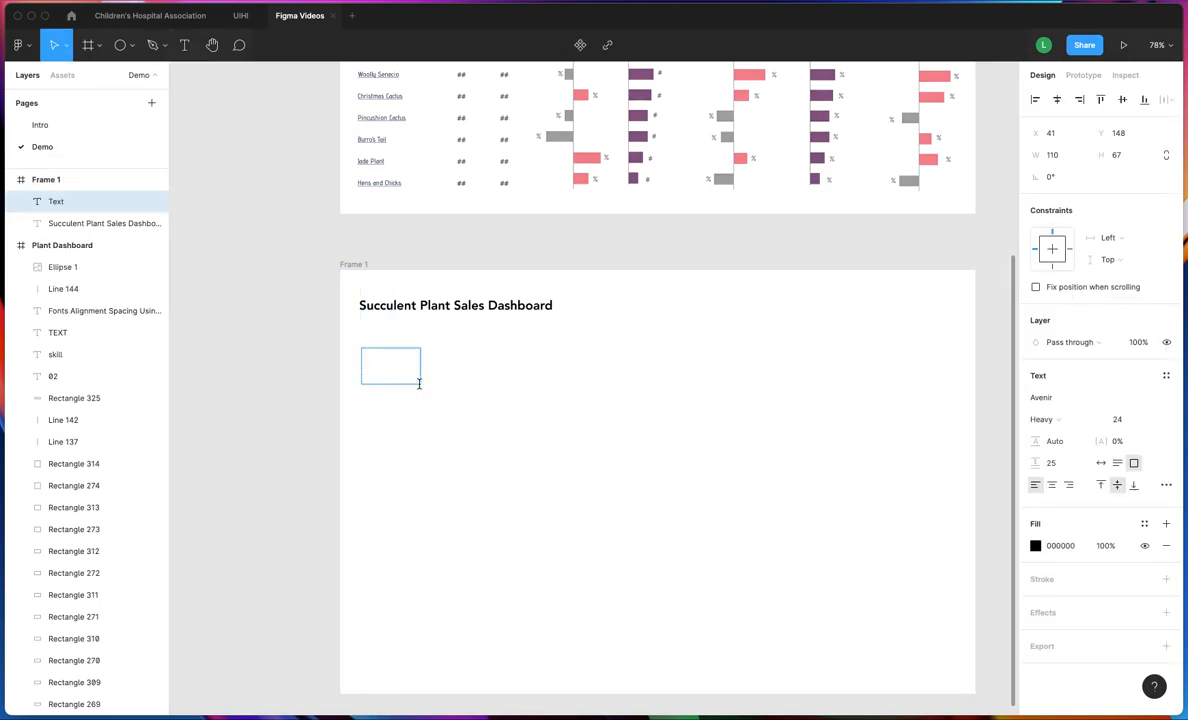
type("Plant")
key("Escape")
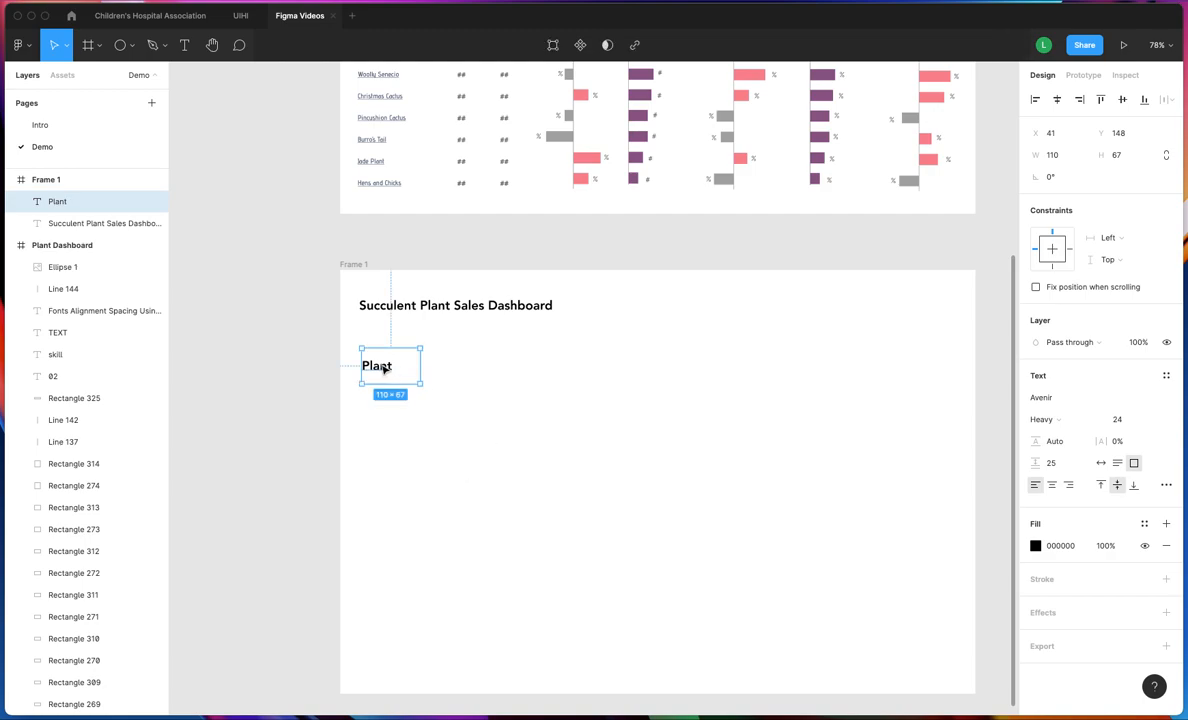
Reduce the Plant label's font size and set its weight to Medium
left_click(1152, 420)
left_click(1133, 353)
left_click(1045, 419)
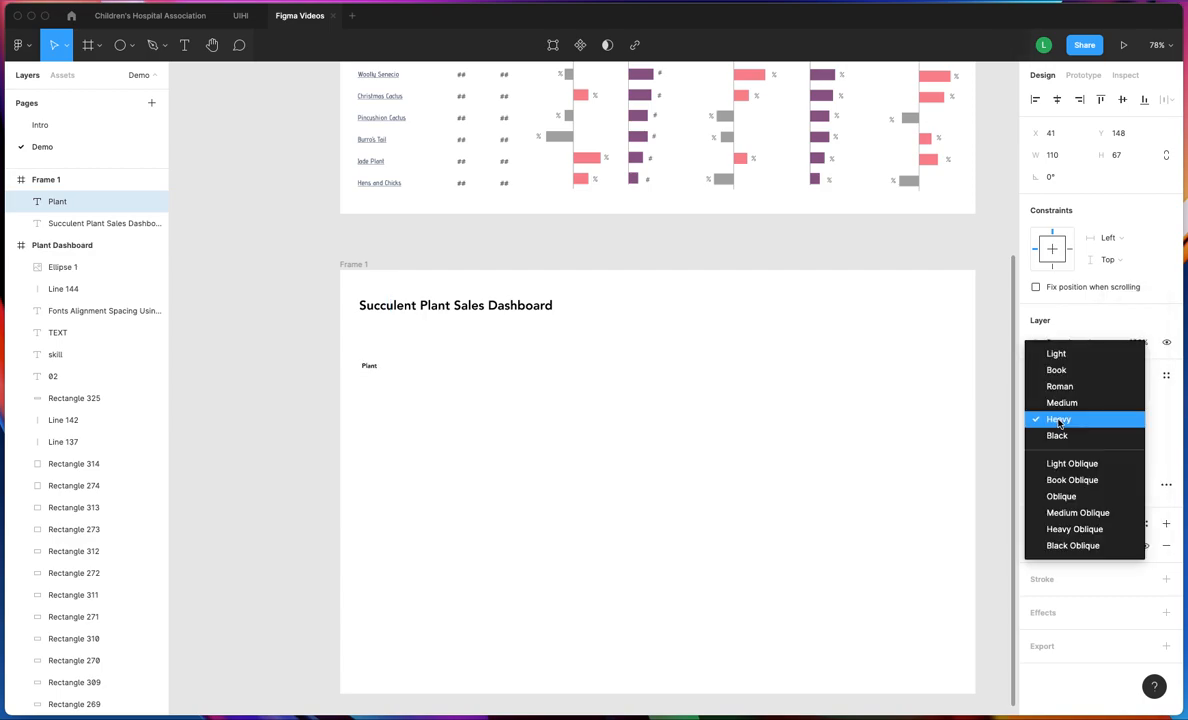
left_click(1062, 402)
left_click(416, 398)
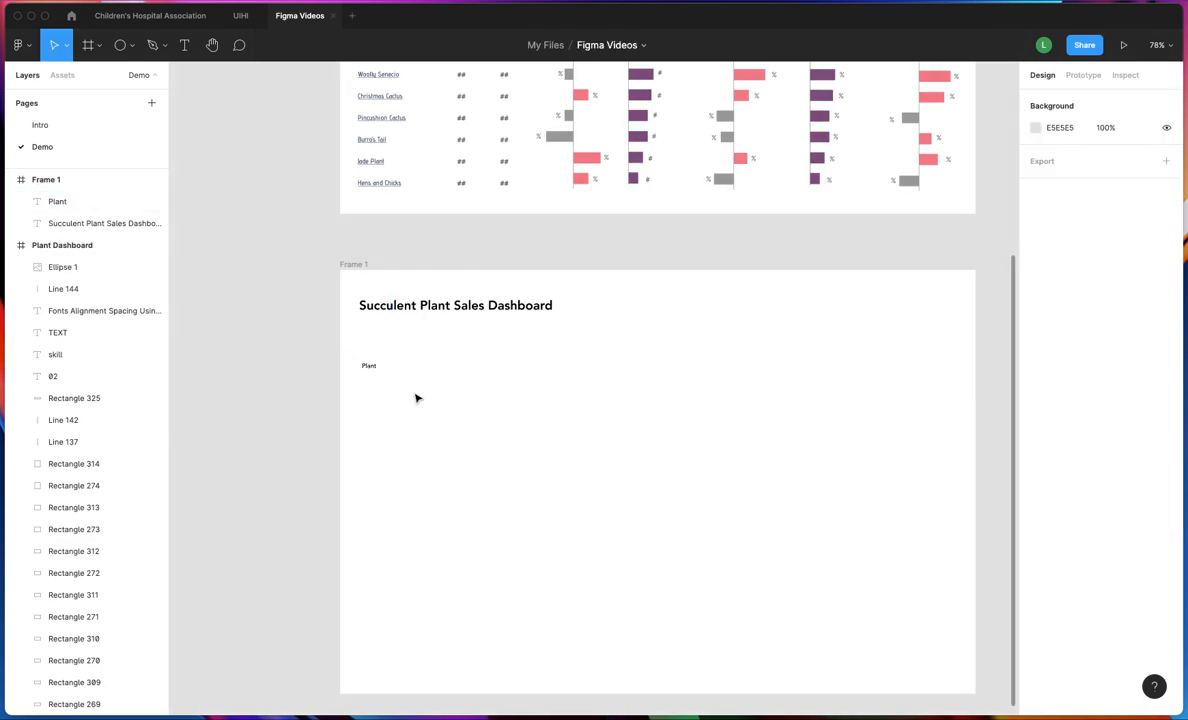
Shrink the Plant text box to 40 by 26 and line up its left edge with the title text
scroll(406, 400, "up", 5)
left_click(326, 318)
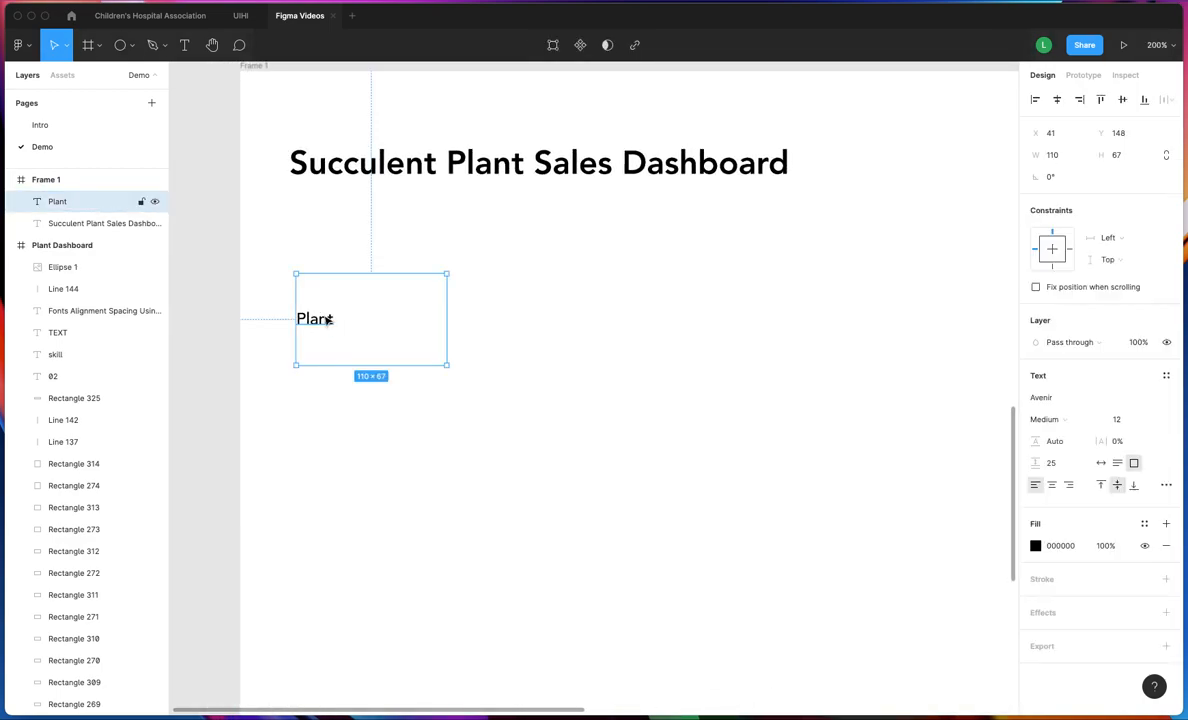
left_click_drag(444, 364, 323, 299)
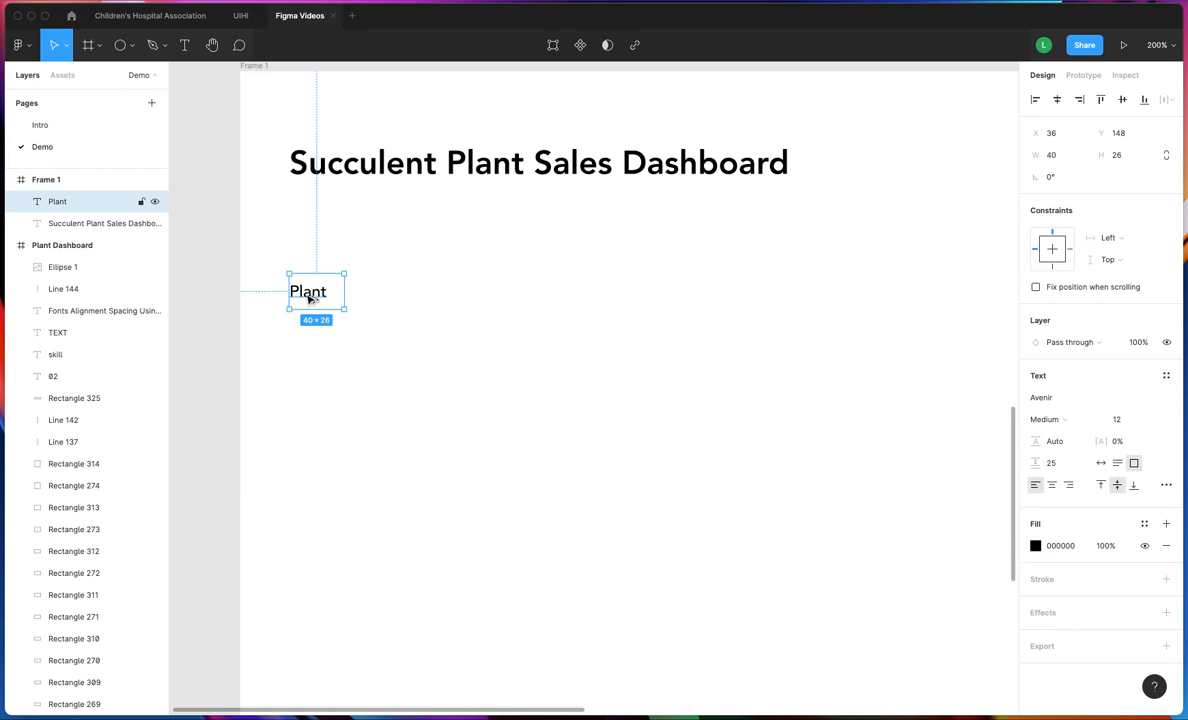
Duplicate the Plant label downward at even spacing to form a column of eight labels
left_click_drag(310, 294, 307, 348)
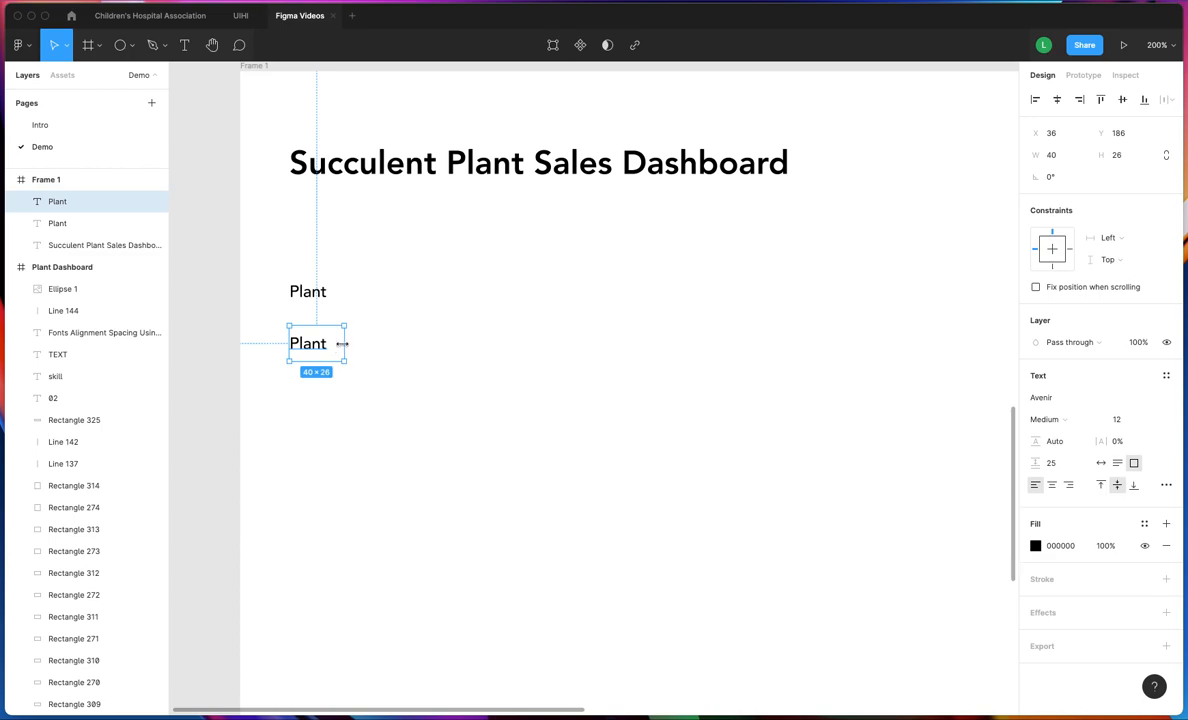
key("super+d")
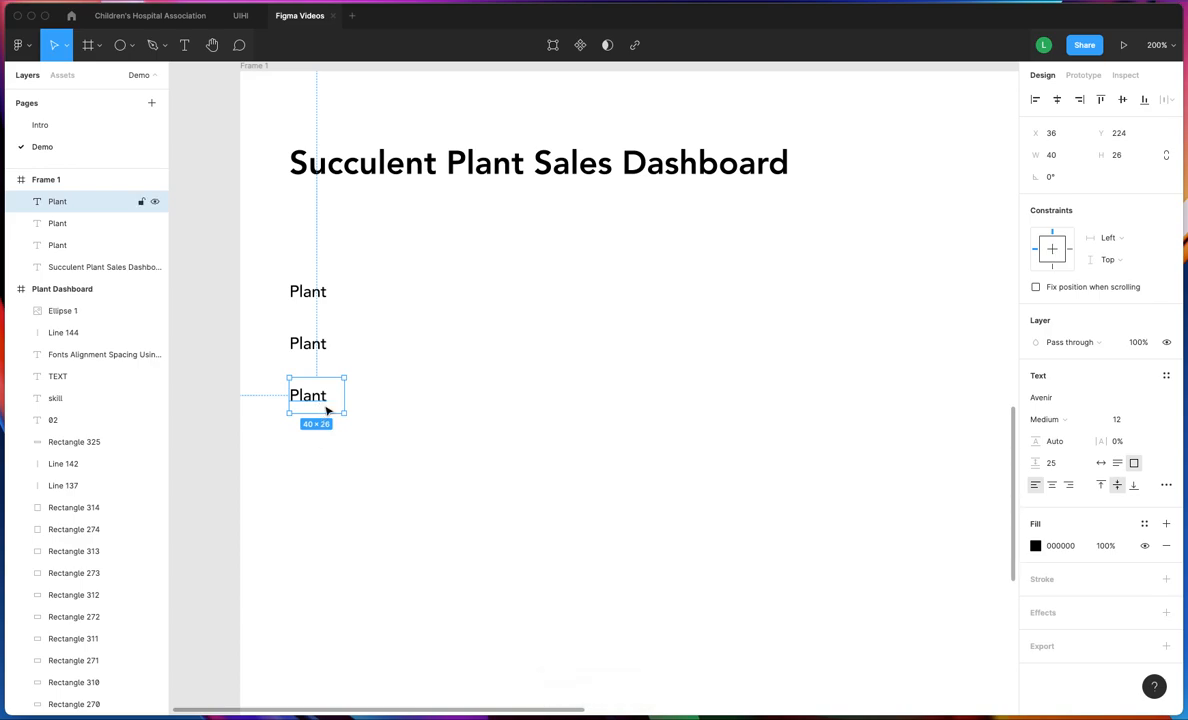
key("super+d")
key("super+d")
key("super+d")
key("super+d")
key("super+d")
scroll(476, 421, "down", 2)
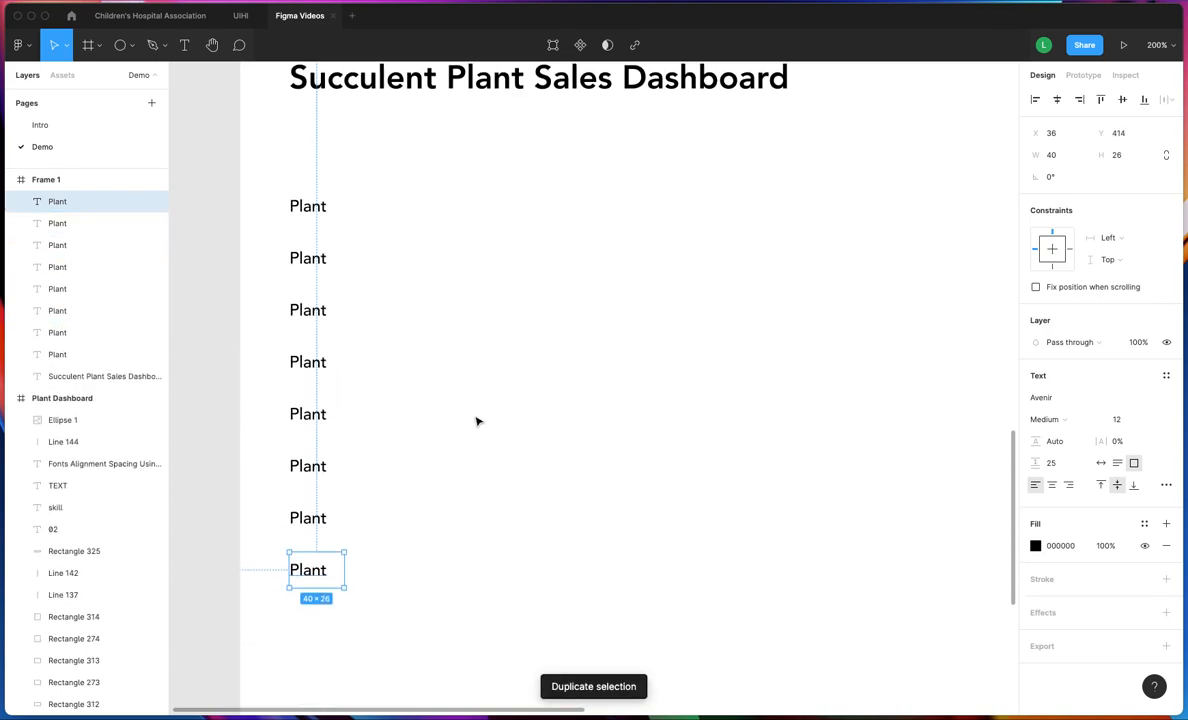
left_click(470, 410)
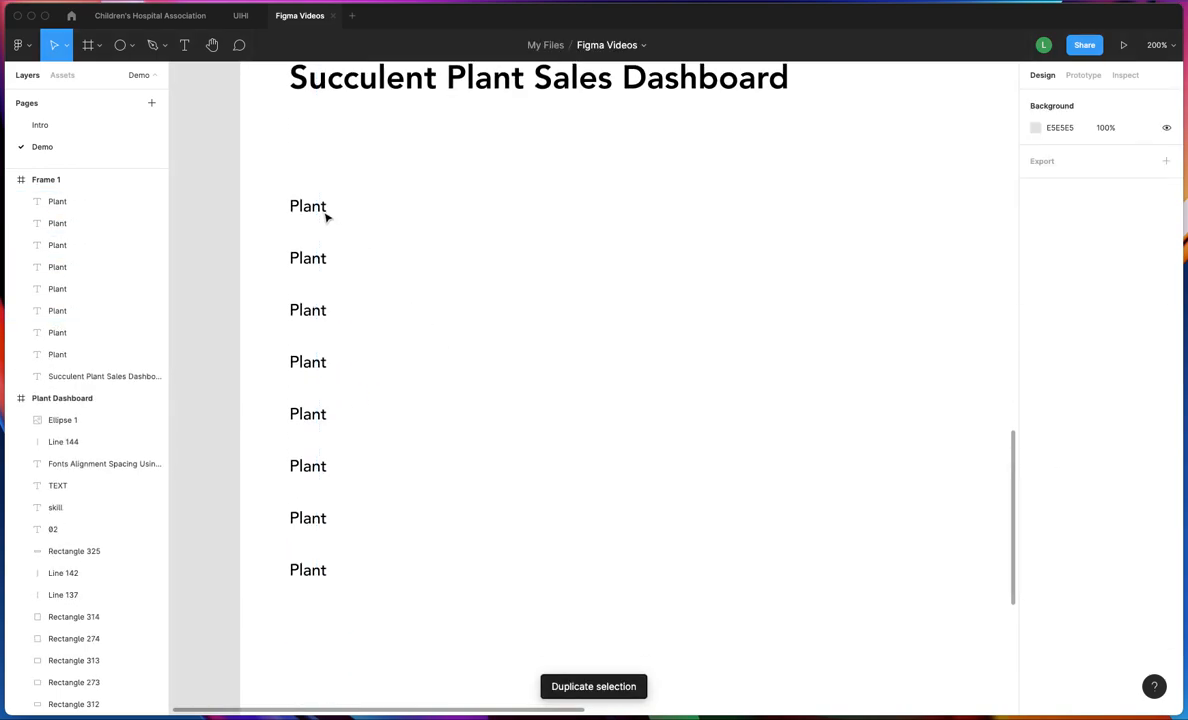
Delete the six lower Plant copies and offset the second label to the right of the first
left_click(320, 572)
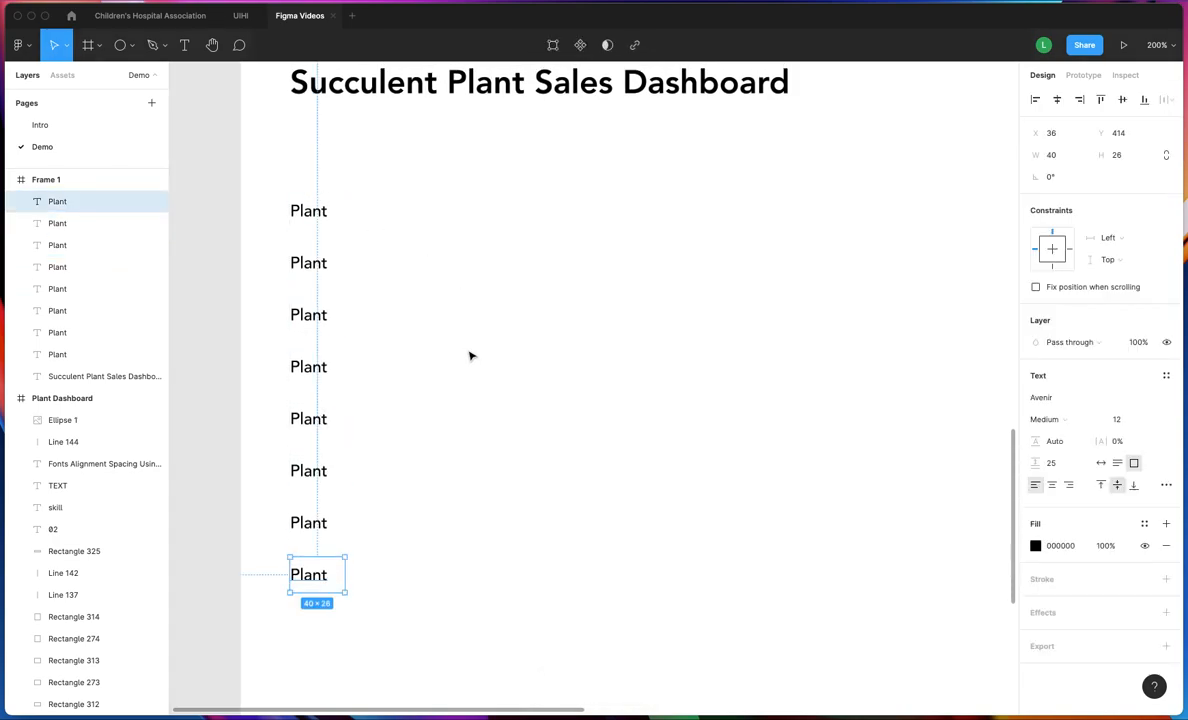
left_click_drag(361, 605, 353, 267)
key("Delete")
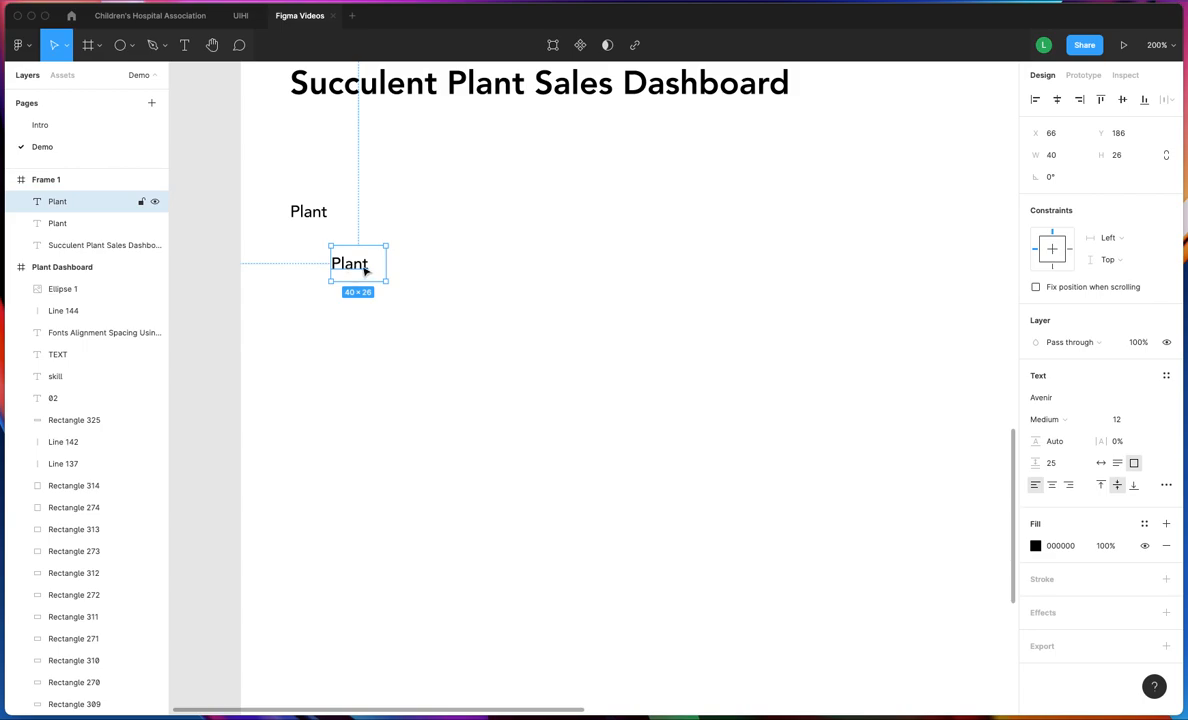
Add a text box about 52 by 34 below the two Plant labels, reading "Plant 2"
left_click(184, 45)
left_click_drag(352, 323, 424, 370)
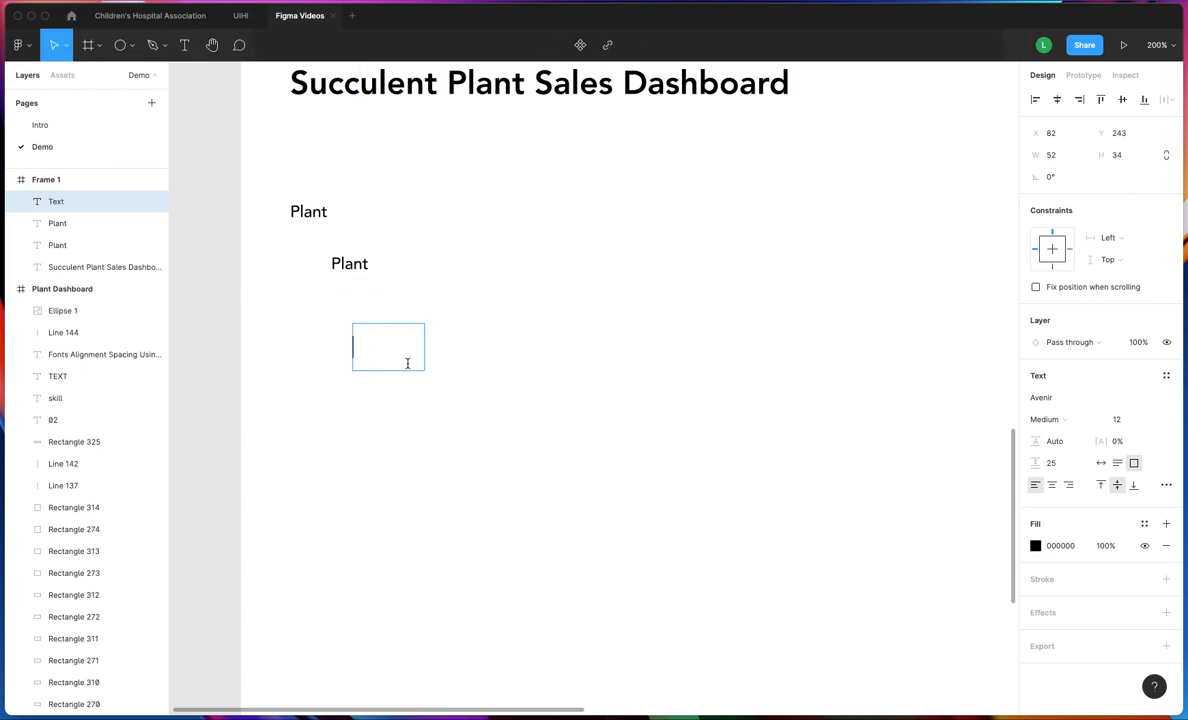
type("Plant 2")
key("Return")
key("BackSpace")
key("Escape")
Add a text box about 48 by 25 below Plant 2, reading "Plant 3"
left_click(181, 46)
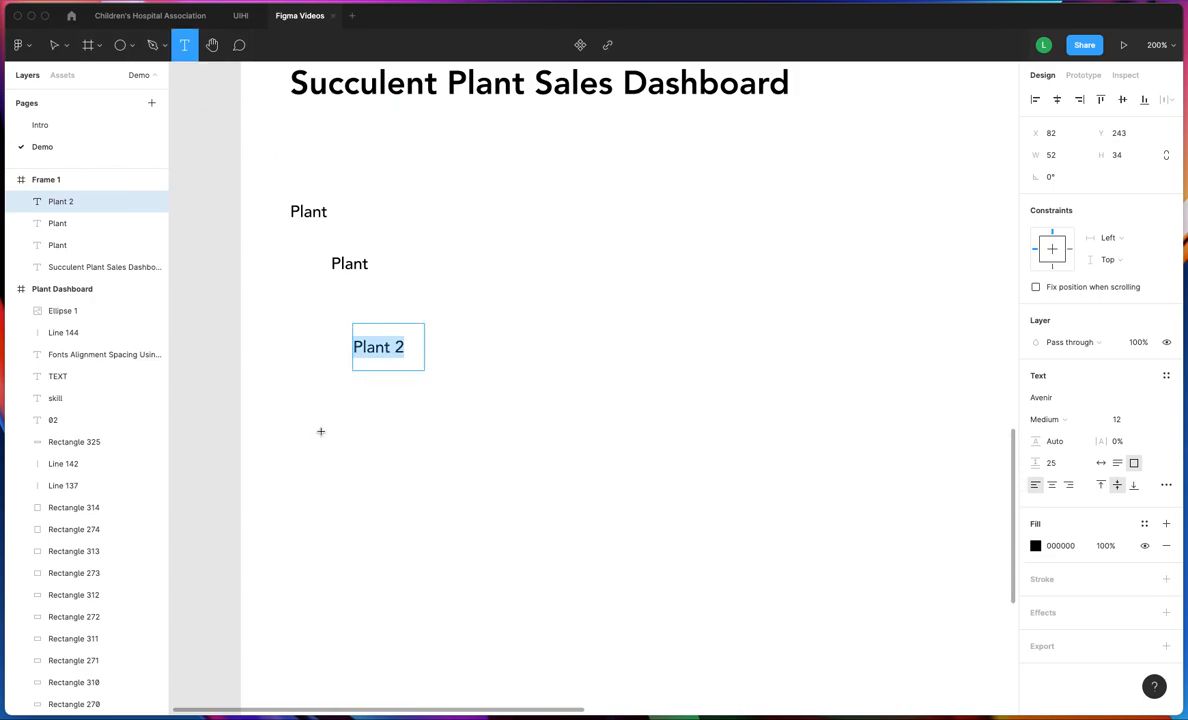
left_click_drag(339, 463, 405, 497)
type("Plant 3")
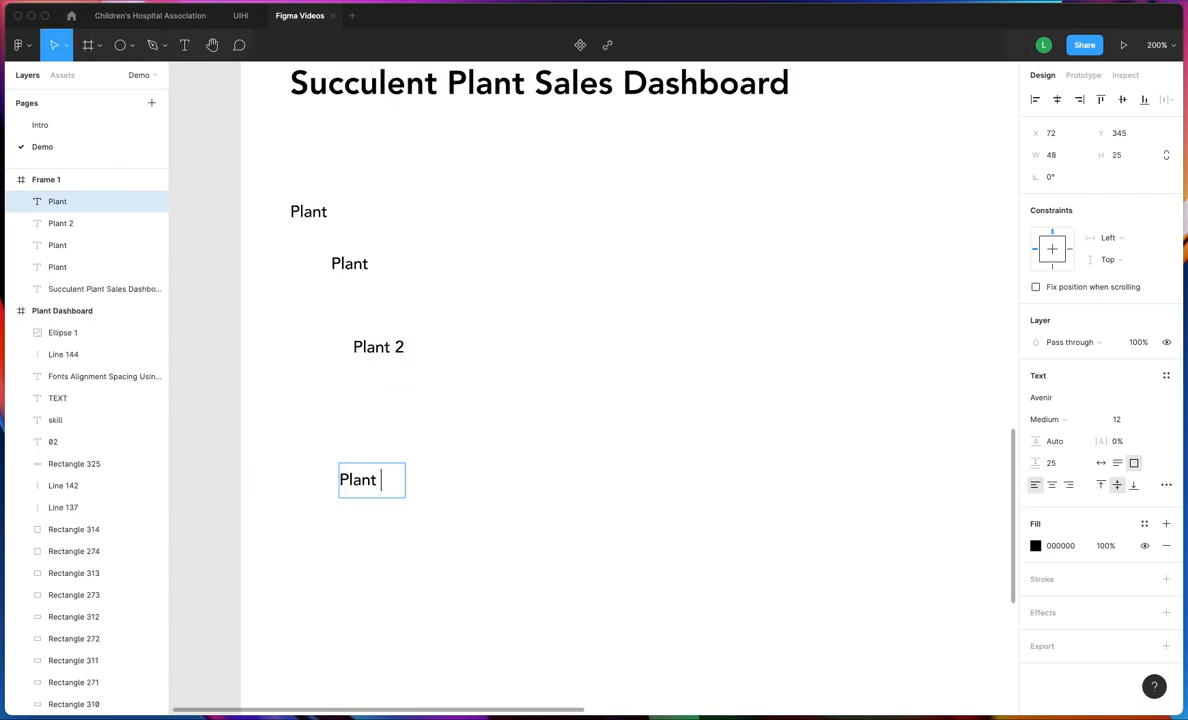
key("Return")
key("Escape")
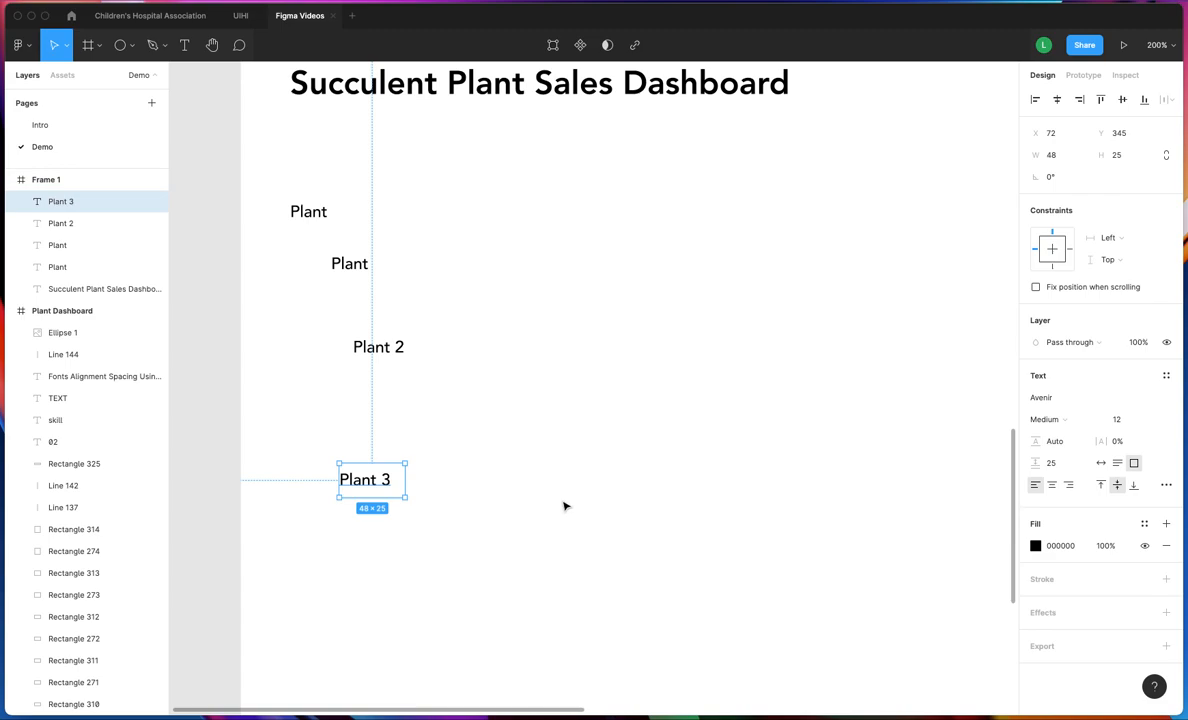
key("Escape")
Change the offset Plant label to read "Plant 4" and move it below Plant 3
double_click(357, 260)
type("4")
key("Escape")
left_click_drag(363, 267, 322, 592)
Change the remaining unnumbered Plant label under the title to read "Plant 1"
double_click(318, 212)
type("1")
key("Escape")
key("Escape")
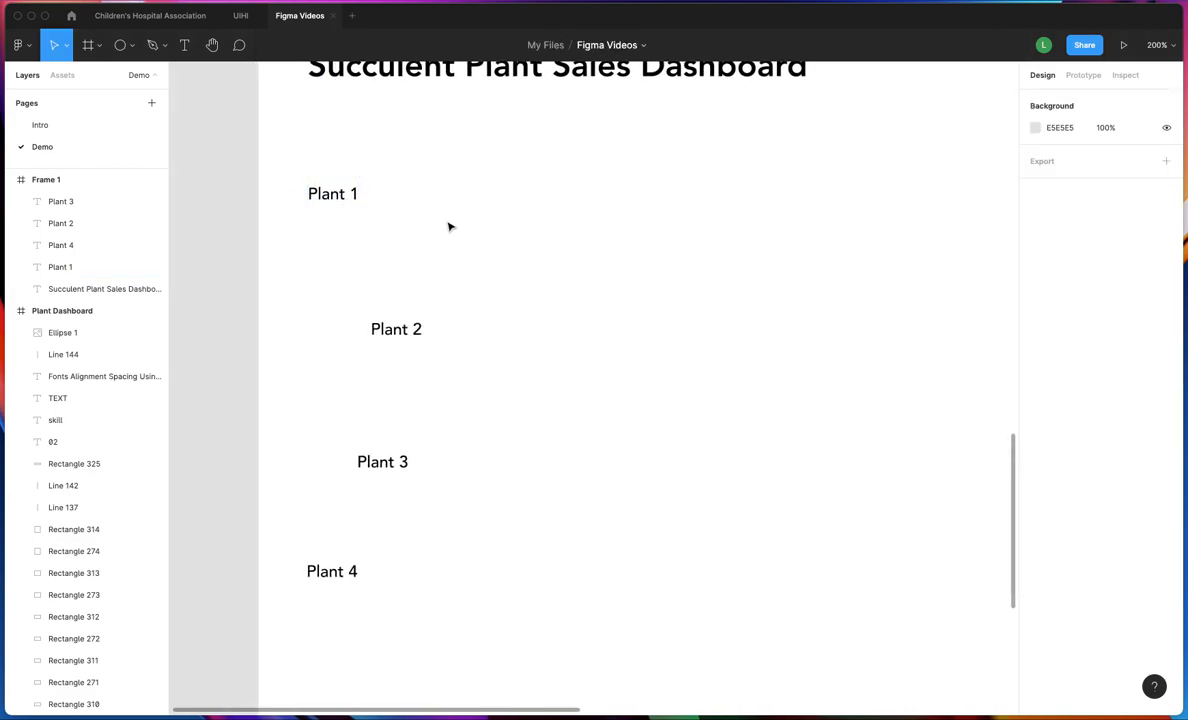
Try left, horizontal-center and right alignment on the four Plant labels
left_click_drag(281, 148, 566, 633)
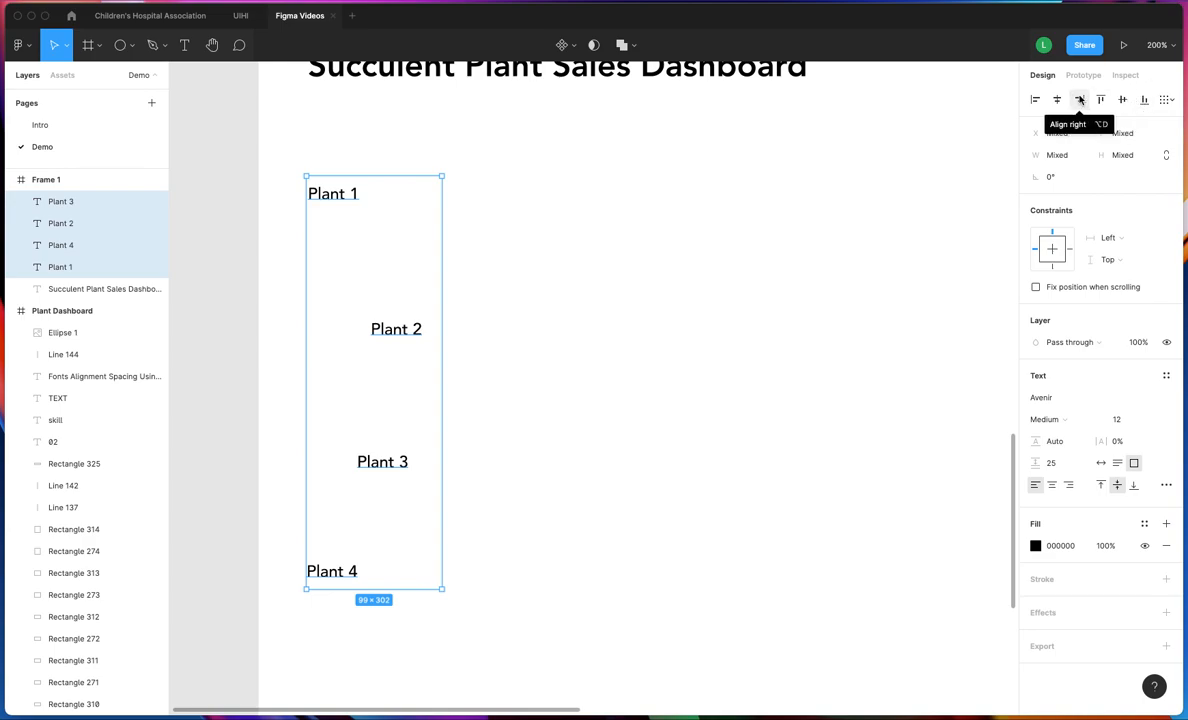
left_click(1035, 101)
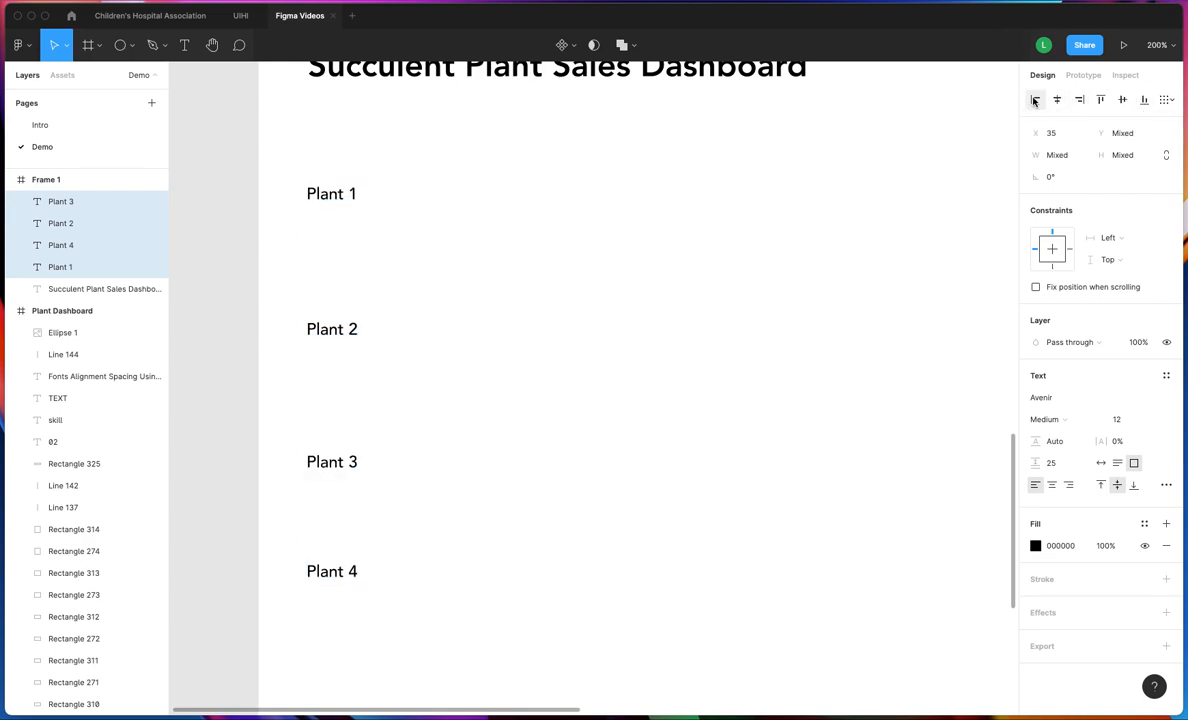
left_click(1056, 101)
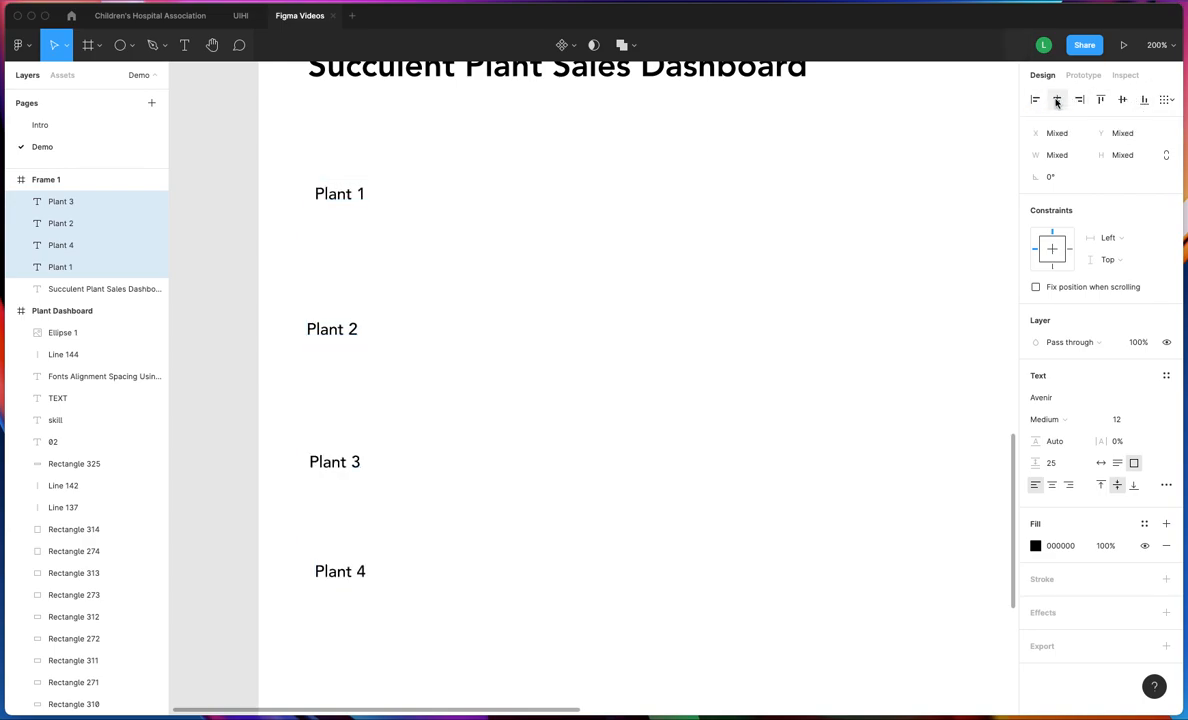
left_click(620, 293)
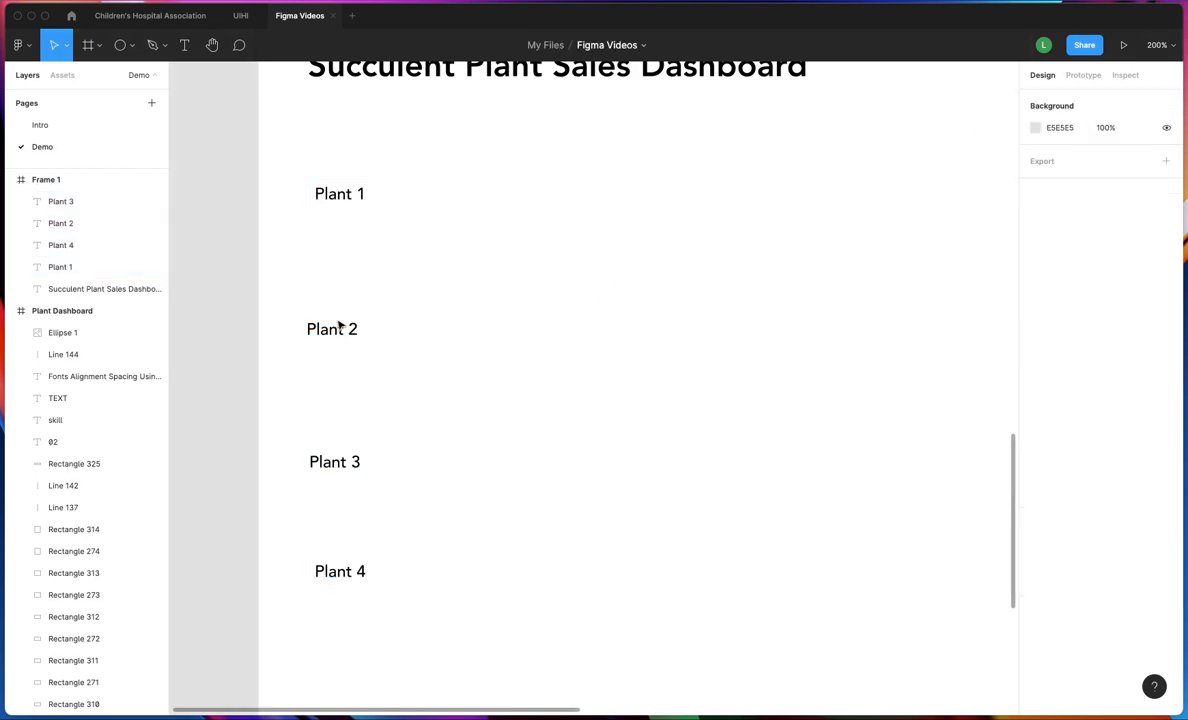
left_click_drag(292, 172, 446, 644)
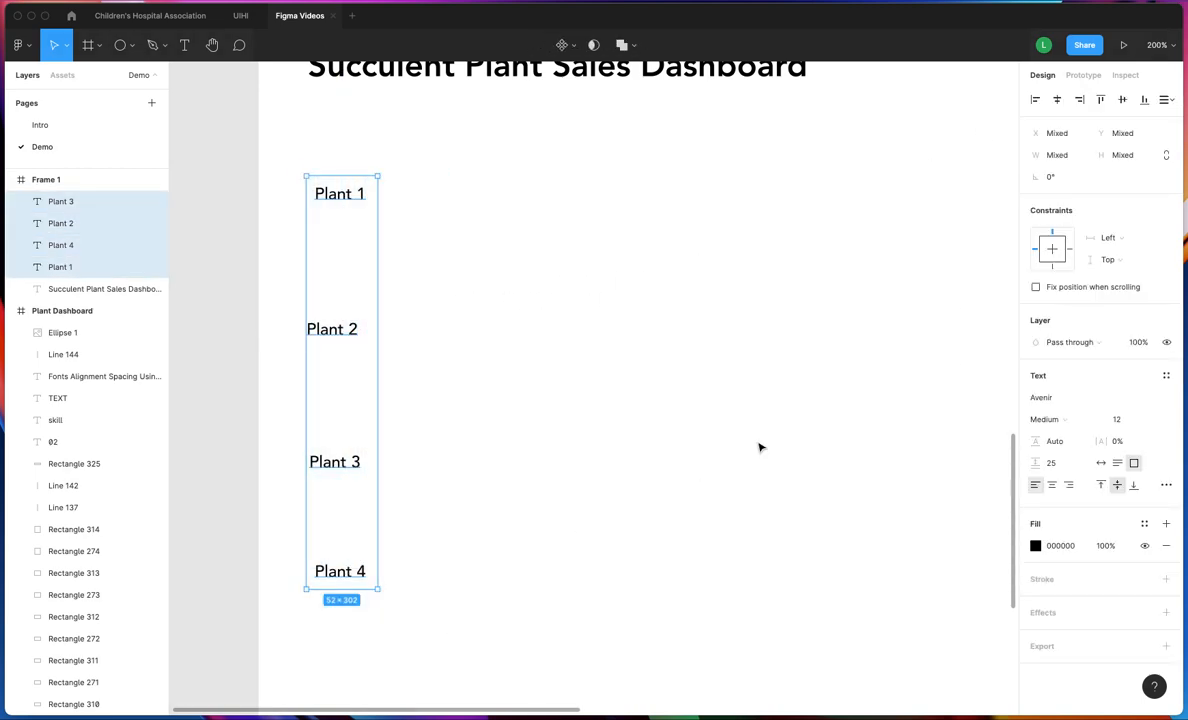
key("super+z")
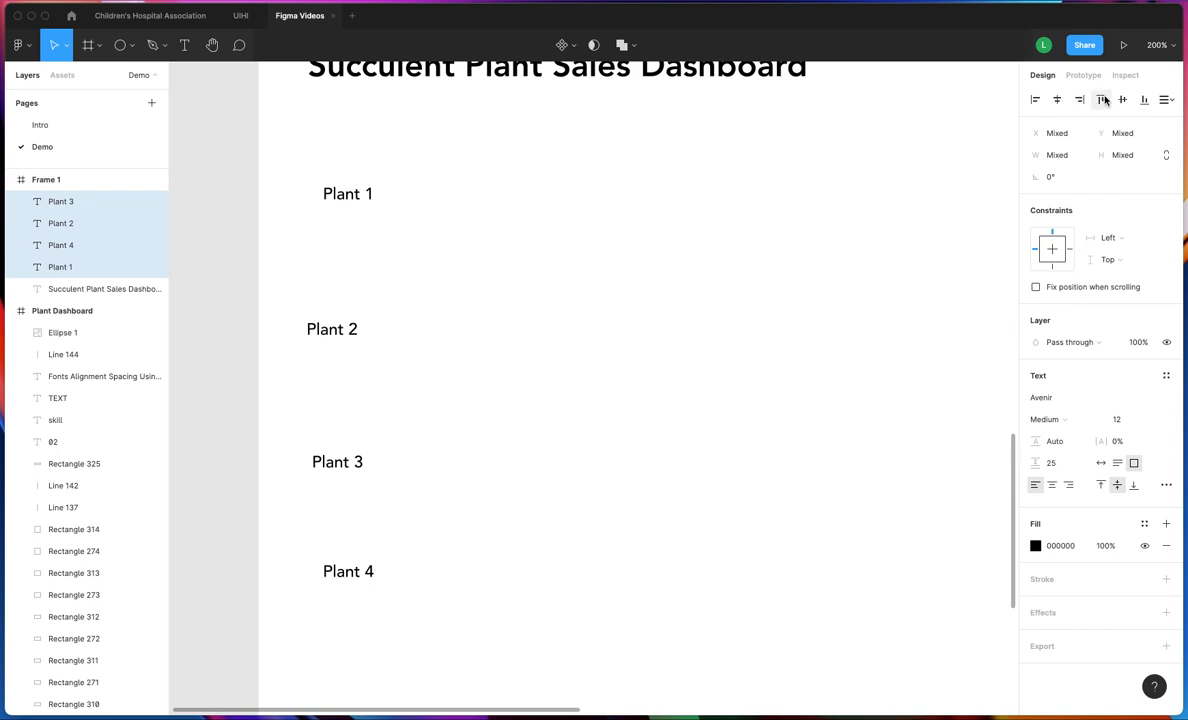
Try top, vertical-center and bottom alignment on the four Plant labels, and undo these vertical alignments
left_click(1104, 100)
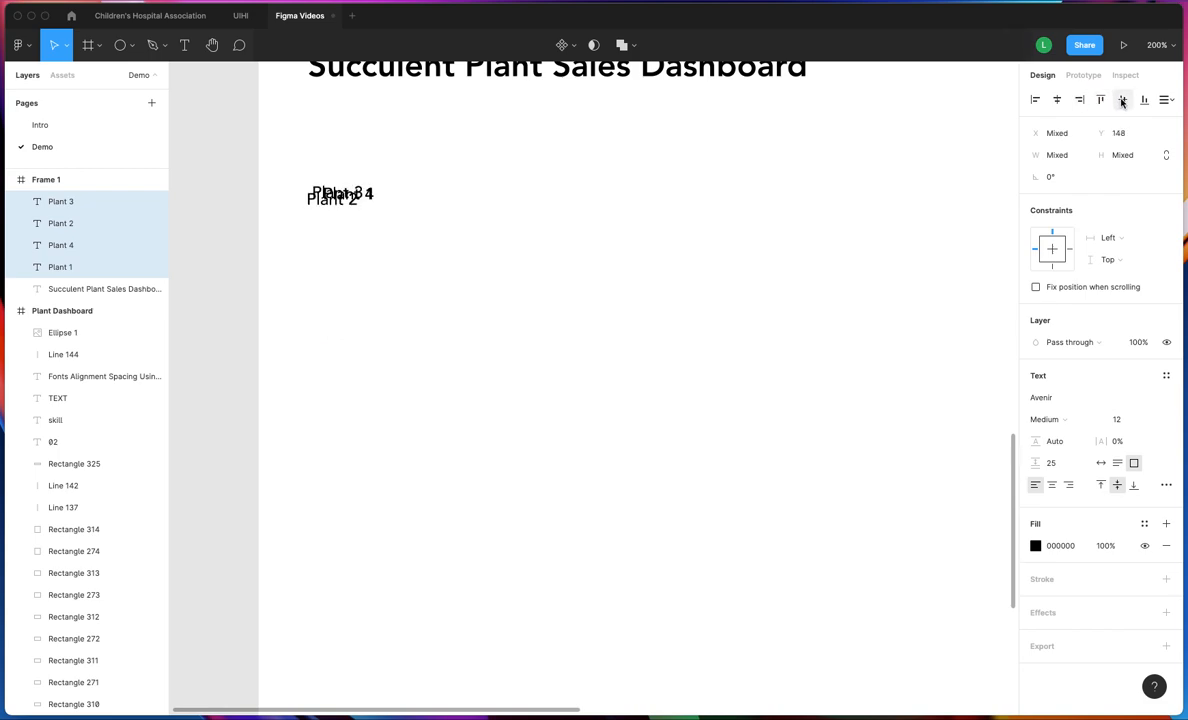
left_click(1122, 100)
left_click(1144, 100)
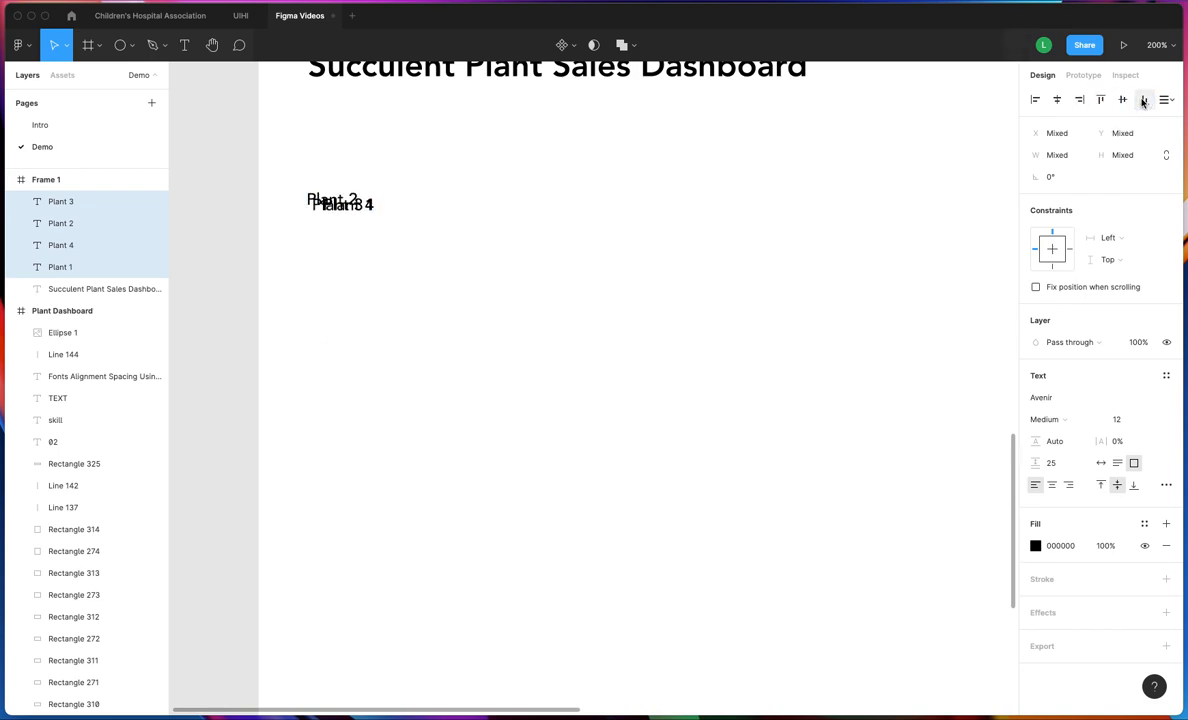
key("super+z")
key("super+z")
left_click(851, 174)
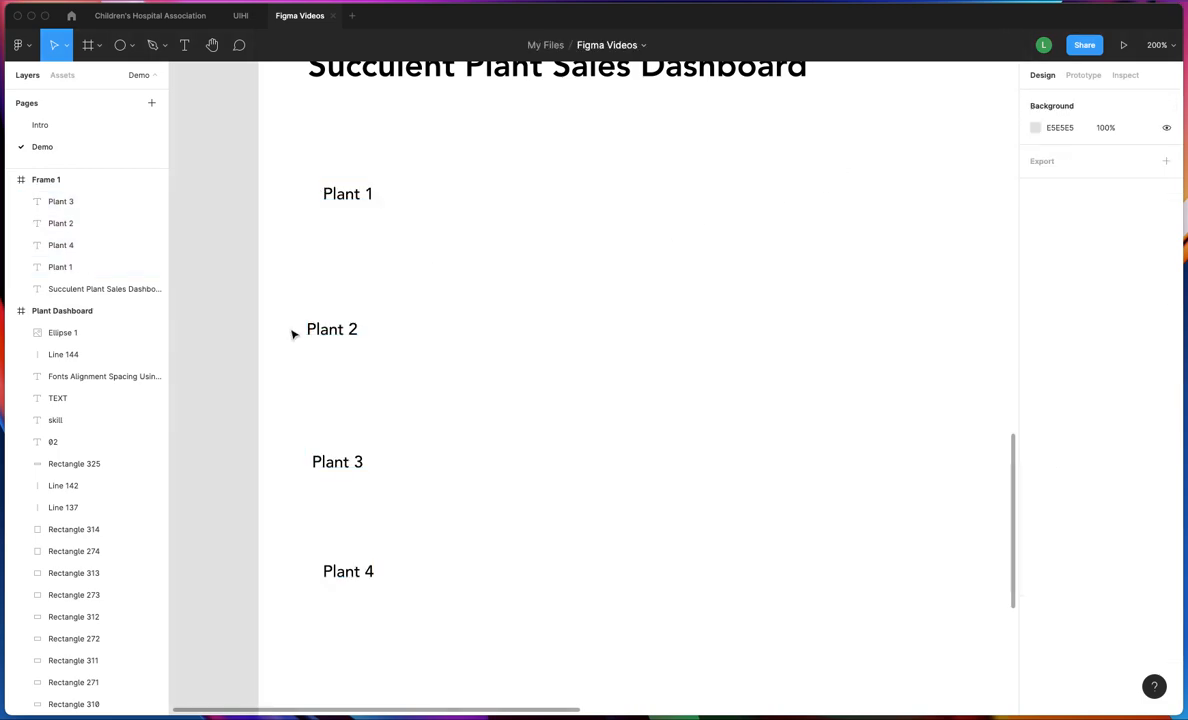
Distribute the vertical spacing of the four Plant labels evenly and align them left
left_click(338, 332)
left_click(351, 193)
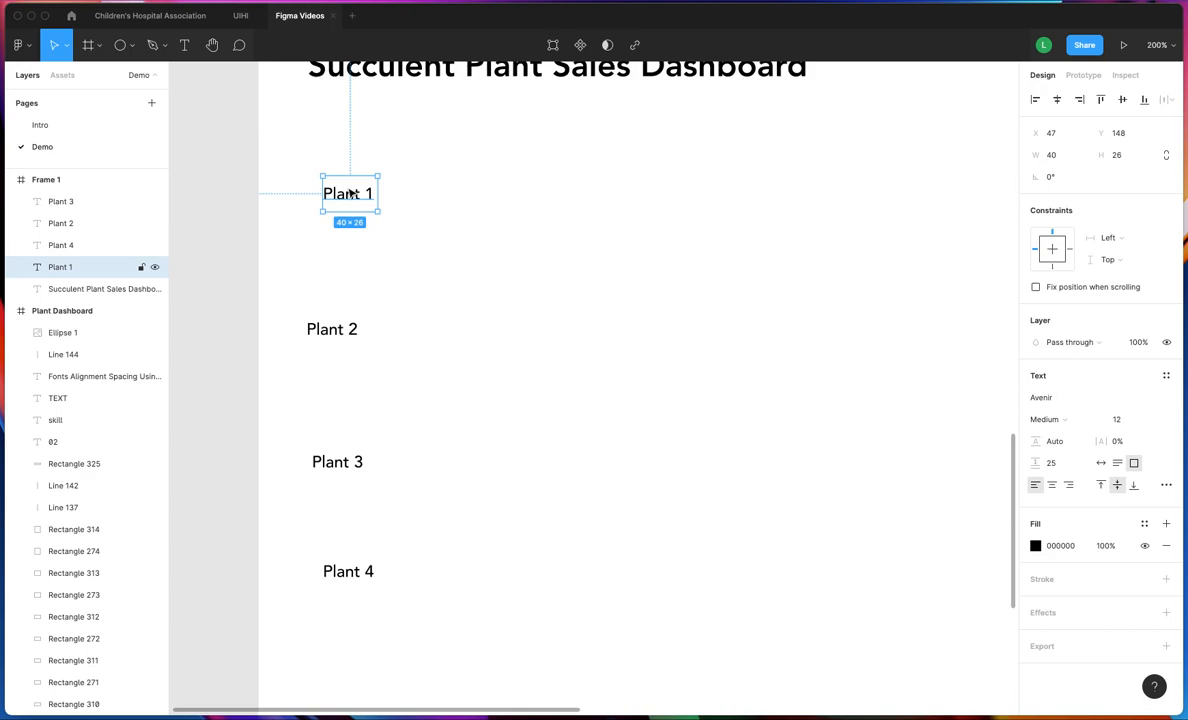
left_click(341, 329, "shift")
left_click(340, 470, "shift")
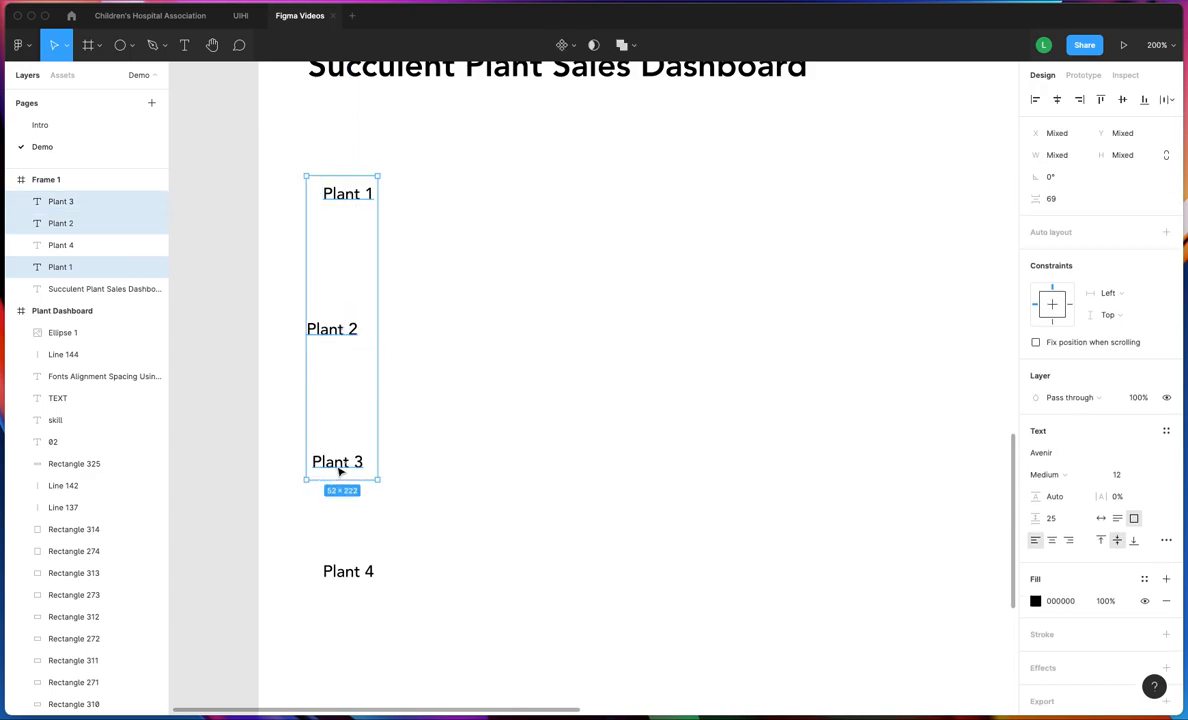
left_click(357, 571, "shift")
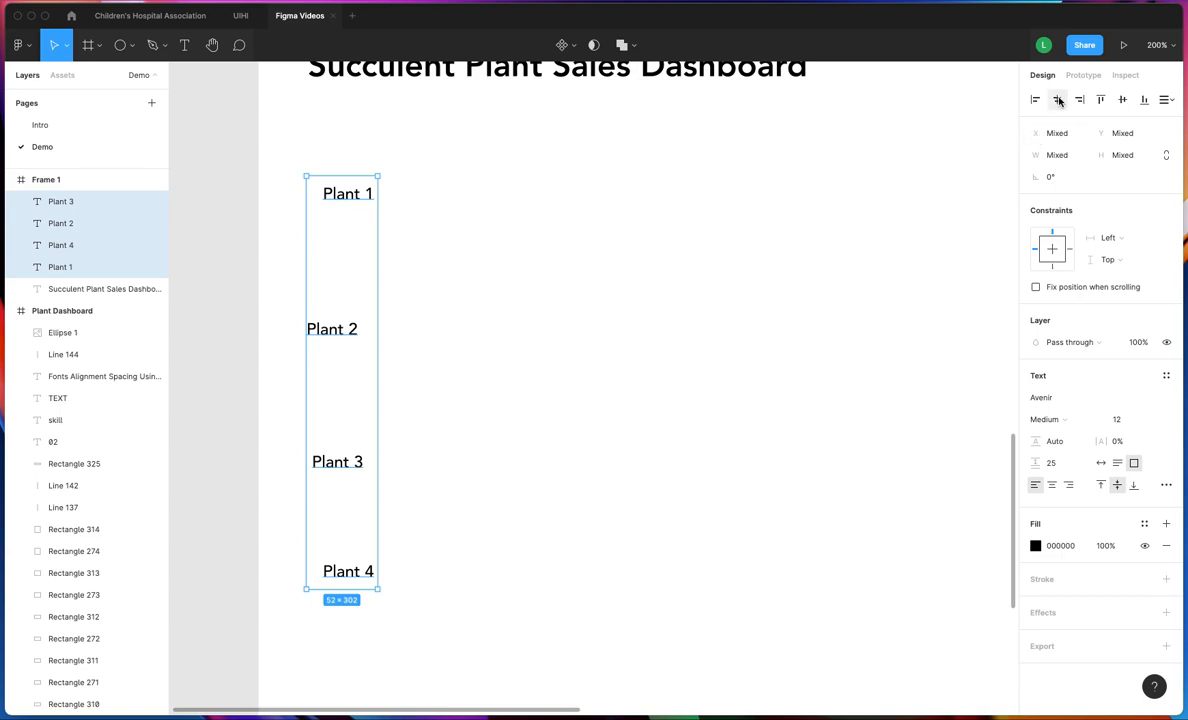
left_click(1165, 101)
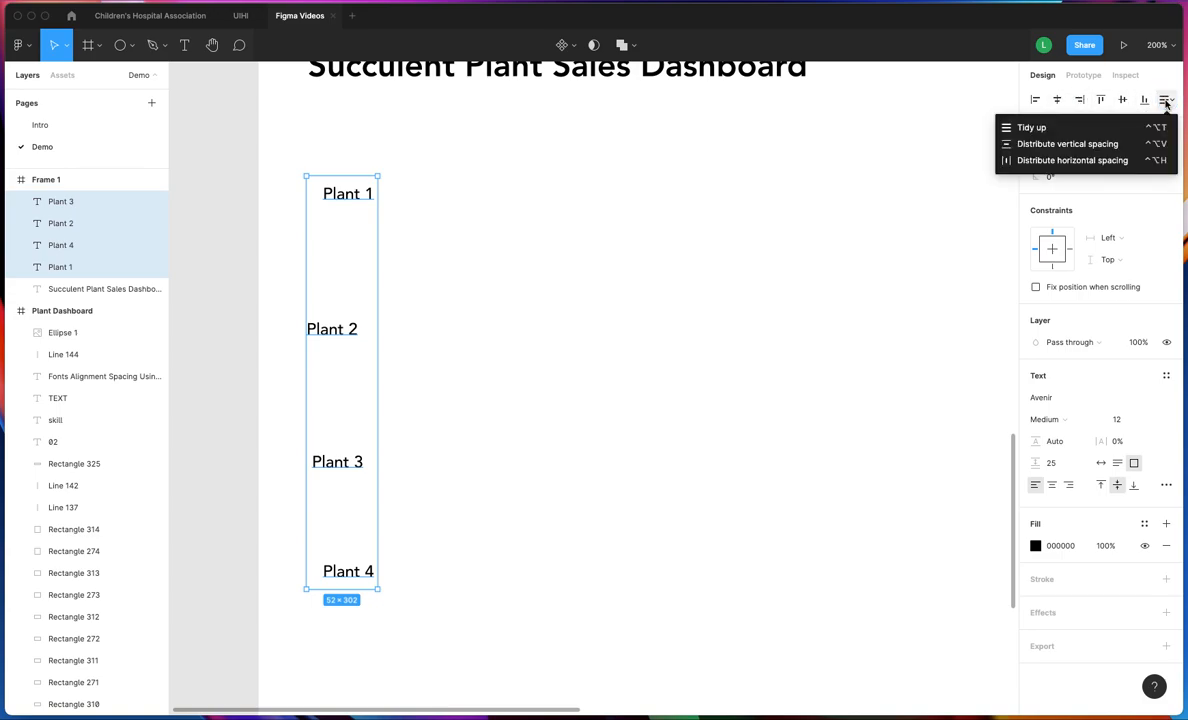
left_click(1079, 145)
left_click(1035, 100)
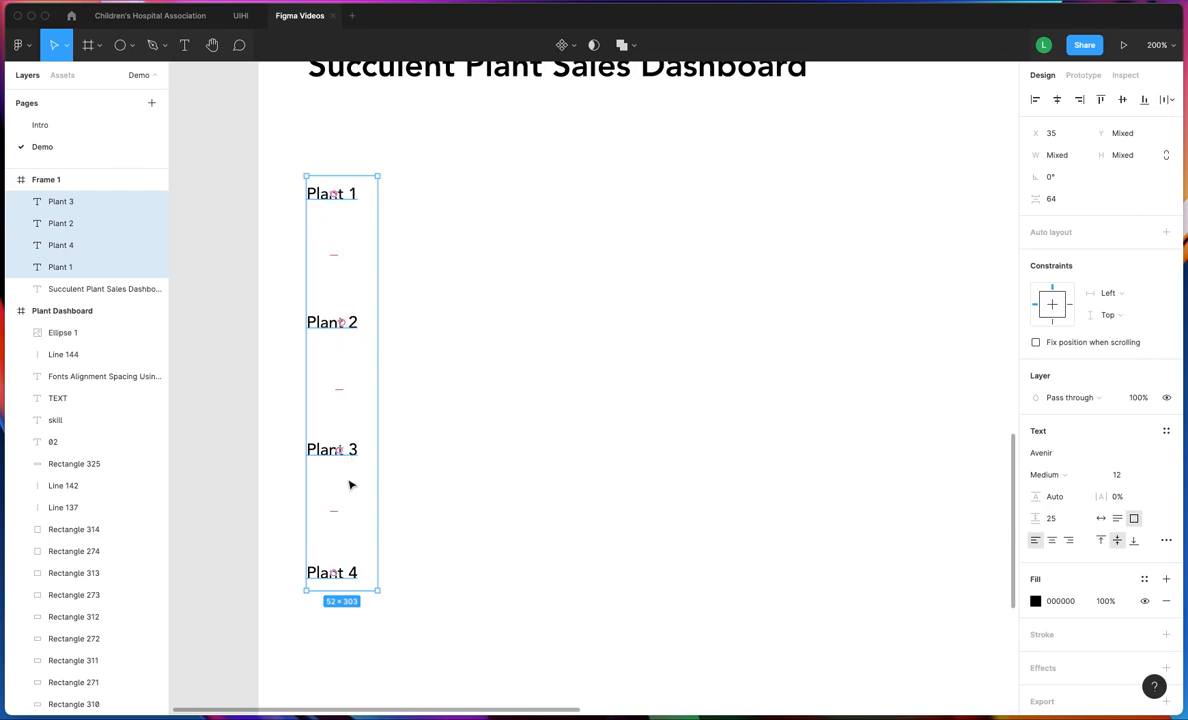
left_click(487, 340)
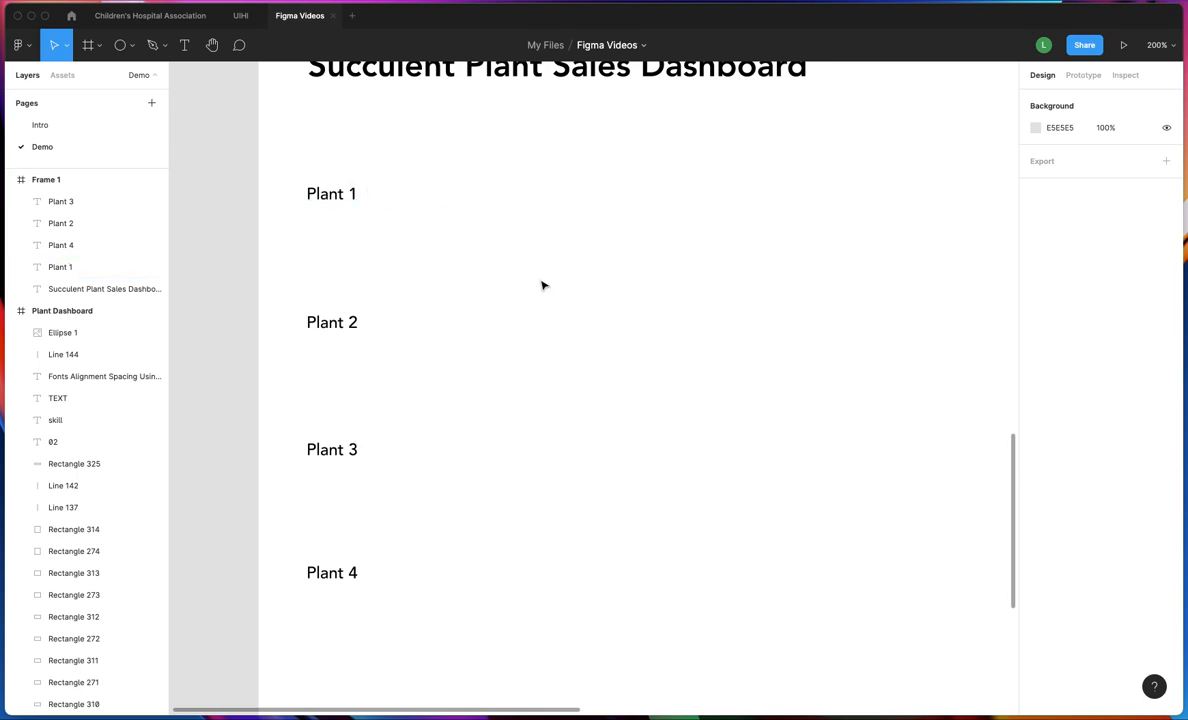
Examine the spacing distribution options available for the four Plant labels
left_click_drag(291, 150, 414, 614)
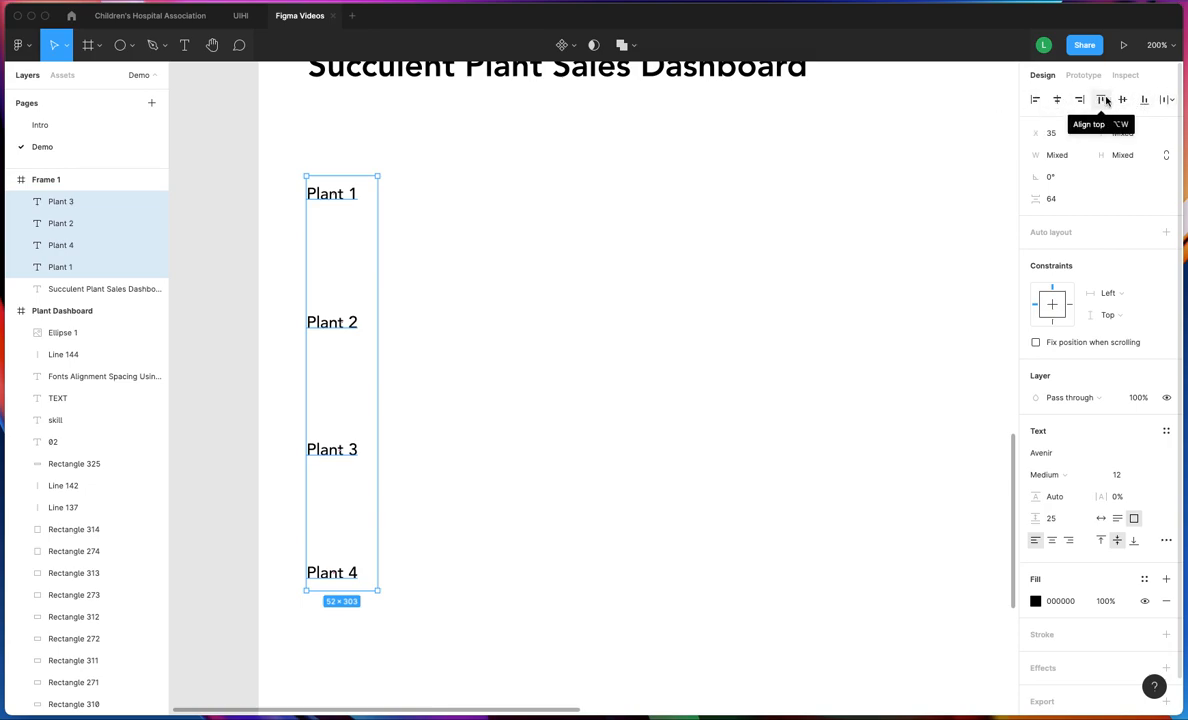
left_click(1164, 100)
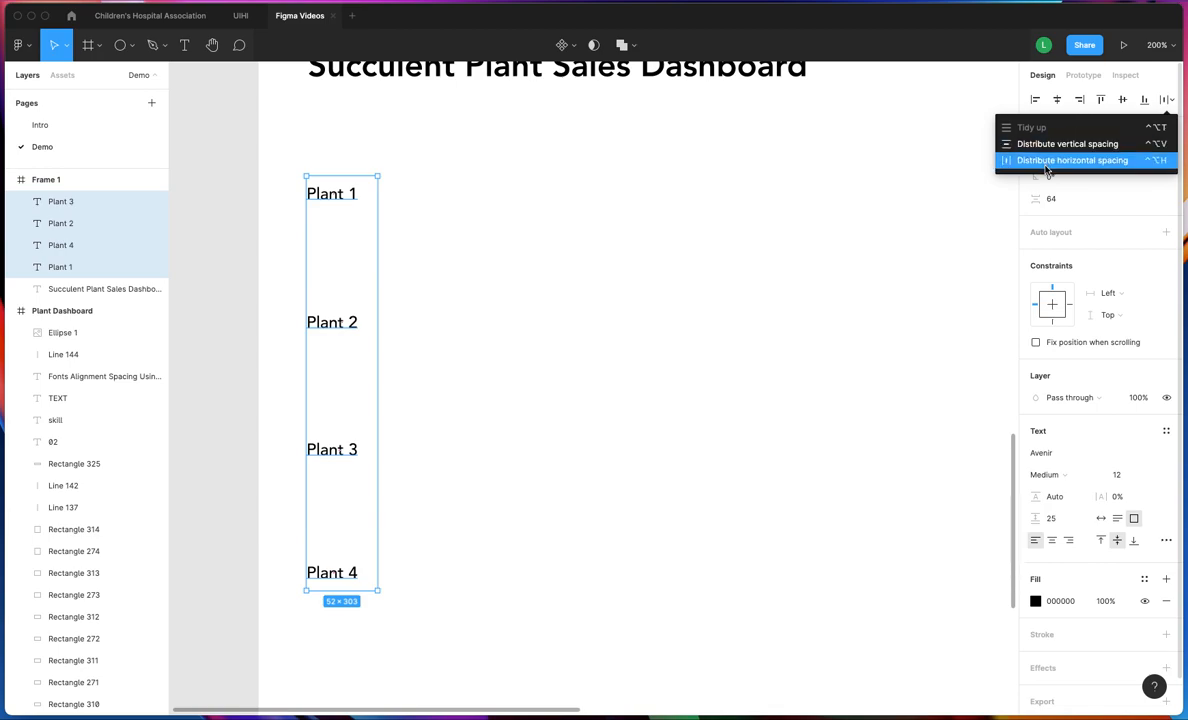
left_click(779, 281)
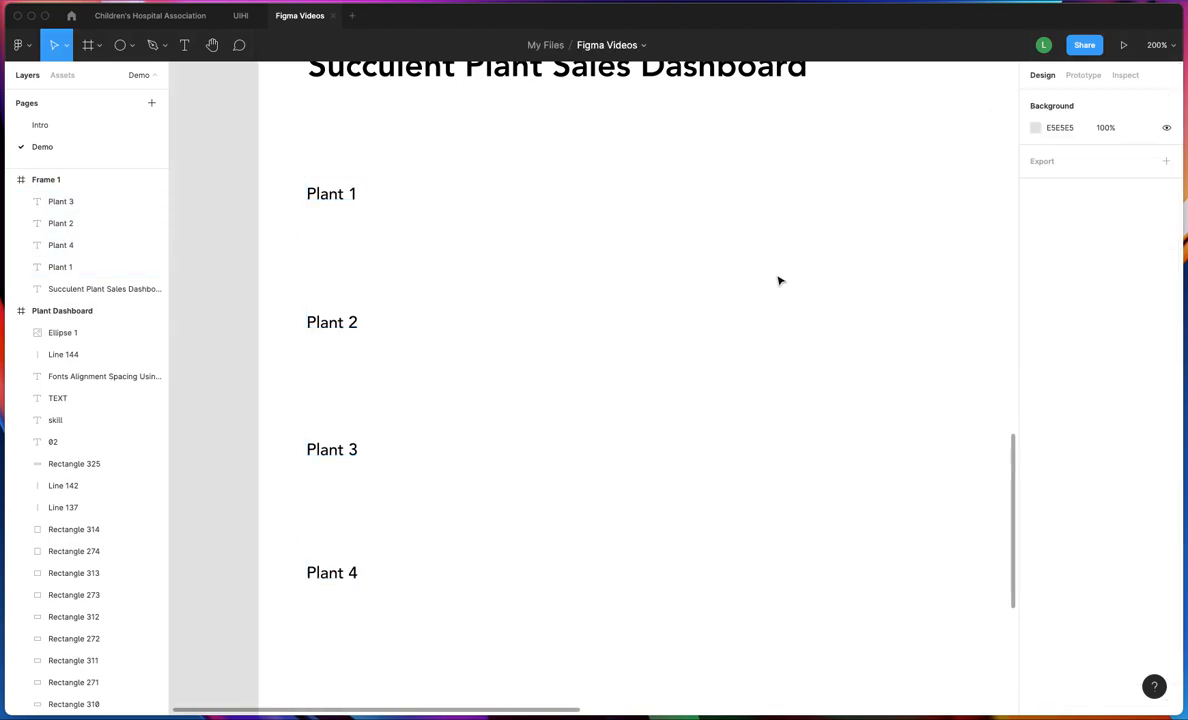
Replace the four Plant labels with one text box about 133 by 256 below the title, its text aligned to the top
left_click_drag(410, 596, 307, 157)
key("Delete")
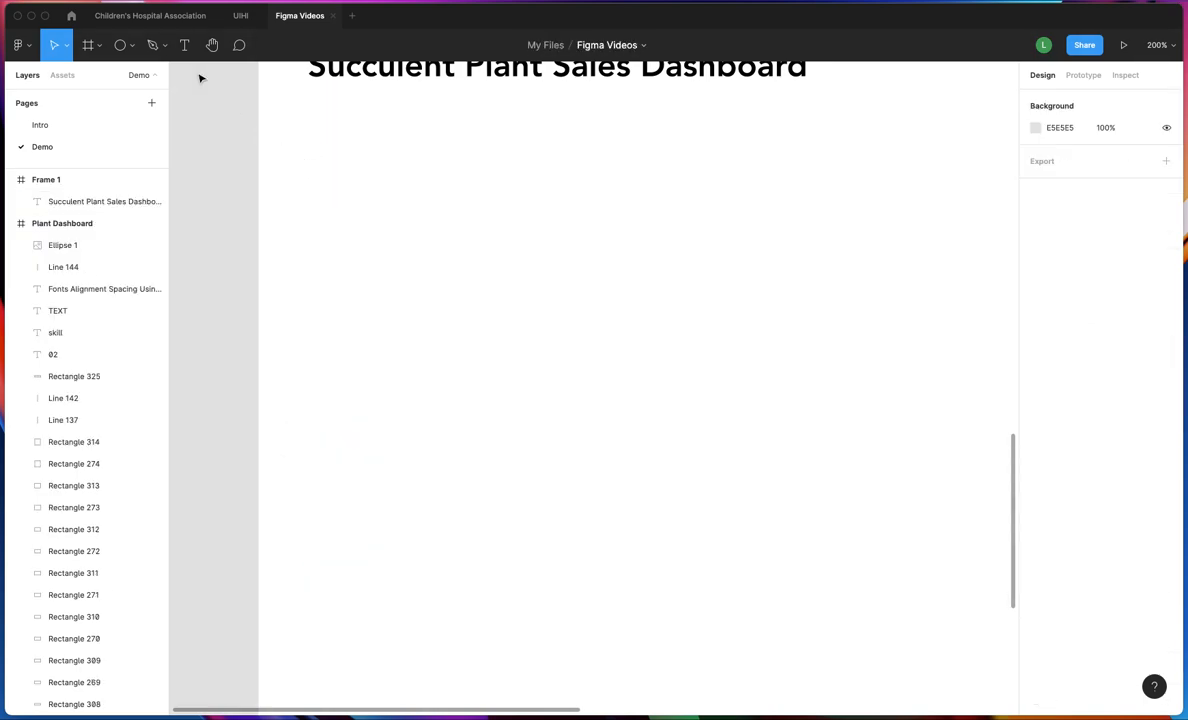
left_click(184, 45)
left_click_drag(313, 140, 494, 489)
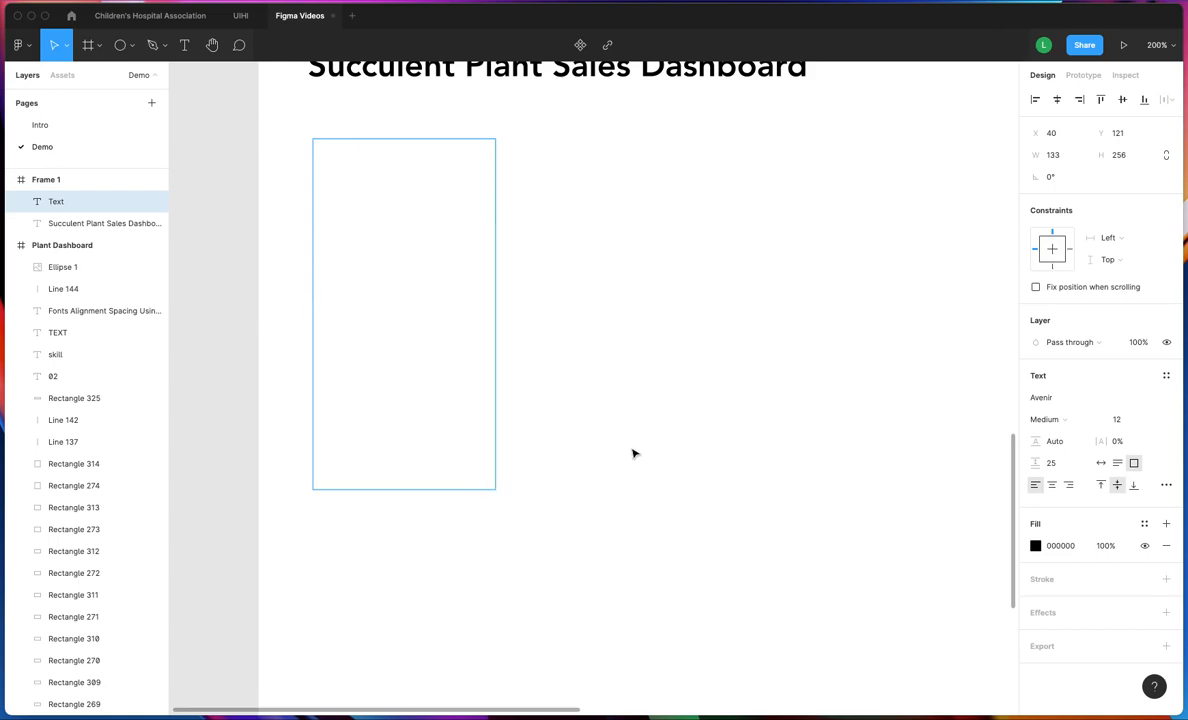
scroll(634, 453, "up", 2)
left_click(1101, 484)
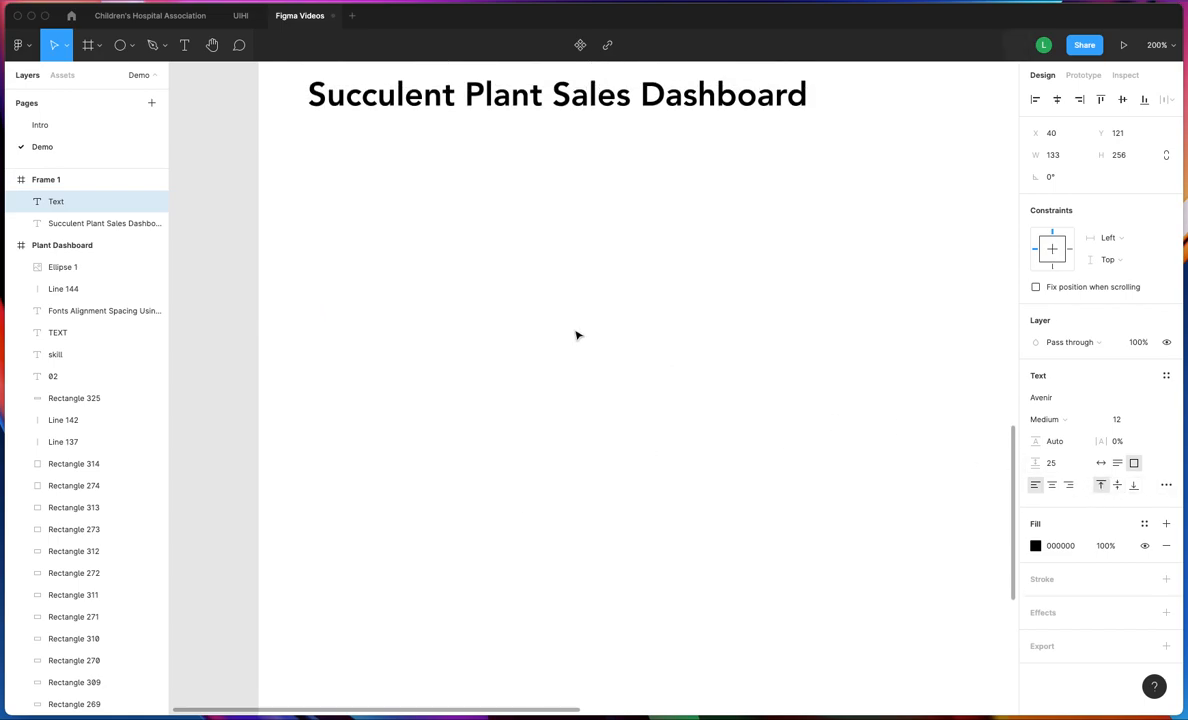
Fill the text box with the lines Plant 1, Plant 2, Plant 3, Plant 4 and Plant 5
type("Plant 1")
key("Return")
type("P")
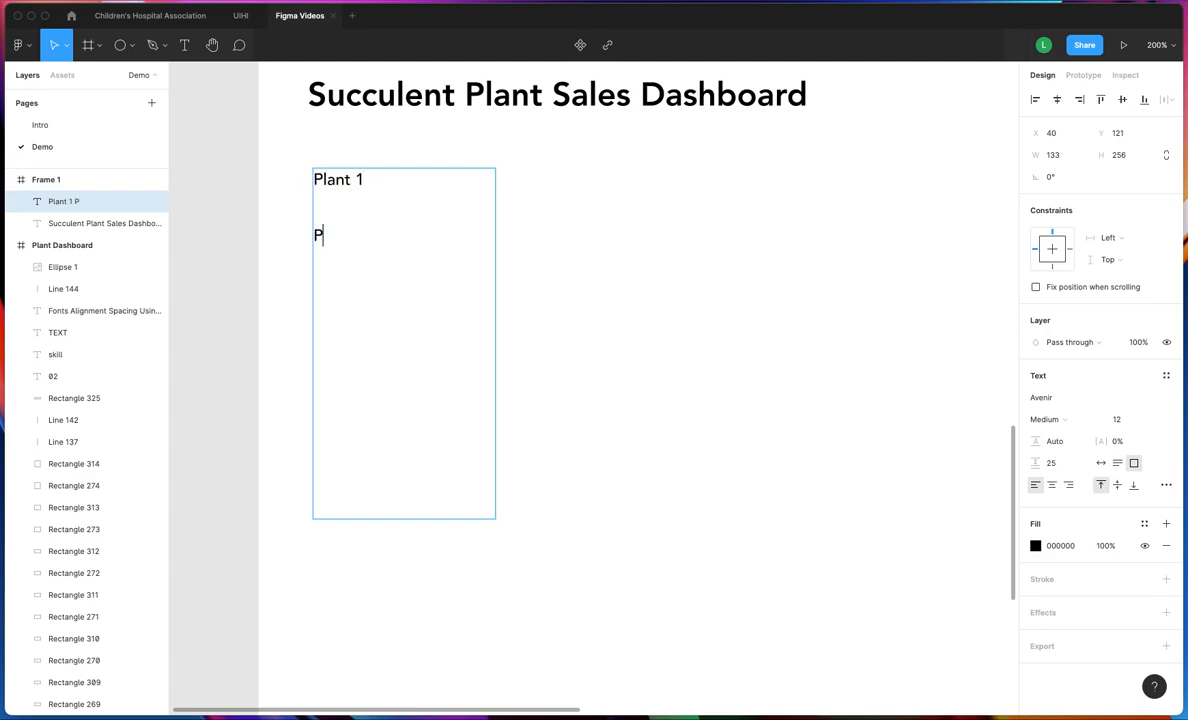
type("lant 2")
key("Return")
type("Plant 3")
key("Return")
type("Plant 4")
key("Return")
type("Plant 5")
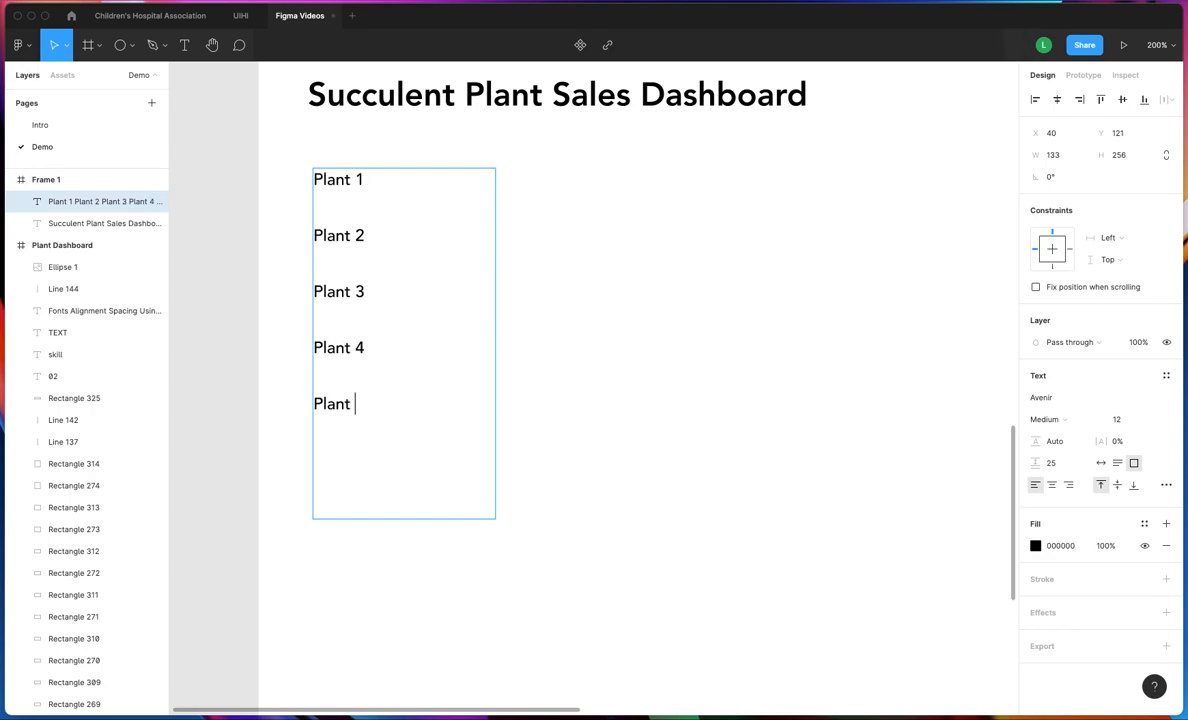
scroll(419, 247, "down", 2)
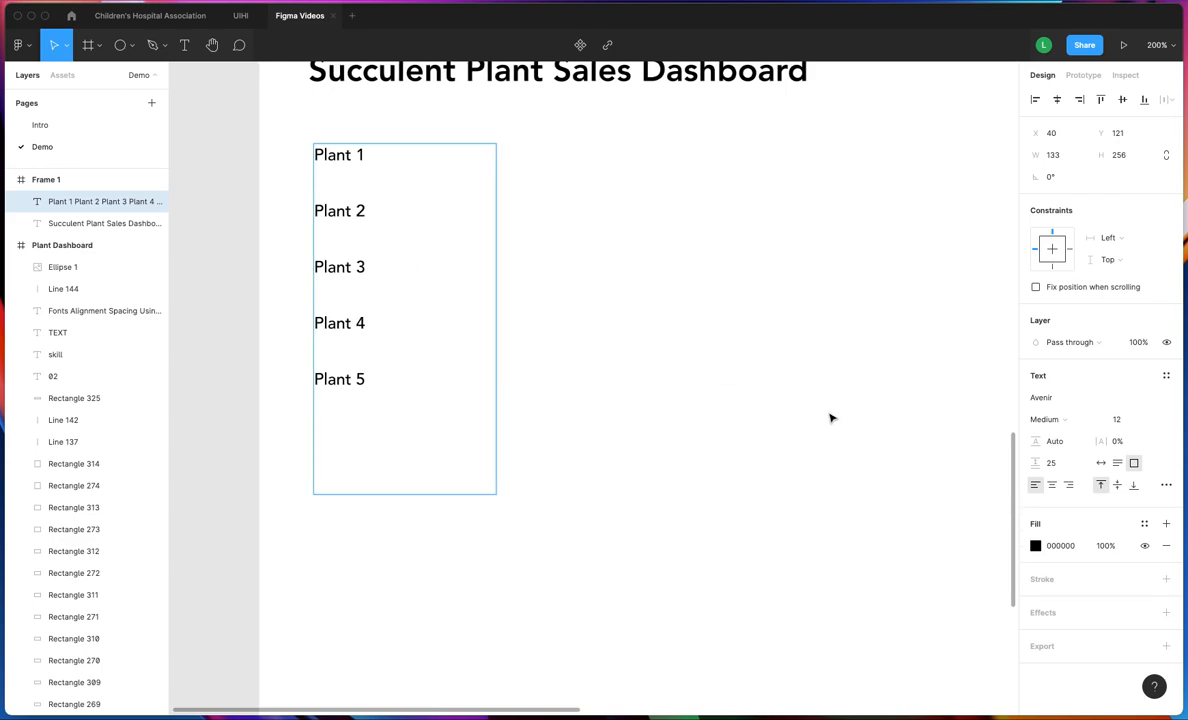
scroll(724, 448, "left", 1)
scroll(655, 428, "up", 2)
key("Escape")
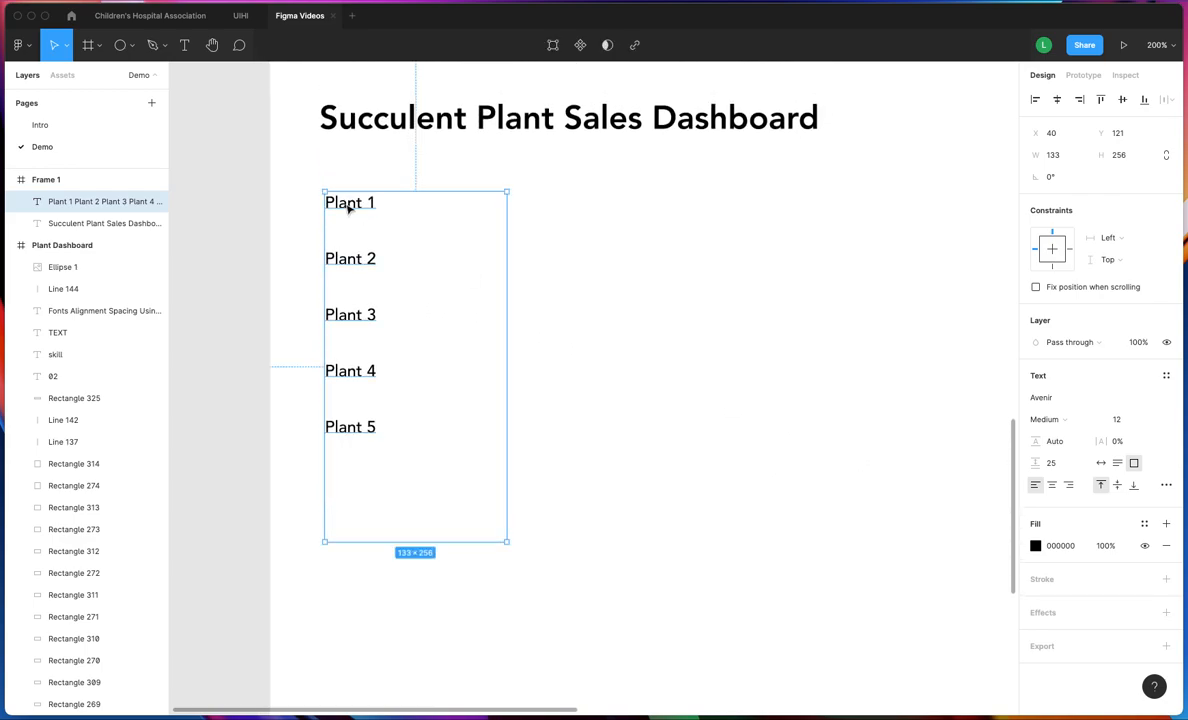
Try a paragraph spacing of 0 on the plant list, and restore the spacing to 25
left_click(1061, 466)
type("0")
key("Return")
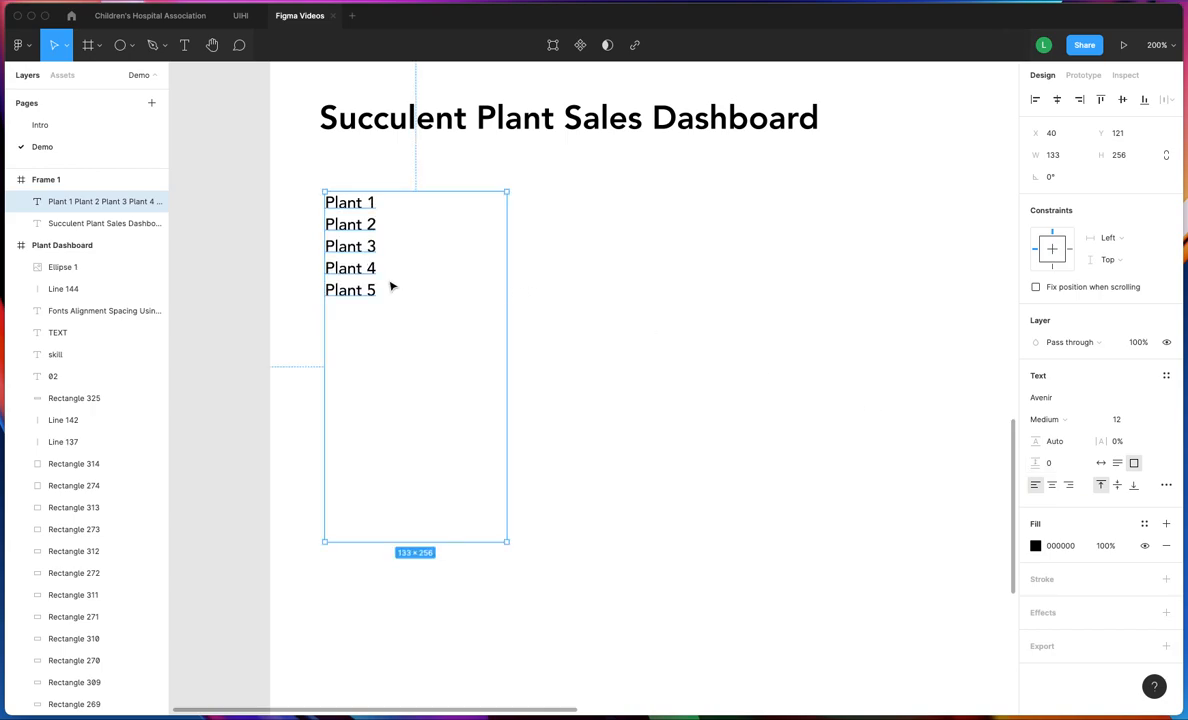
left_click(1049, 467)
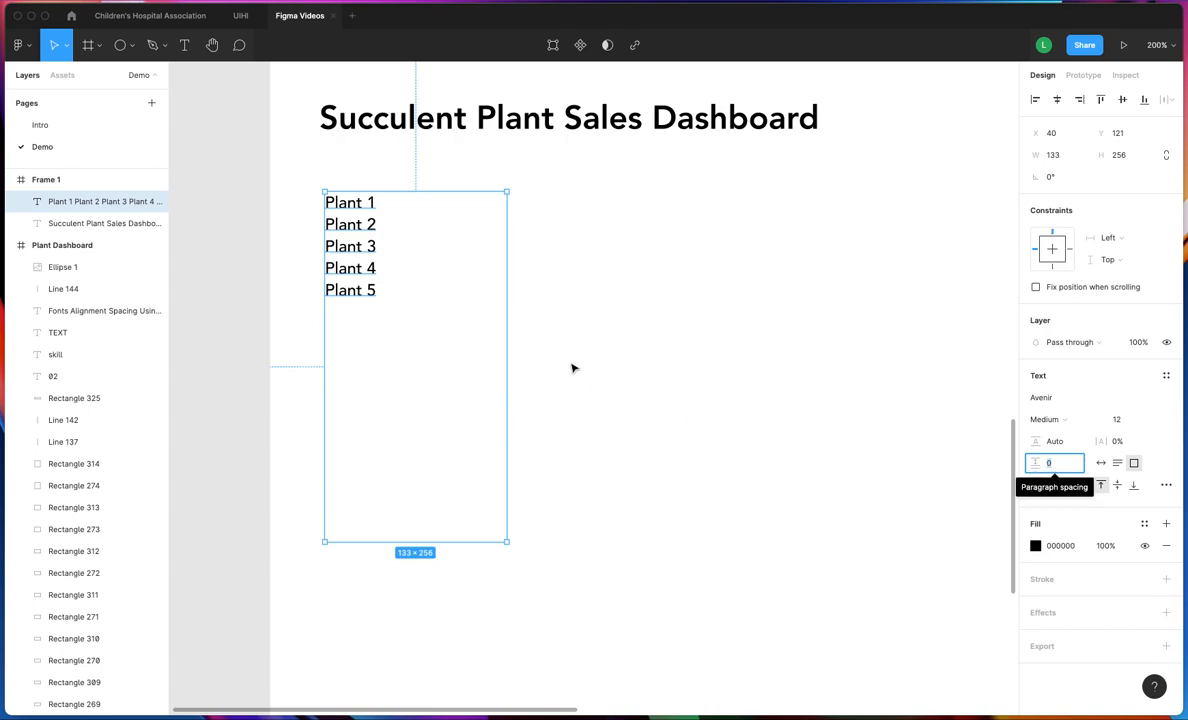
key("Return")
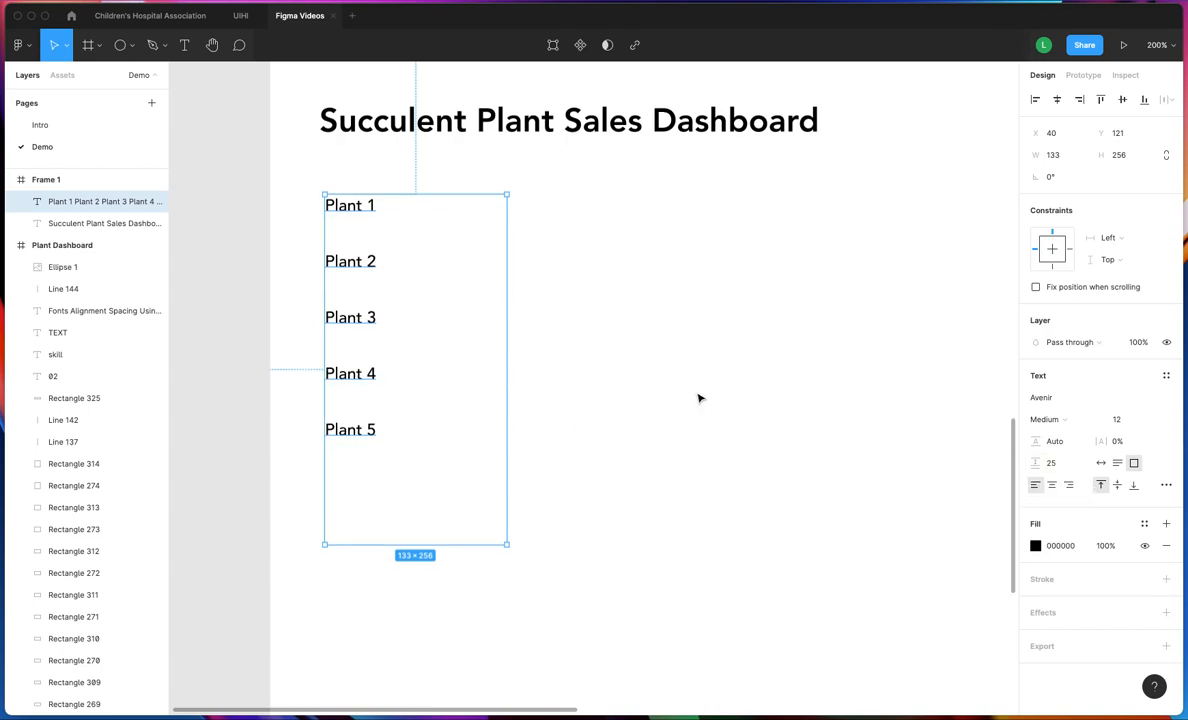
Move the Total Plants Ordered bars with their axis line and # labels from the Plant Dashboard frame to beside the plant list in Frame 1
scroll(699, 398, "up", 1)
scroll(699, 398, "up", 15)
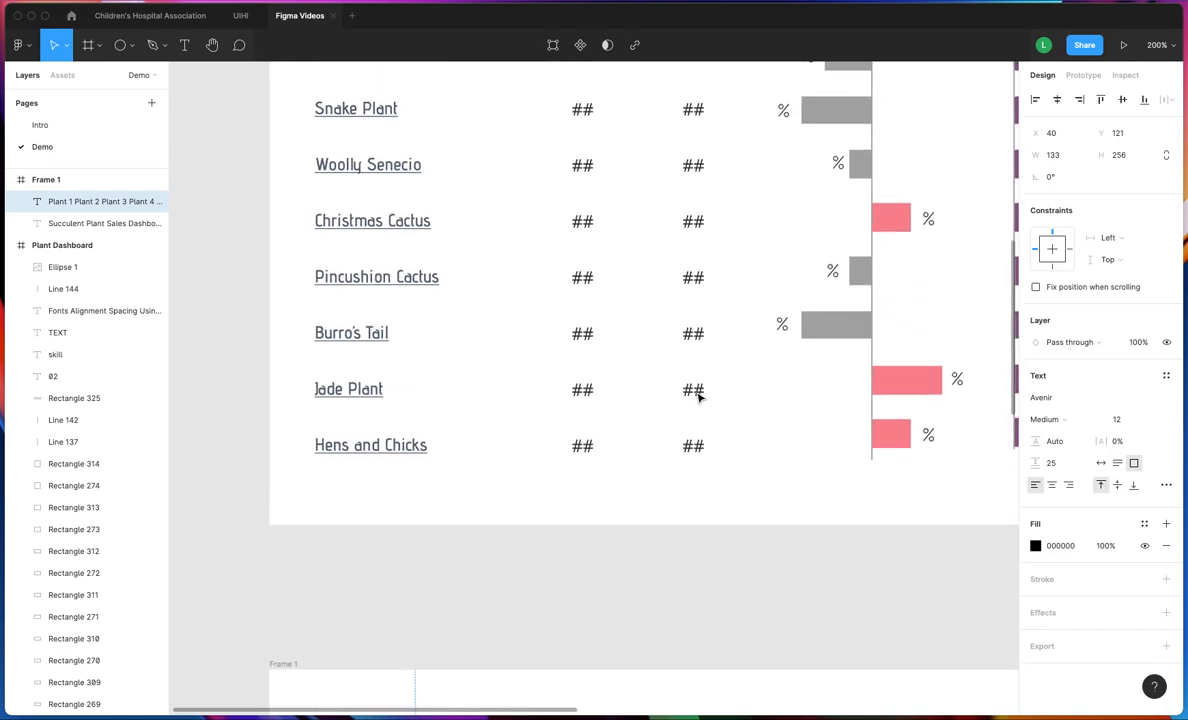
scroll(699, 398, "right", 3)
scroll(699, 398, "down", 5)
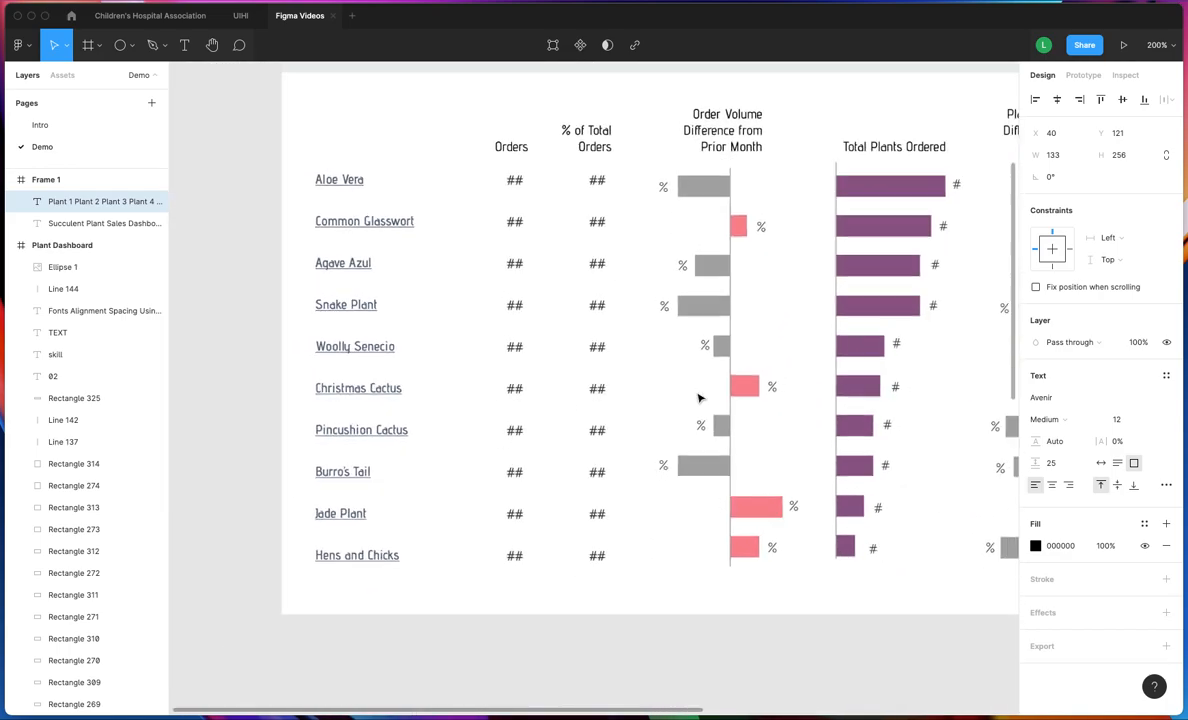
left_click_drag(799, 187, 928, 568)
scroll(928, 568, "down", 8)
scroll(890, 520, "down", 4)
scroll(890, 520, "right", 2)
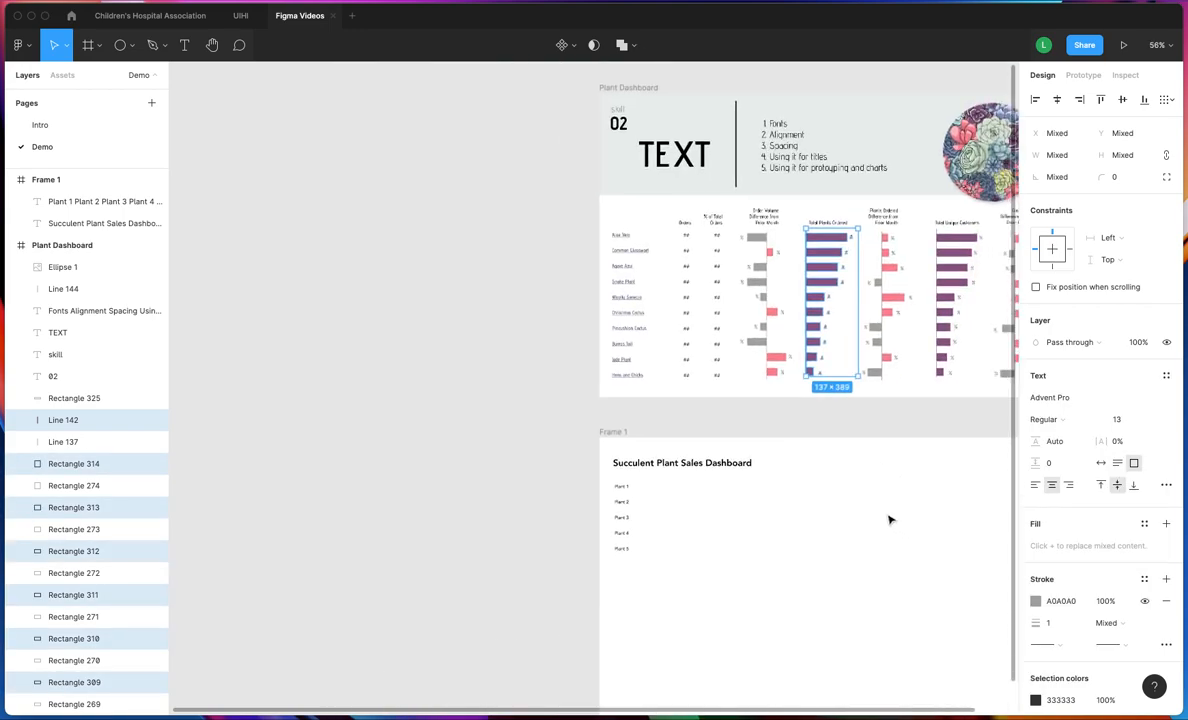
left_click_drag(822, 261, 689, 513)
scroll(689, 513, "up", 10)
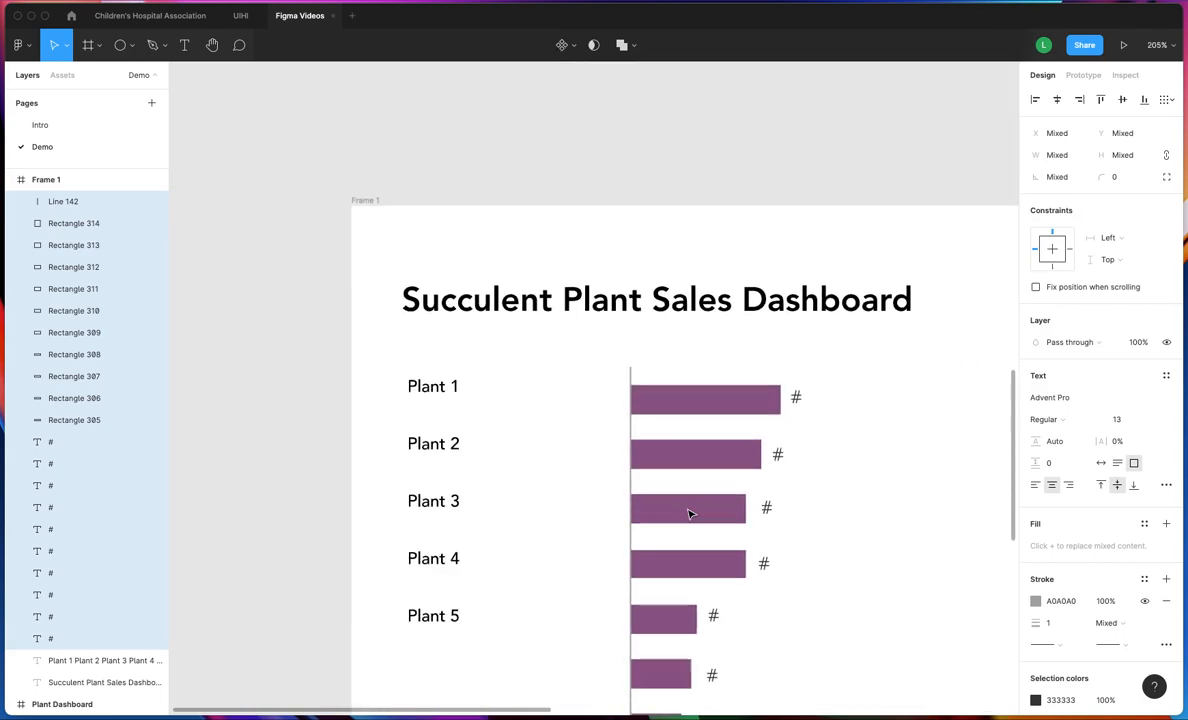
left_click(840, 578)
left_click_drag(618, 532, 640, 304)
key("BackSpace")
scroll(687, 366, "up", 3)
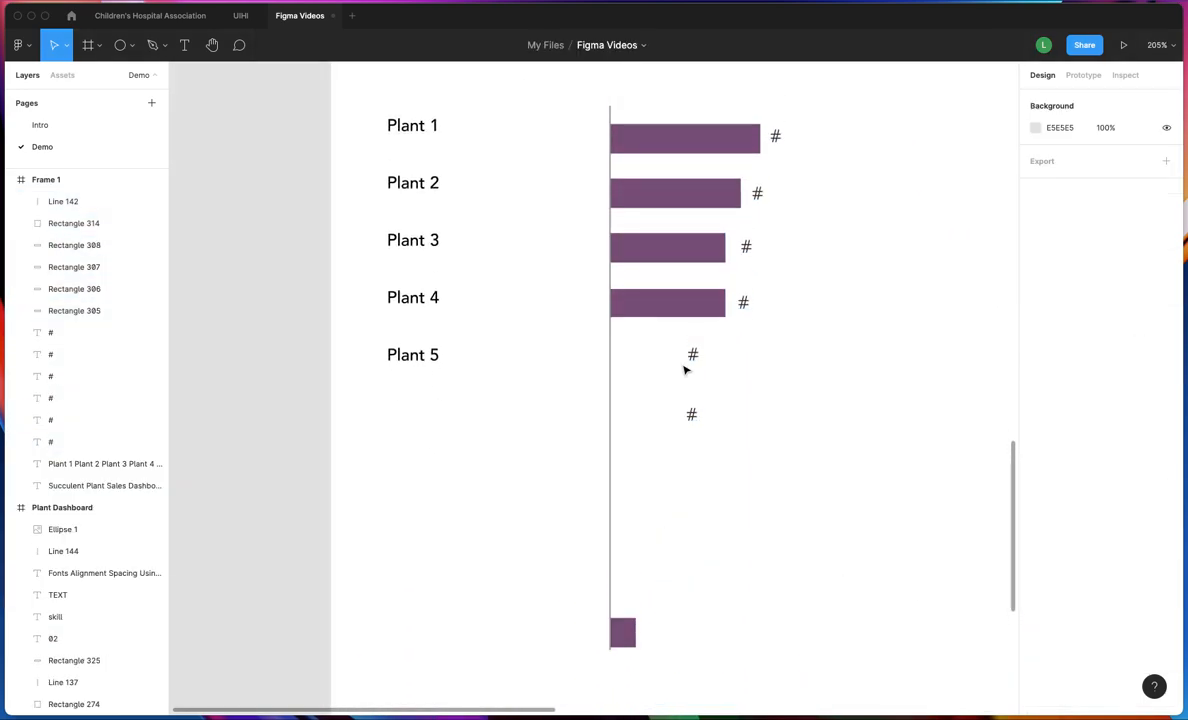
key("super+z")
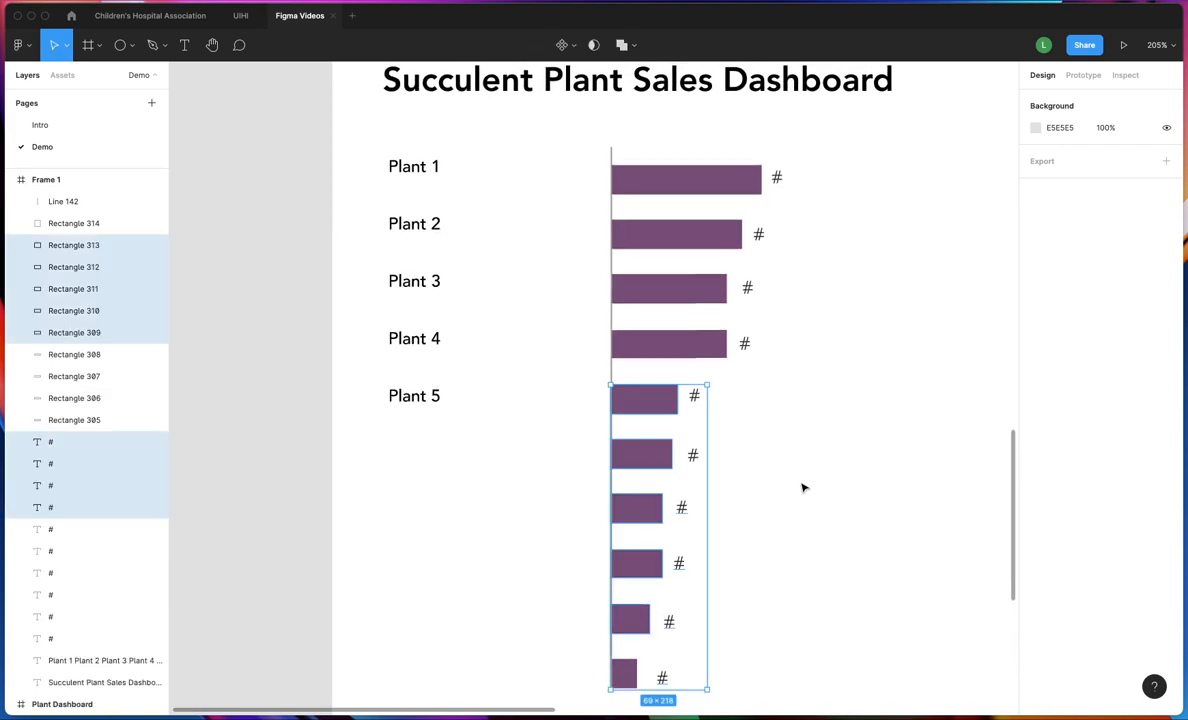
Delete the five bars and # labels below the Plant 5 row, and shorten the chart's axis line to about 207
left_click_drag(631, 636, 636, 448)
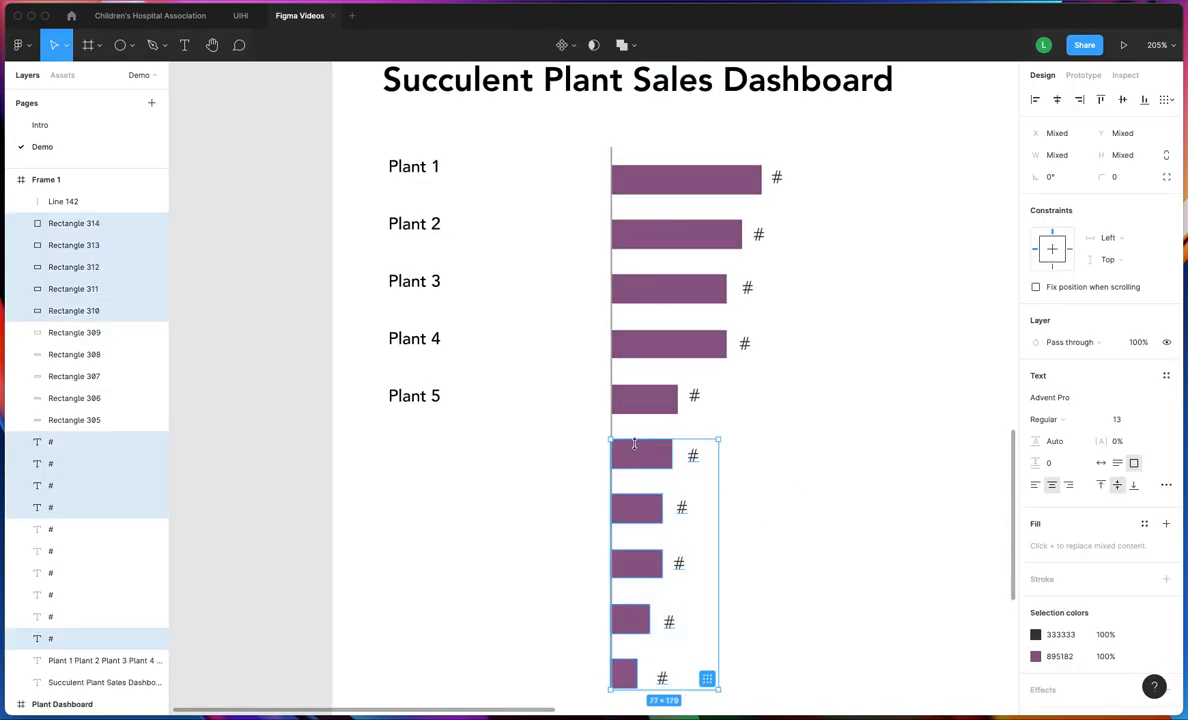
key("BackSpace")
left_click(612, 504)
left_click(611, 686)
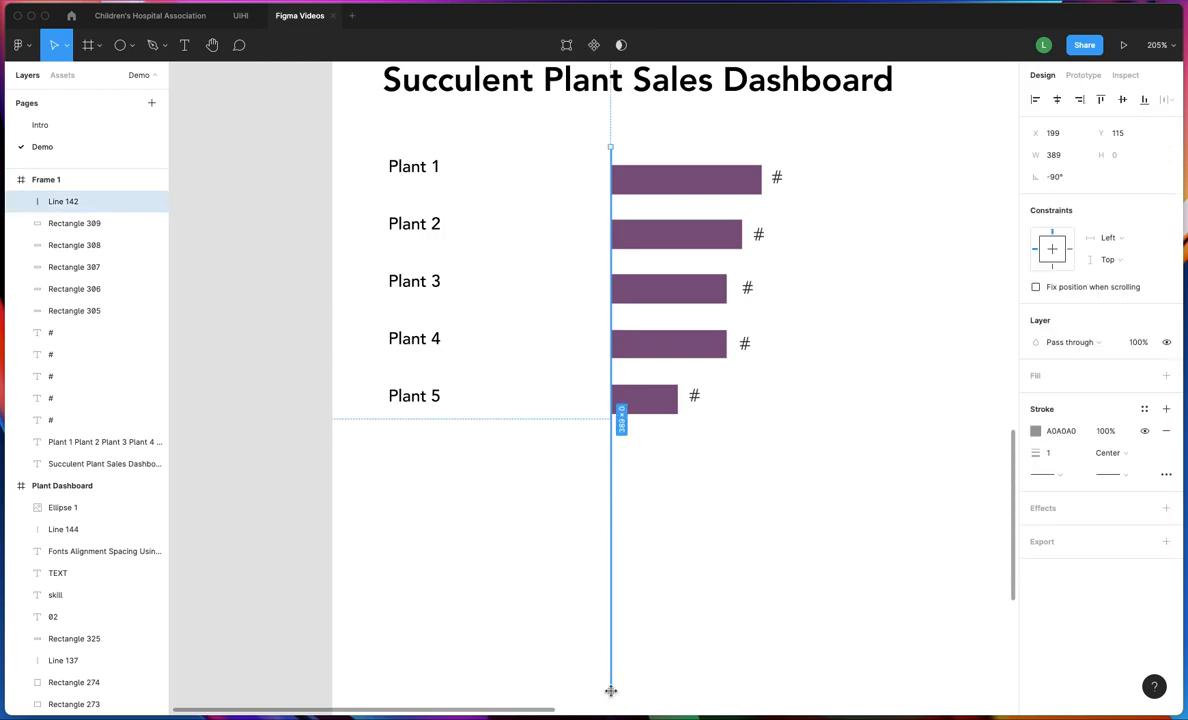
left_click_drag(610, 690, 611, 437)
Set the plant list's paragraph spacing to 0
left_click_drag(803, 451, 589, 135)
left_click(411, 218)
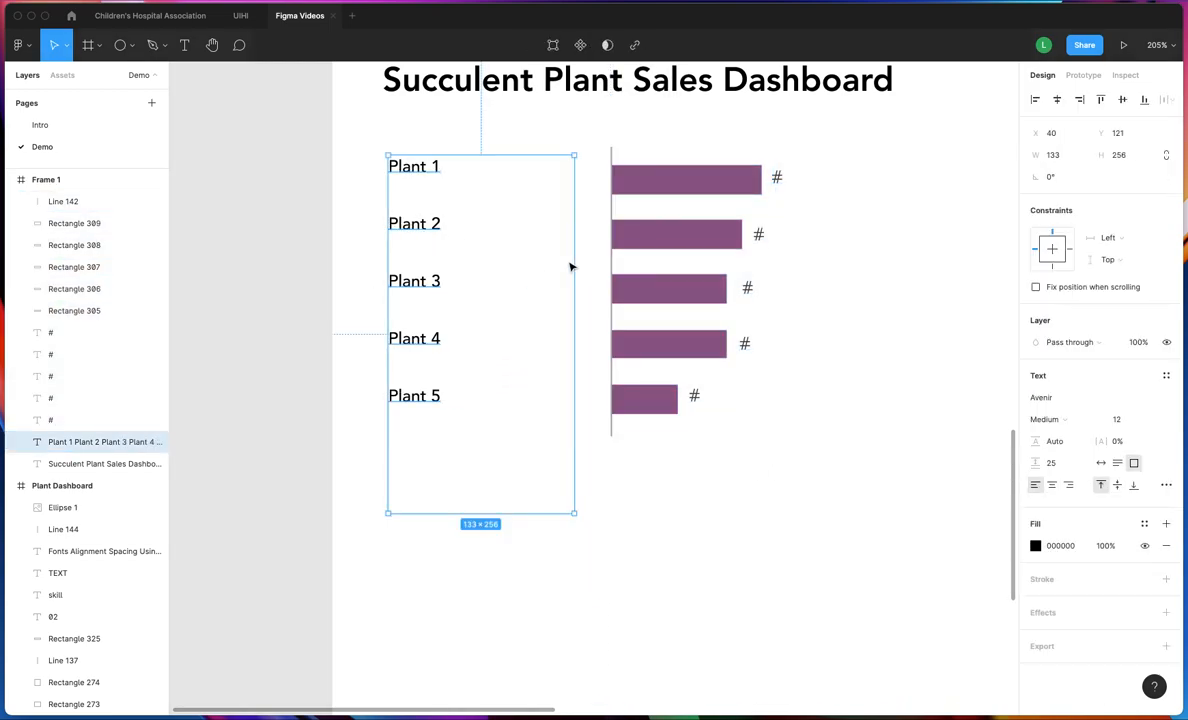
left_click(1058, 463)
type("0")
key("Return")
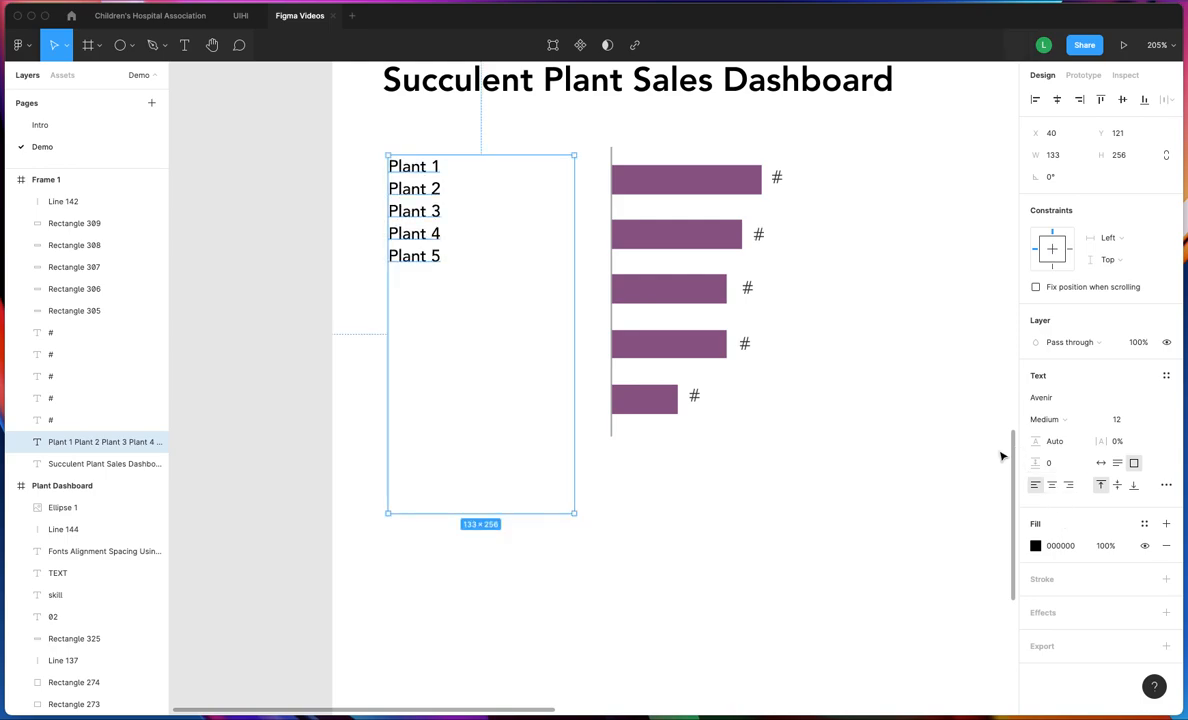
Move the bar chart closer to the plant list with the first bar level with Plant 1, and resize the list's text box to about 69 by 186
left_click(814, 468)
left_click_drag(745, 435, 600, 155)
left_click_drag(713, 282, 569, 284)
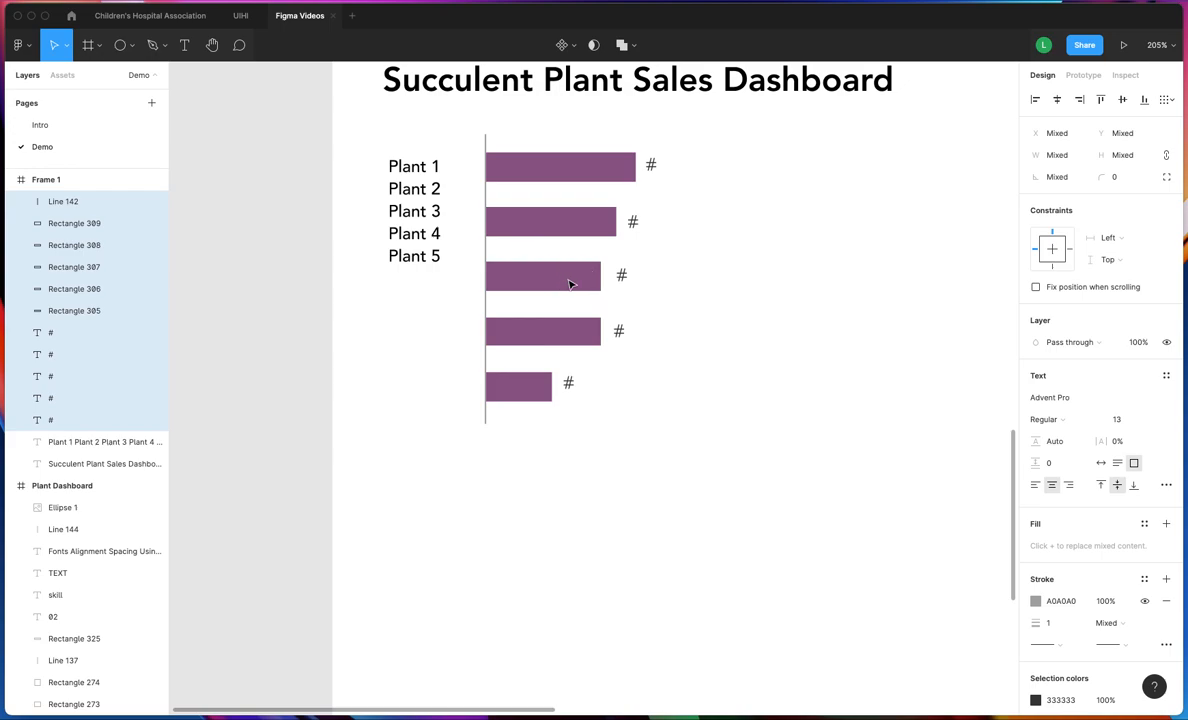
left_click(412, 220)
left_click_drag(575, 514, 485, 414)
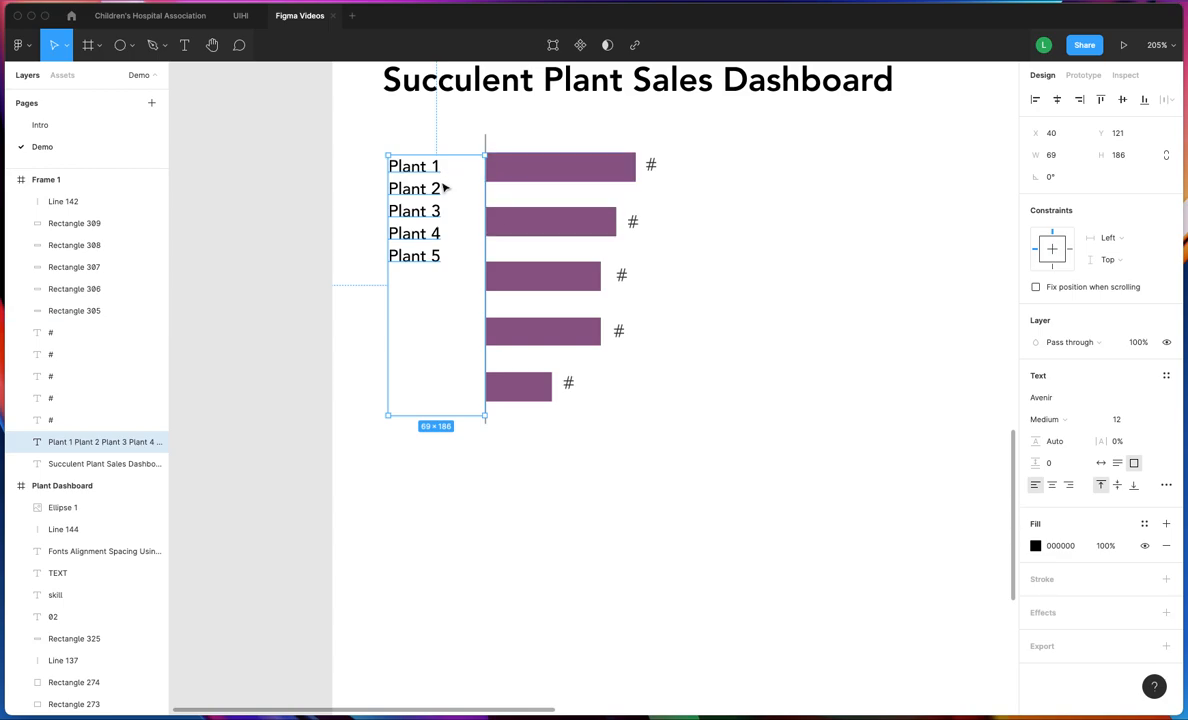
Try paragraph spacings of 20, 25 and 22 on the plant list to match the bars
left_click(1054, 467)
type("20")
key("Return")
left_click(1055, 467)
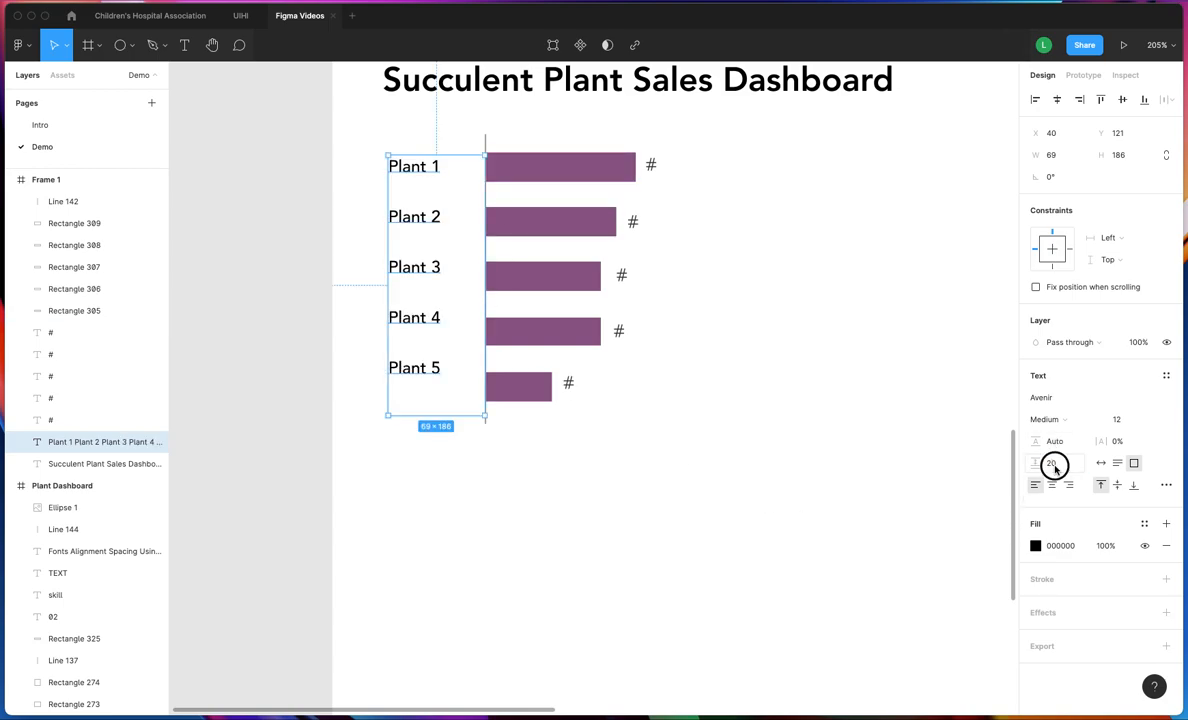
type("25")
key("Return")
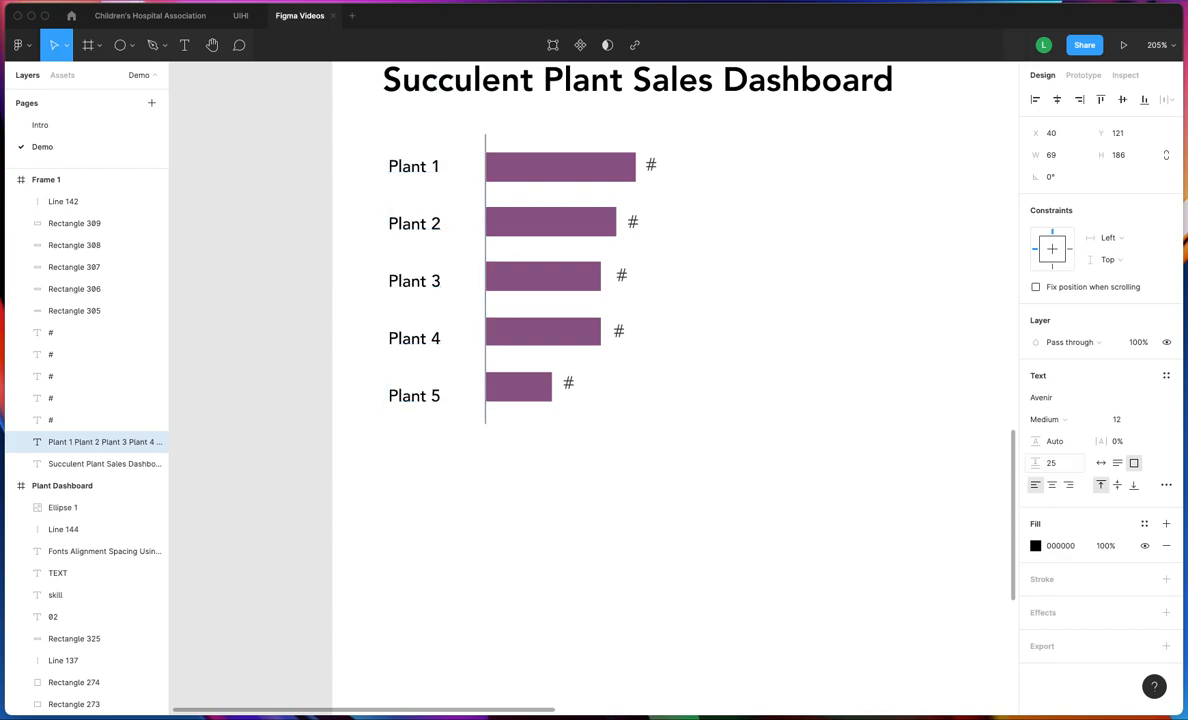
left_click(1053, 465)
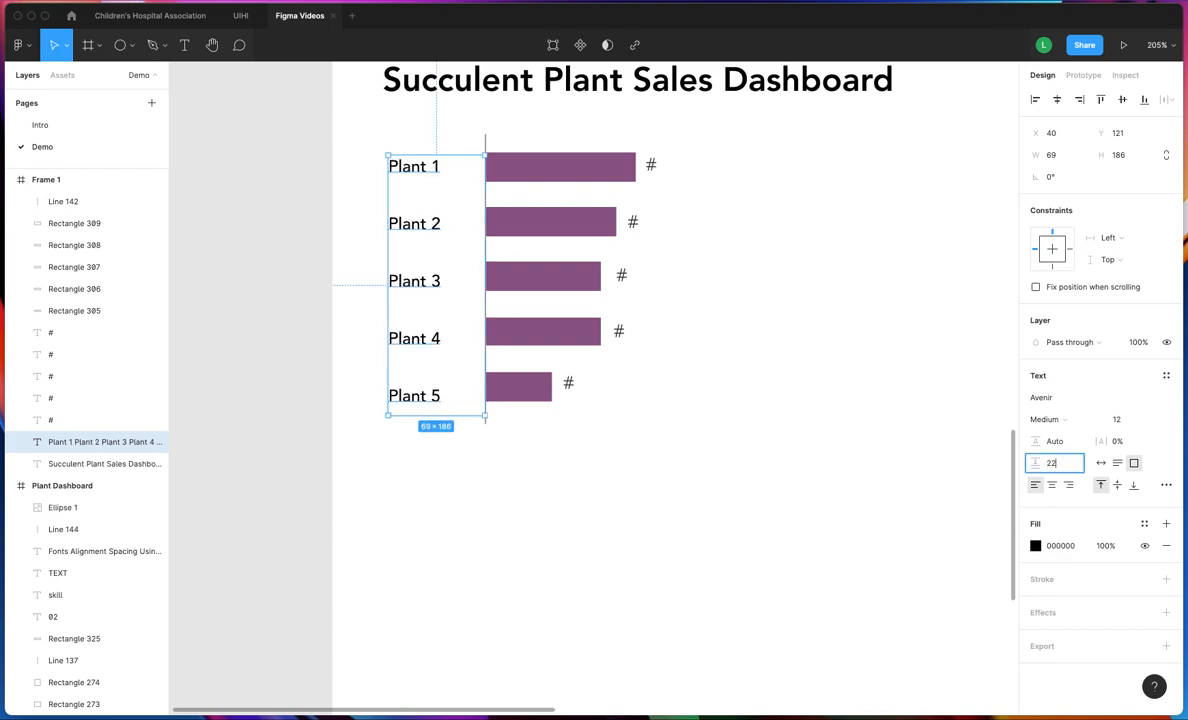
key("Return")
Set the plant list's paragraph spacing to 24 and deselect the list
left_click(1055, 467)
type("24")
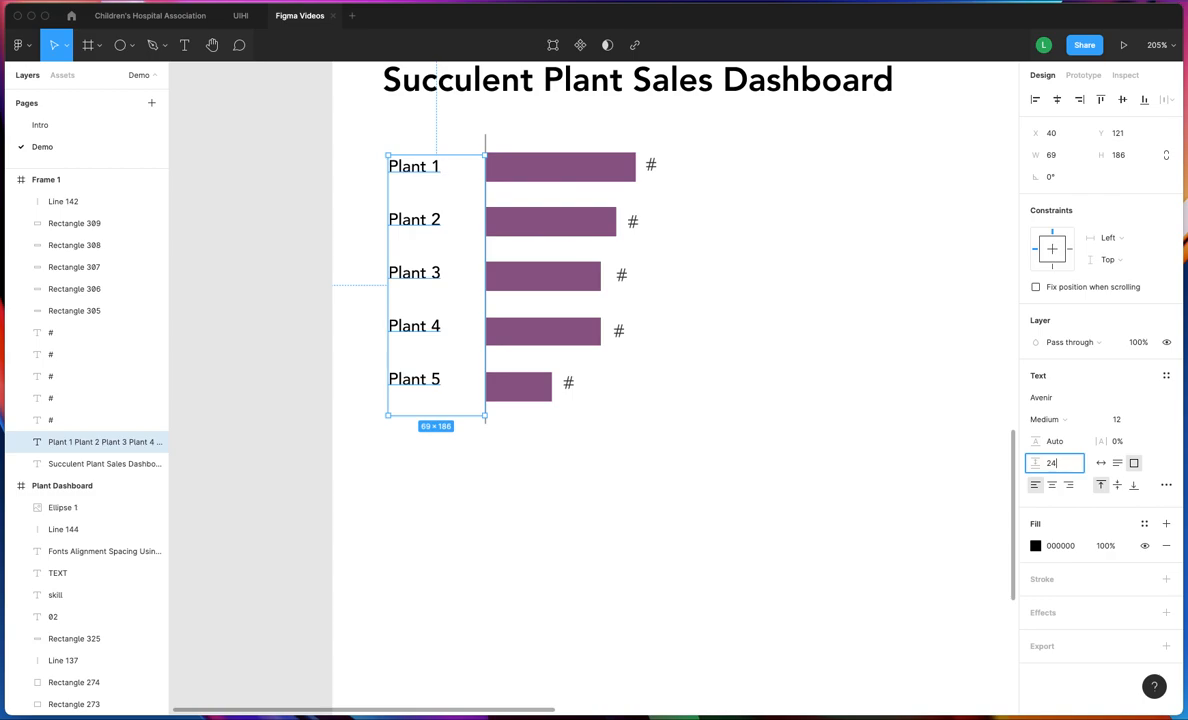
key("Return")
left_click(681, 410)
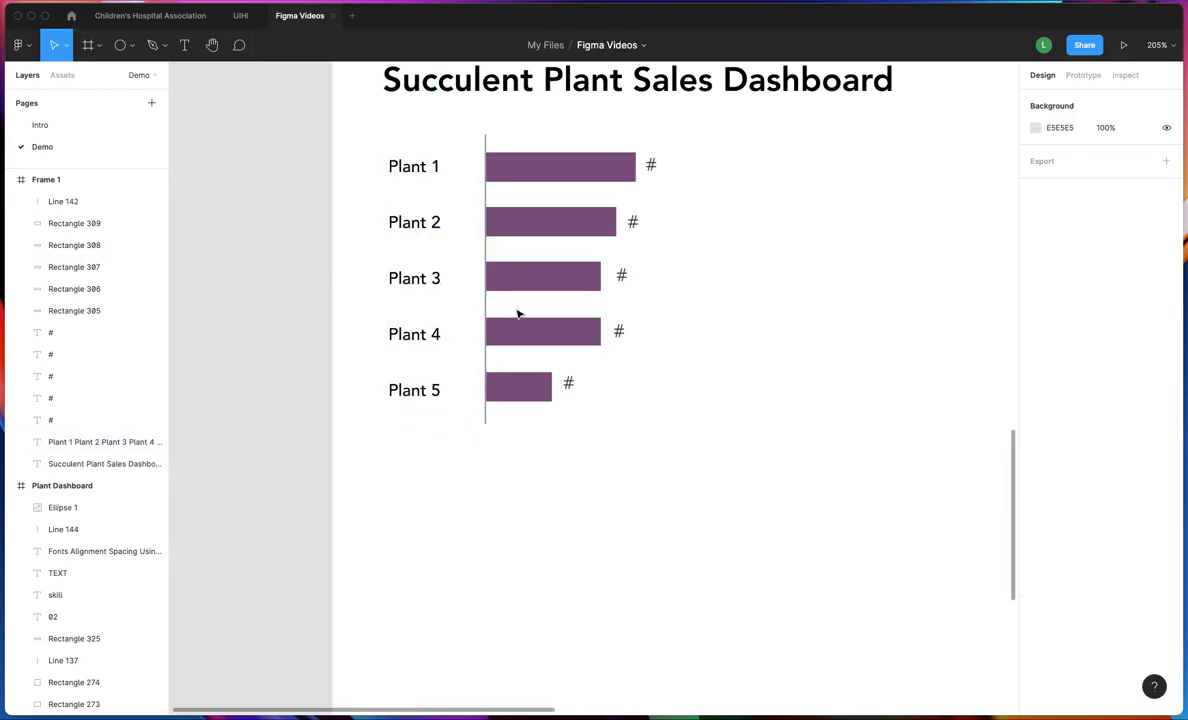
Move the axis line, all five bars and their # labels together slightly closer to the plant names
left_click_drag(589, 441, 459, 119)
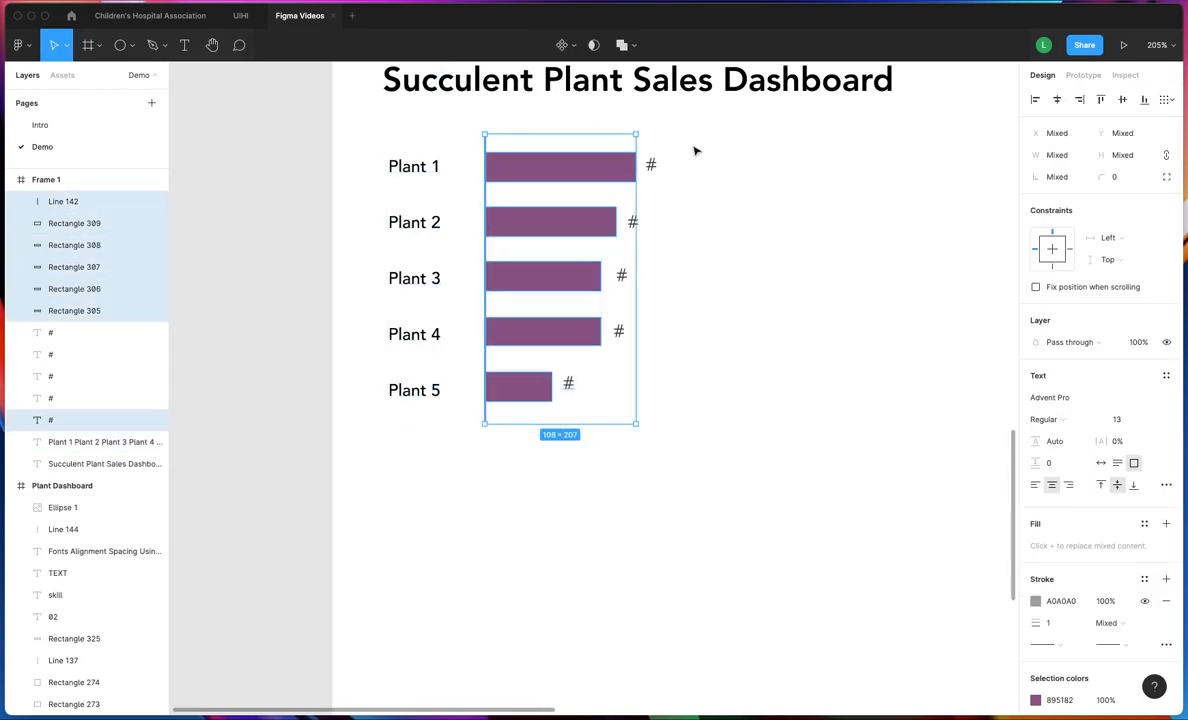
left_click(671, 127)
left_click_drag(671, 127, 472, 451)
left_click_drag(570, 340, 549, 338)
left_click(720, 453)
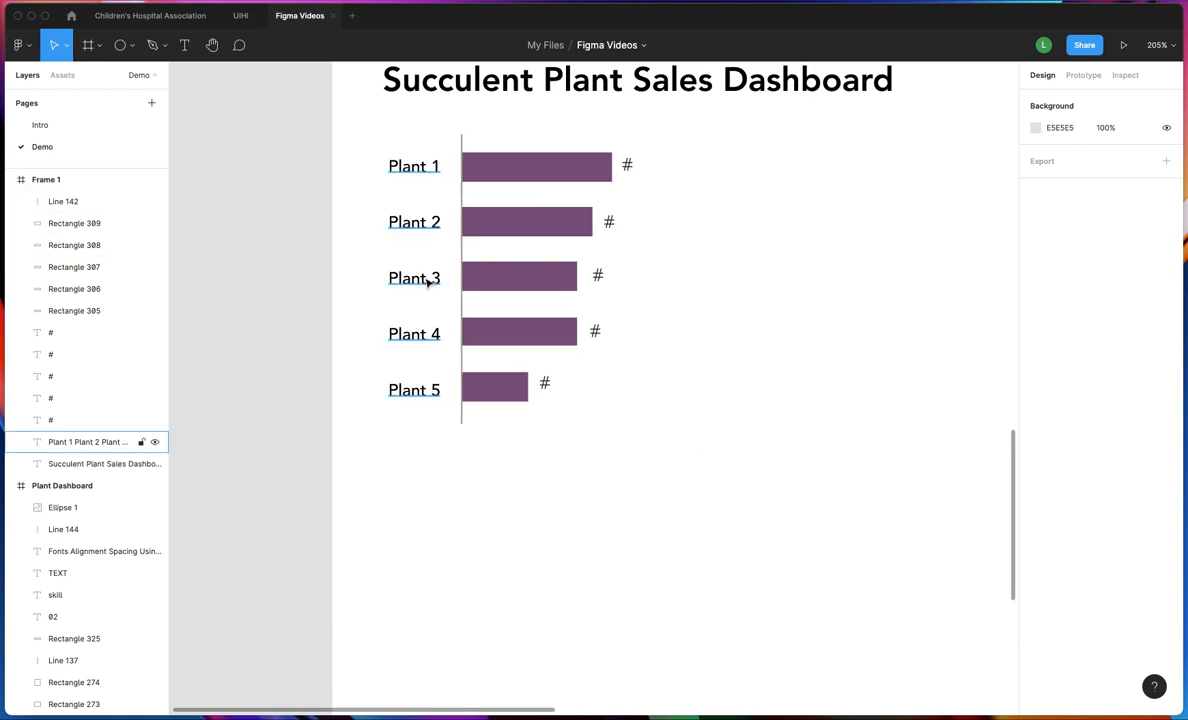
Narrow the plant list's text box to about 47 wide so it ends before the chart's axis line
left_click(416, 220)
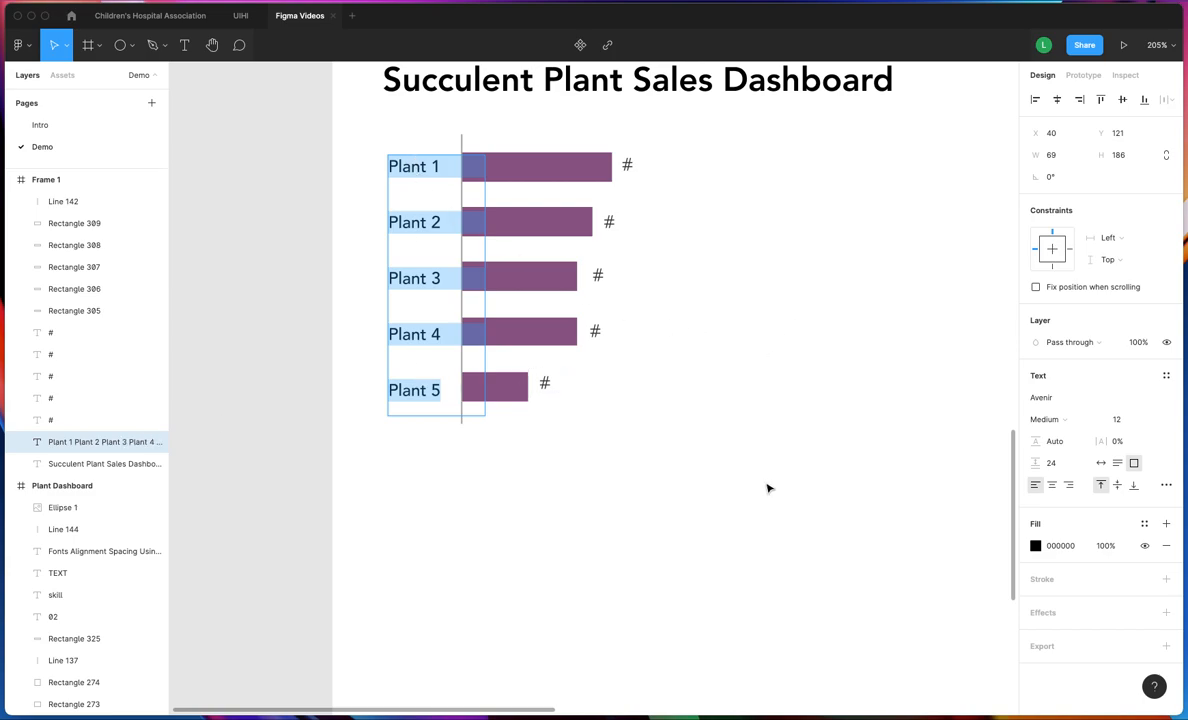
scroll(767, 485, "down", 1)
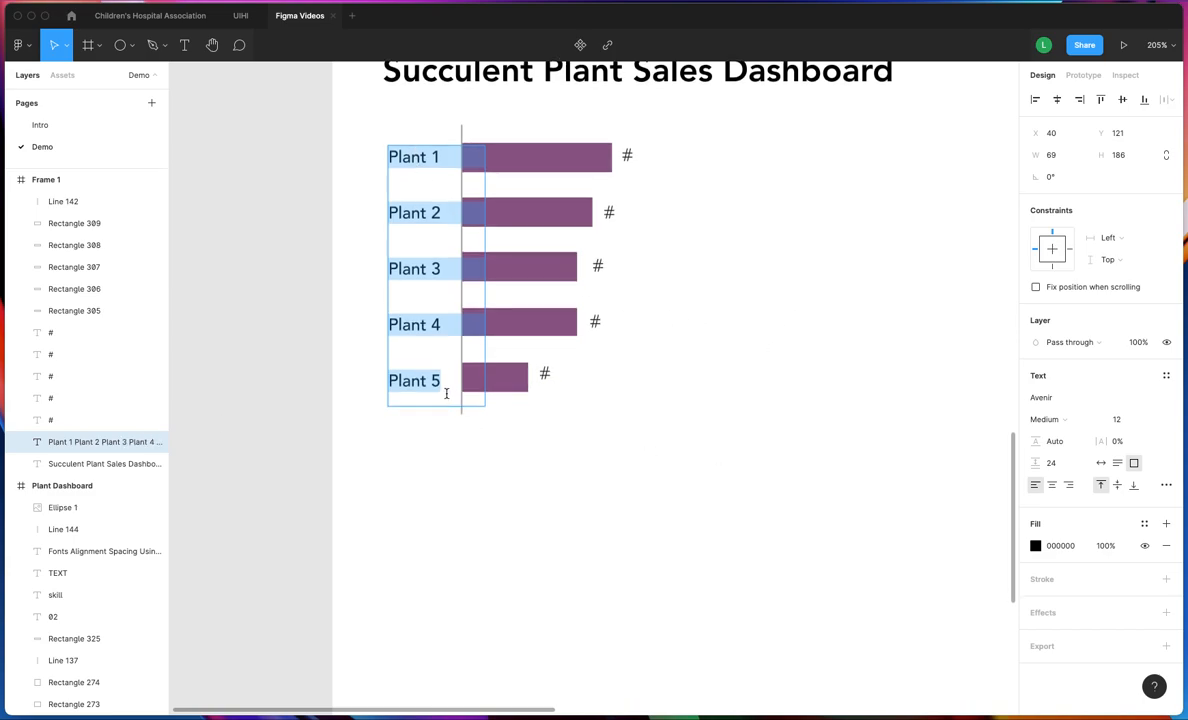
key("Escape")
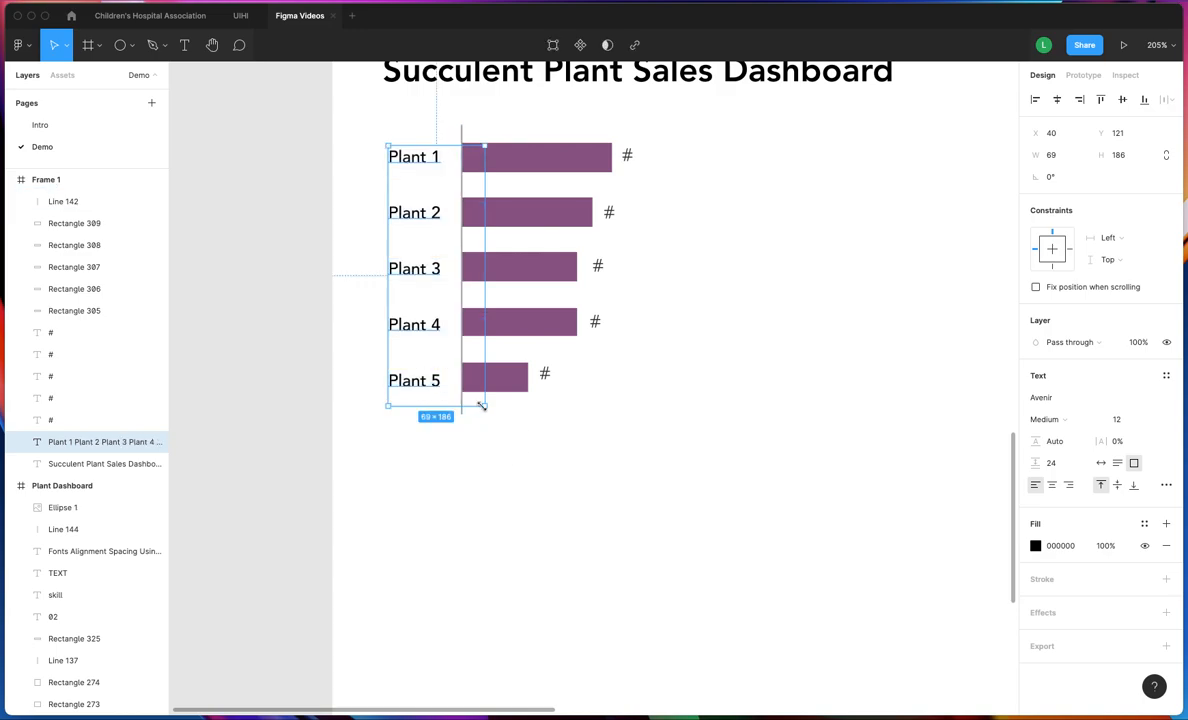
left_click_drag(484, 405, 455, 406)
Add the line Plant 6 below Plant 5 in the plant list
double_click(444, 378)
left_click(444, 378)
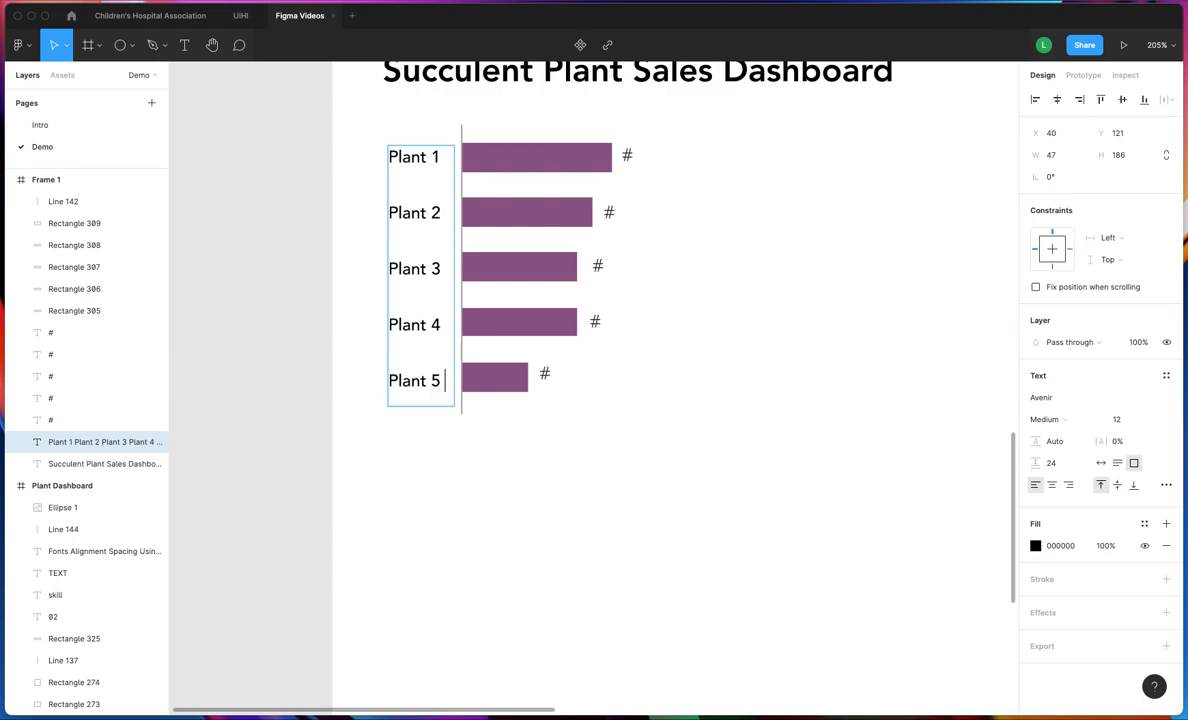
type("Plant 6")
key("Escape")
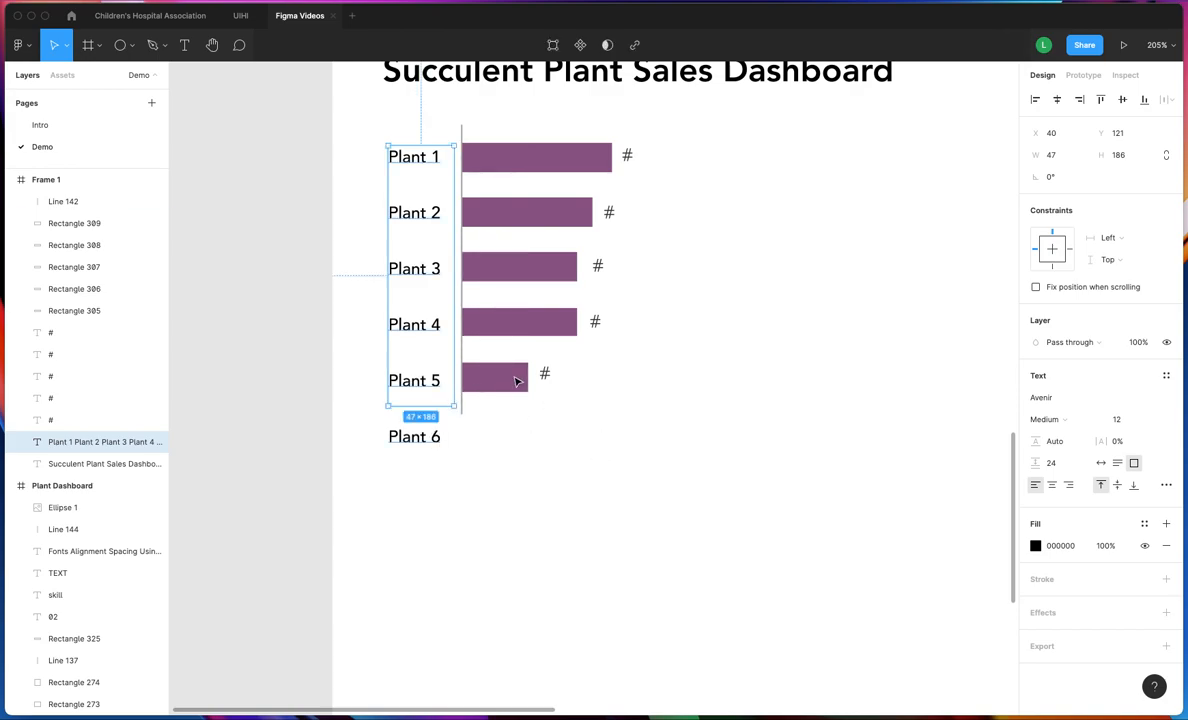
Duplicate the Plant 5 bar and # label beside Plant 6, and extend the axis line to about 246
mouse_move(530, 389)
left_mouse_down()
mouse_move(498, 367)
mouse_move(504, 435)
mouse_move(457, 414)
mouse_move(459, 469)
left_mouse_up()
left_click(462, 411)
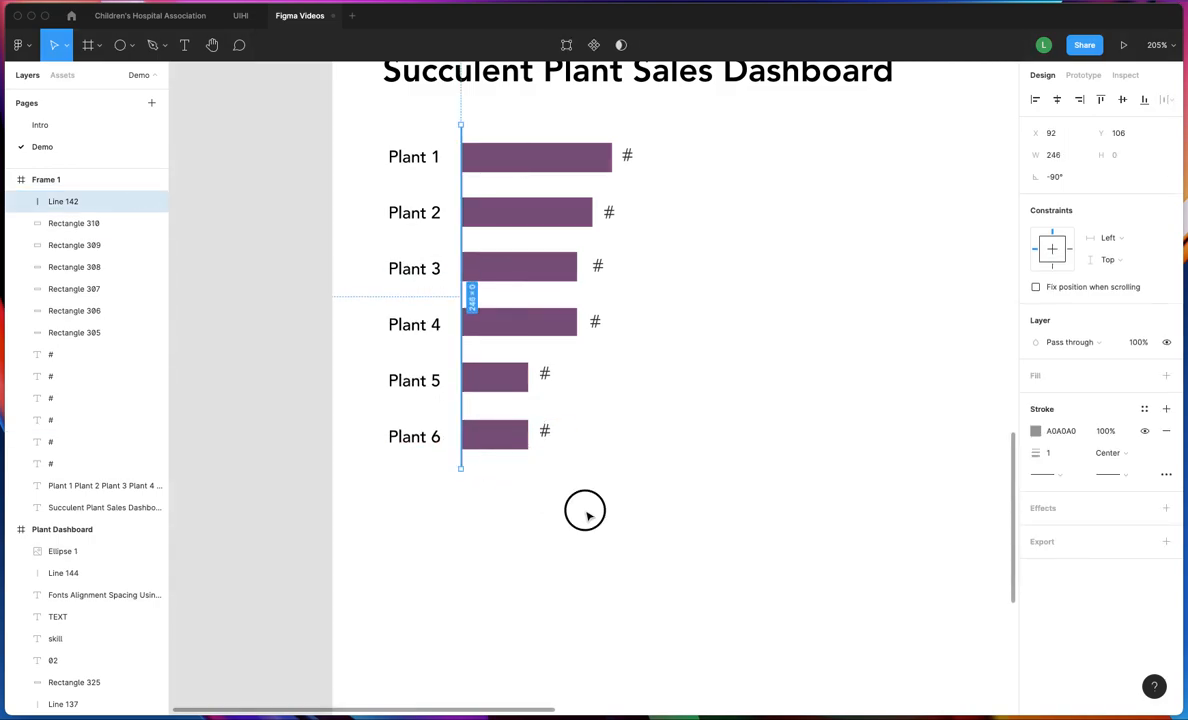
left_click(640, 495)
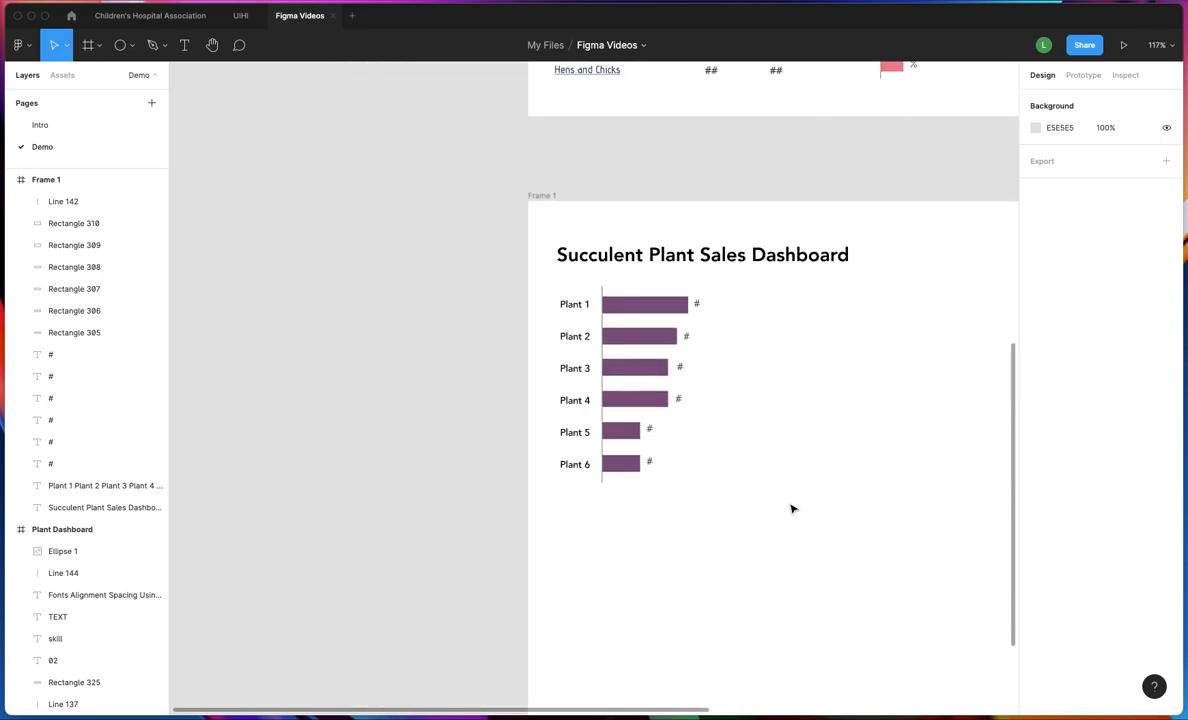
scroll(810, 471, "right", 4)
scroll(810, 471, "up", 10)
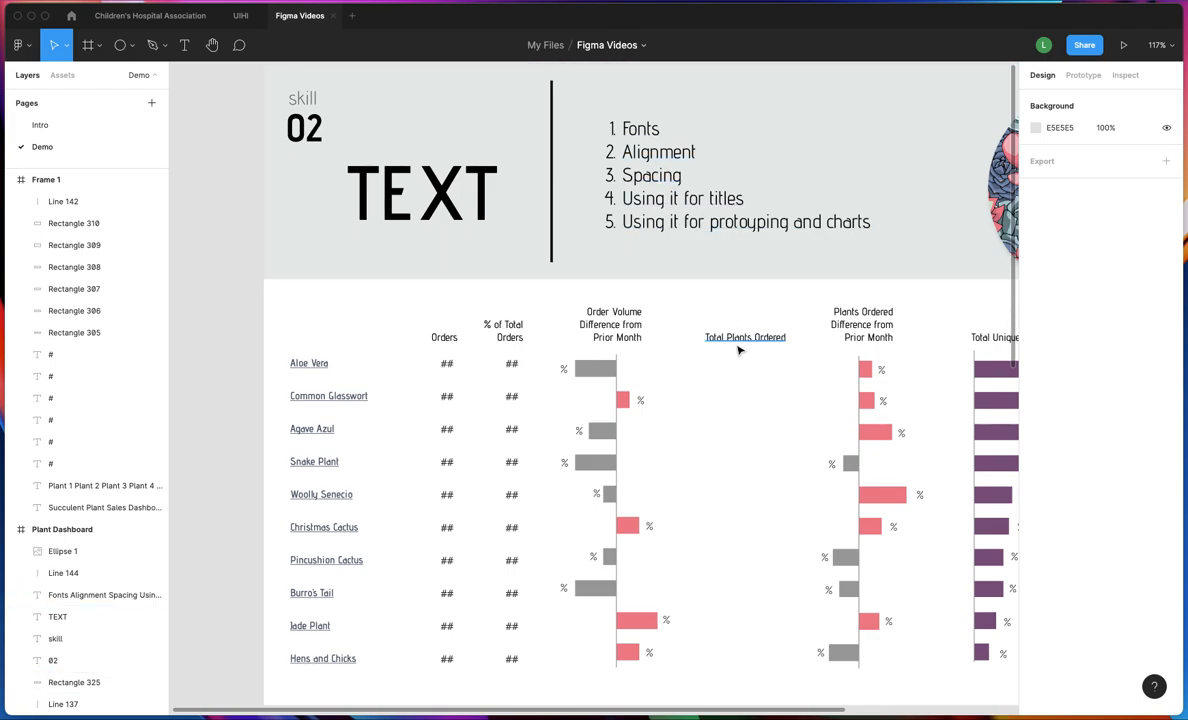
scroll(738, 349, "down", 1)
scroll(724, 331, "down", 9)
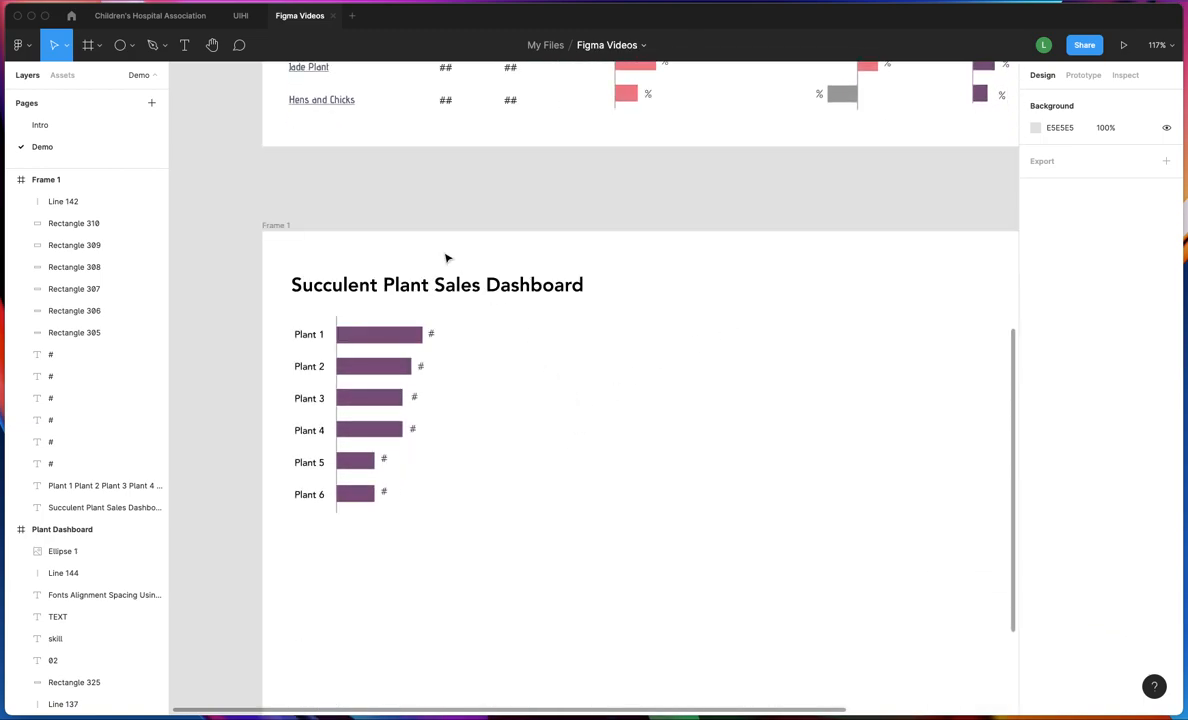
Undo the chart edits until the copied bars, # labels and axis line return to the Plant Dashboard, leaving the five-line plant list
scroll(764, 164, "up", 4)
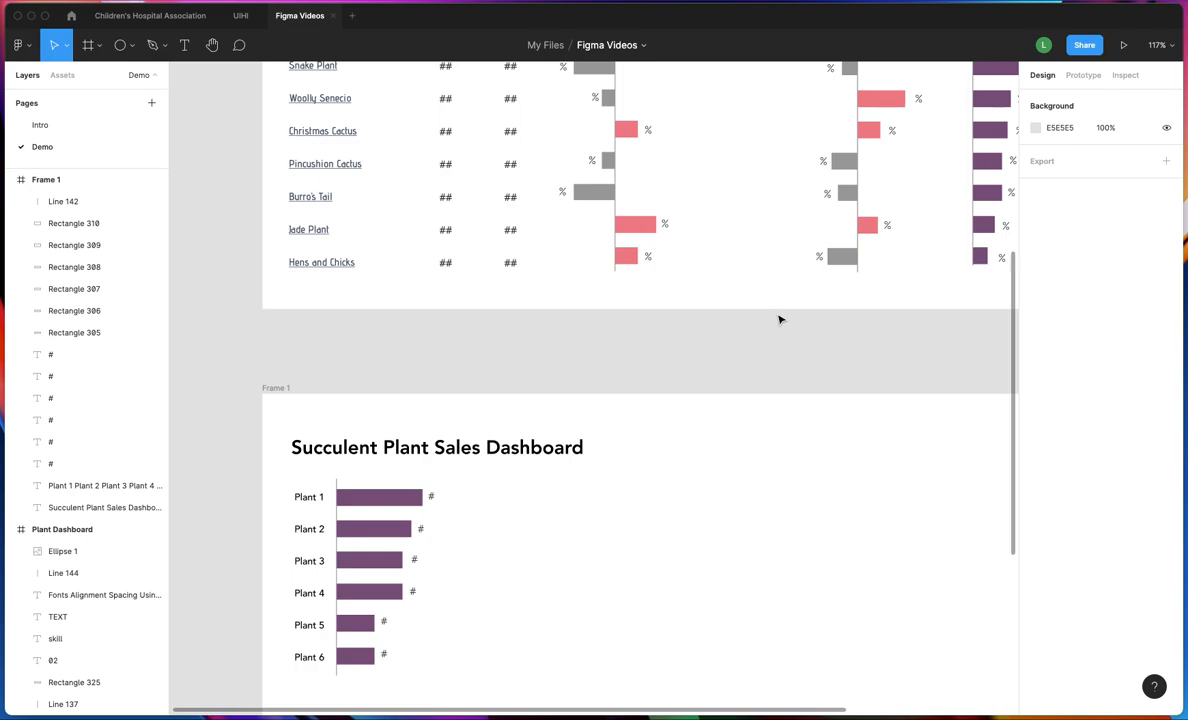
key("super+z")
key("super+z")
key("super+z")
key("super+z")
key("super+z")
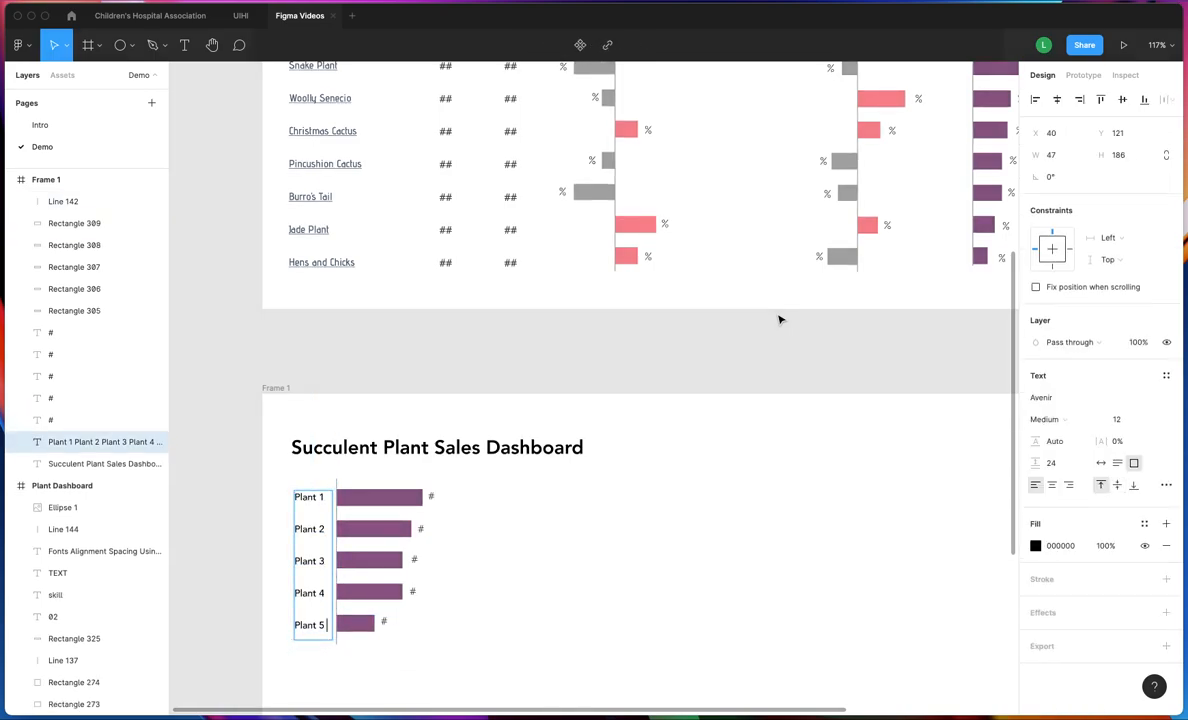
key("super+z")
key("super+z")
key("super+z")
key("super+z")
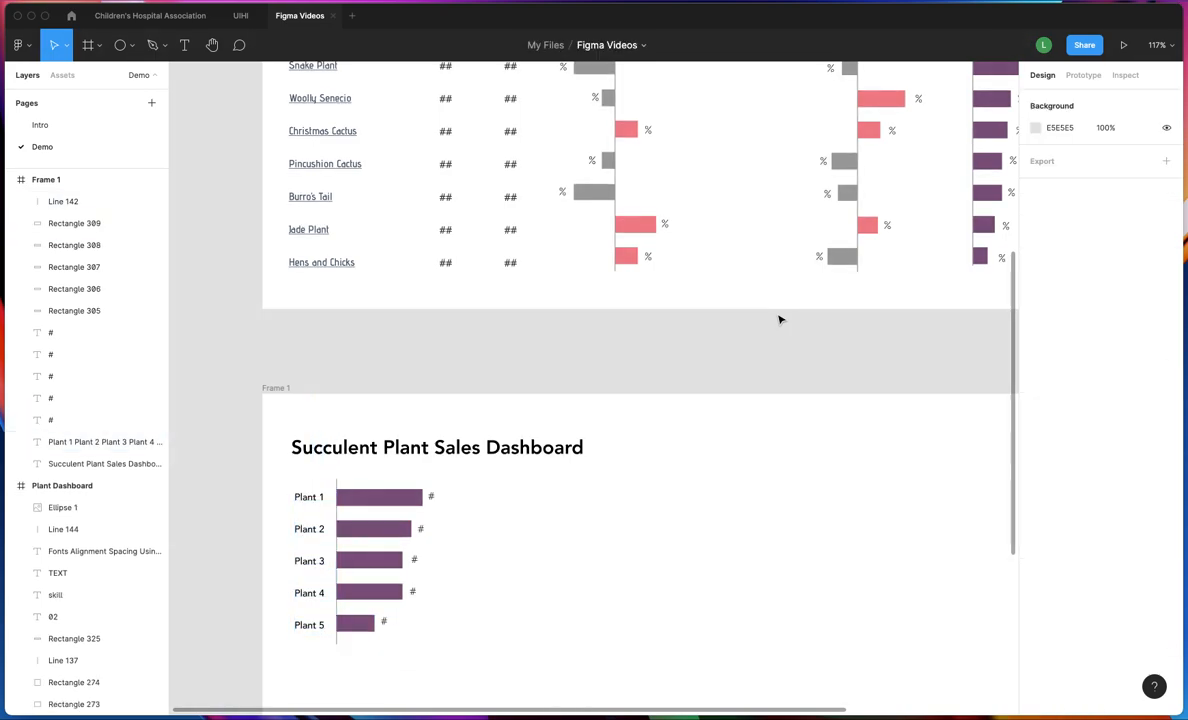
key("super+z")
key("super+z")
key("super+z")
key("super+z")
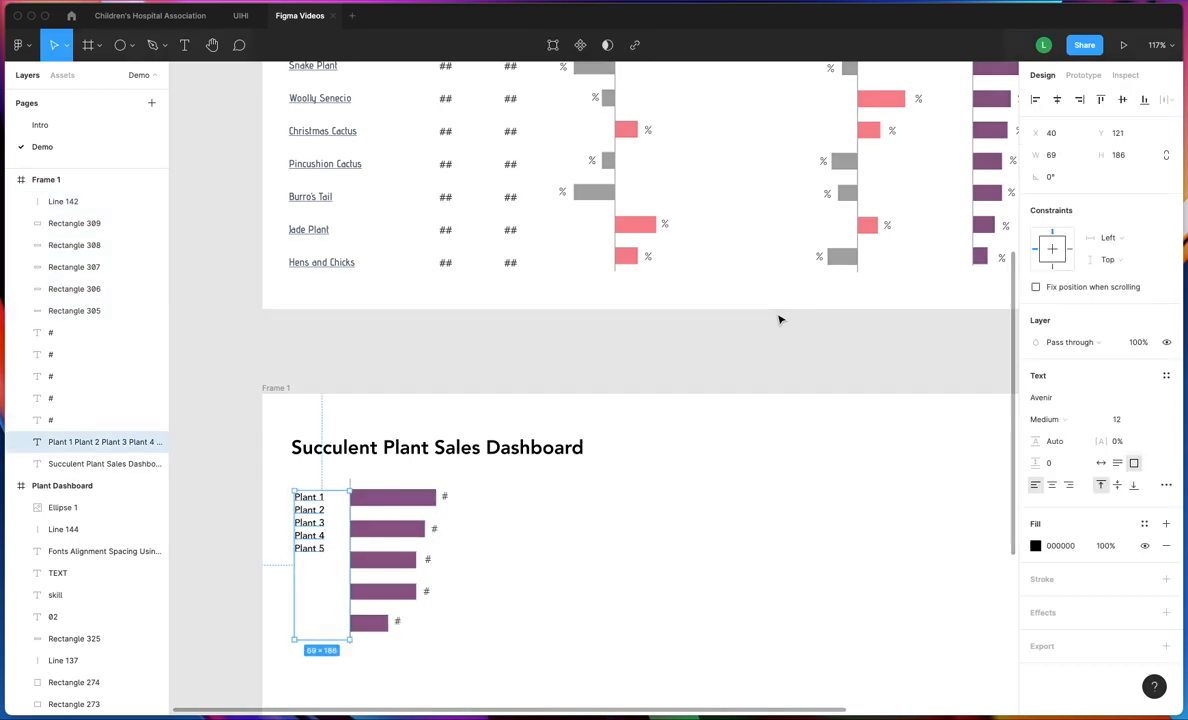
key("super+z")
key("super+z")
key("super+z")
key("super+z")
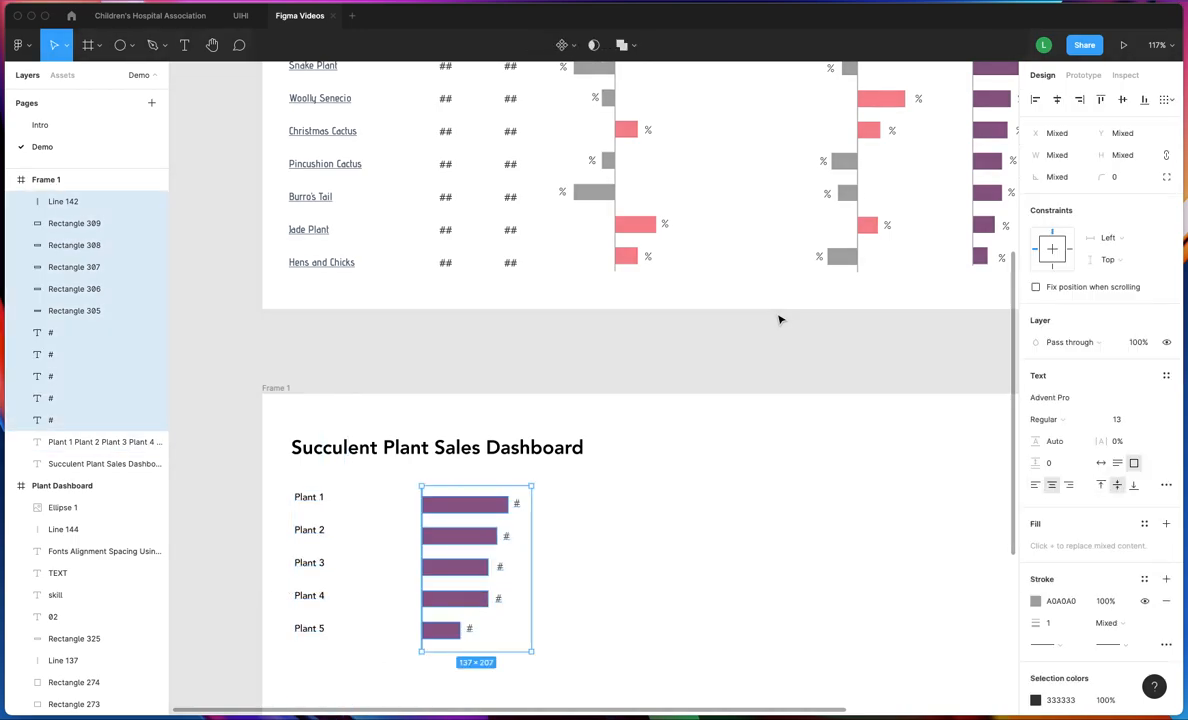
key("super+z")
key("super+z")
key("super+z")
key("super+z")
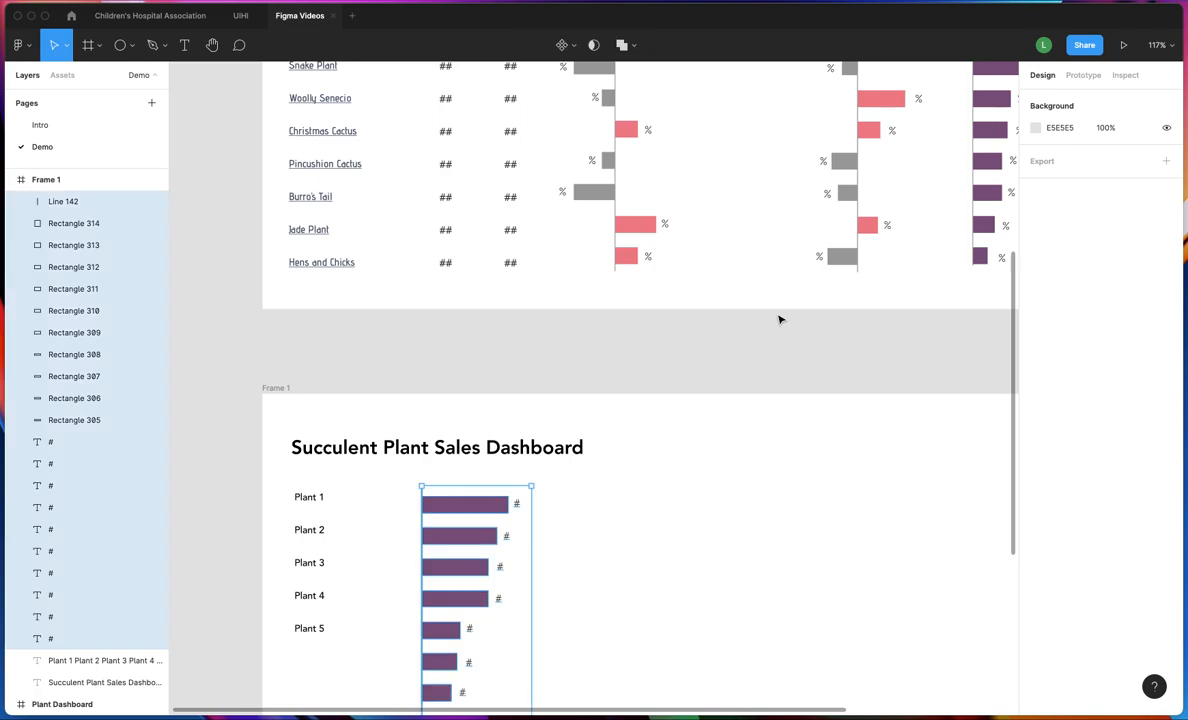
key("super+z")
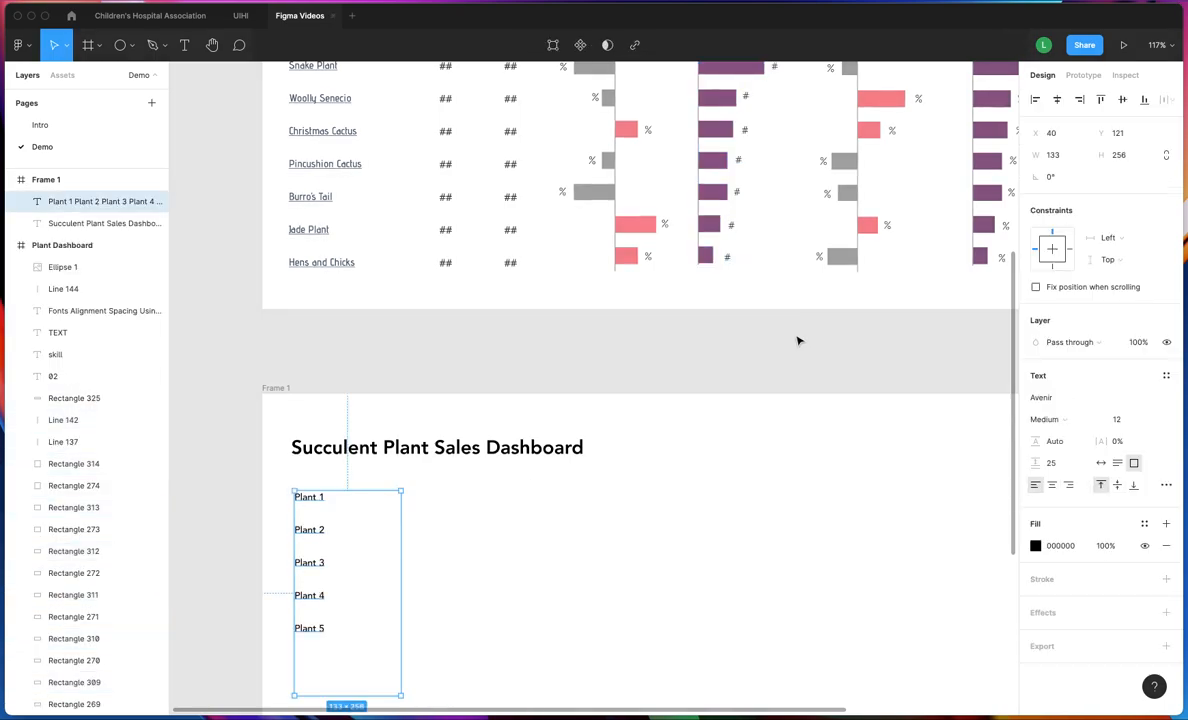
Review the text skills list and the reference plant dashboard above Frame 1
scroll(795, 340, "up", 4)
scroll(810, 346, "up", 4)
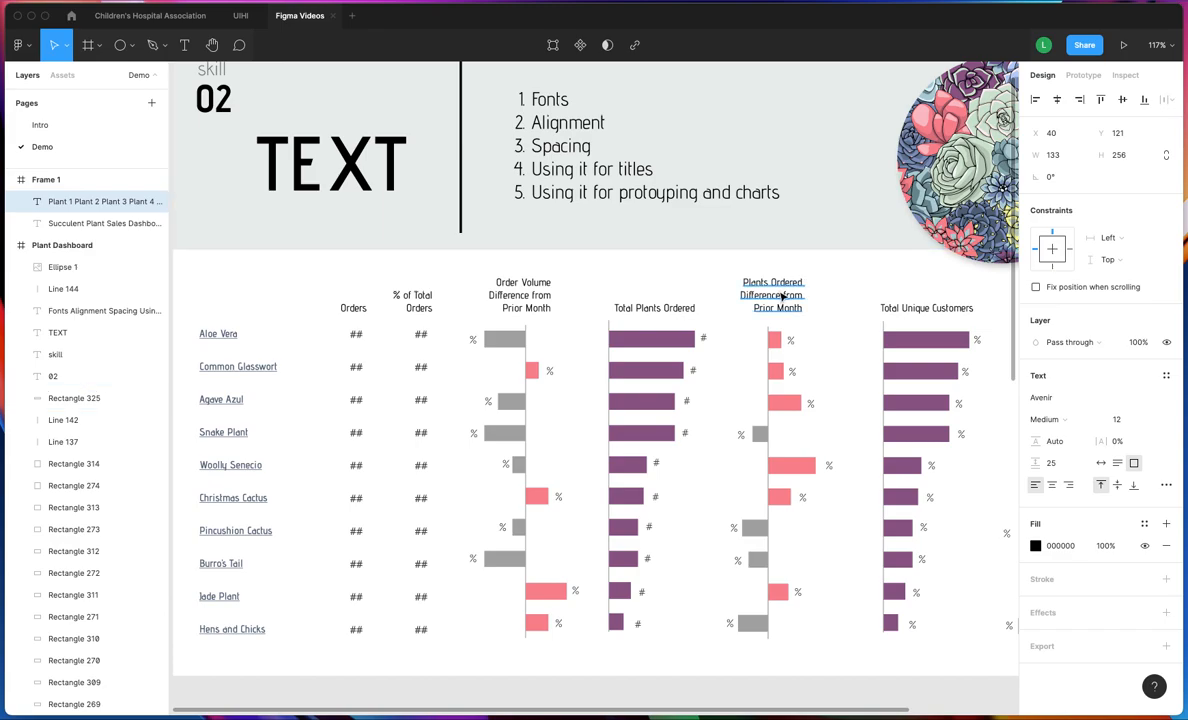
scroll(783, 296, "down", 10)
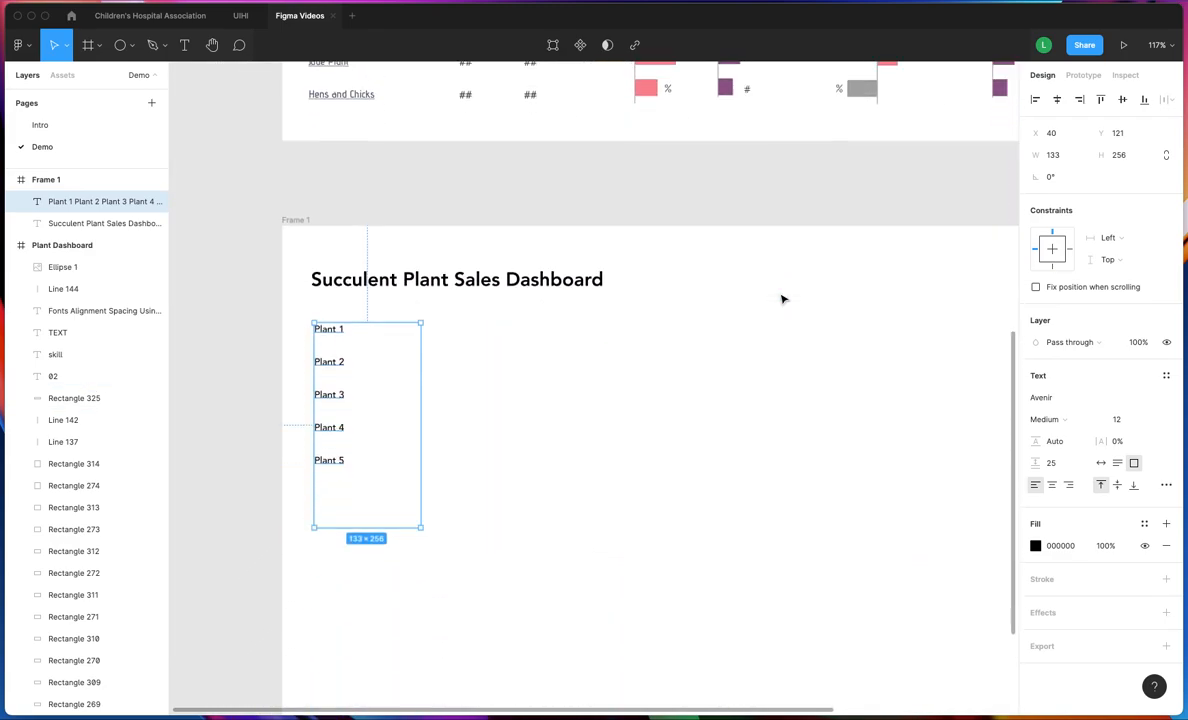
scroll(783, 298, "down", 3)
scroll(783, 298, "up", 15)
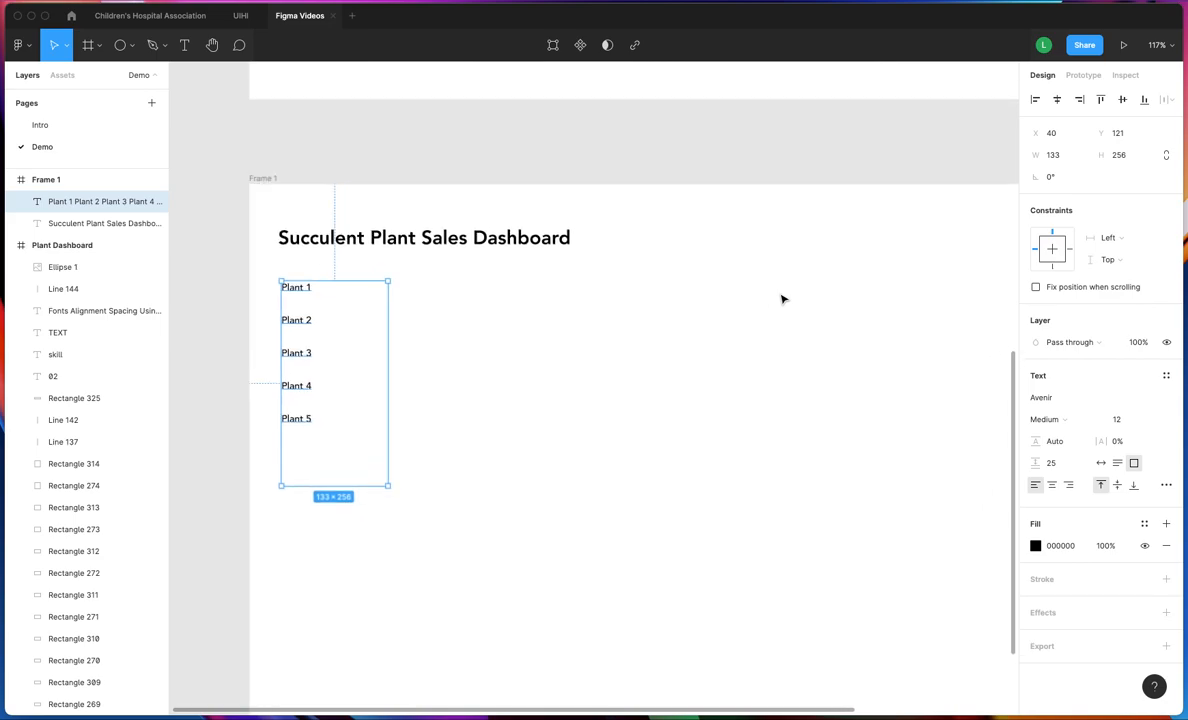
scroll(783, 298, "down", 10)
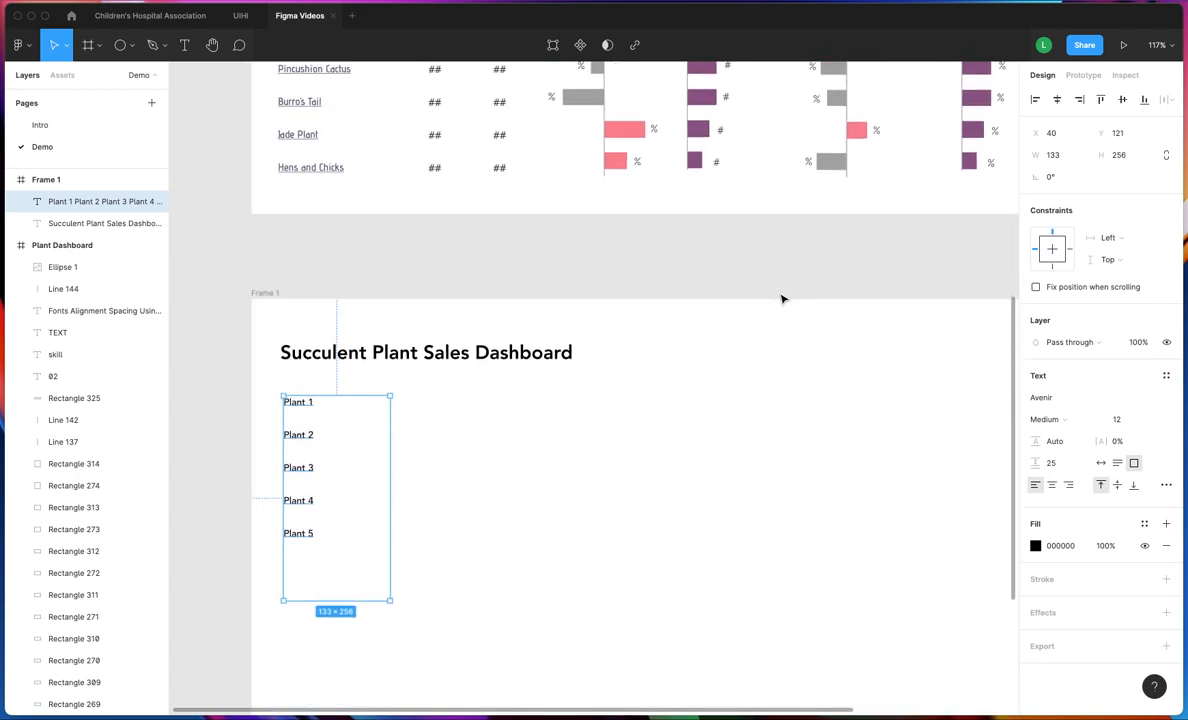
scroll(783, 298, "down", 5)
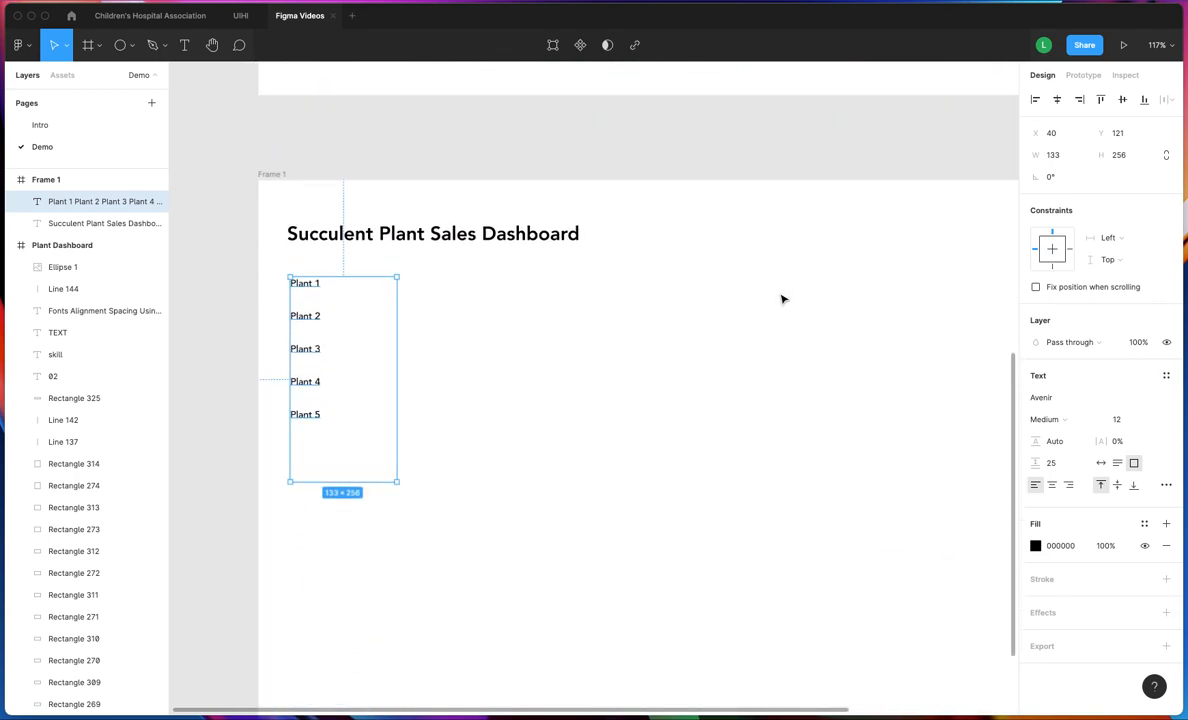
Set the dashboard title's font size to 48 and enlarge its text box to about 779 by 96
left_click(464, 248)
left_click(464, 236)
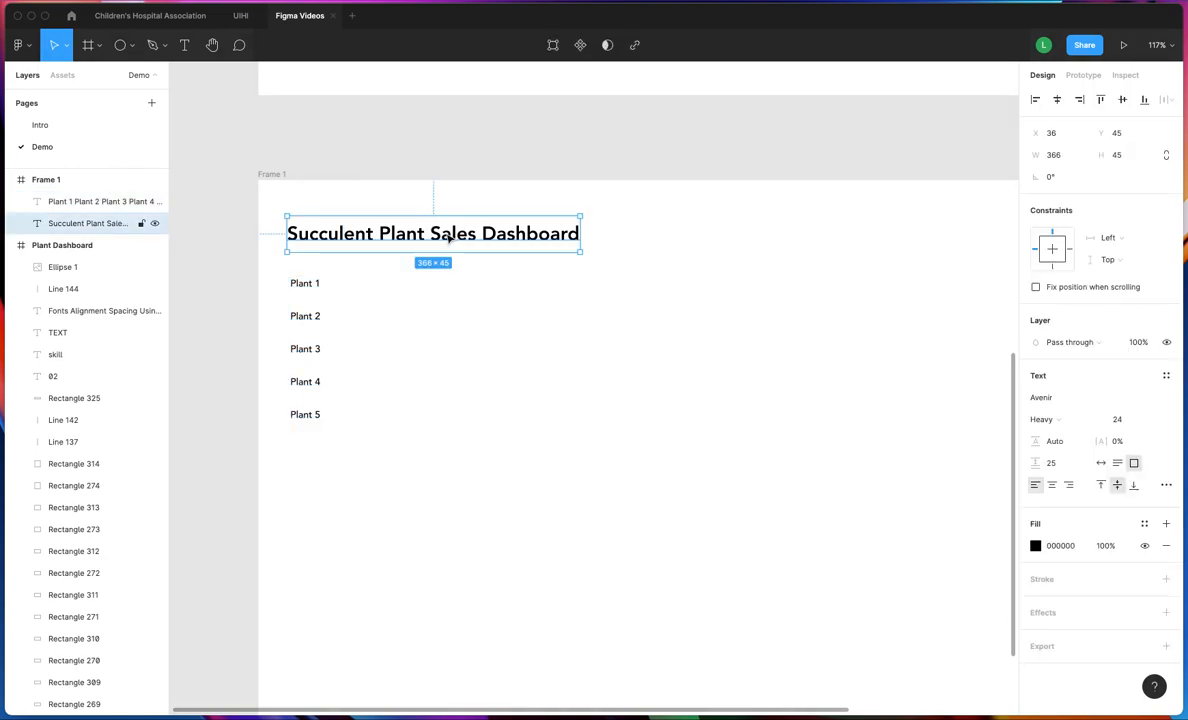
left_click_drag(580, 251, 632, 258)
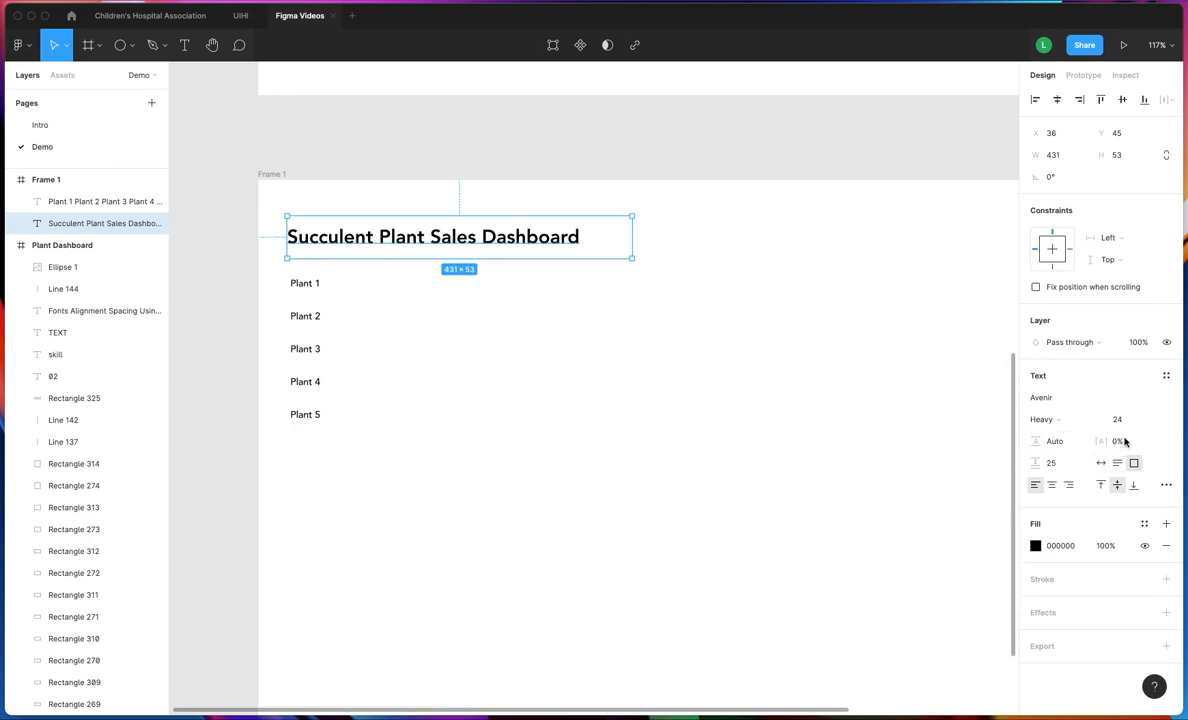
left_click(1145, 419)
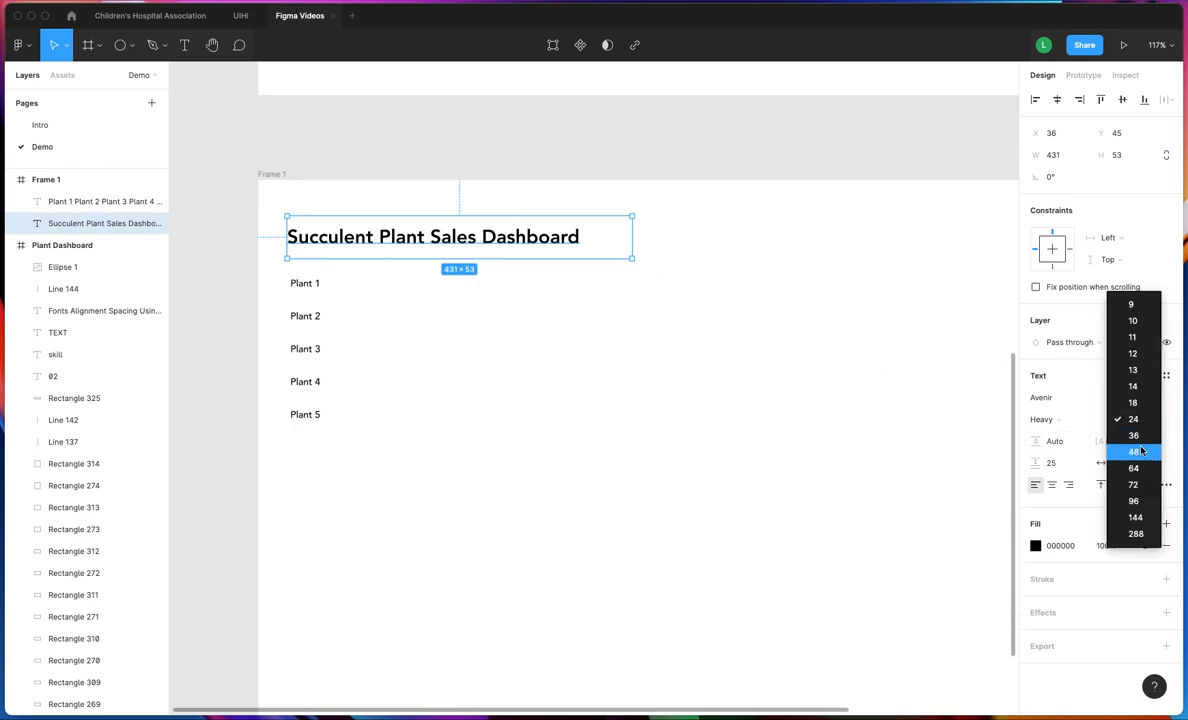
left_click(1141, 452)
left_click_drag(631, 258, 910, 292)
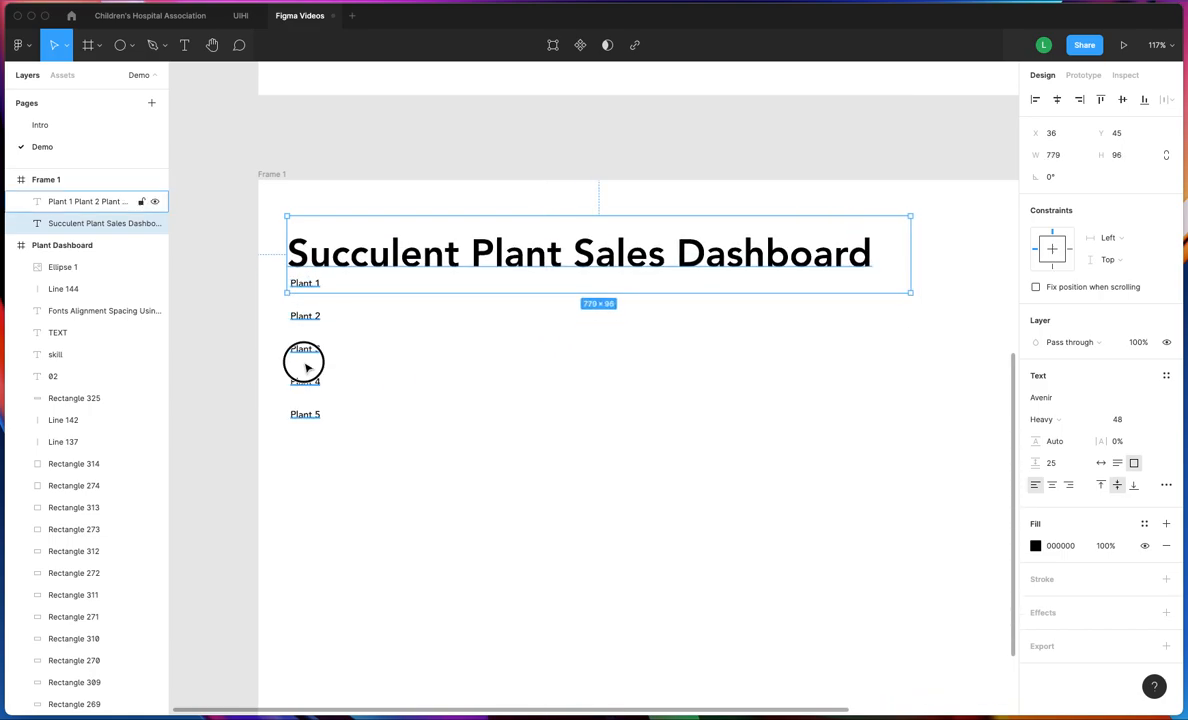
Delete the plant list and move the title to about X 73, Y 99 in Frame 1
left_click(307, 366)
left_click(311, 357)
key("Delete")
left_click(554, 270)
left_click_drag(554, 270, 585, 275)
scroll(694, 427, "right", 2)
Try the Averia Gruesa Libre font on the dashboard title
left_click(1147, 403)
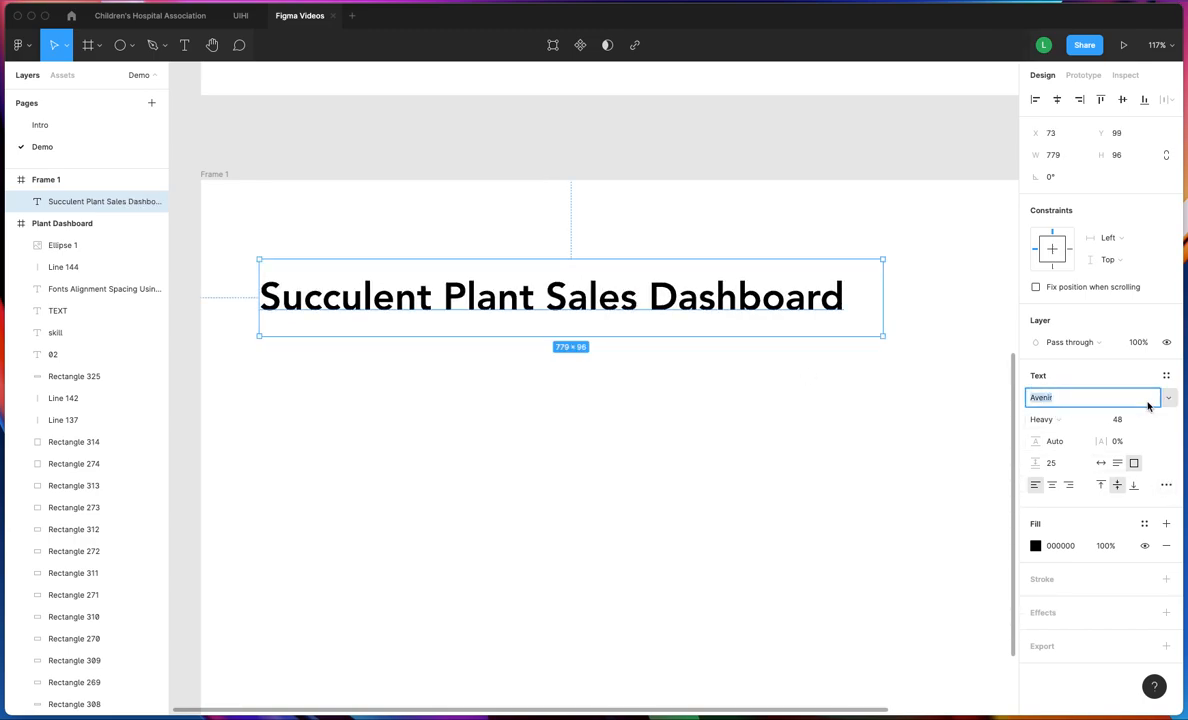
left_click(1170, 399)
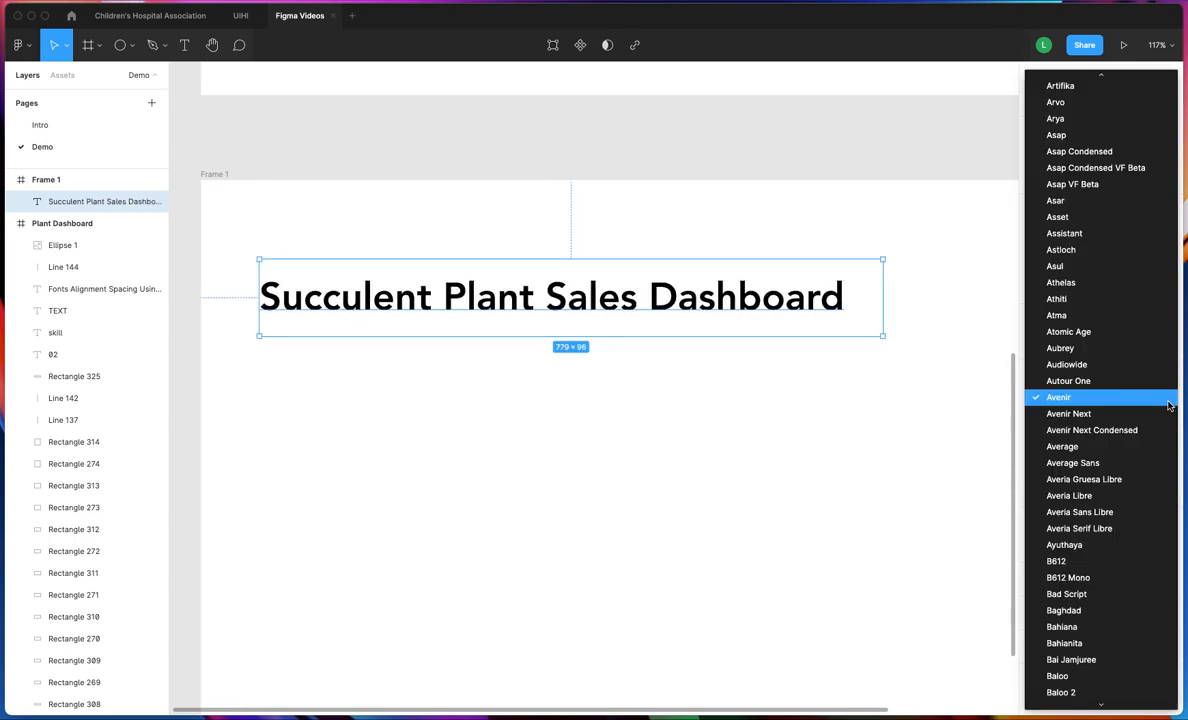
left_click(1125, 484)
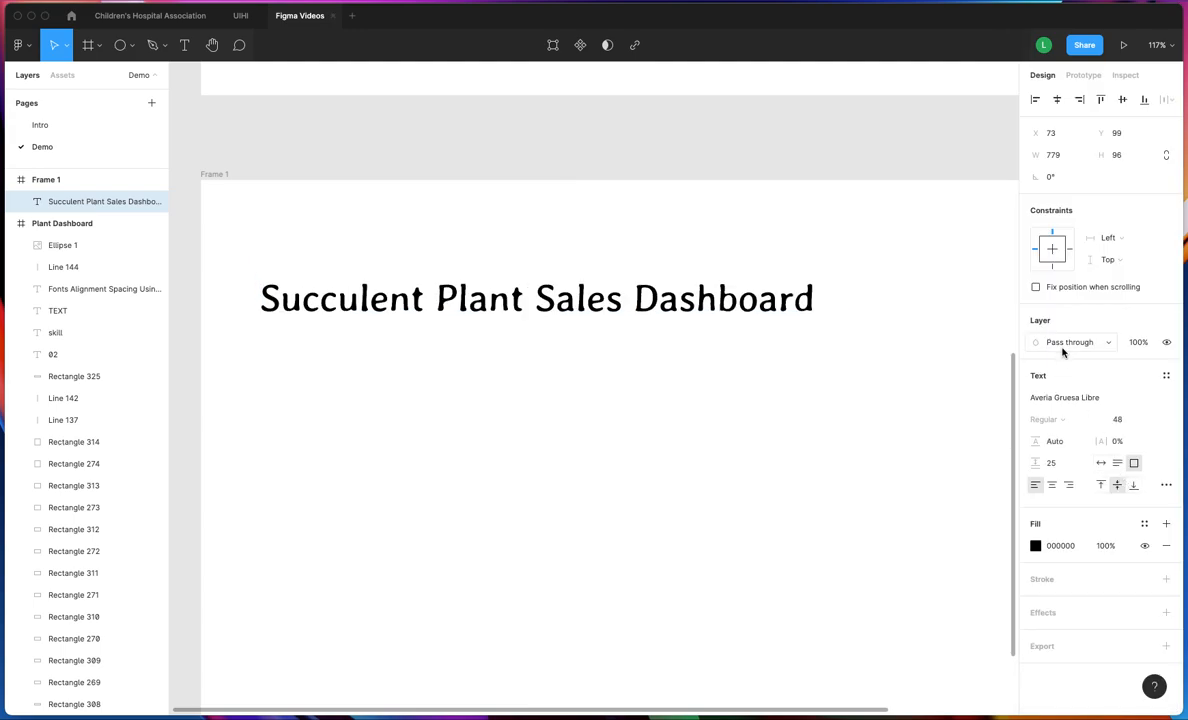
Preview successive font families on the dashboard title and settle on Barlow Condensed
left_click(1063, 399)
key("Down")
key("Down")
key("Down")
key("Down")
key("Up")
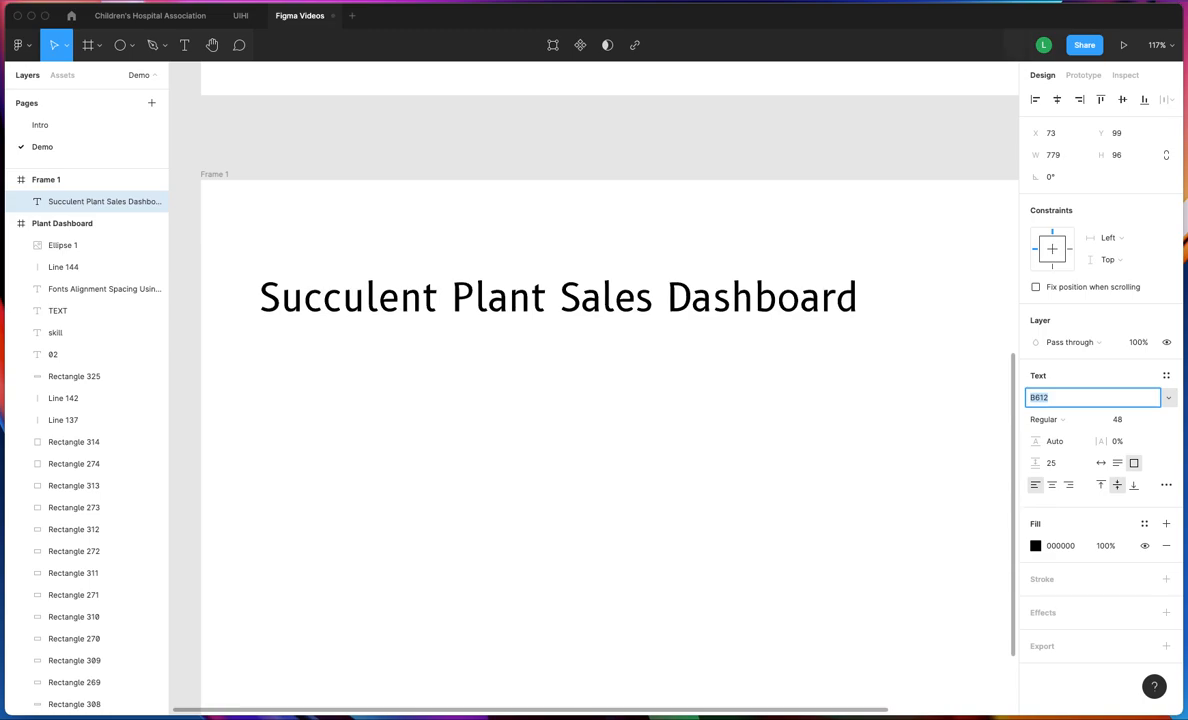
key("Down")
key("Up")
key("Down")
key("Down")
key("Down")
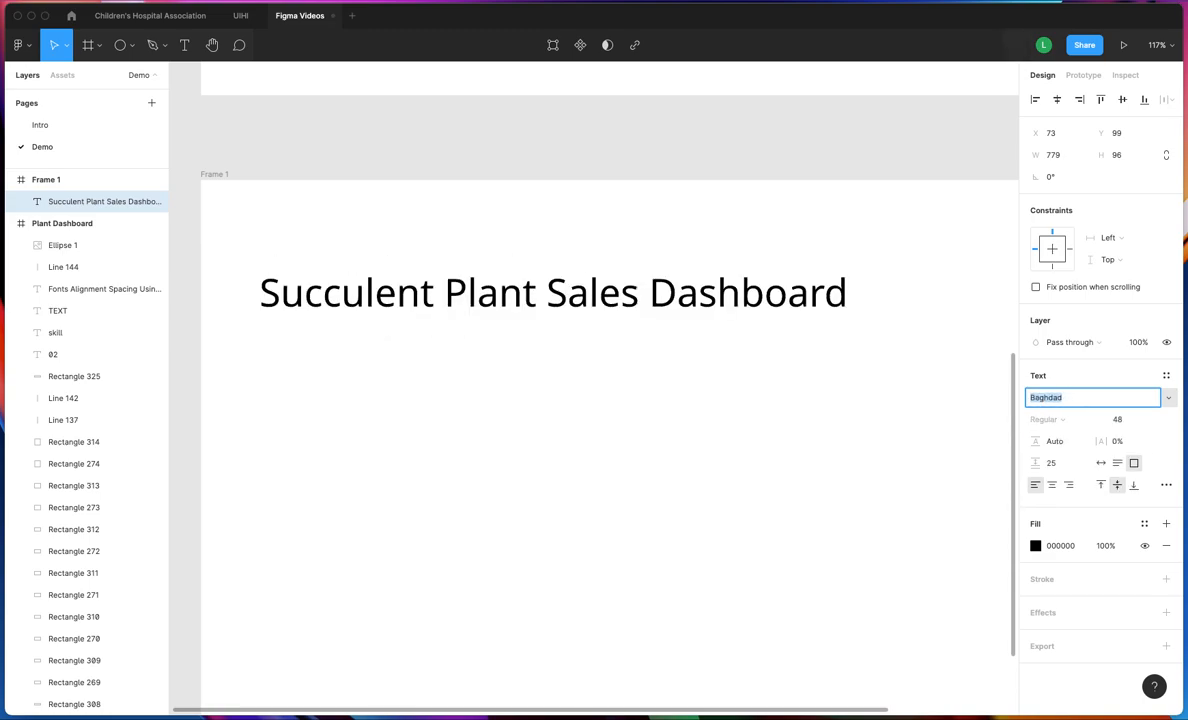
key("Down")
key("Down")
key("Down")
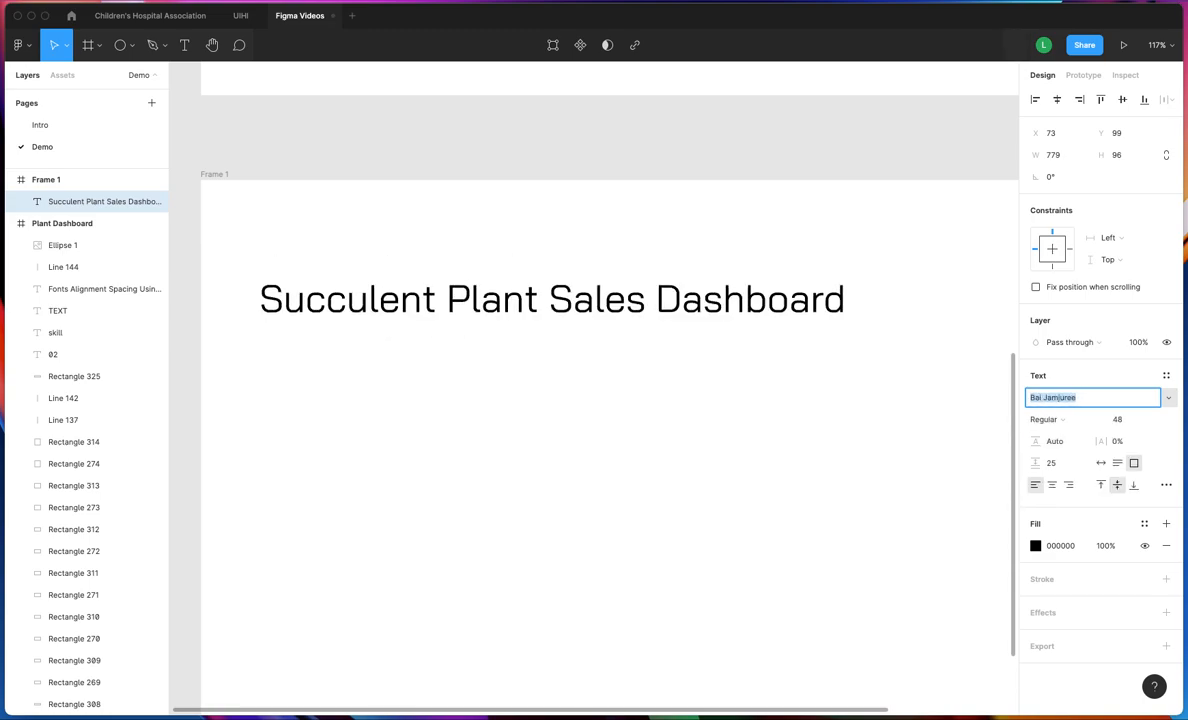
key("Down")
key("Down")
key("Down")
key("Down")
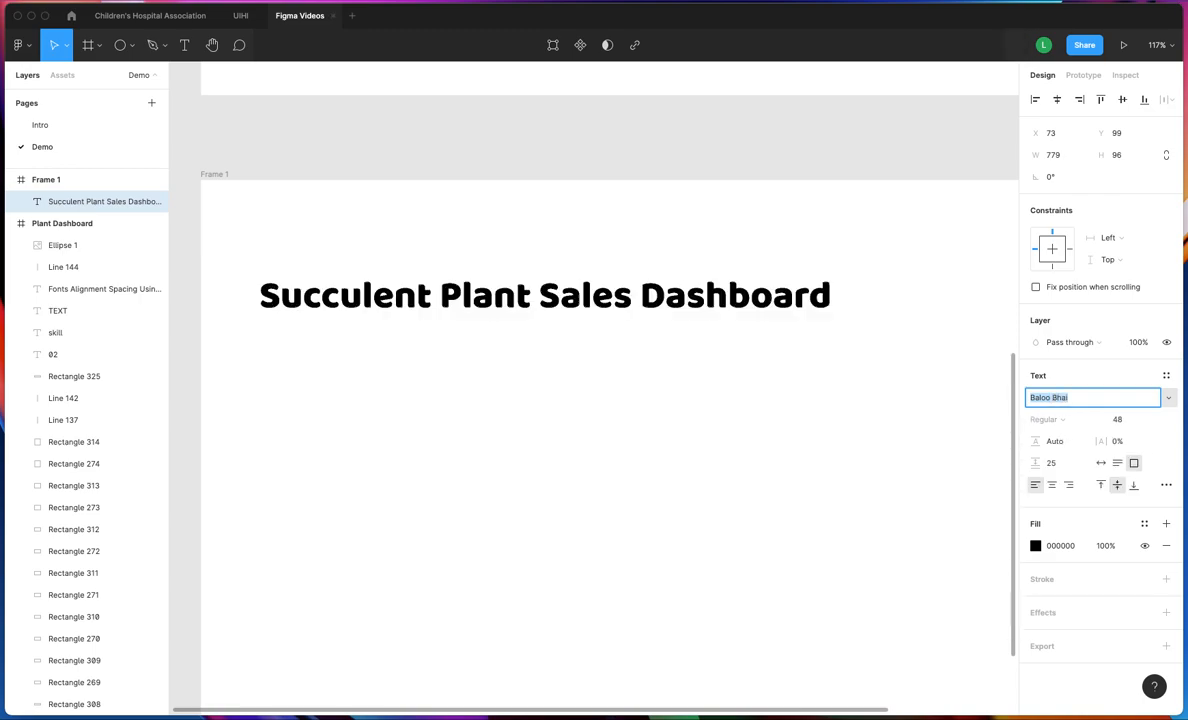
key("Down")
key("Down")
key("Down")
key("Down")
key("Down")
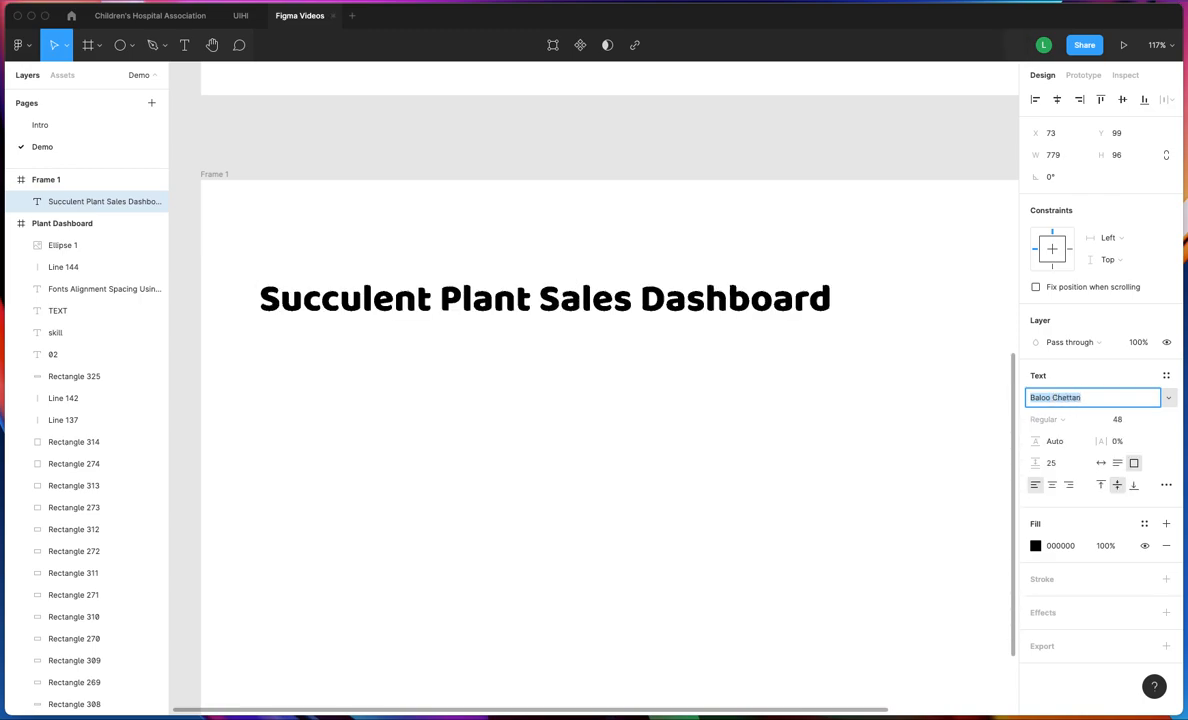
key("Down")
key("Down")
key("Down")
key("Down")
key("Down")
key("Down")
key("Down")
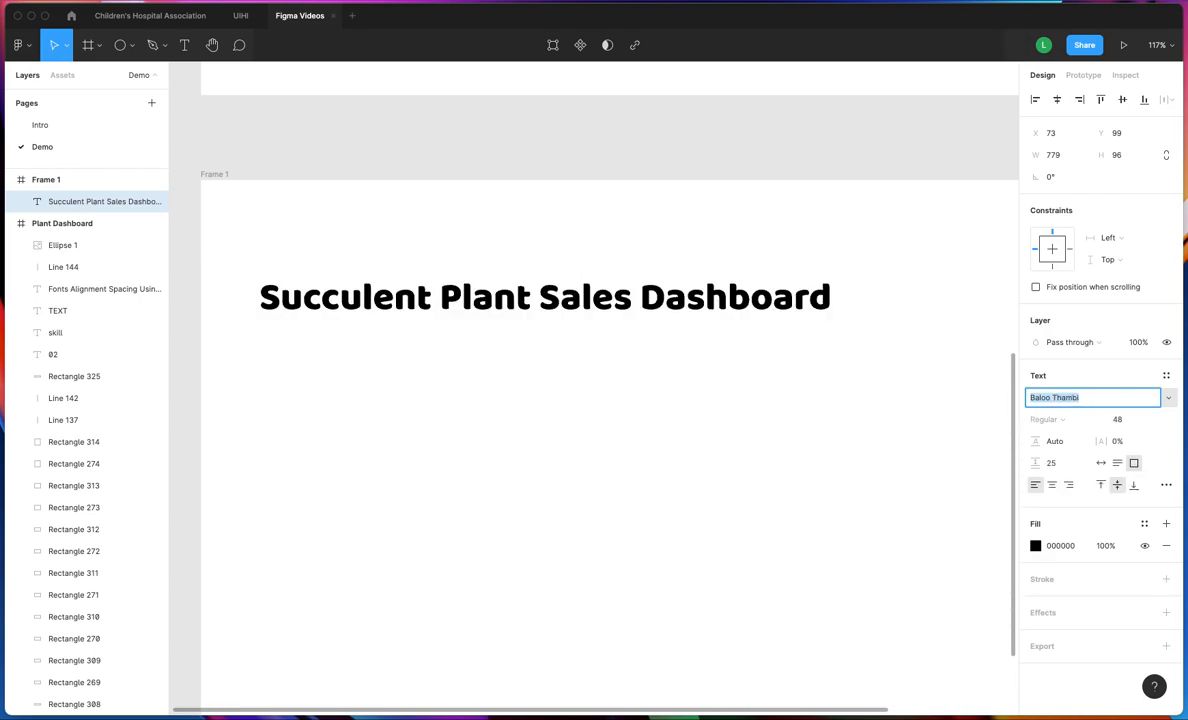
key("Down")
key("Down")
key("Down")
key("Down")
key("Down")
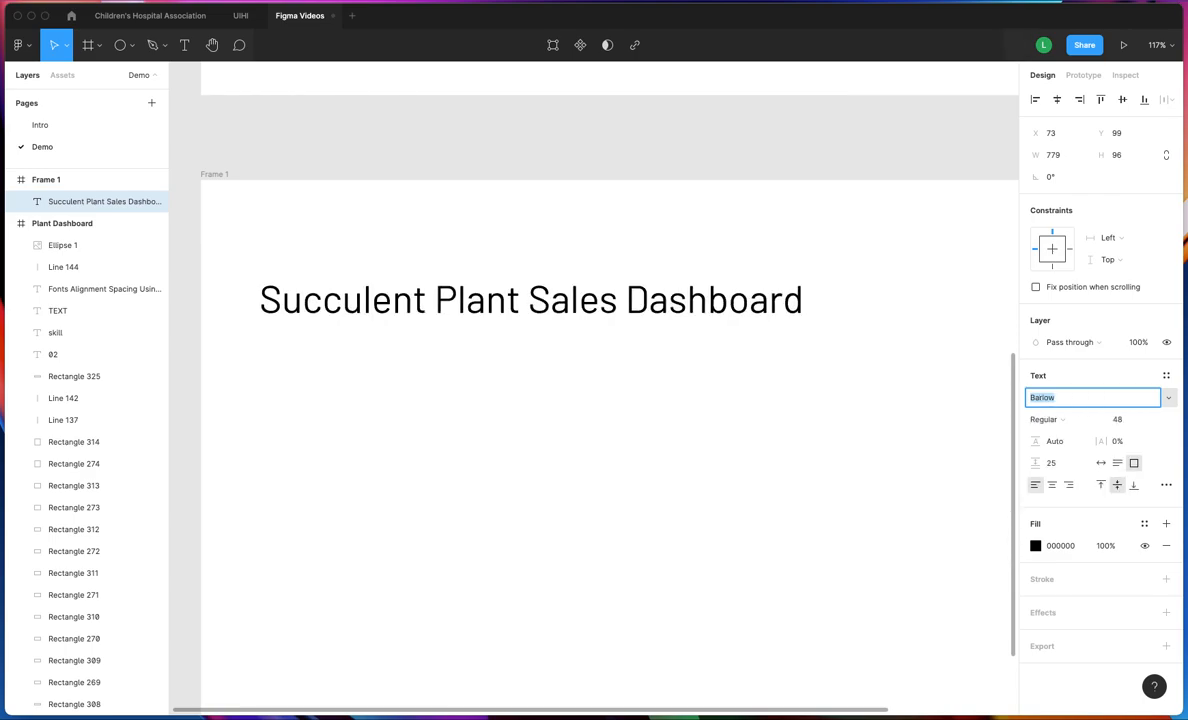
key("Down")
key("Down")
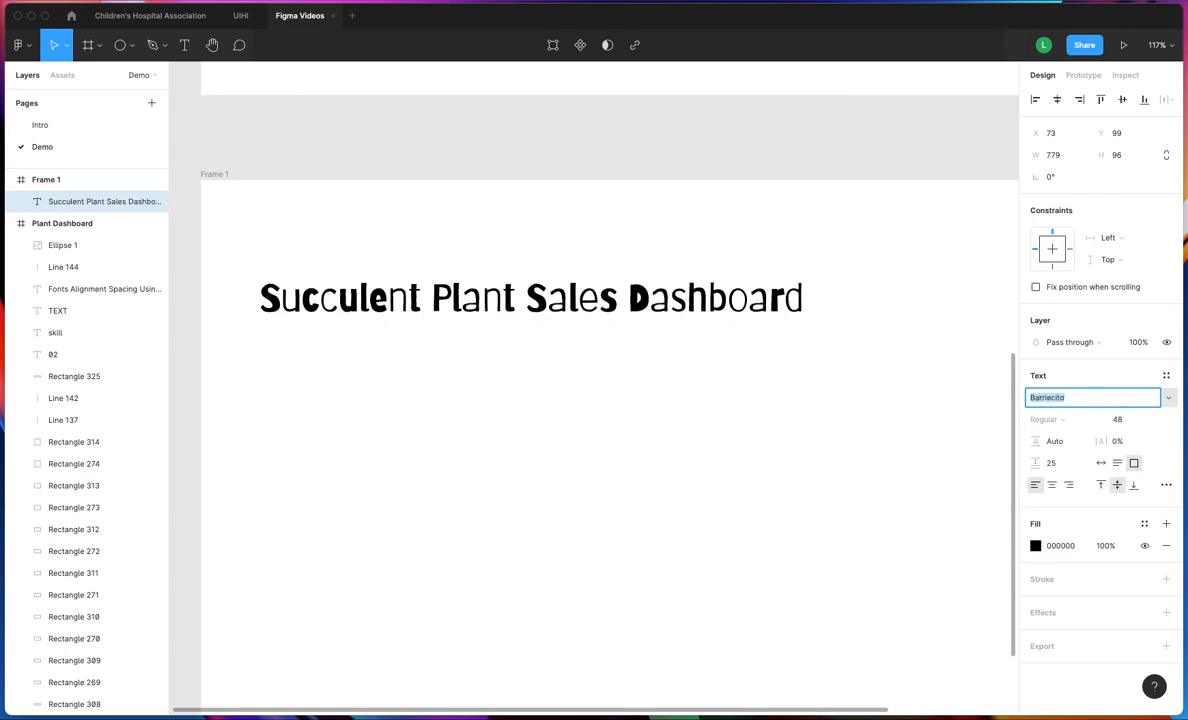
key("Up")
key("Down")
key("Up")
key("Up")
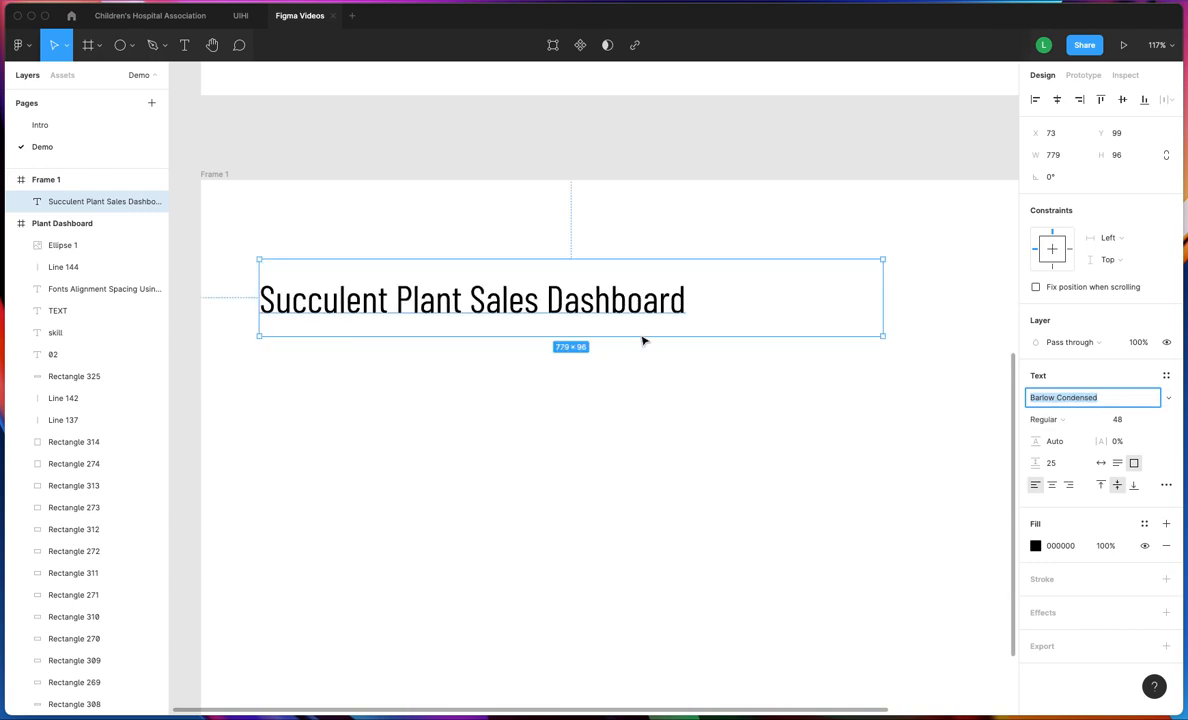
Shrink the title's text box to about 621 by 67 around the text
left_click_drag(882, 335, 756, 313)
scroll(597, 350, "left", 3)
scroll(597, 350, "up", 5)
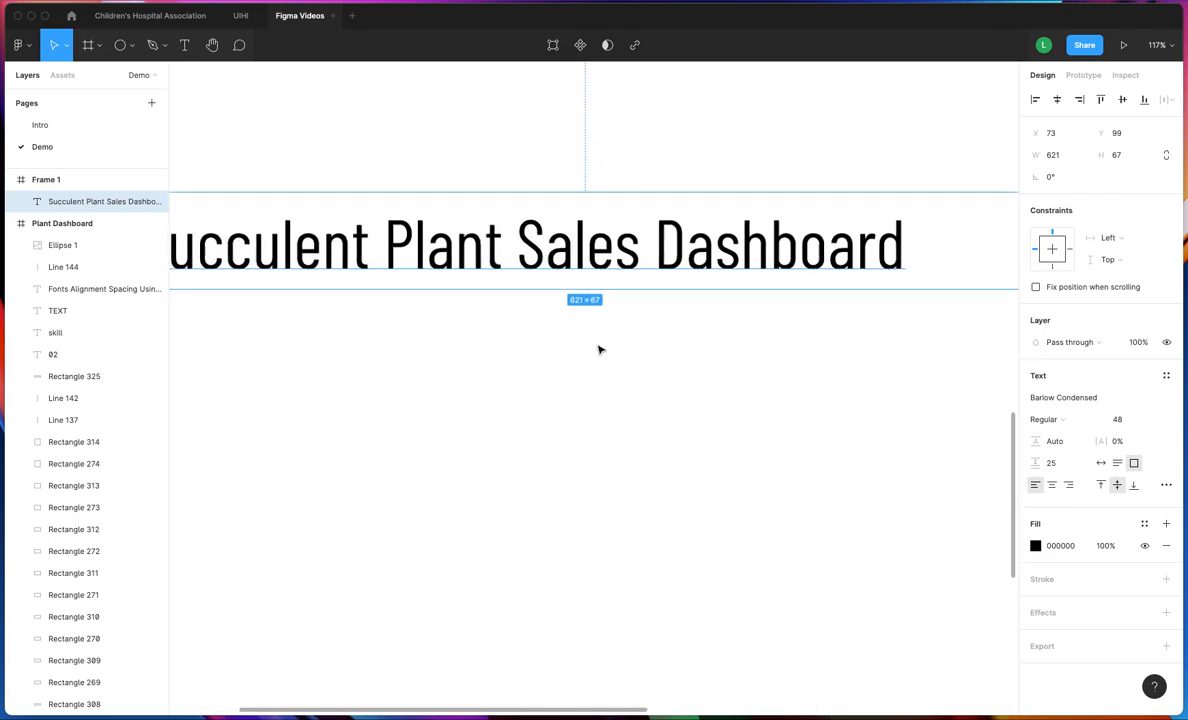
scroll(599, 347, "down", 2)
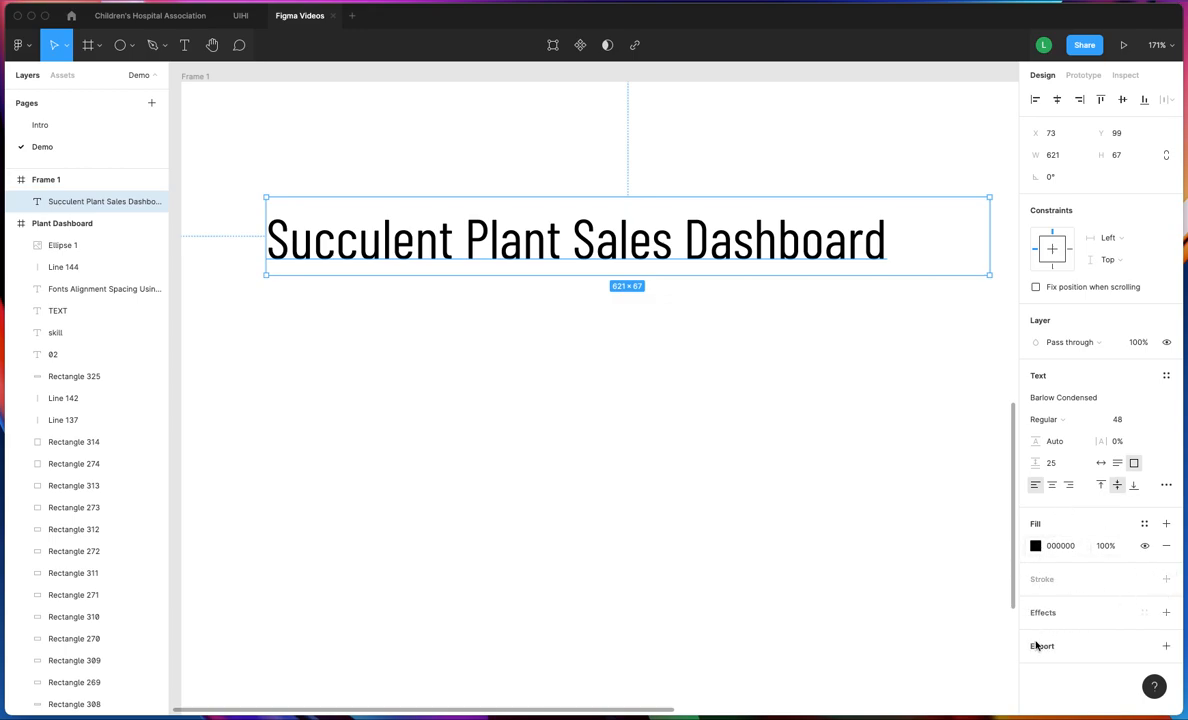
Change the title's fill to dark green 1E724F and display its colour values as RGB
left_click(1036, 546)
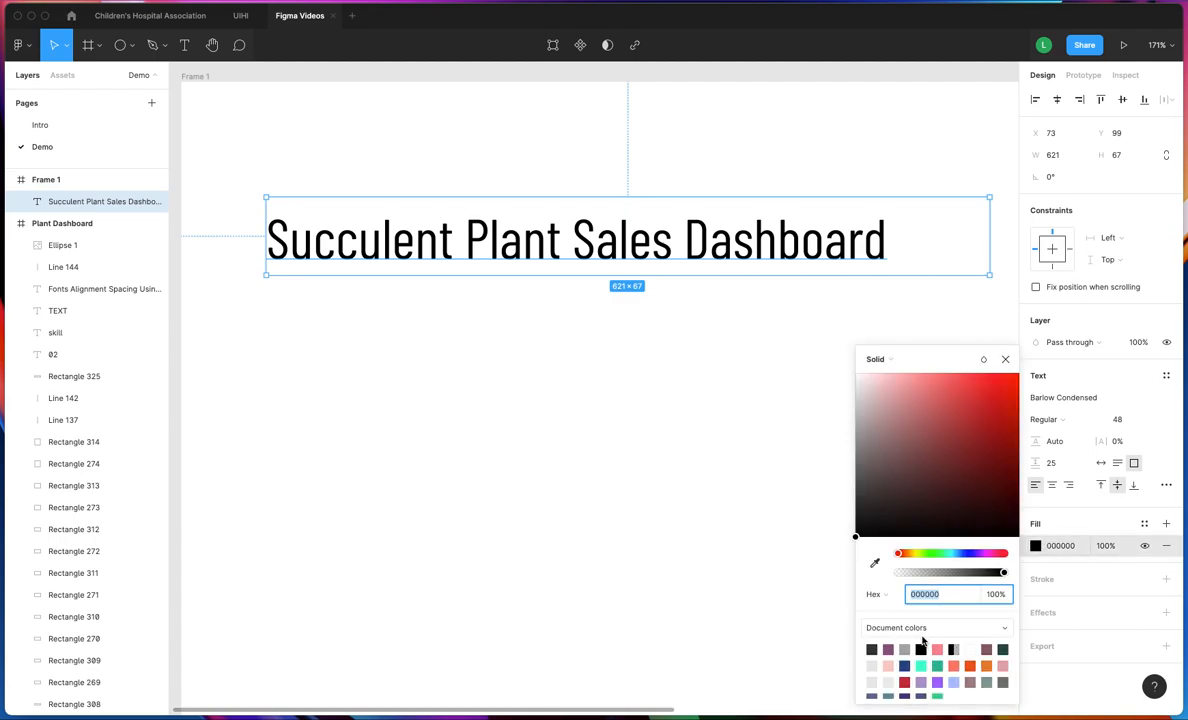
left_click(988, 681)
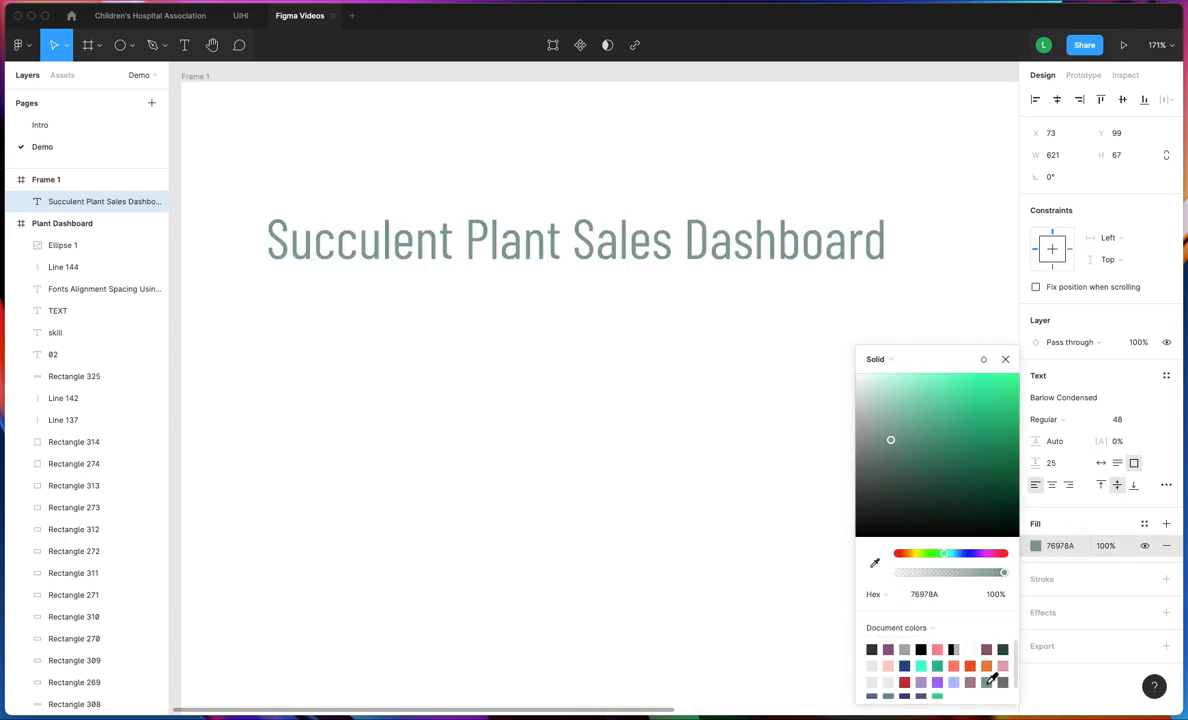
left_click_drag(891, 443, 977, 472)
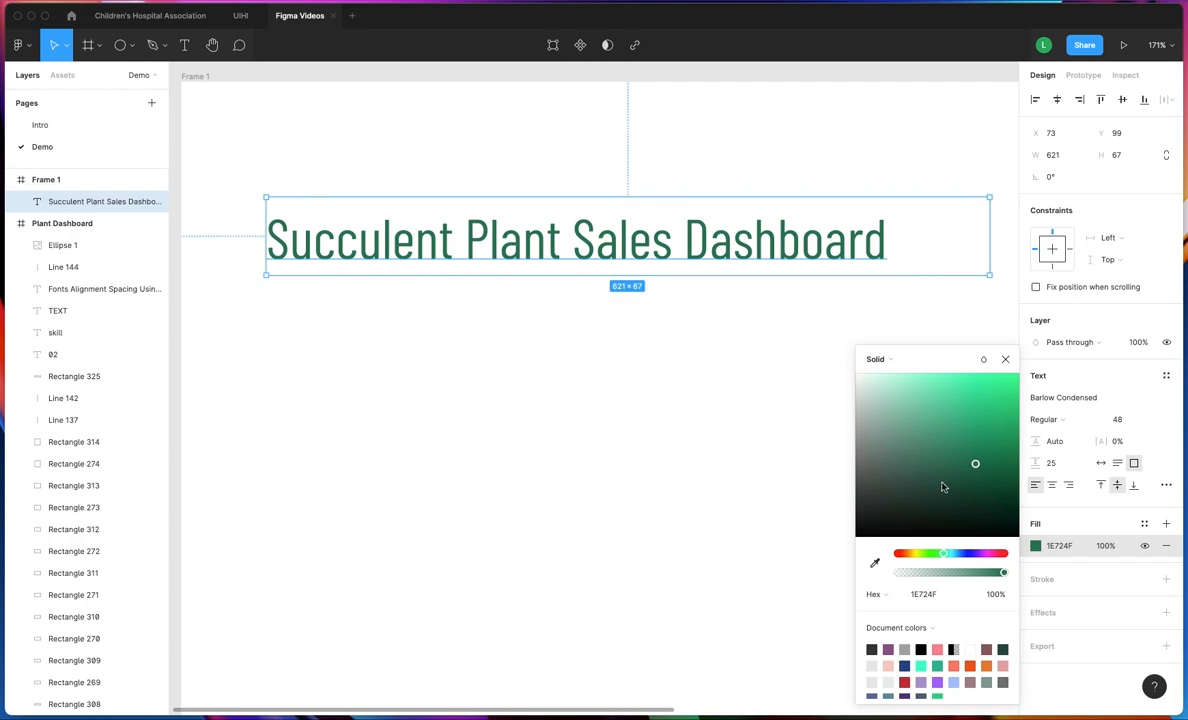
left_click(877, 594)
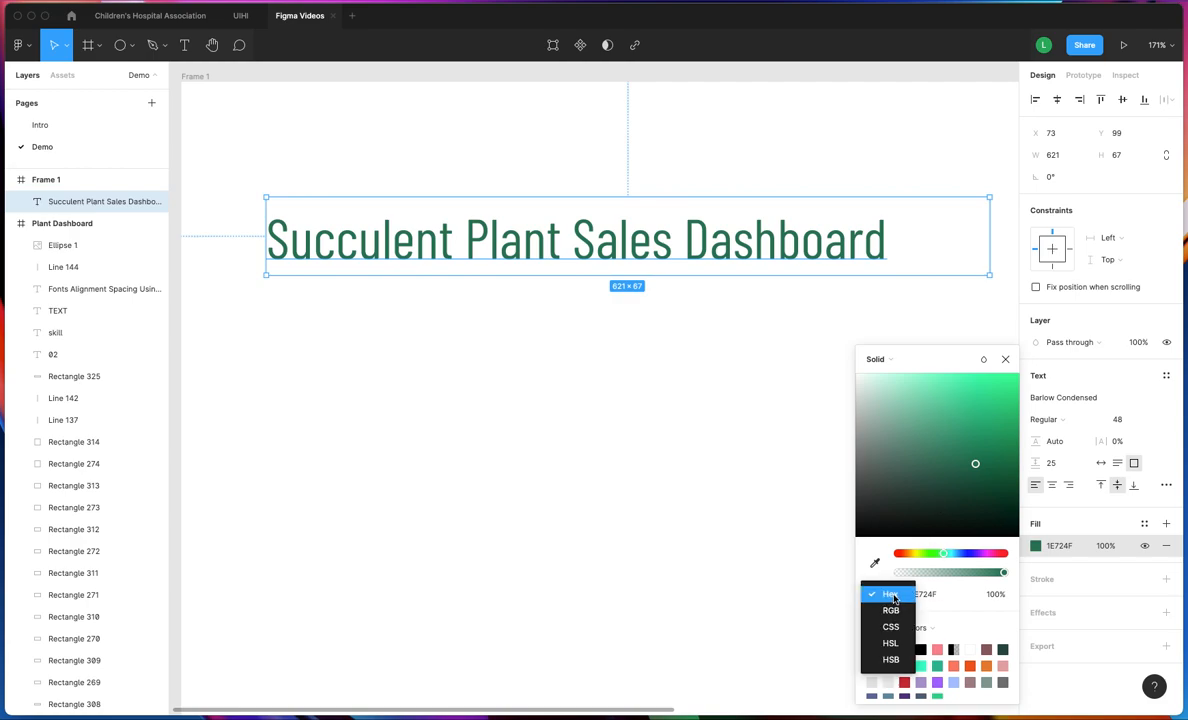
left_click(890, 611)
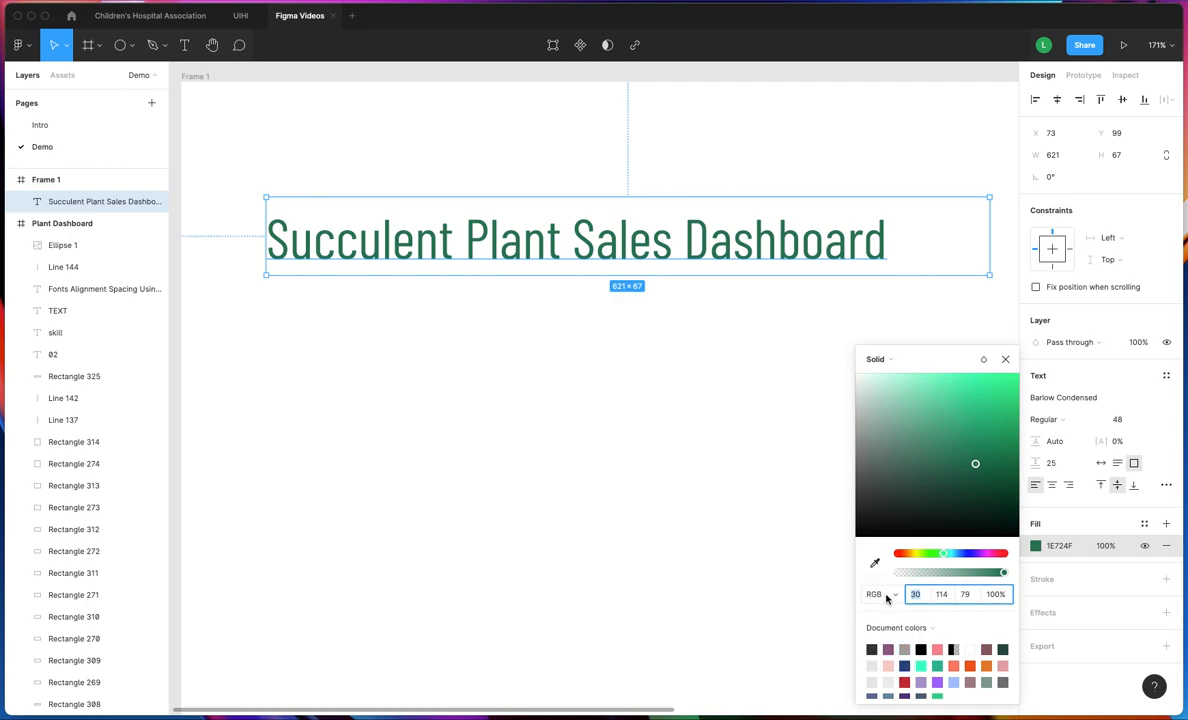
Step the title's fill values through HSL back to Hex and shift the fill's hue to teal green 1E7263
left_click(875, 596)
left_click(888, 624)
left_click(875, 594)
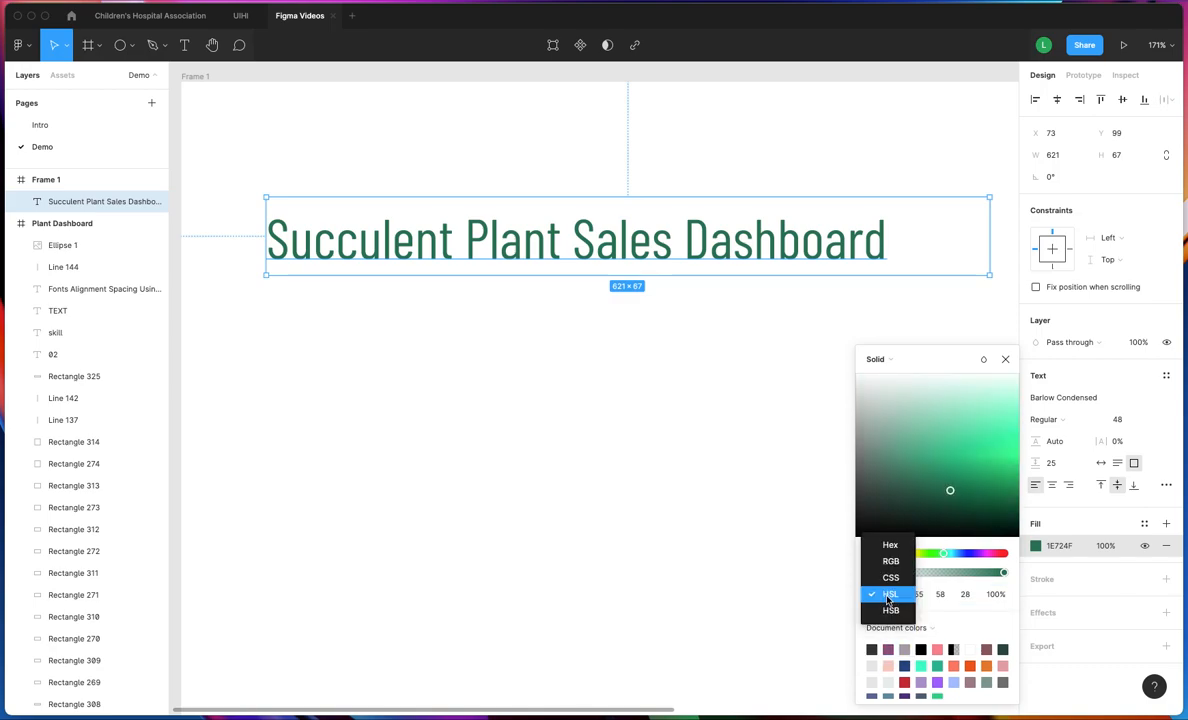
left_click(888, 545)
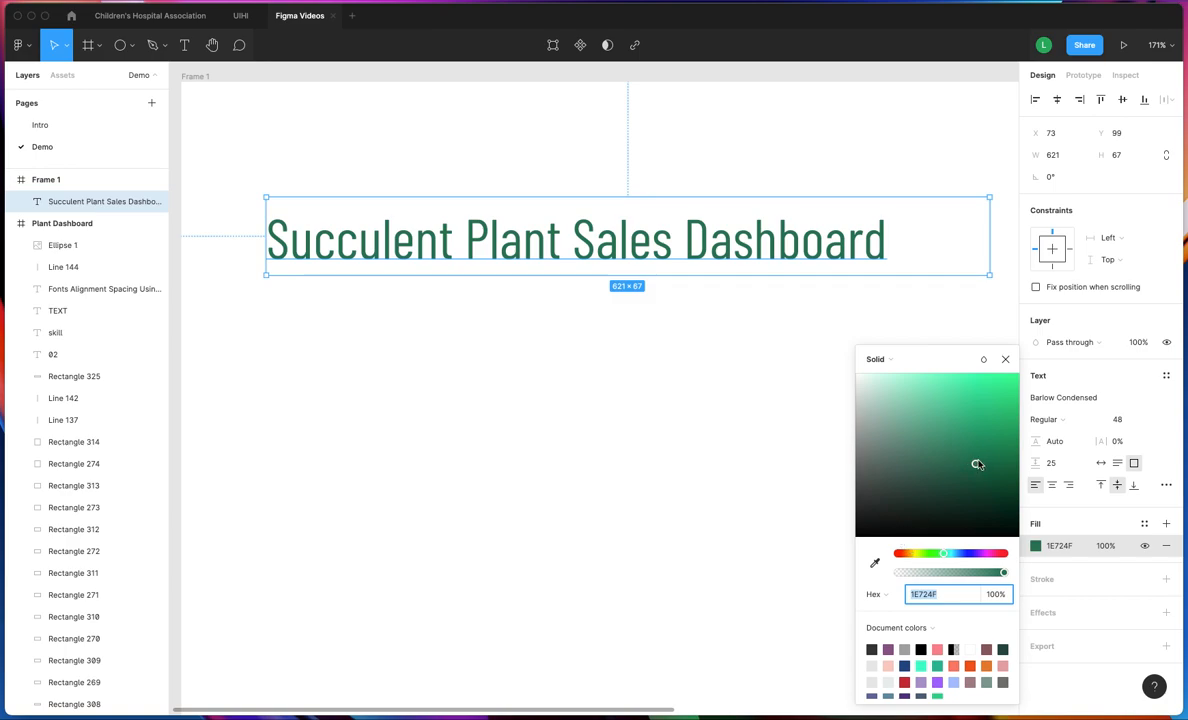
mouse_move(943, 560)
left_mouse_down()
mouse_move(986, 554)
mouse_move(918, 553)
mouse_move(947, 553)
left_mouse_up()
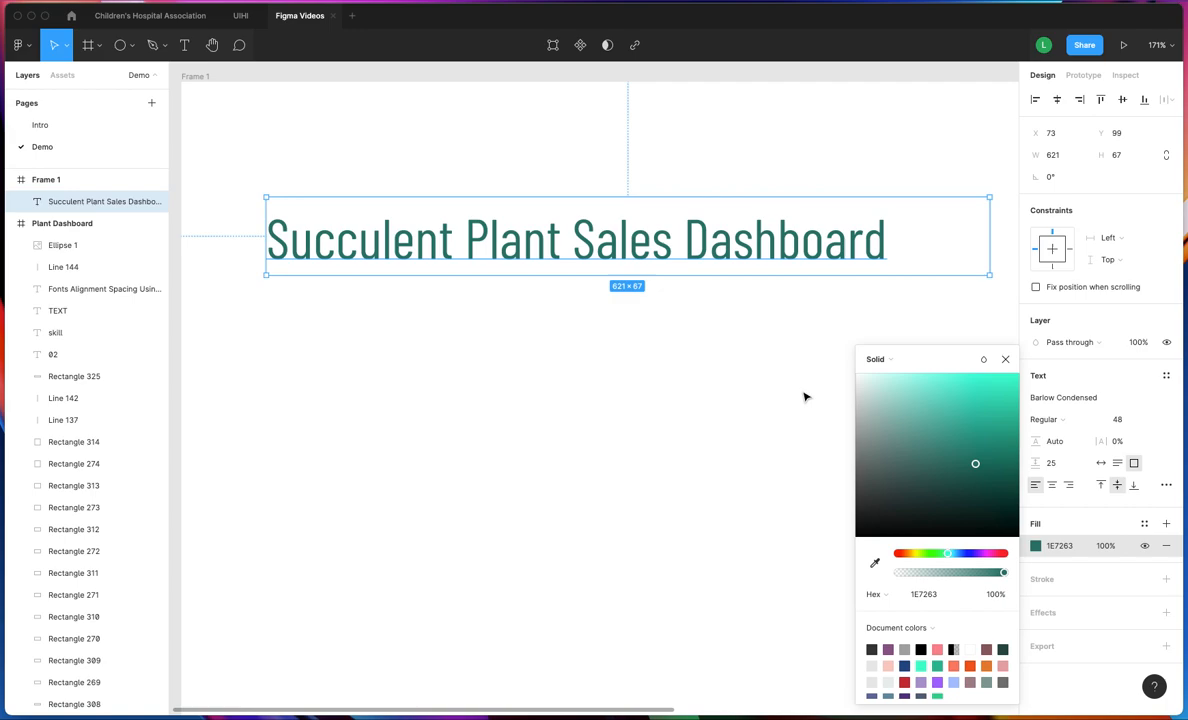
Try a linear gradient from green 1E7263 to purple 895182 on the title and revert to the solid fill
left_click(891, 362)
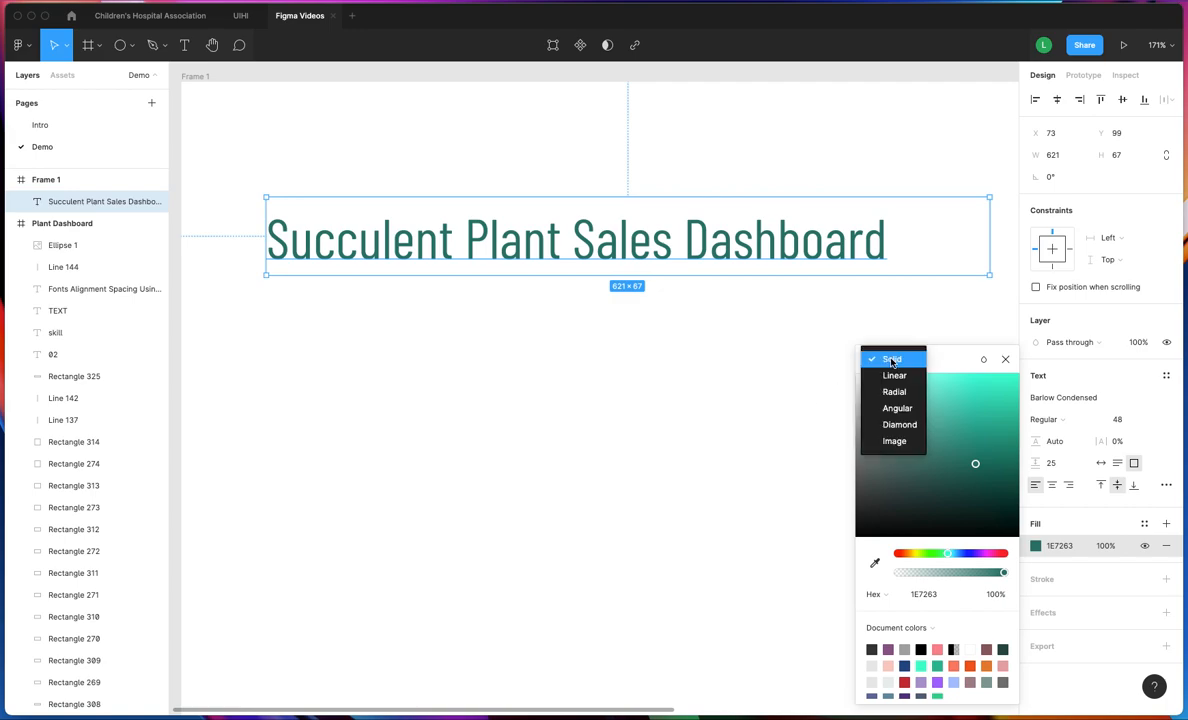
left_click(893, 377)
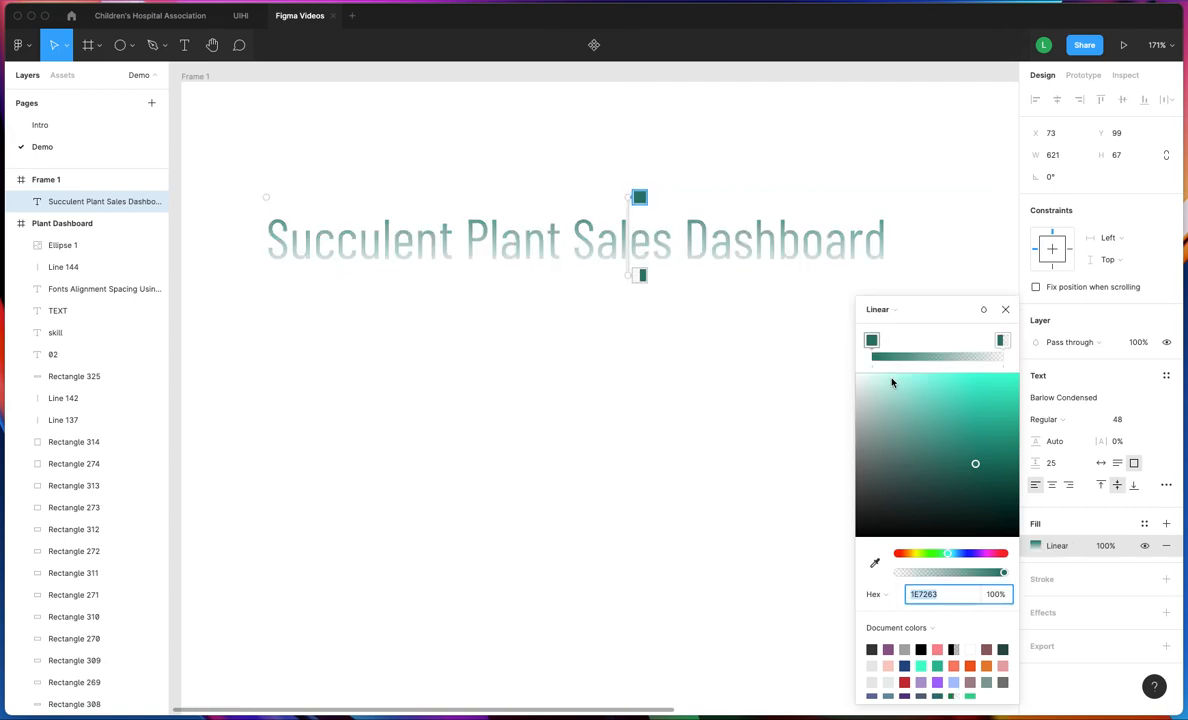
left_click(997, 342)
left_click(888, 649)
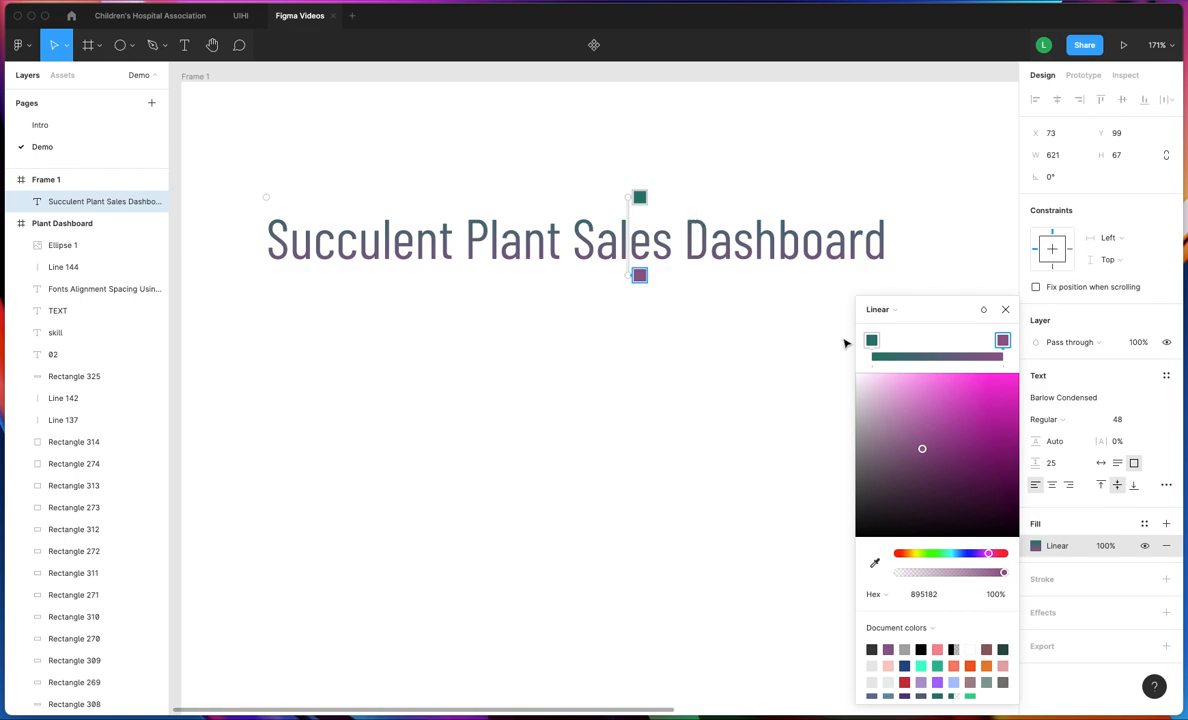
left_click(874, 309)
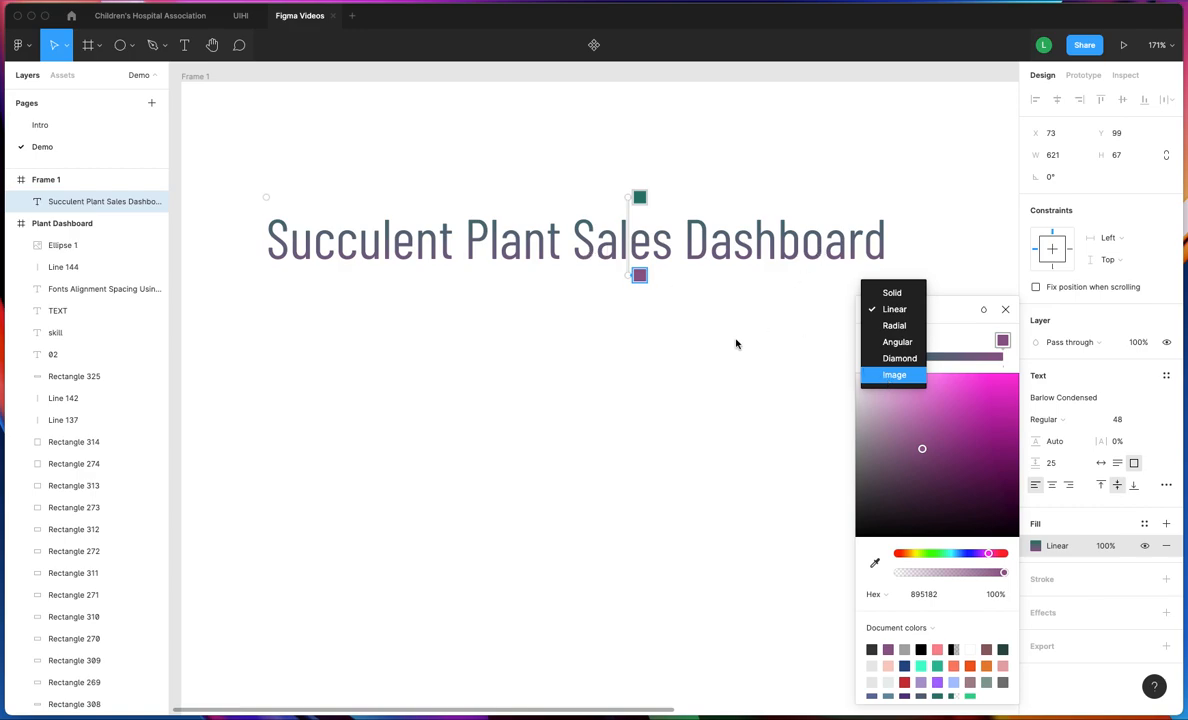
left_click(983, 261)
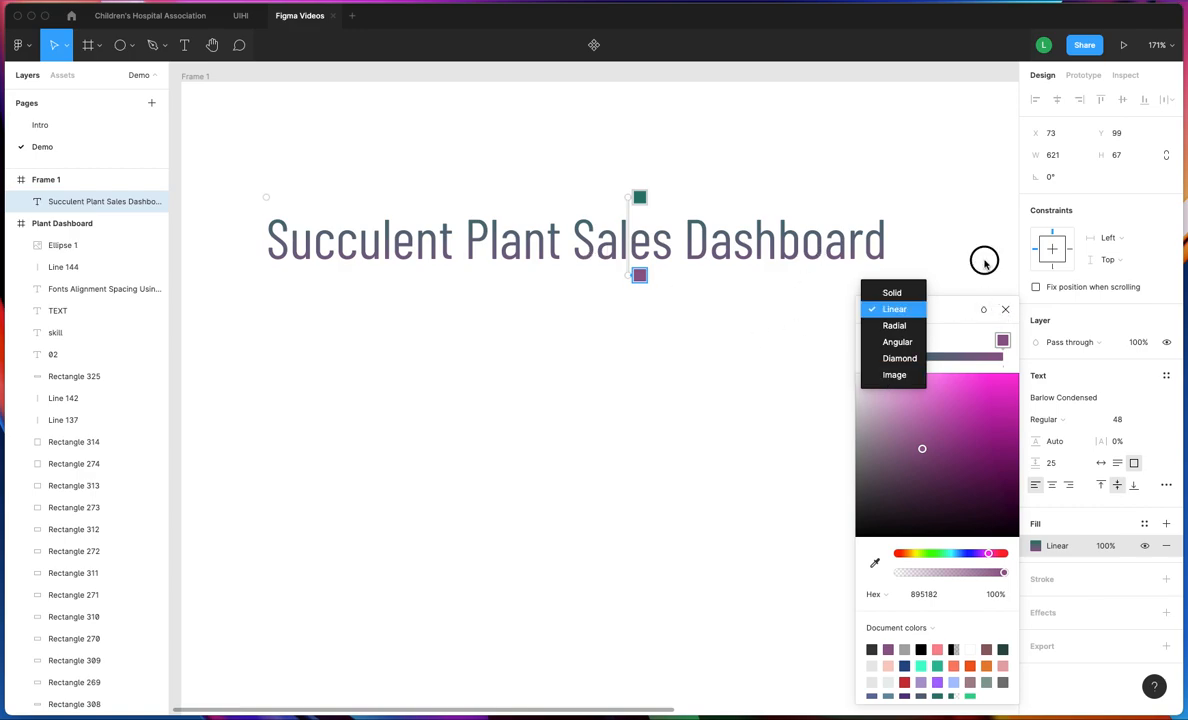
left_click(1003, 310)
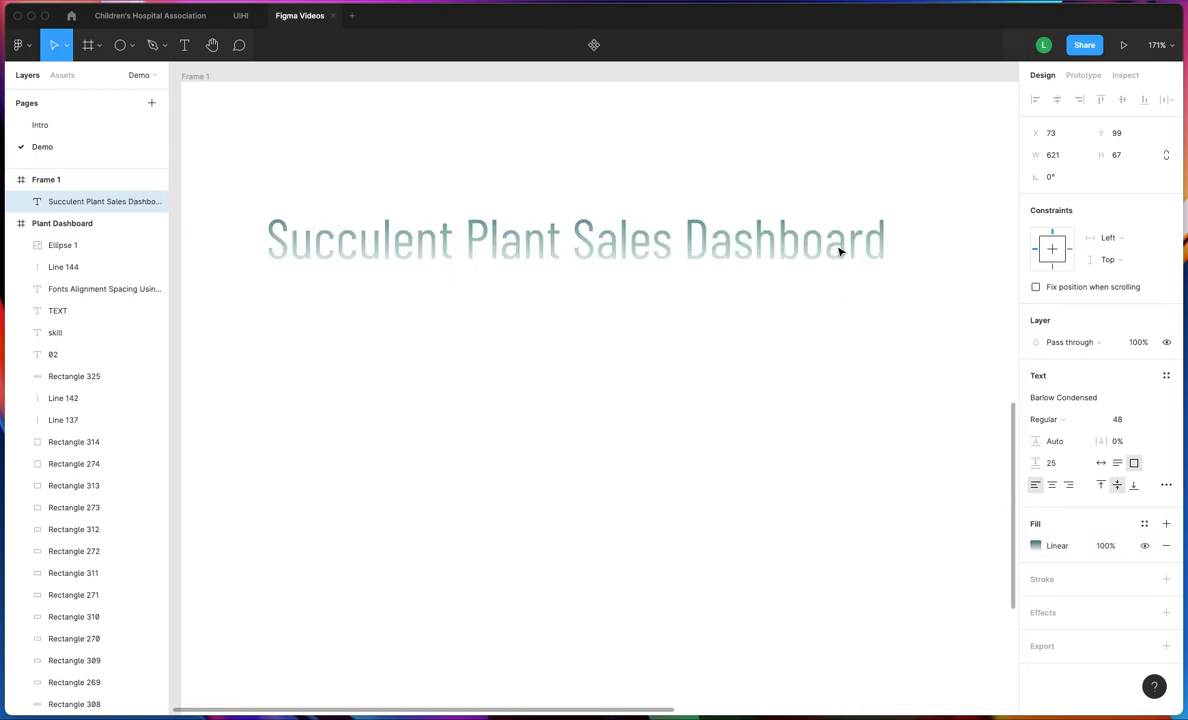
key("super+z")
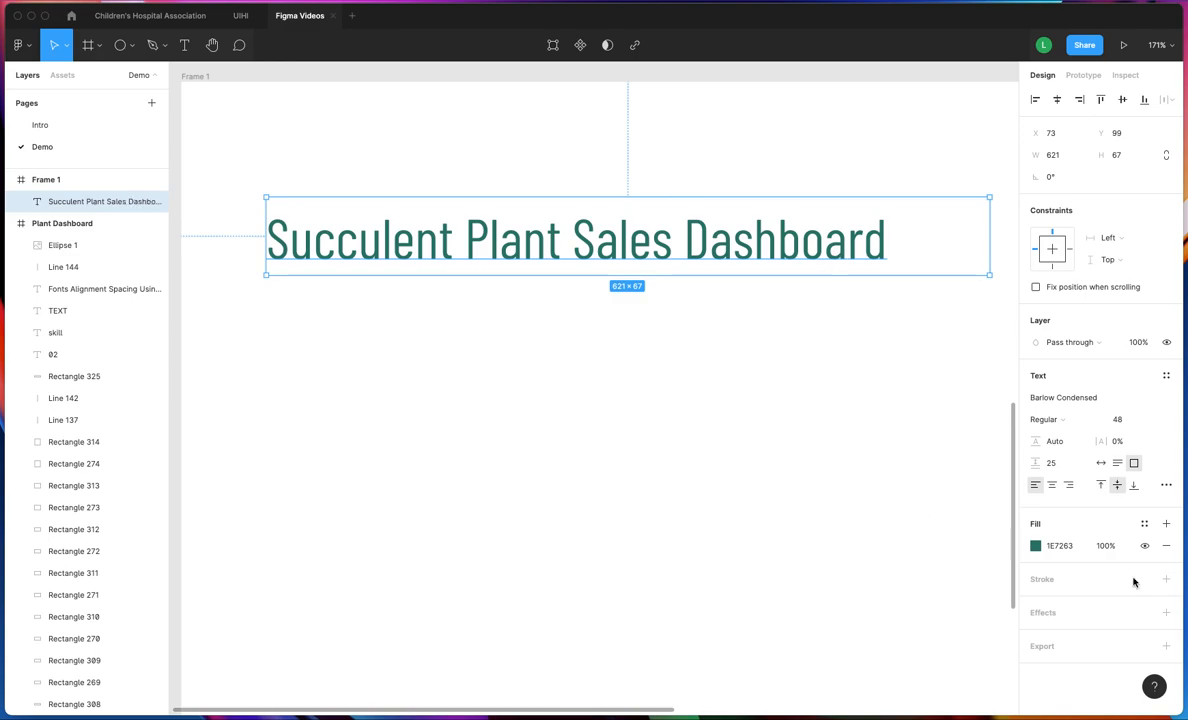
Add a 1-wide outside stroke to the title, hiding the fill and colouring the outline orange F24E1E
left_click(1166, 580)
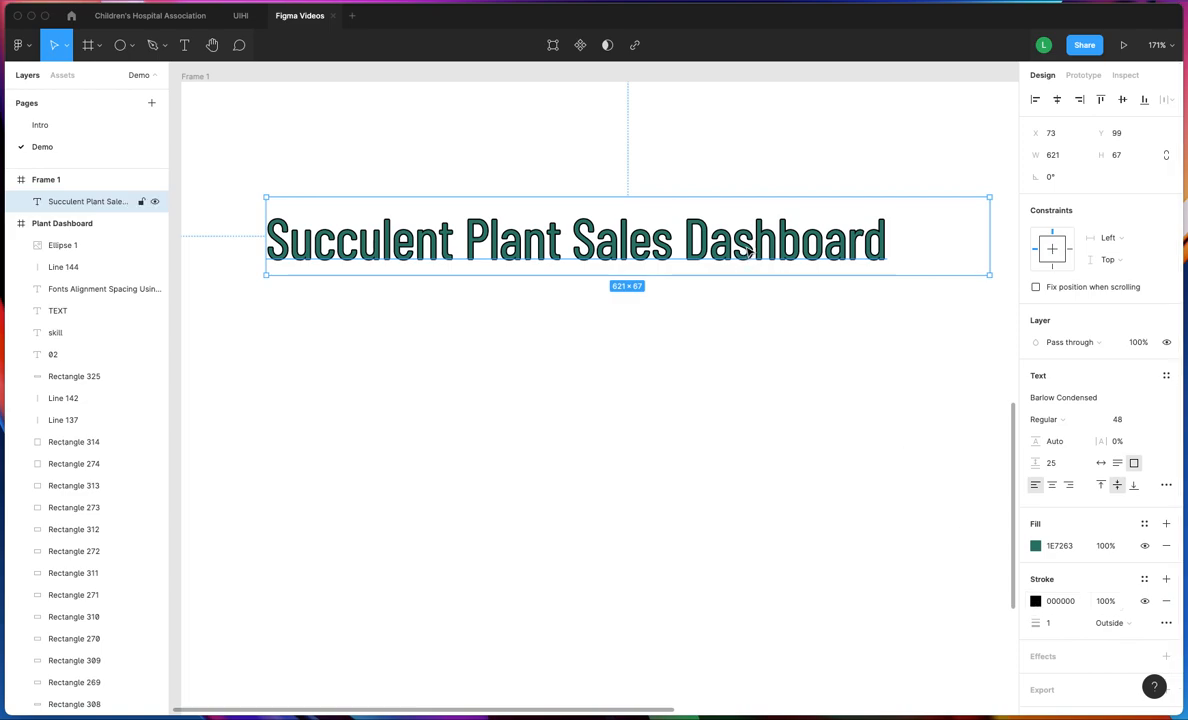
left_click(1145, 547)
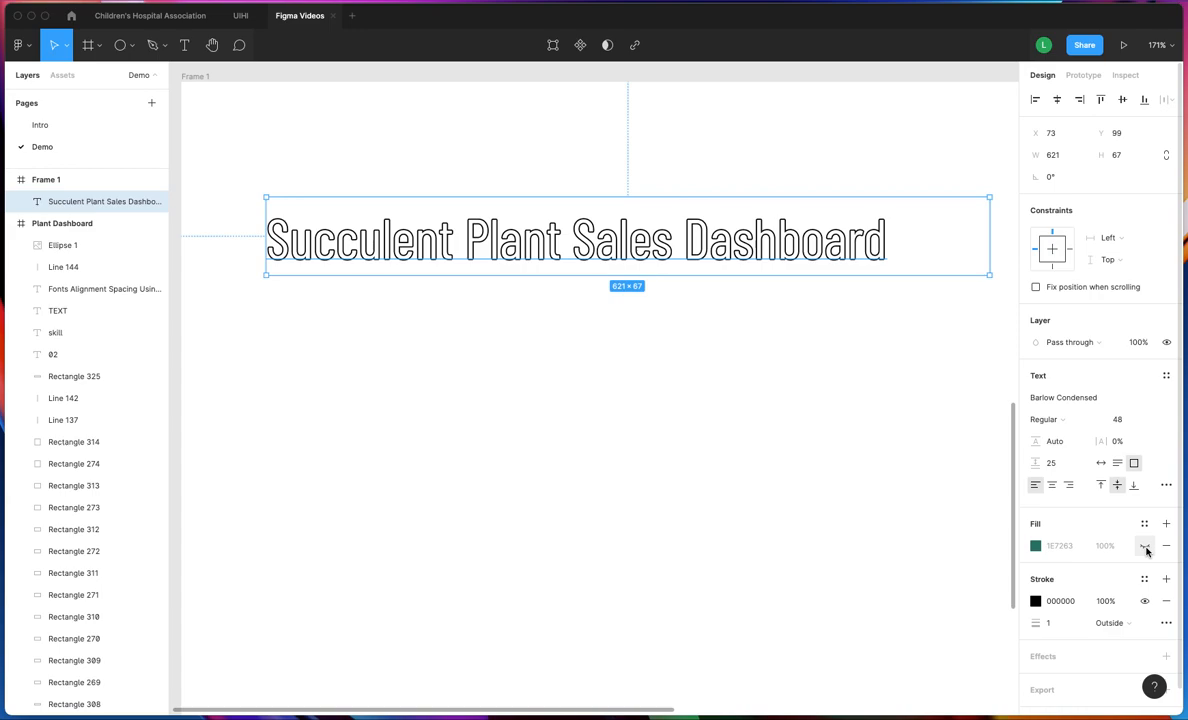
left_click(1035, 601)
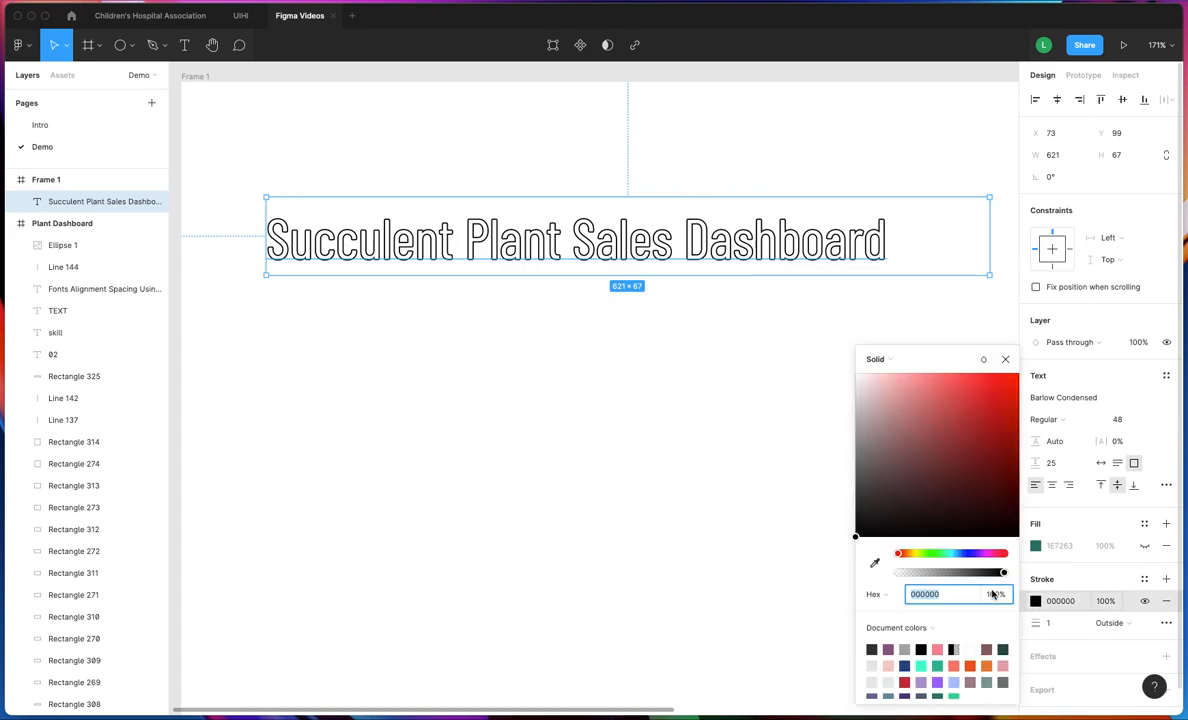
left_click_drag(855, 537, 974, 426)
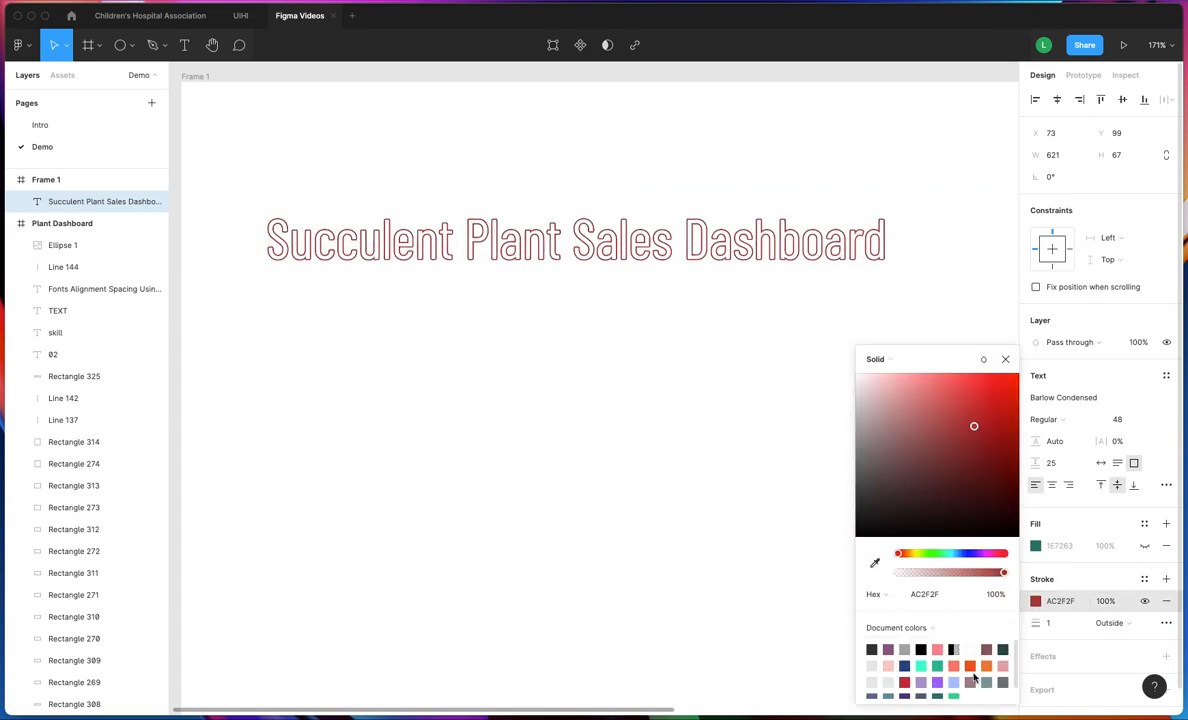
left_click(972, 664)
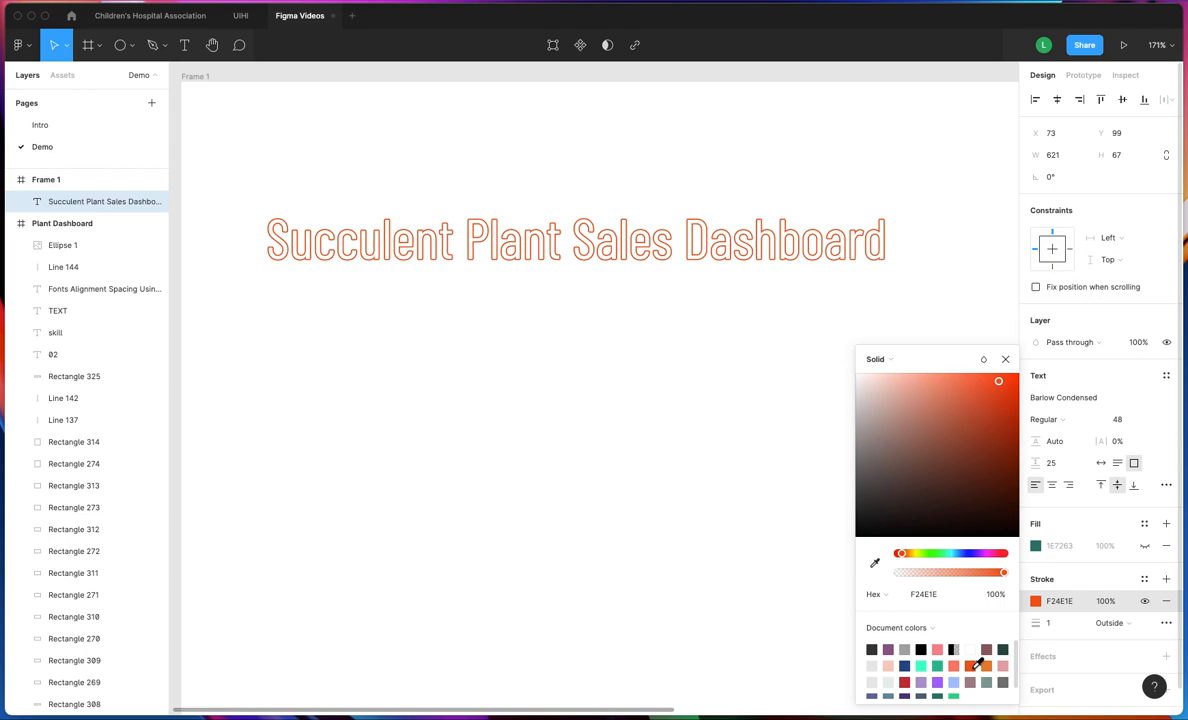
left_click(1006, 360)
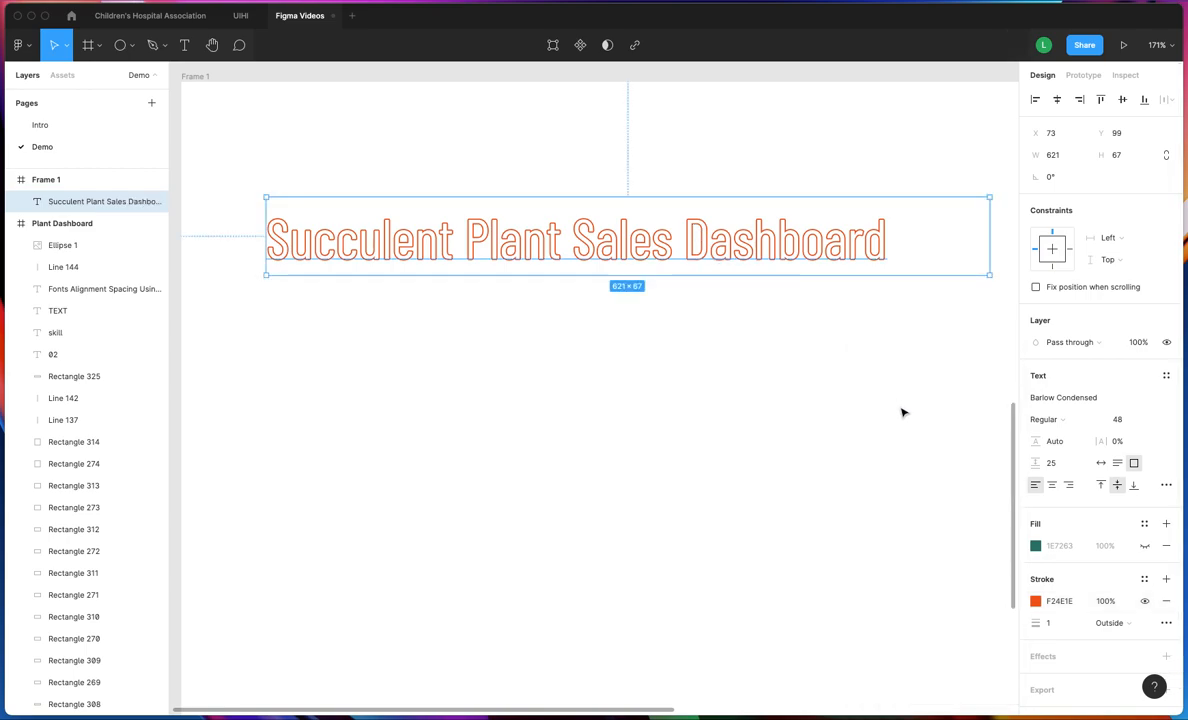
Show the title's green fill again and remove its orange stroke
left_click(1145, 546)
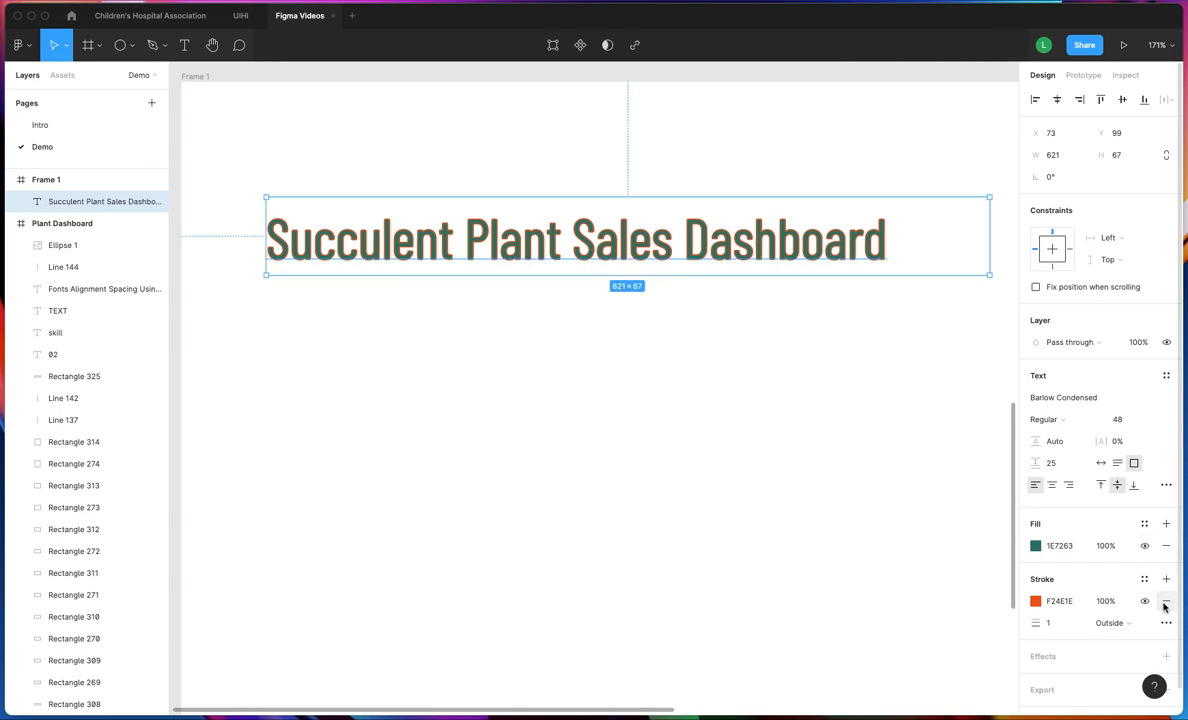
left_click(1165, 601)
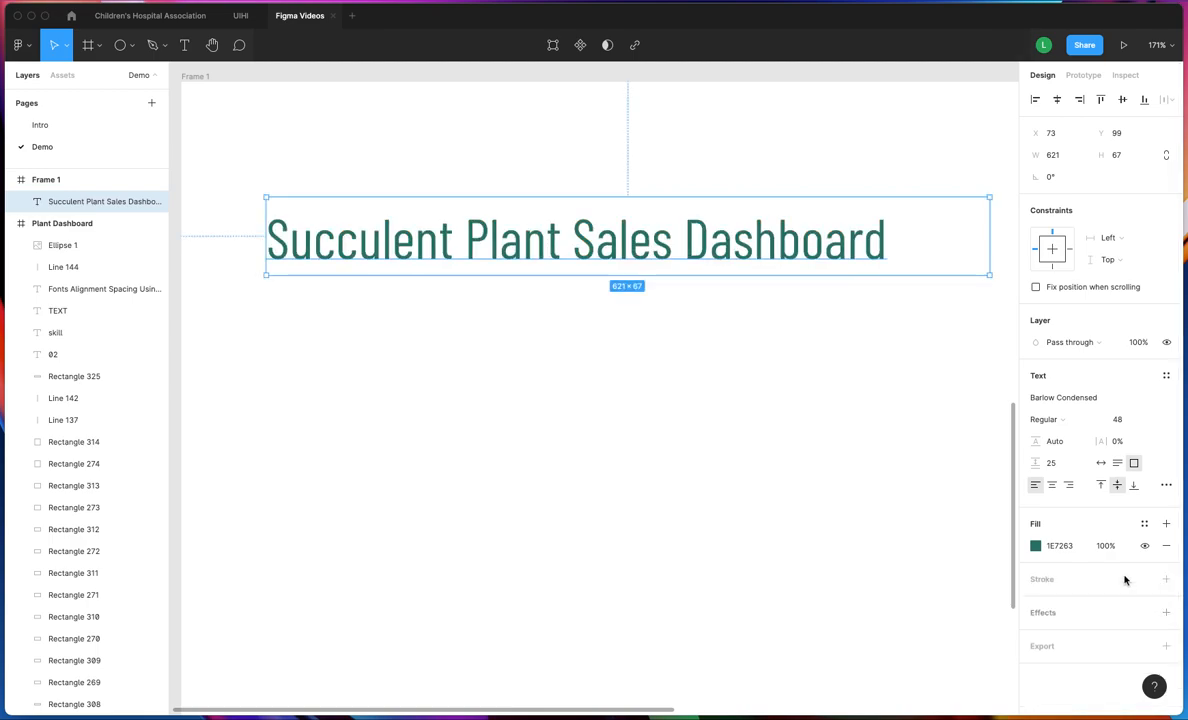
Add a drop shadow to the title with an X offset of 4 and a blur of 10
left_click(1166, 612)
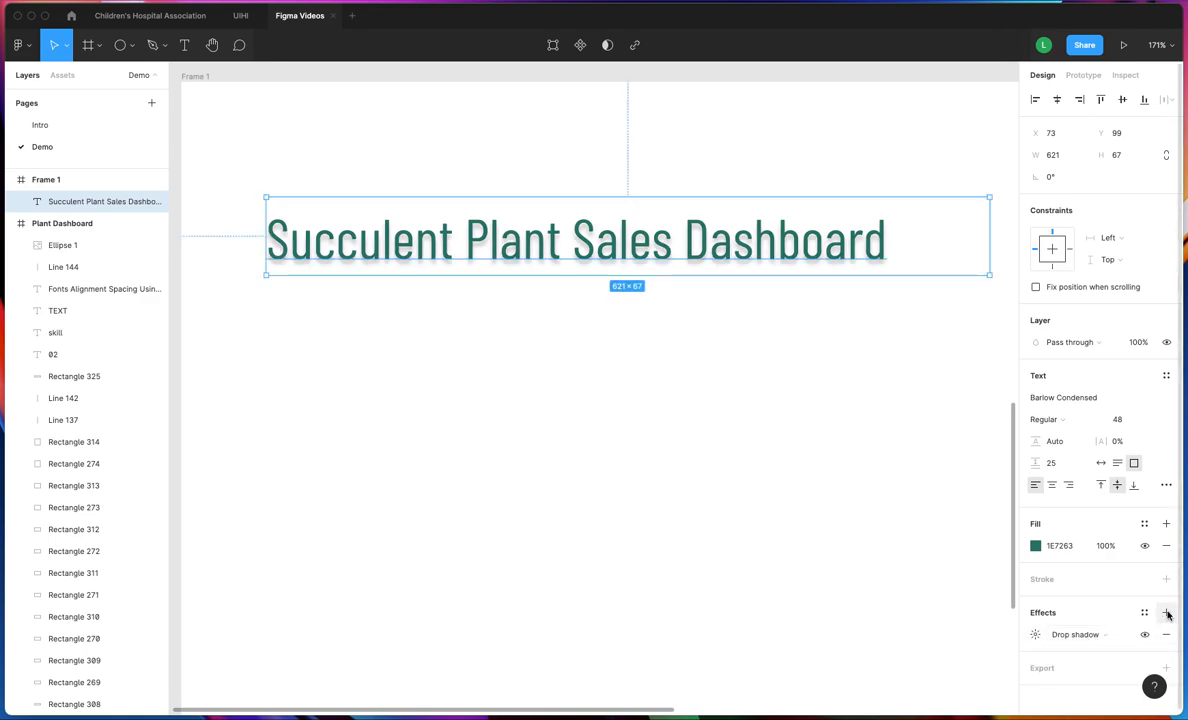
left_click(1033, 637)
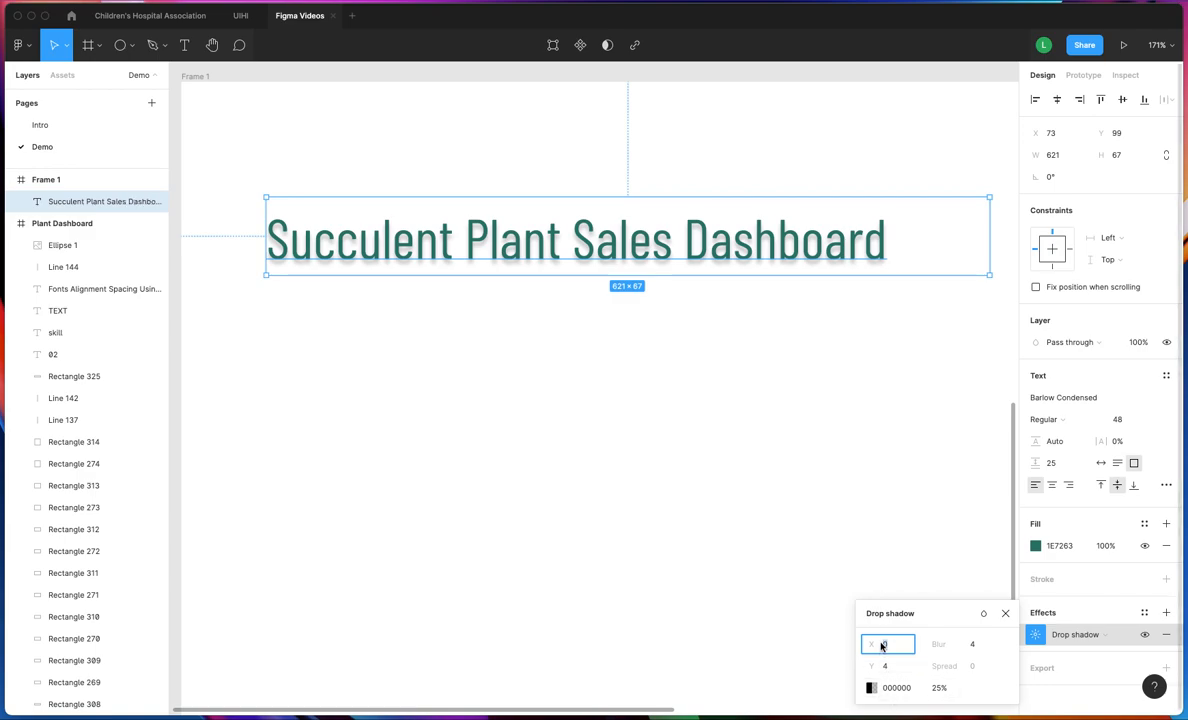
type("4")
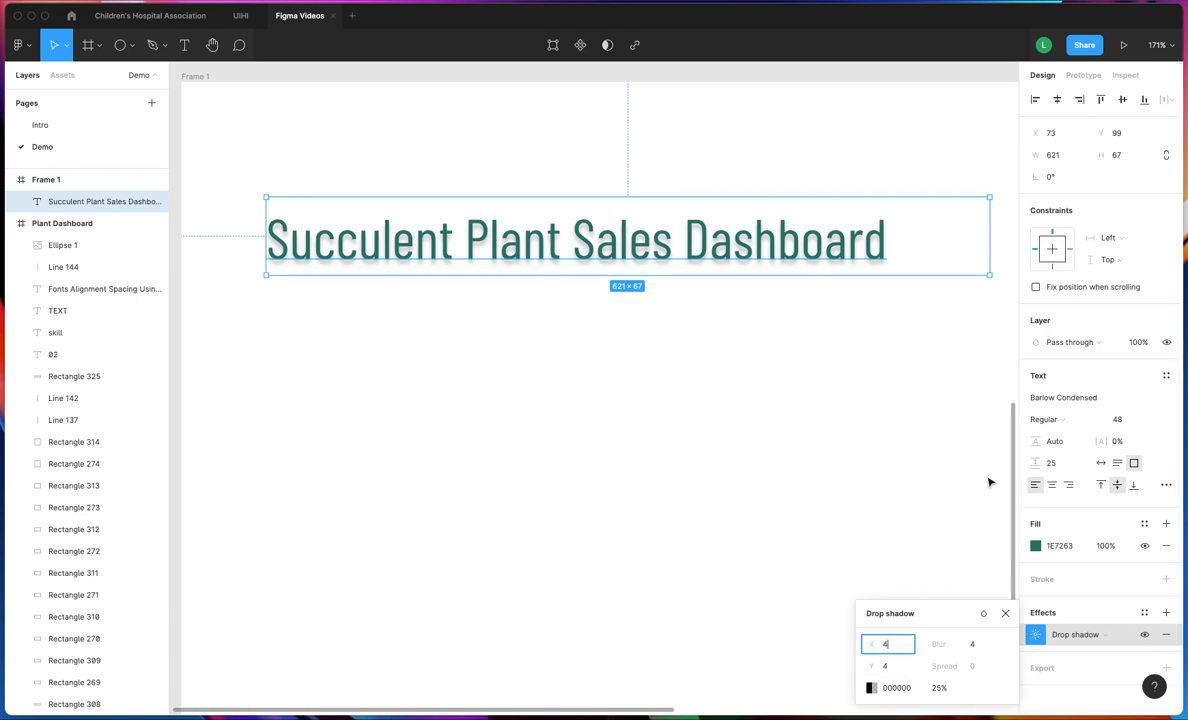
left_click(975, 632)
left_click(974, 645)
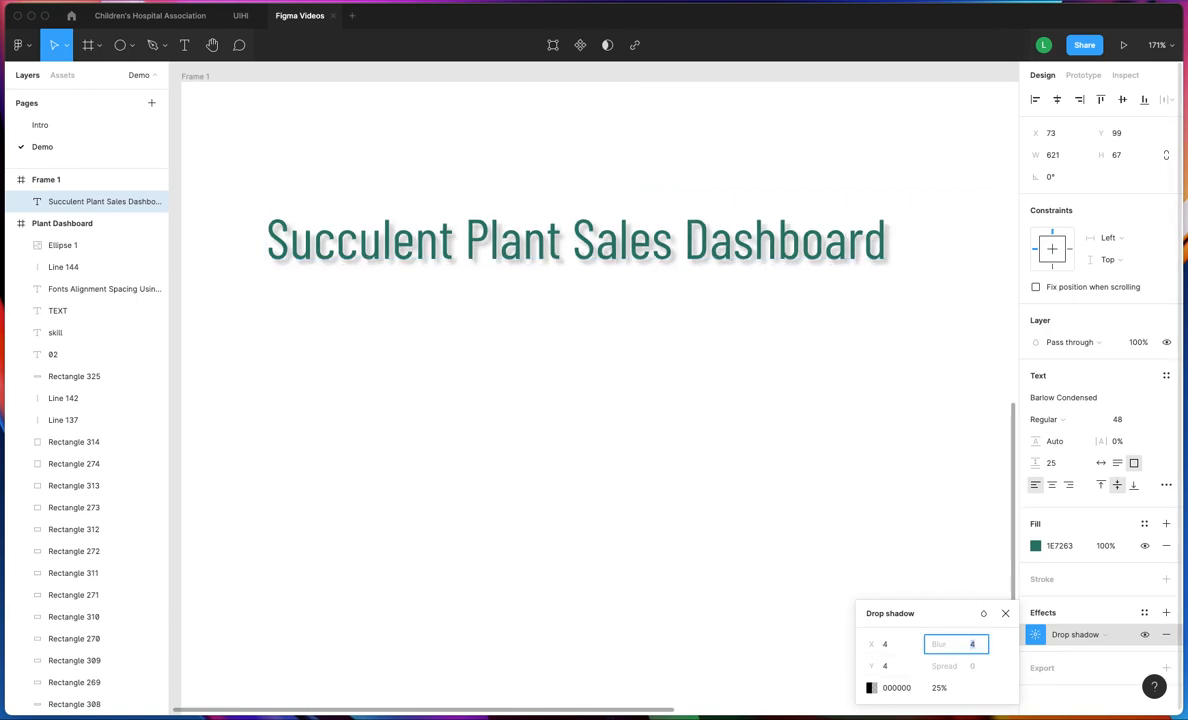
type("10")
key("Return")
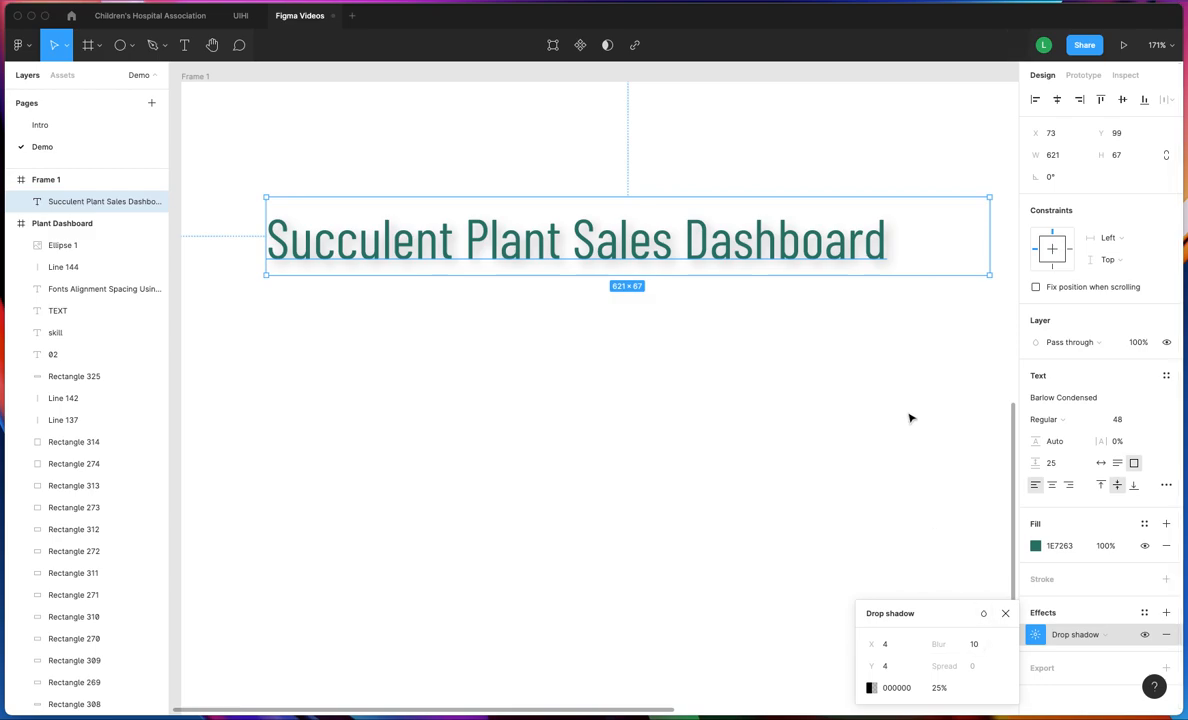
Reduce the title's drop shadow to a blur of 5 and X and Y offsets of 2
left_click(974, 644)
type("5")
left_click(885, 644)
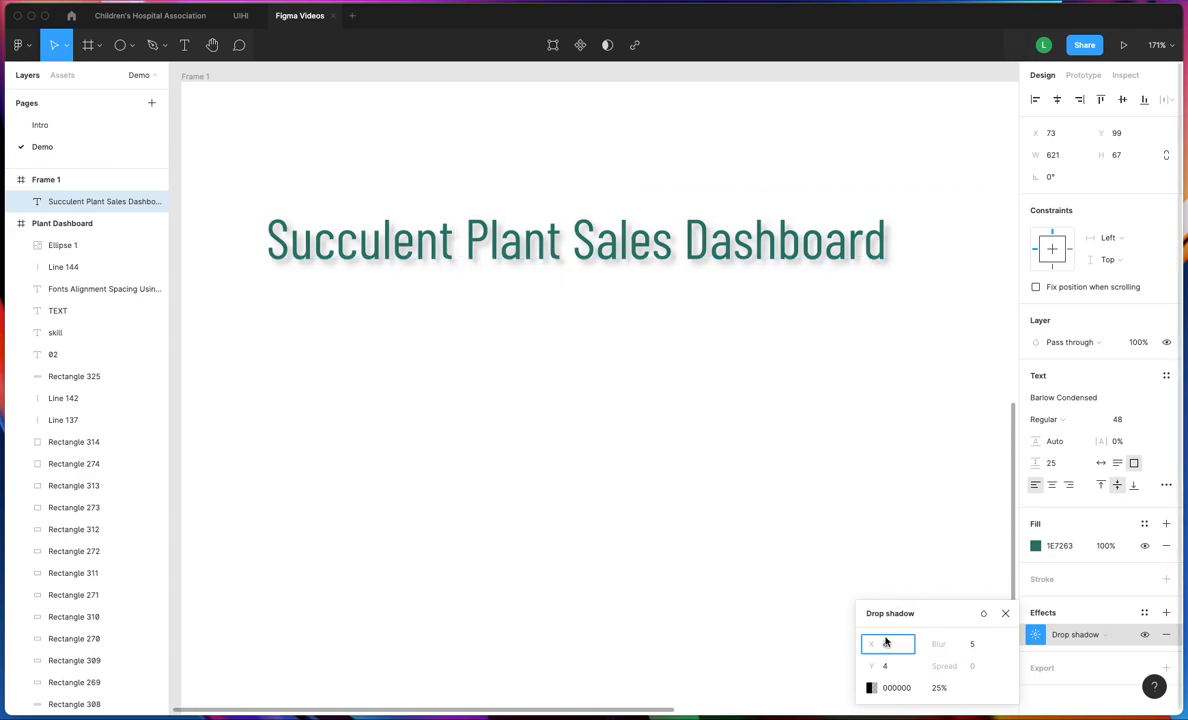
key("Tab")
type("2")
left_click(925, 625)
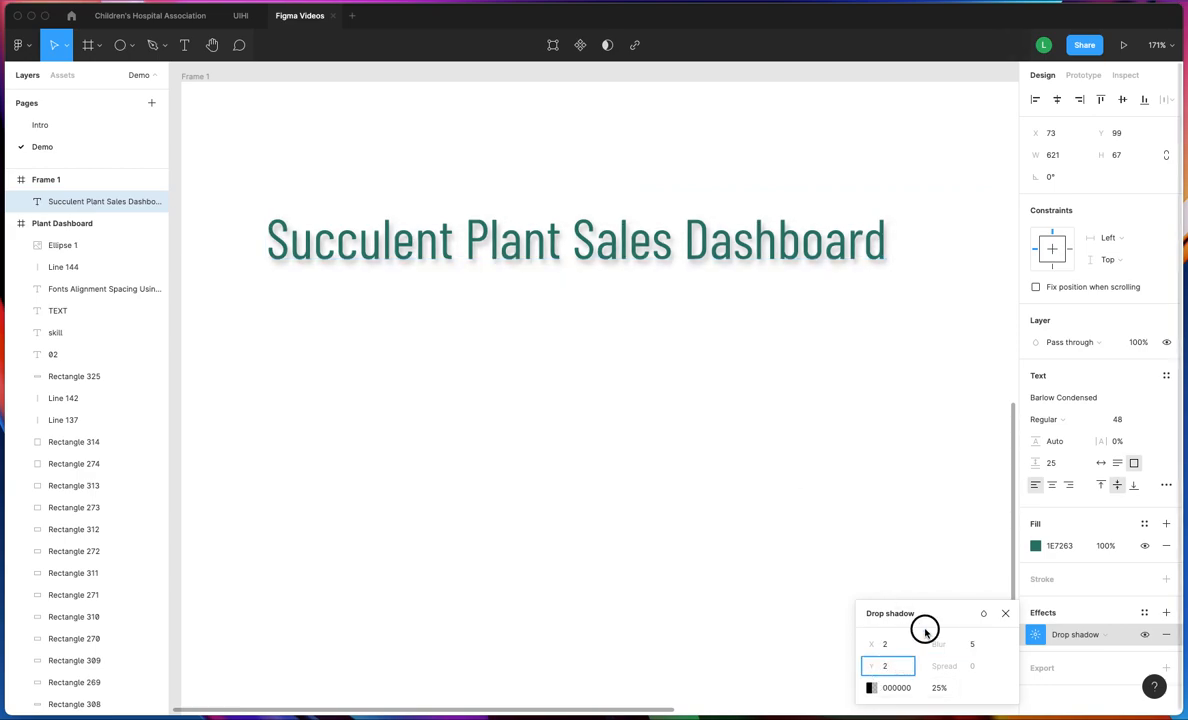
Recolour the title's drop shadow from the mint 00FFC3 swatch to dark green 02372B at 25% opacity
left_click(870, 689)
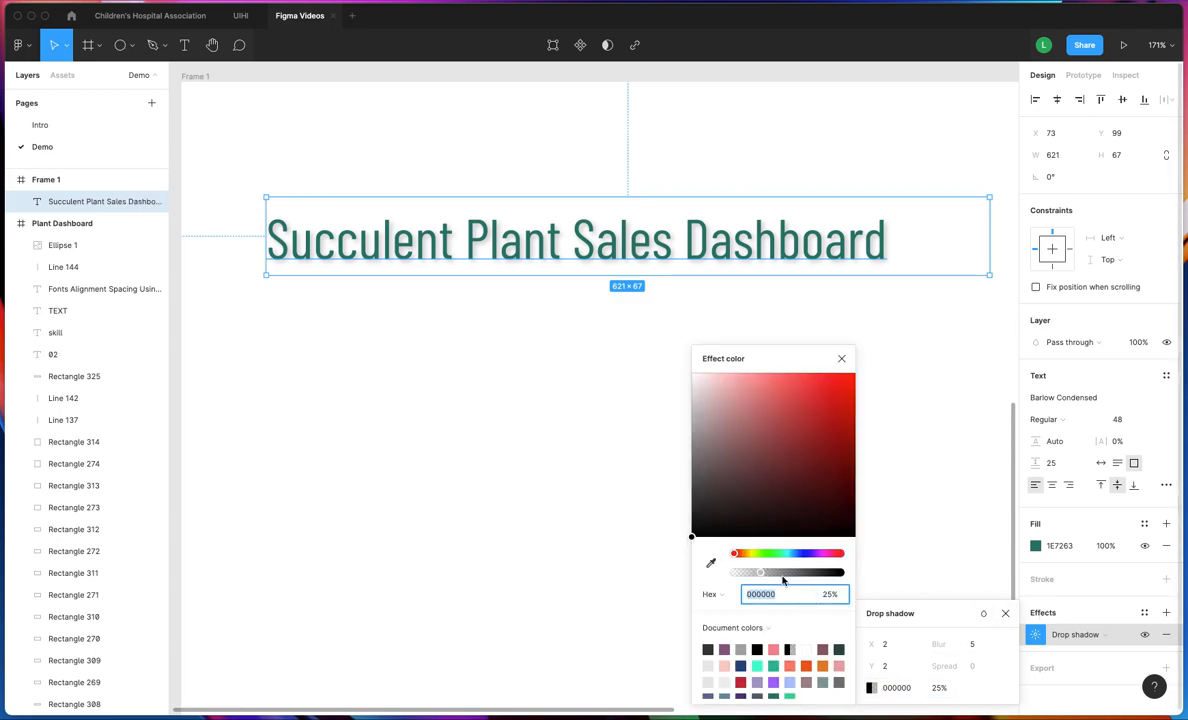
left_click(757, 665)
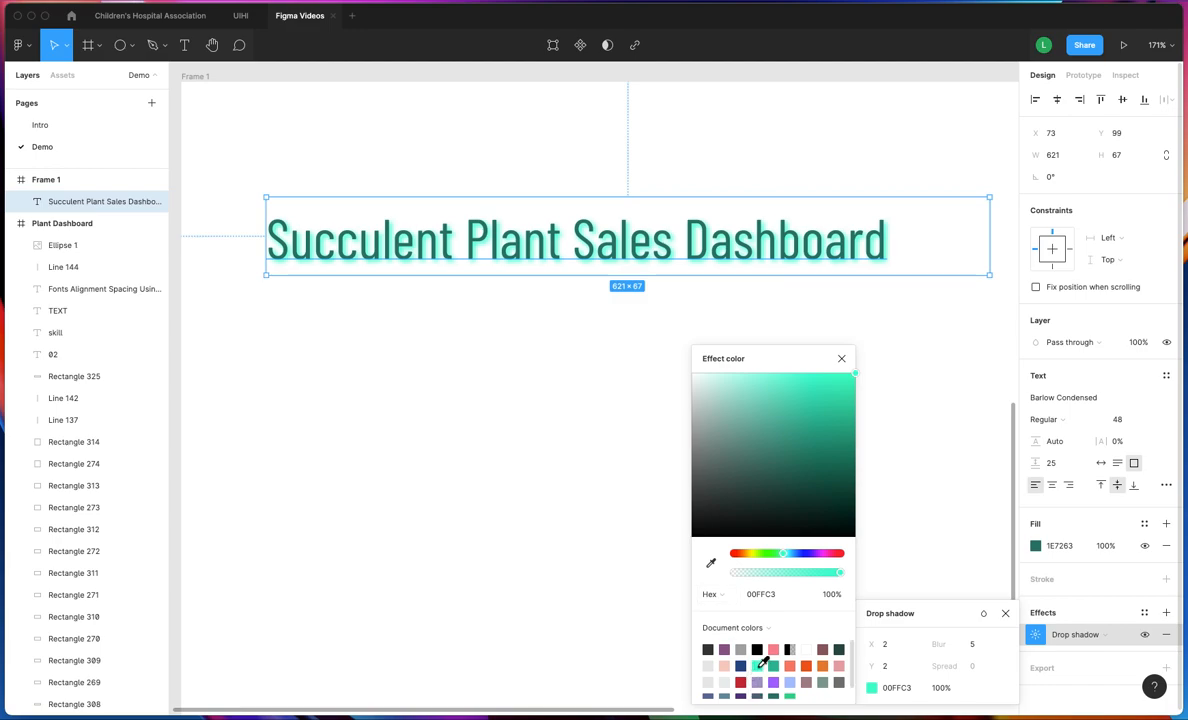
left_click(834, 595)
type("25")
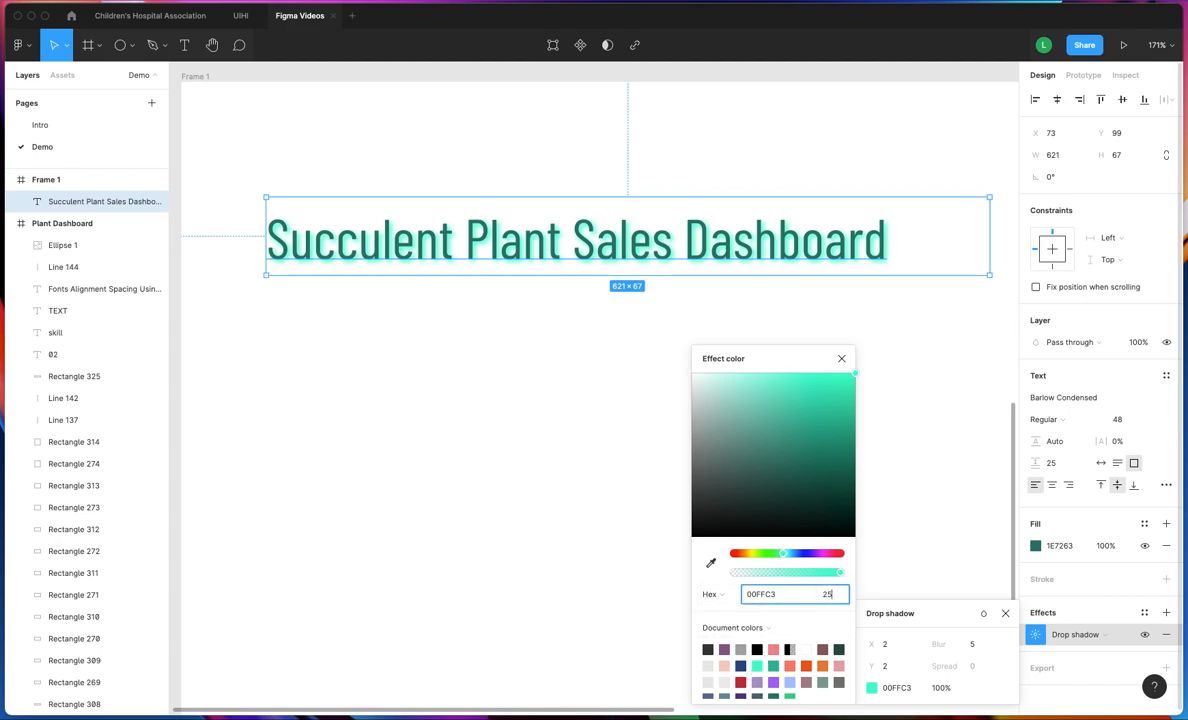
key("Return")
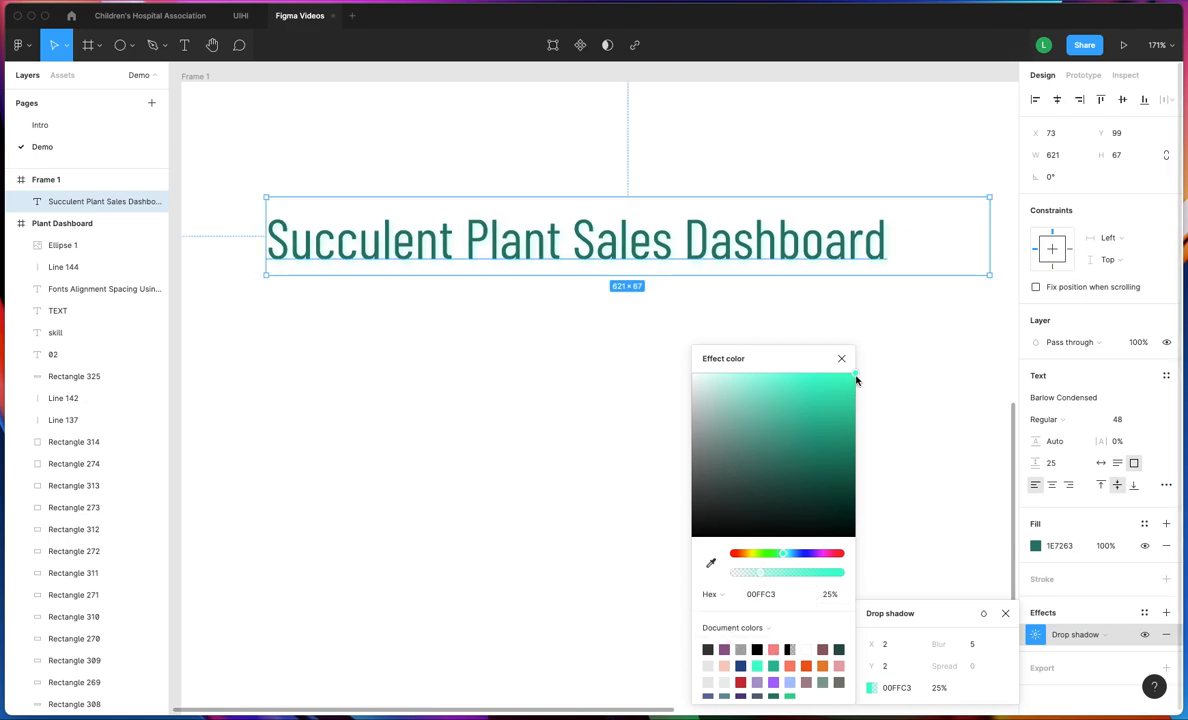
left_click_drag(857, 378, 850, 500)
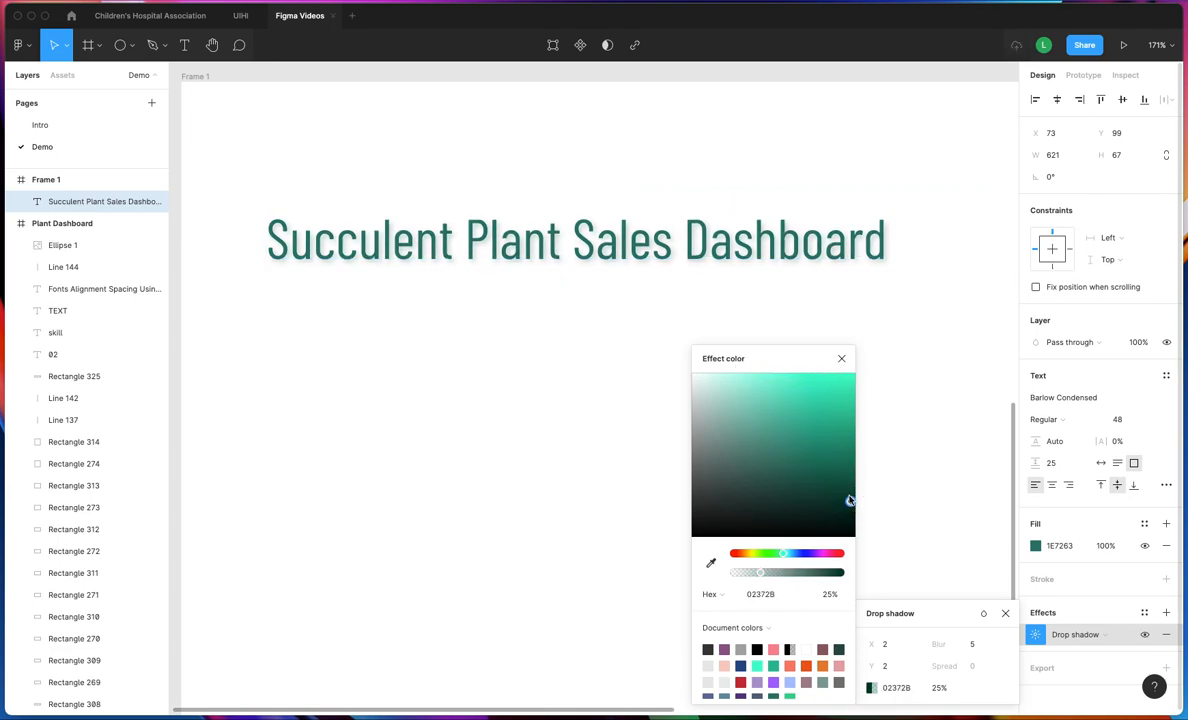
left_click(841, 358)
left_click(952, 377)
Duplicate the title just below the original and shrink the copy's text box to about 397 by 32
left_click(734, 236)
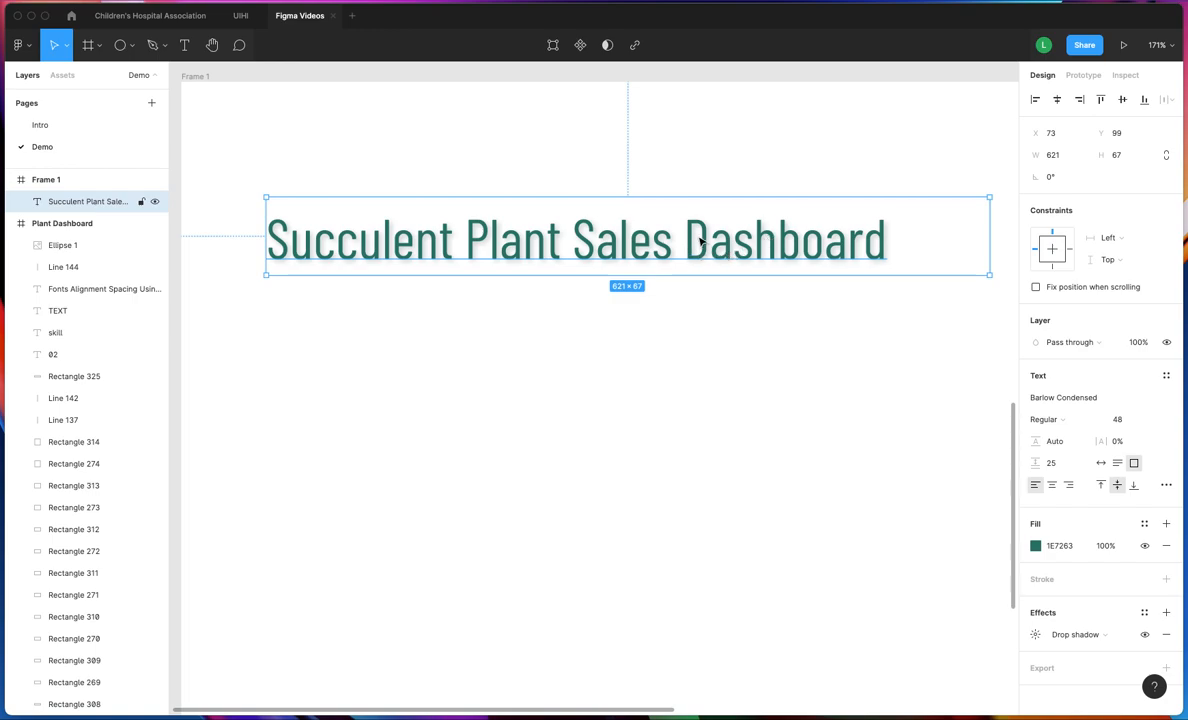
left_click_drag(701, 242, 706, 346)
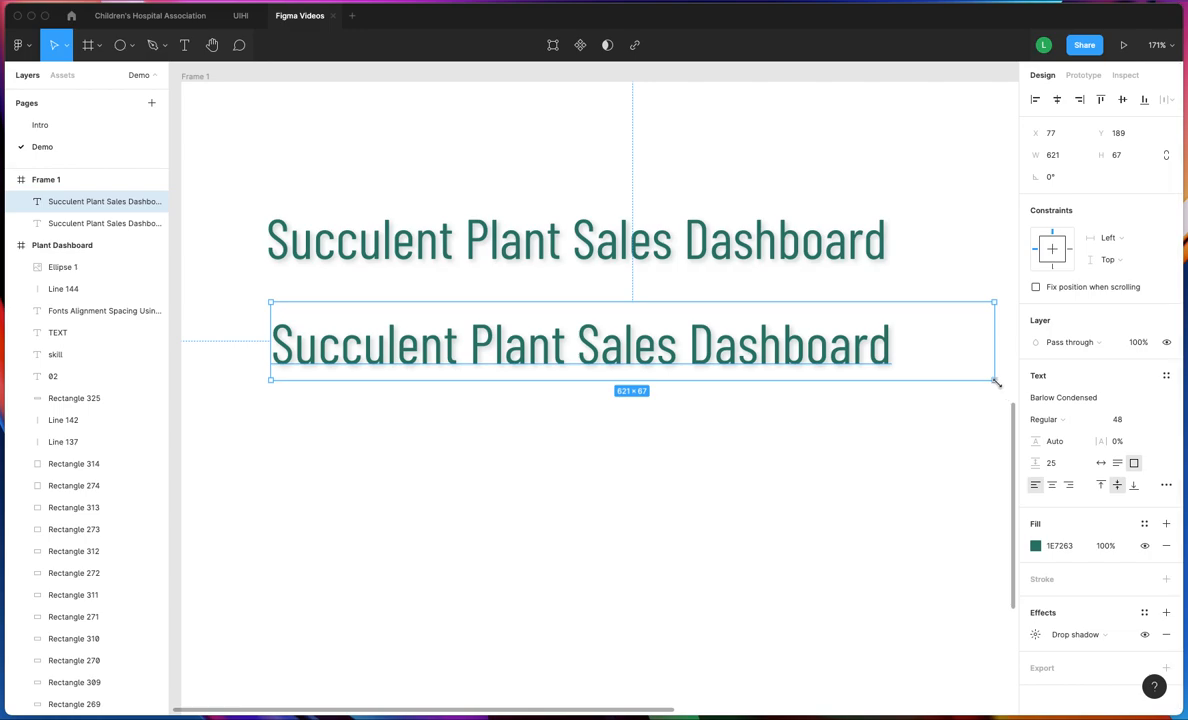
left_click_drag(995, 381, 733, 339)
Set the duplicated title text to font size 13 and replace its wording with "We are rocking sales!"
left_click(1150, 424)
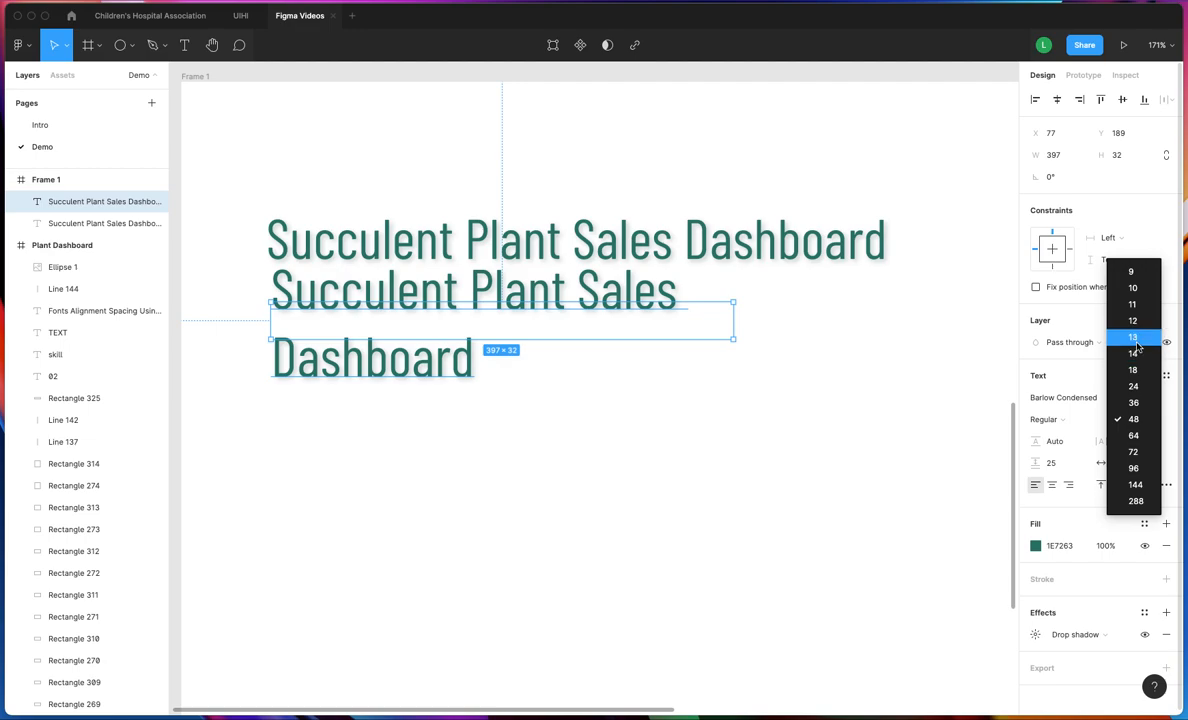
left_click(1058, 322)
double_click(375, 321)
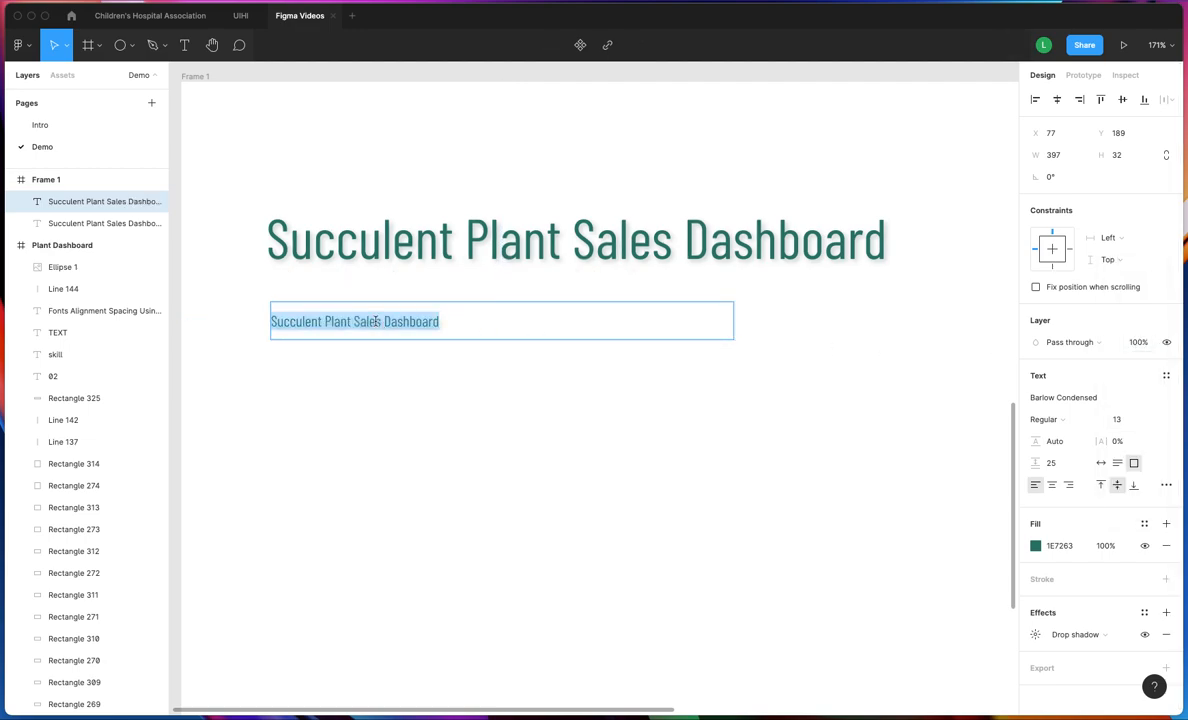
type("We a")
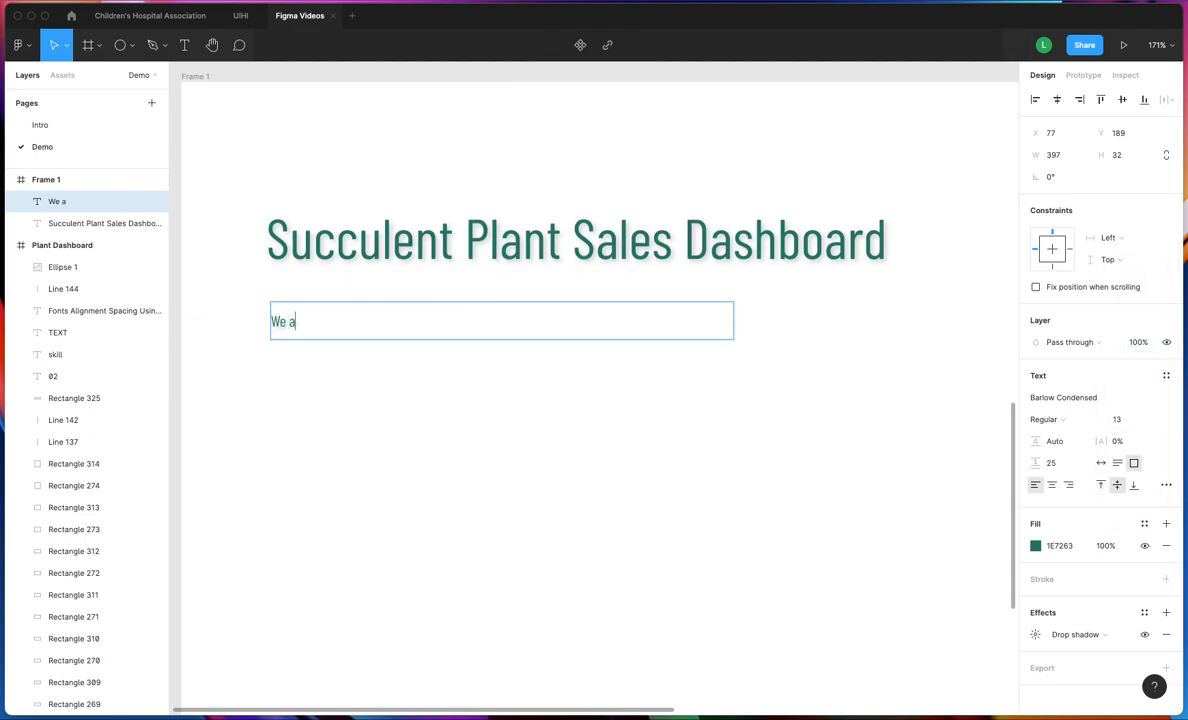
type("re rocking sales!")
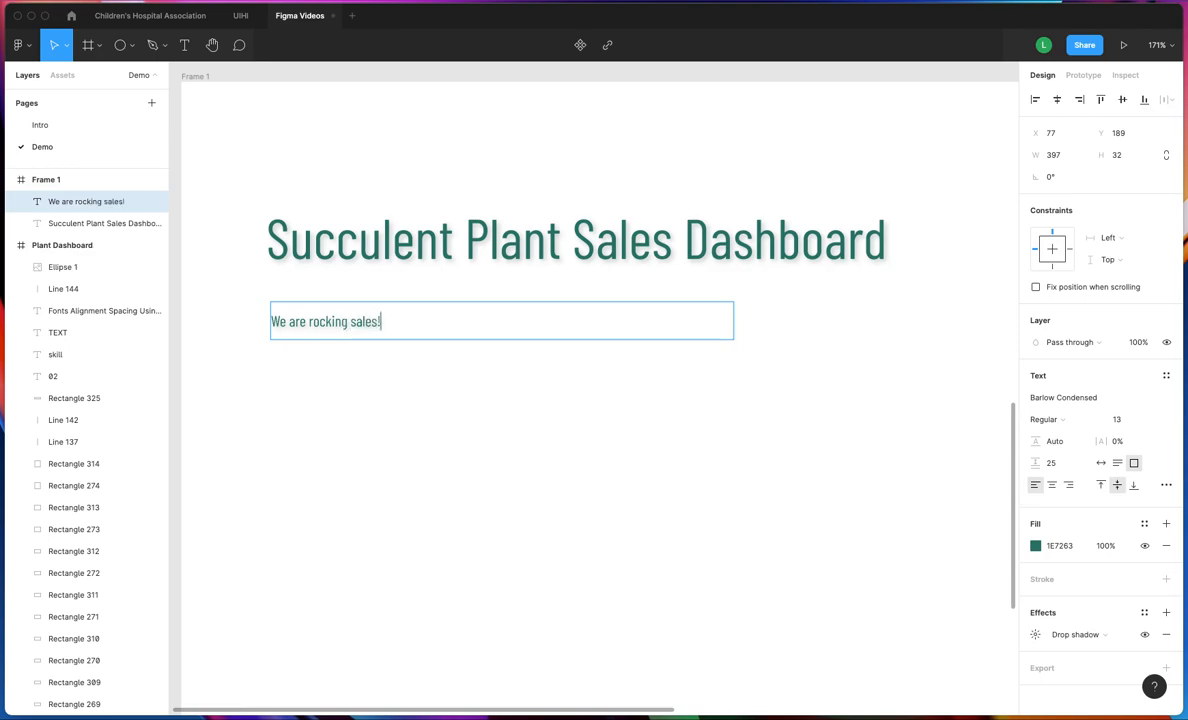
key("Escape")
Shrink the small text's box to about 123 by 28 and move it below the title, to about X 142, Y 241
left_click_drag(358, 328, 371, 285)
left_click_drag(744, 294, 382, 286)
key("Escape")
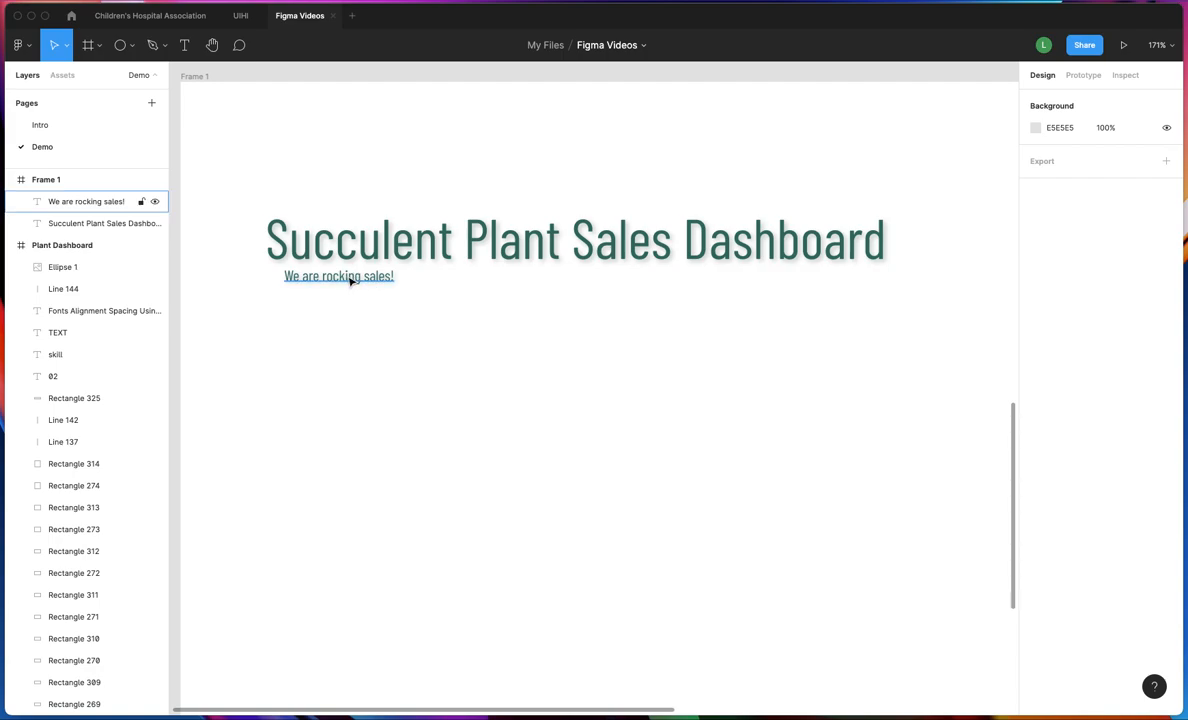
left_click_drag(329, 280, 391, 384)
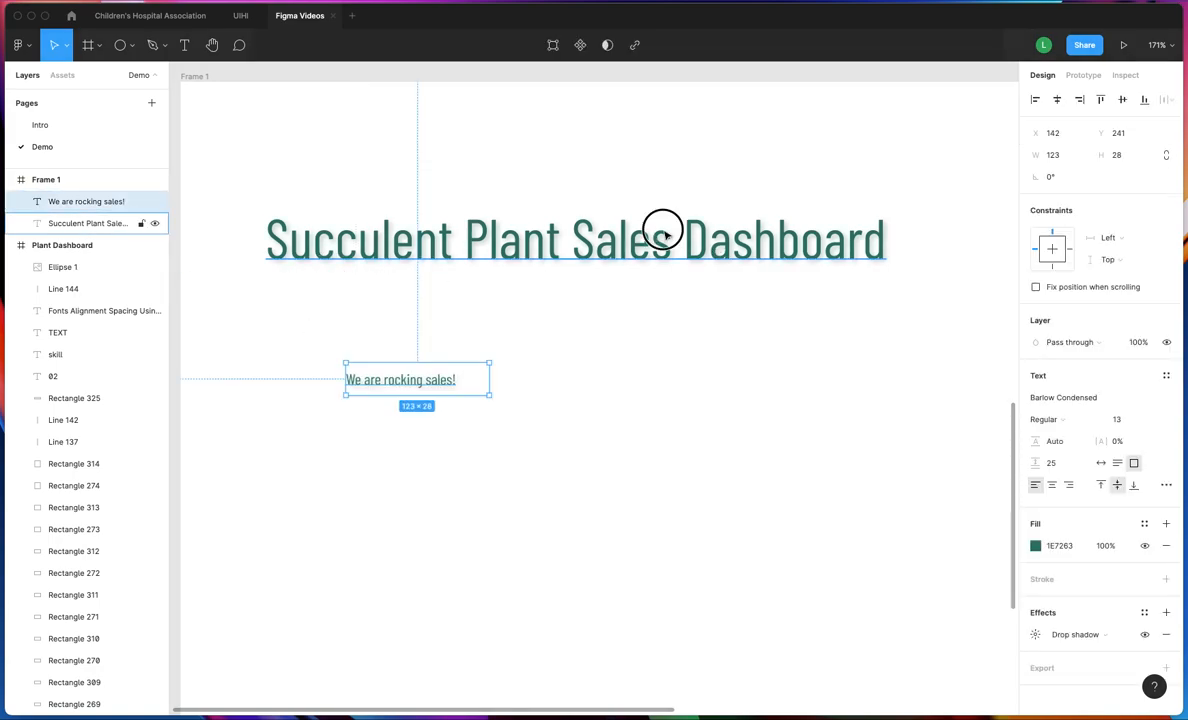
Add a new empty line after "Succulent Plant Sales Dashboard" inside the title's text box
double_click(663, 232)
left_click(952, 236)
key("Return")
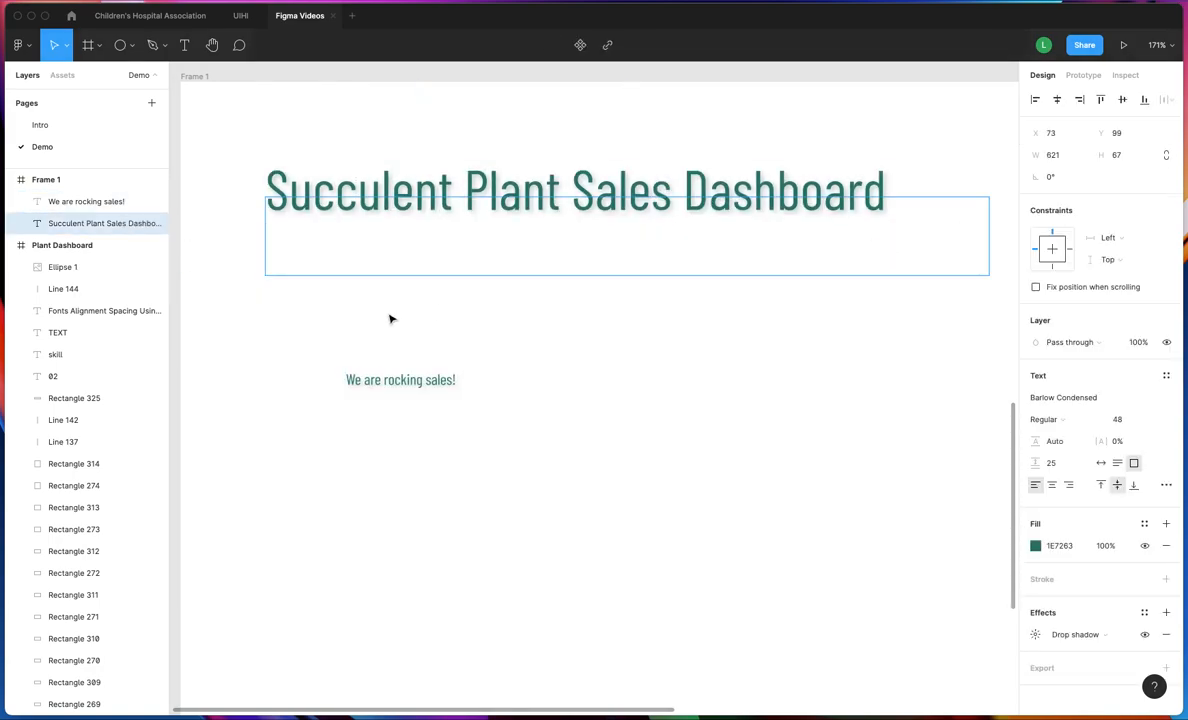
Copy the wording "We are rocking sales!" from the small text and paste it into the title's empty second line
scroll(362, 334, "right", 1)
left_click(377, 380)
left_click_drag(445, 377, 256, 370)
key("ctrl+c")
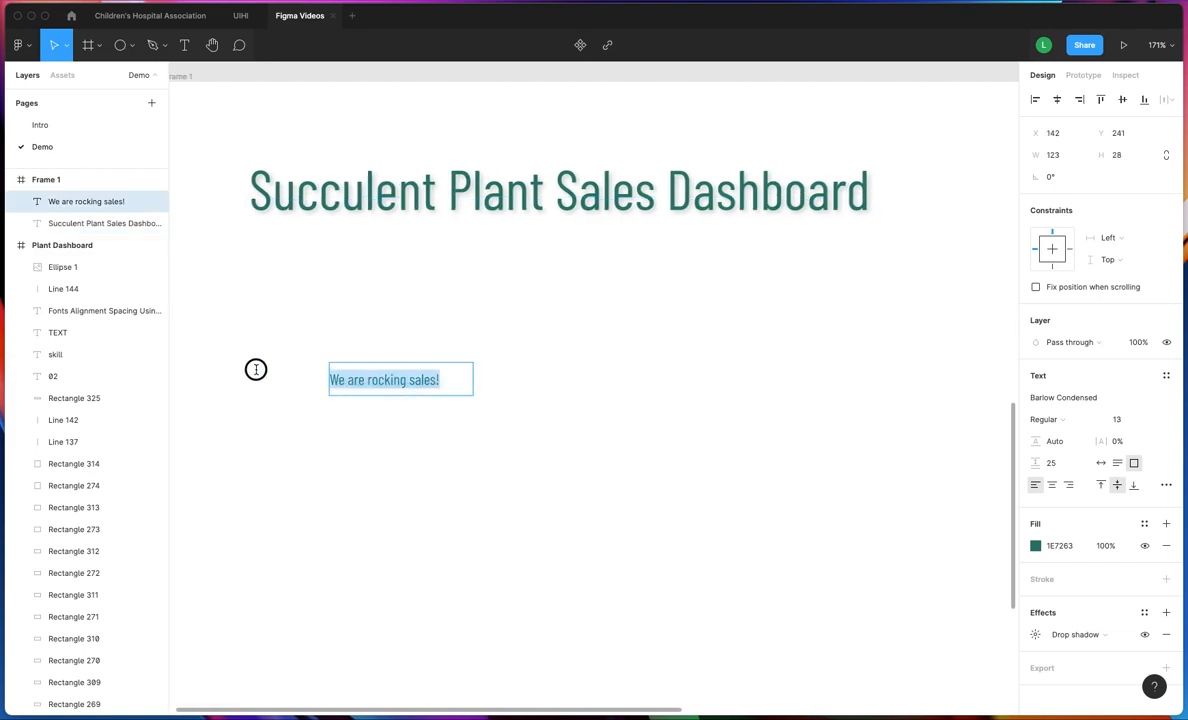
key("Escape")
key("Escape")
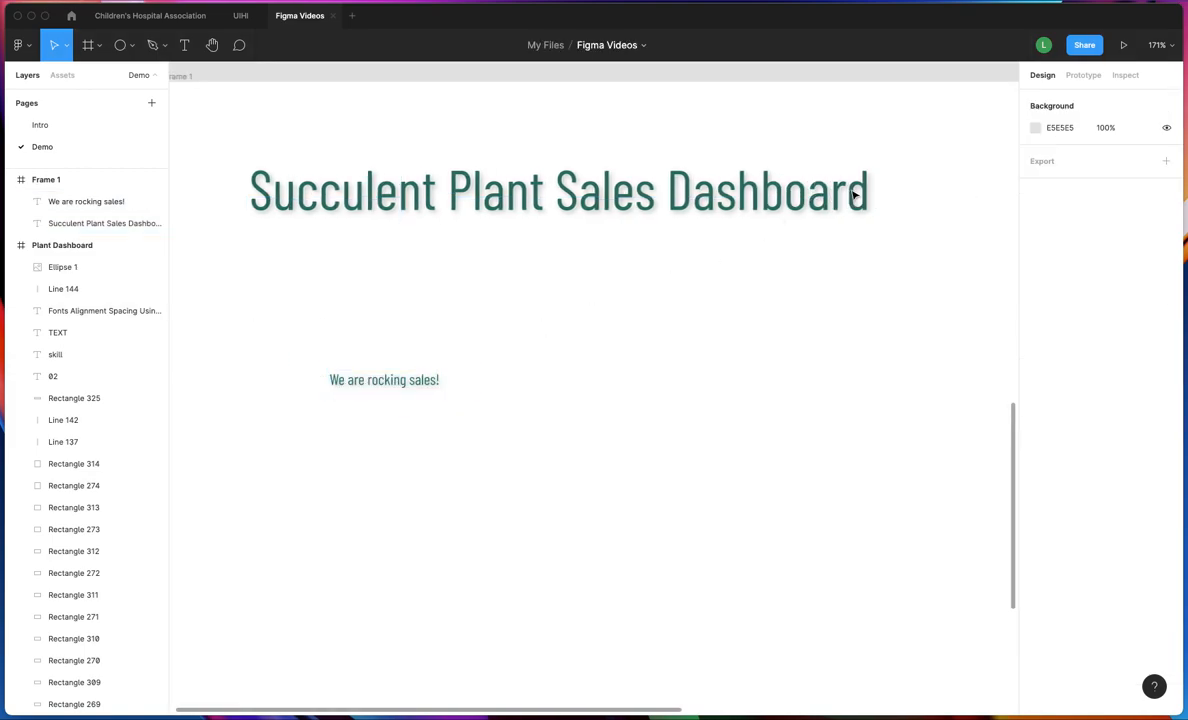
double_click(848, 192)
left_click(698, 258)
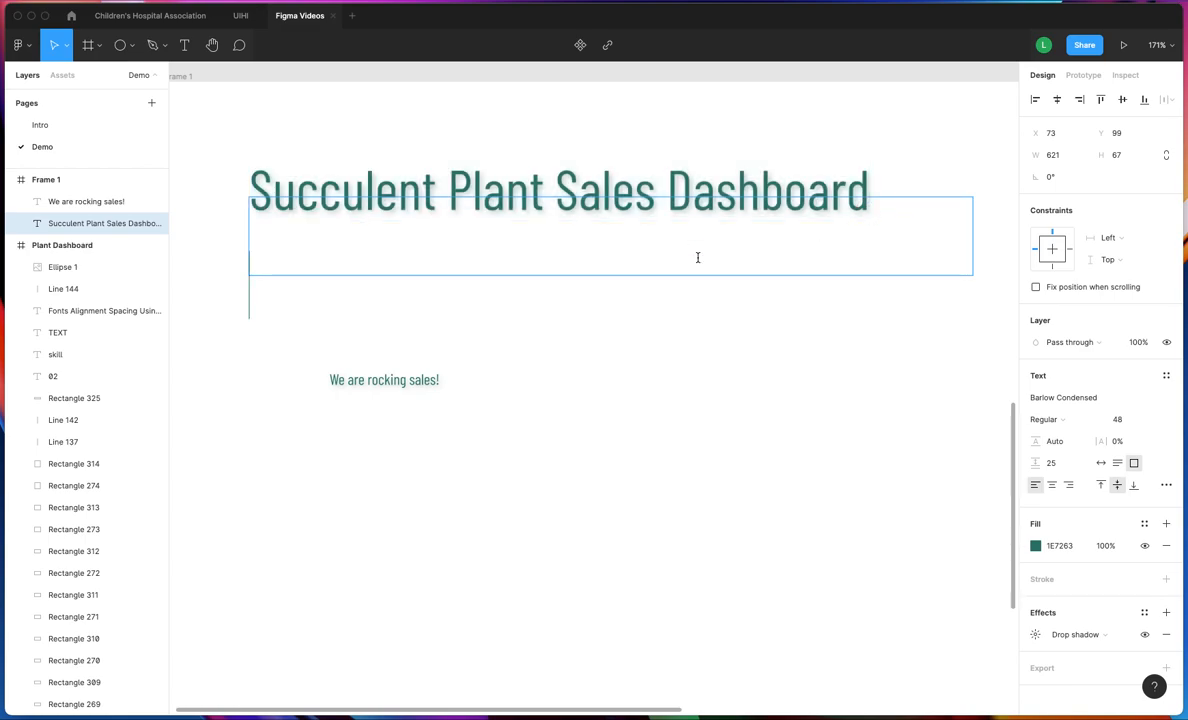
key("ctrl+v")
left_click(653, 290)
left_click(702, 279)
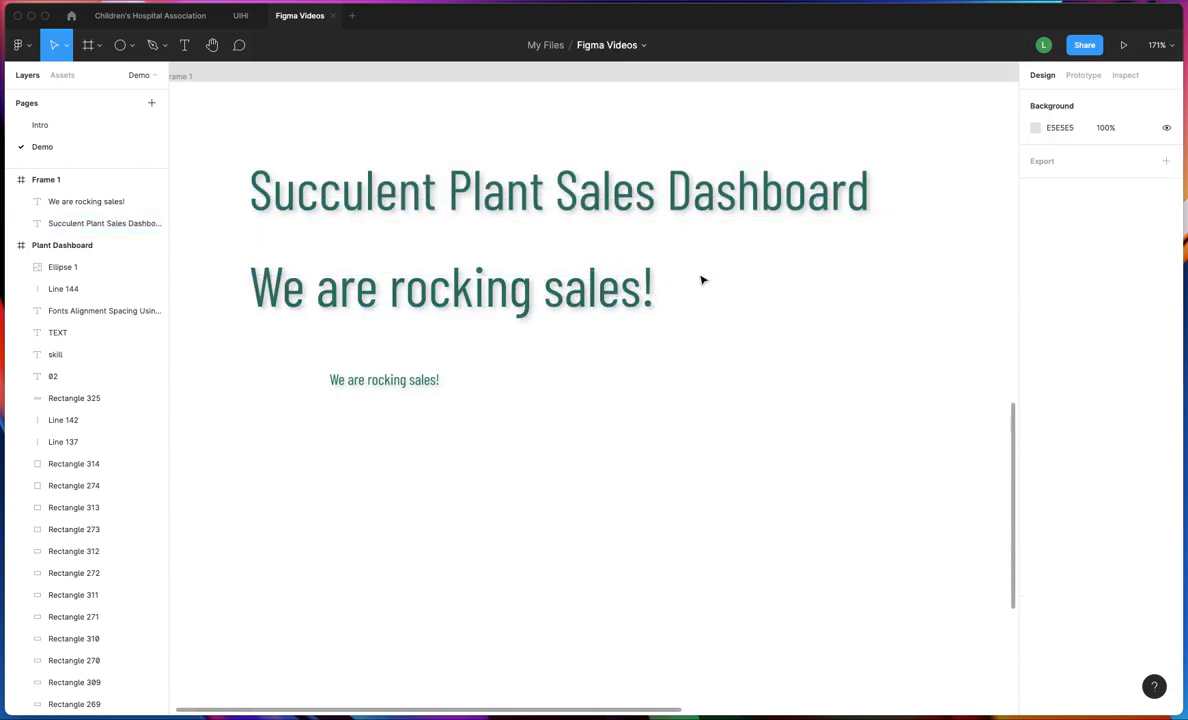
Set only the second line, "We are rocking sales!", in the title's text box to font size 14
left_click(622, 192)
left_click_drag(682, 275, 250, 336)
left_click(1149, 419)
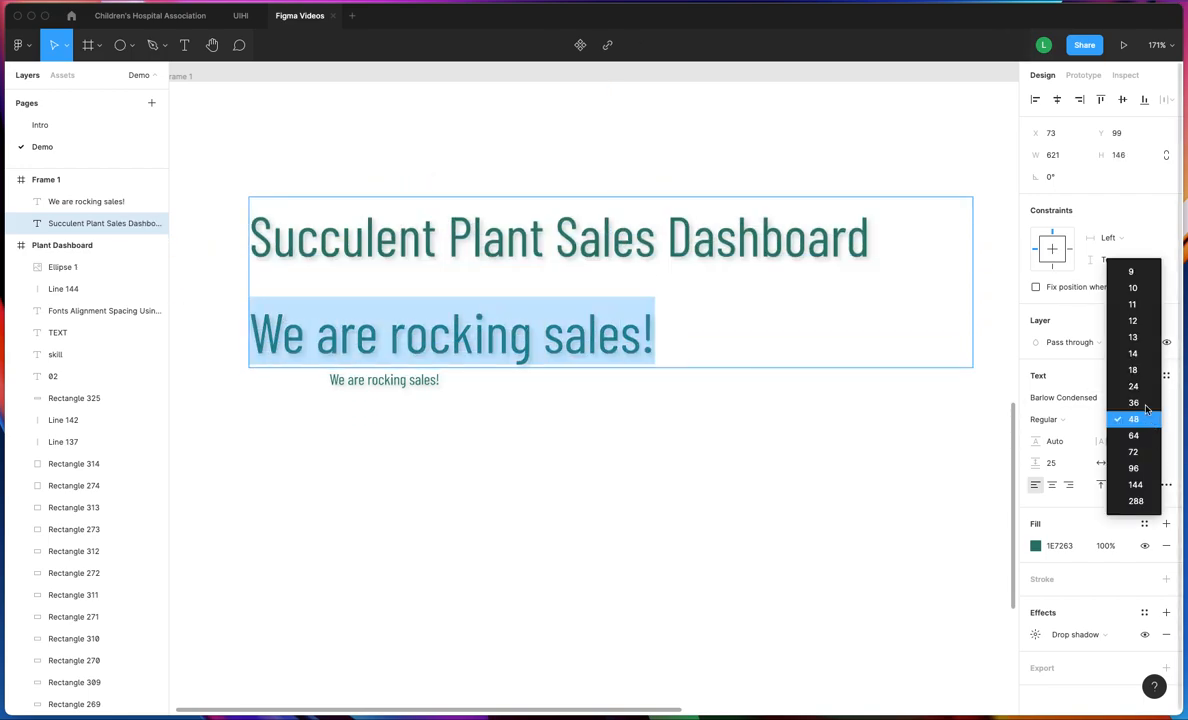
left_click(1133, 353)
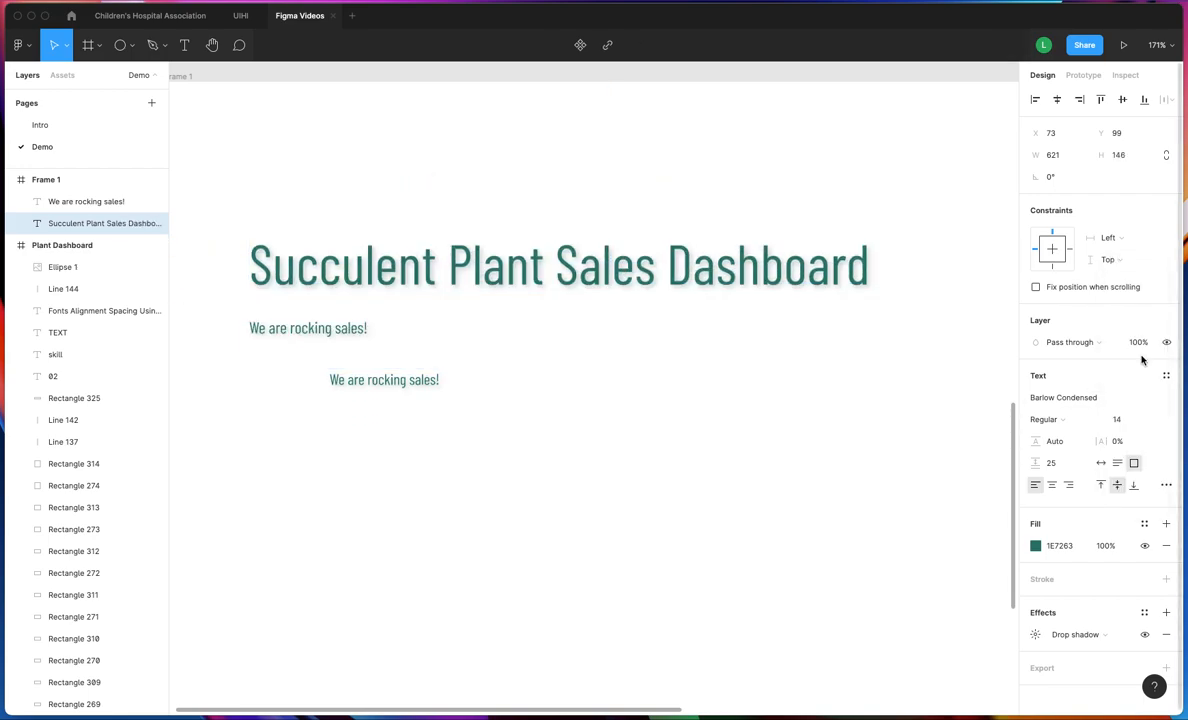
Set the paragraph spacing of the two-line title text to 0
left_click(1055, 463)
type("0")
key("Return")
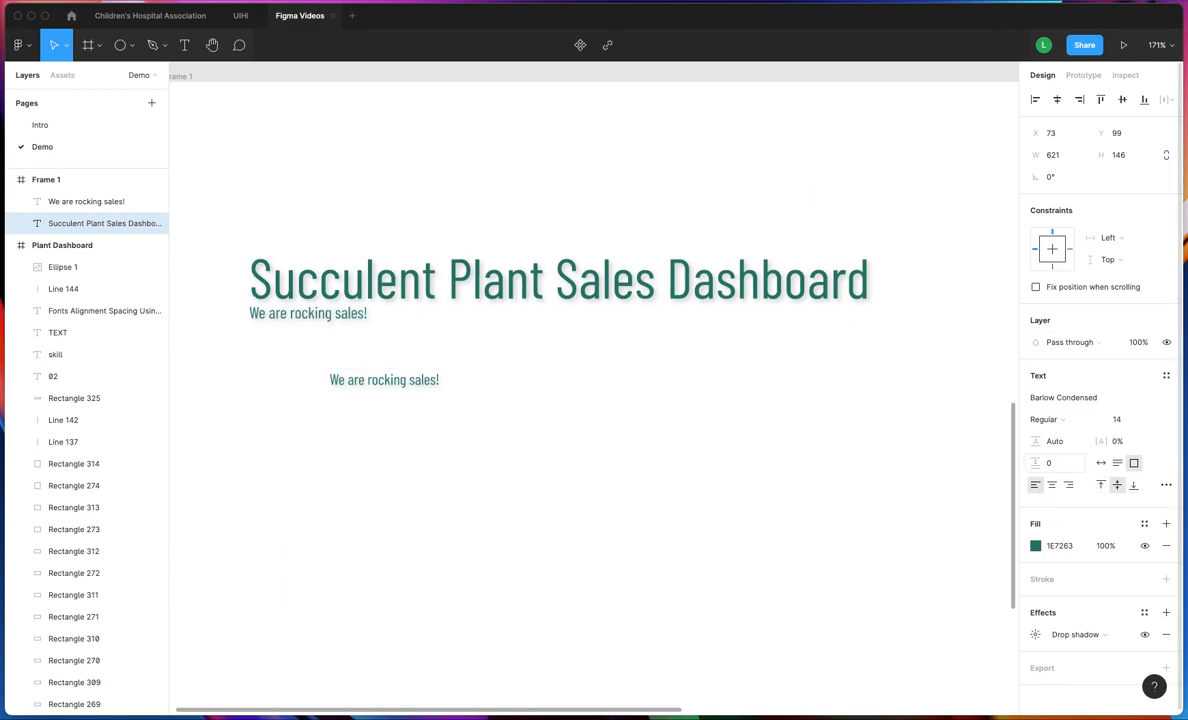
key("Escape")
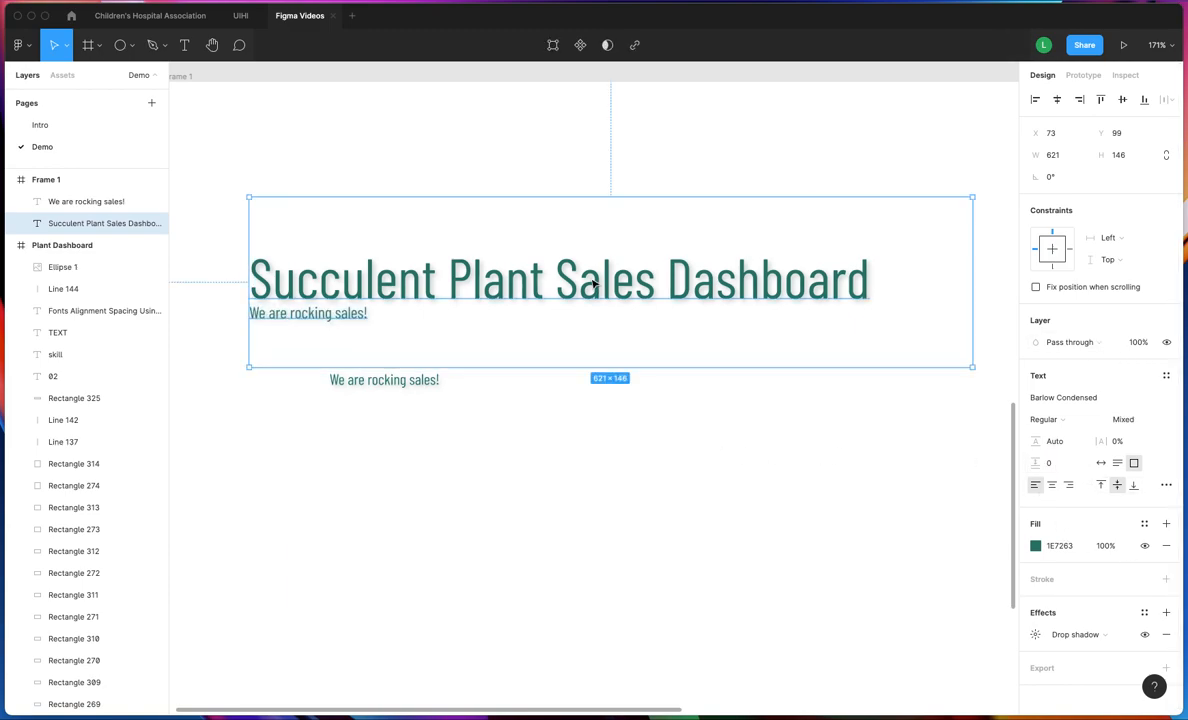
Move the two-line text box up, shrink it to about 568 by 112, and delete the separate small text below it
left_click_drag(550, 268, 556, 227)
left_click_drag(978, 324, 918, 285)
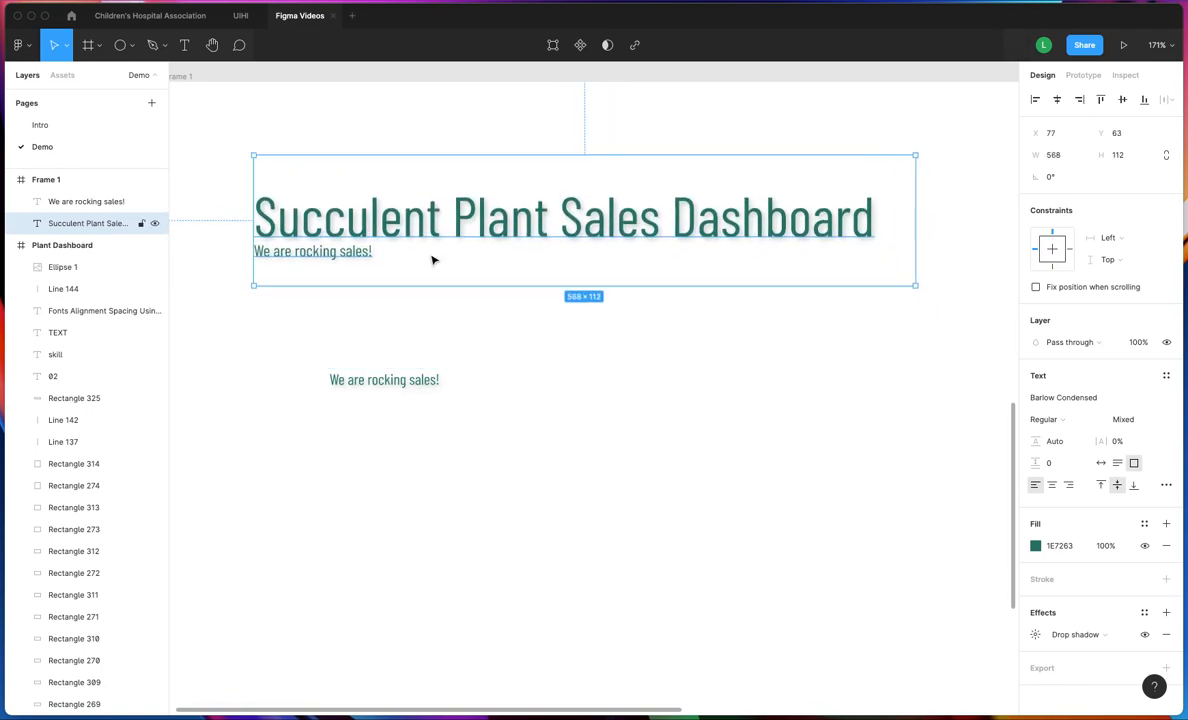
left_click(597, 356)
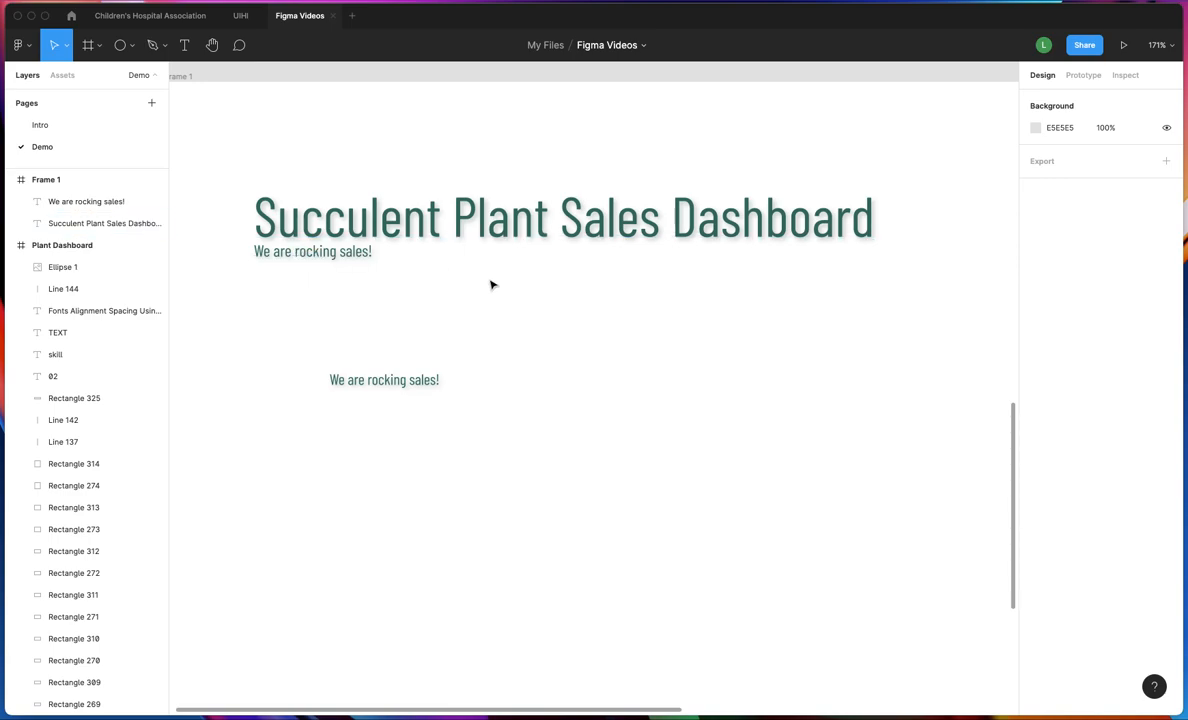
left_click_drag(398, 378, 417, 326)
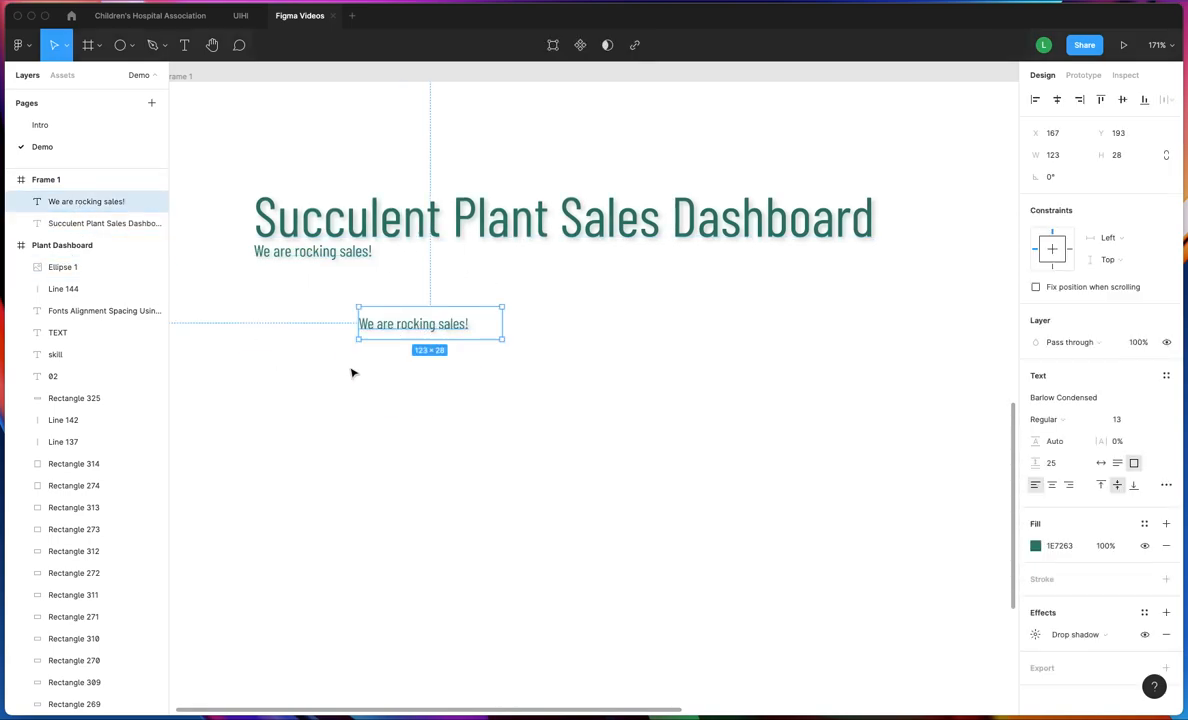
key("Delete")
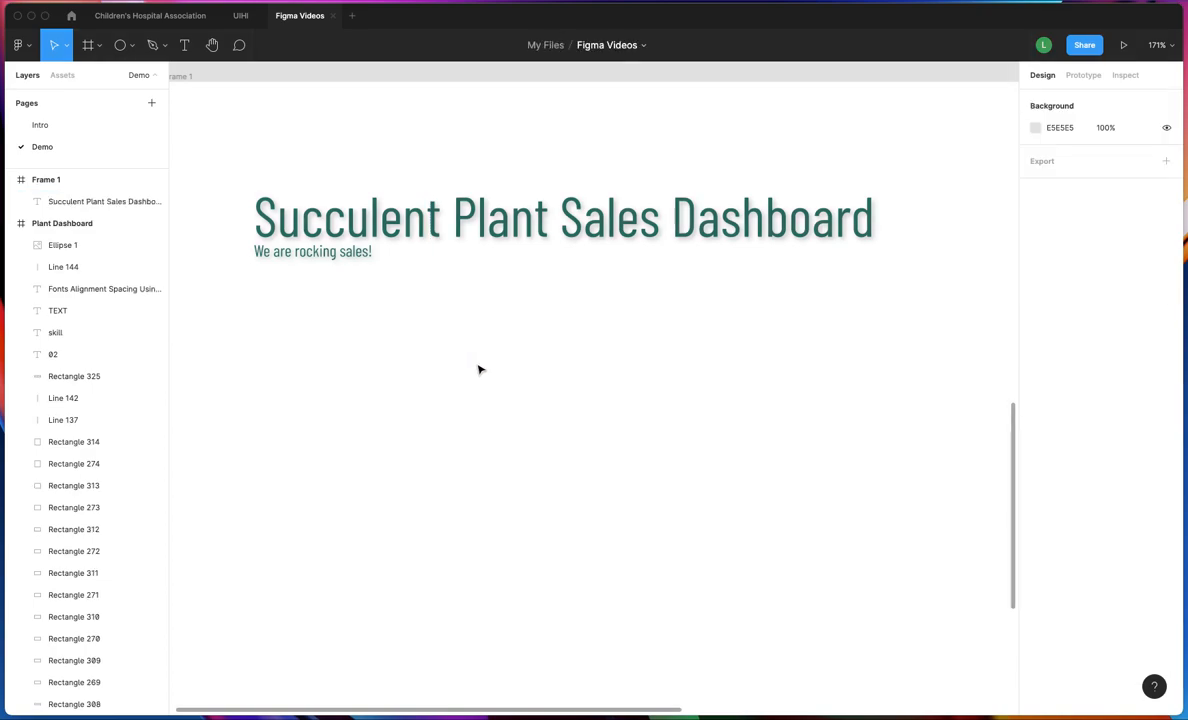
Move the two-line text box slightly down in Frame 1, to about X 75, Y 82
left_click(360, 210)
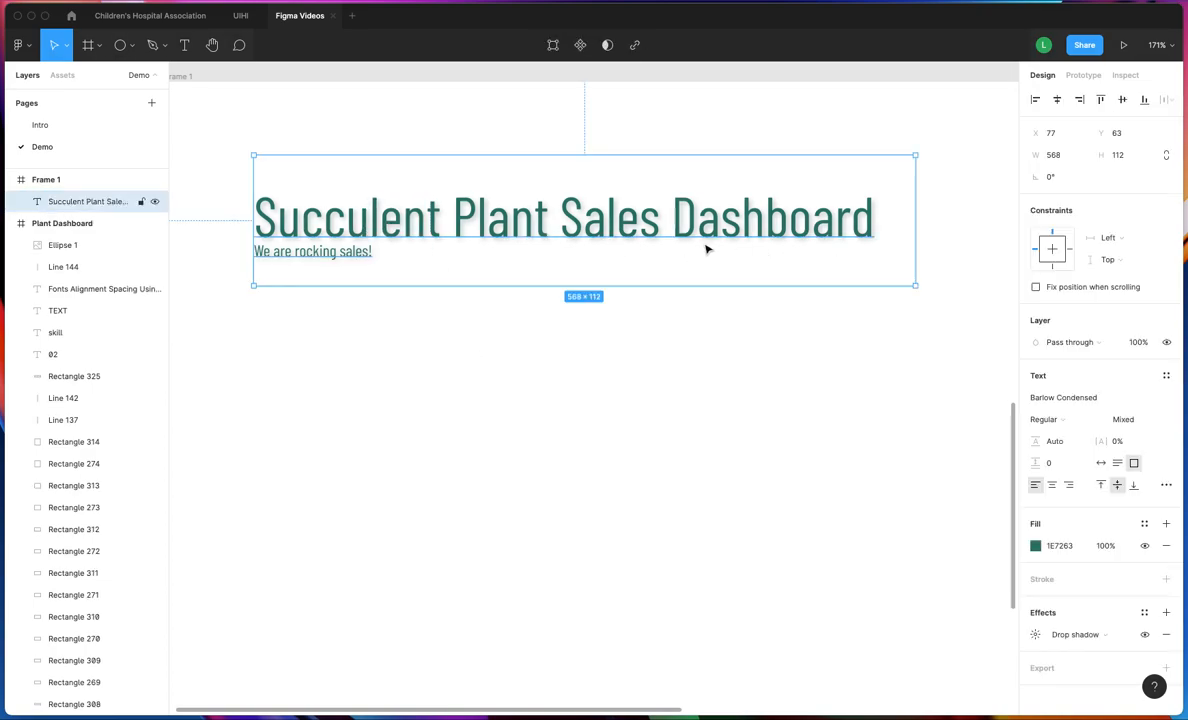
left_click_drag(668, 220, 672, 244)
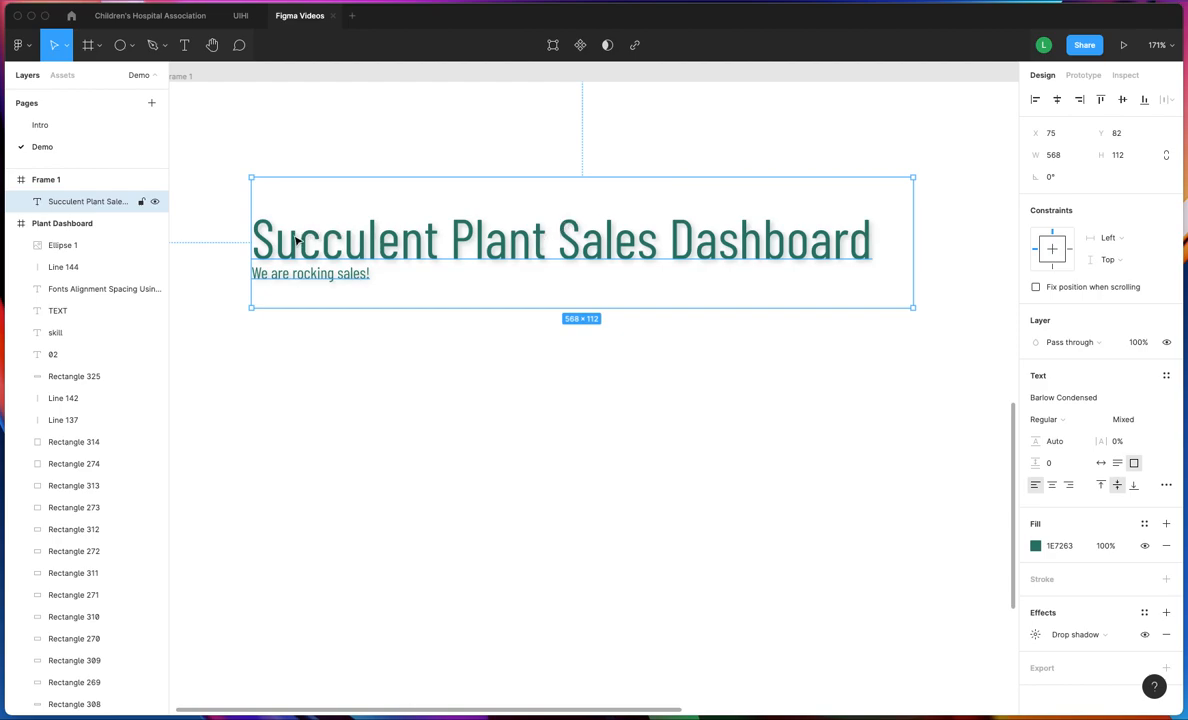
scroll(462, 257, "left", 1)
scroll(462, 257, "up", 1)
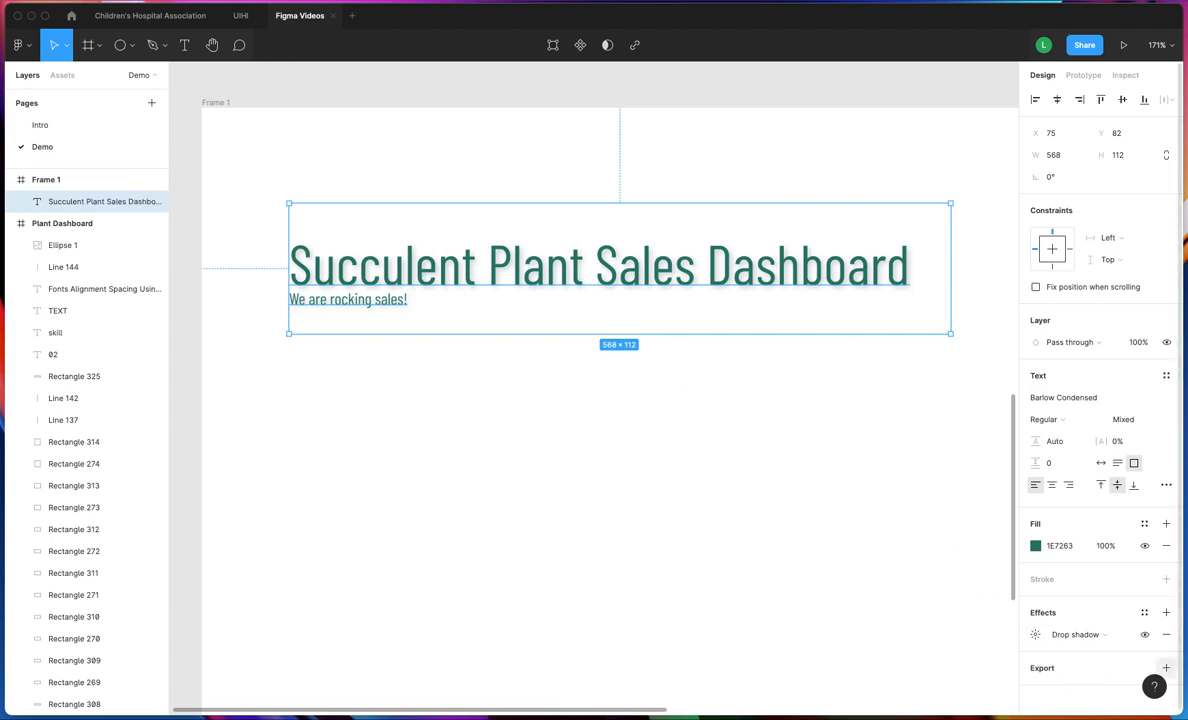
Add an export setting to the two-line text and review its format and scale choices, keeping PNG at 1x
left_click(1082, 668)
scroll(1090, 627, "down", 2)
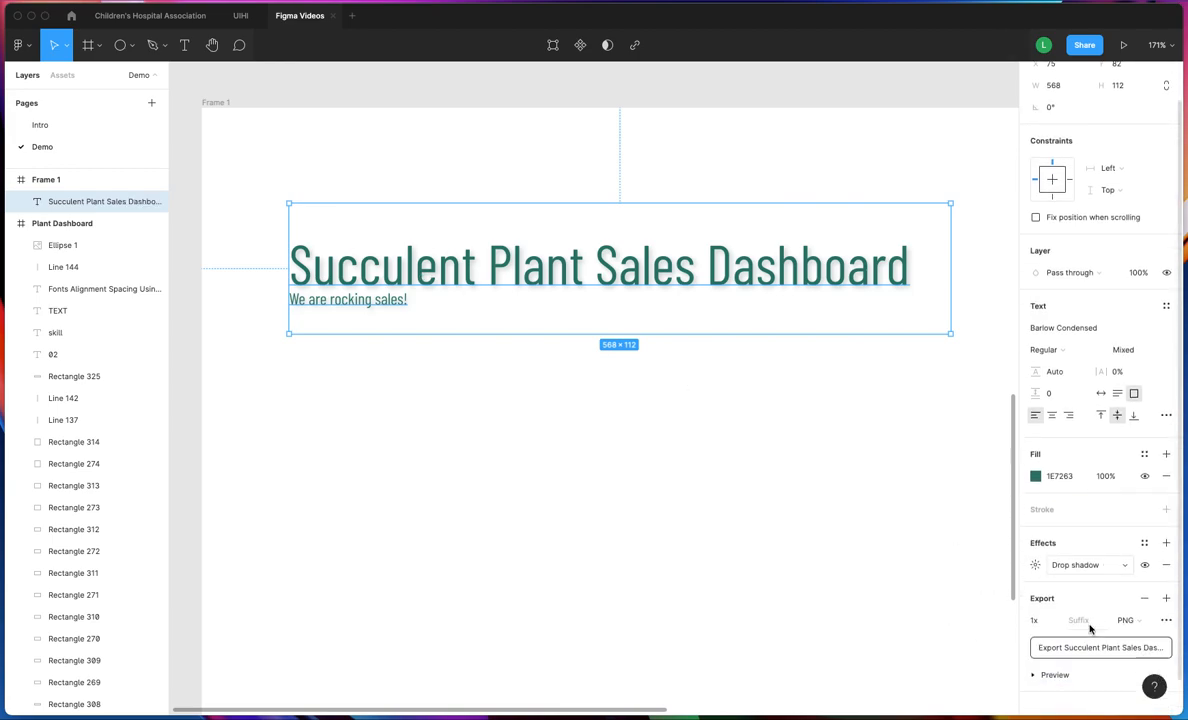
scroll(1056, 622, "down", 1)
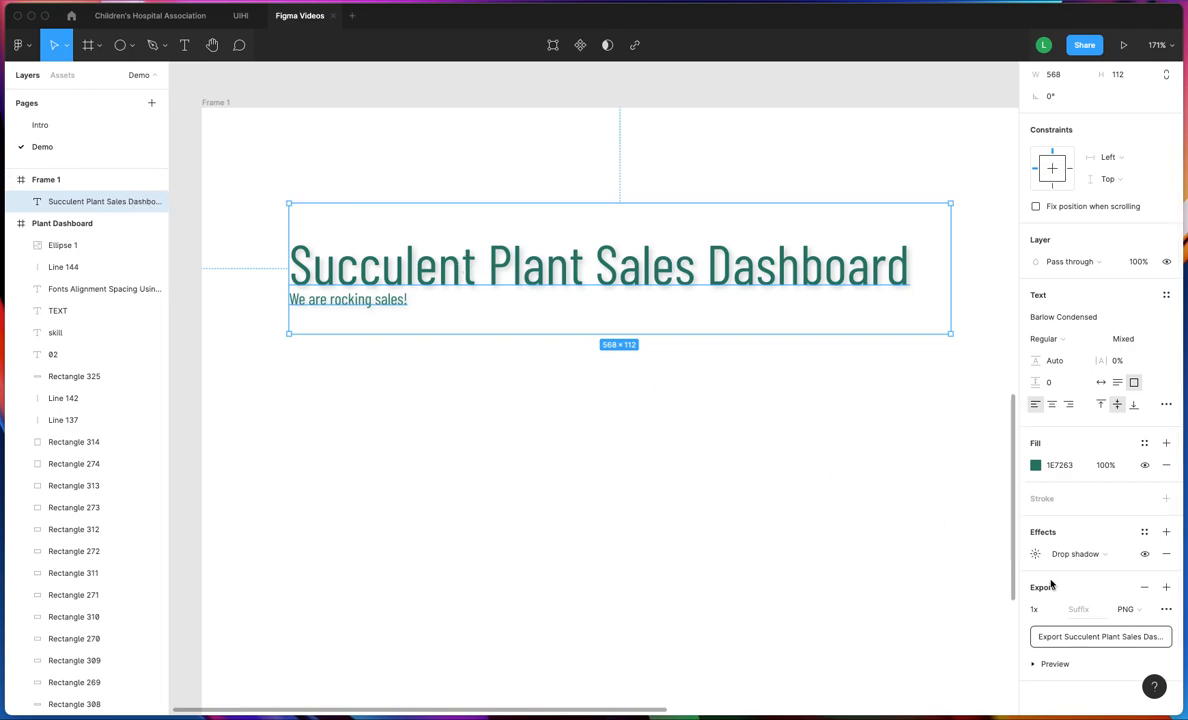
left_click(1127, 609)
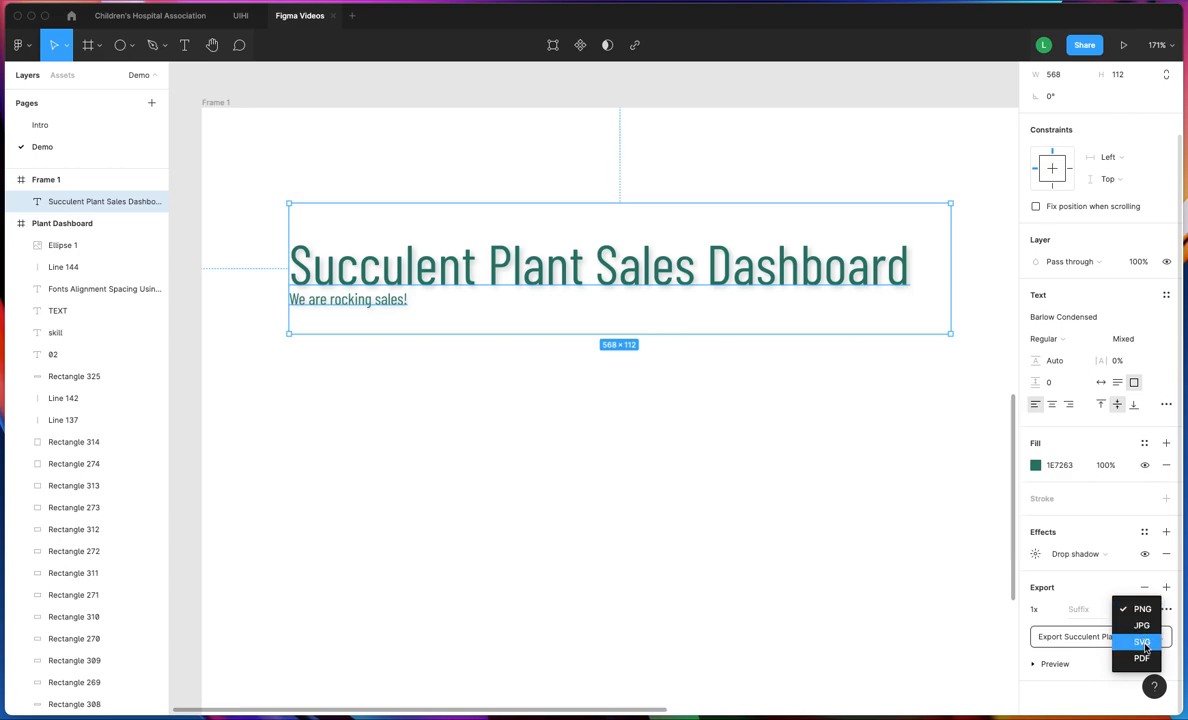
key("Escape")
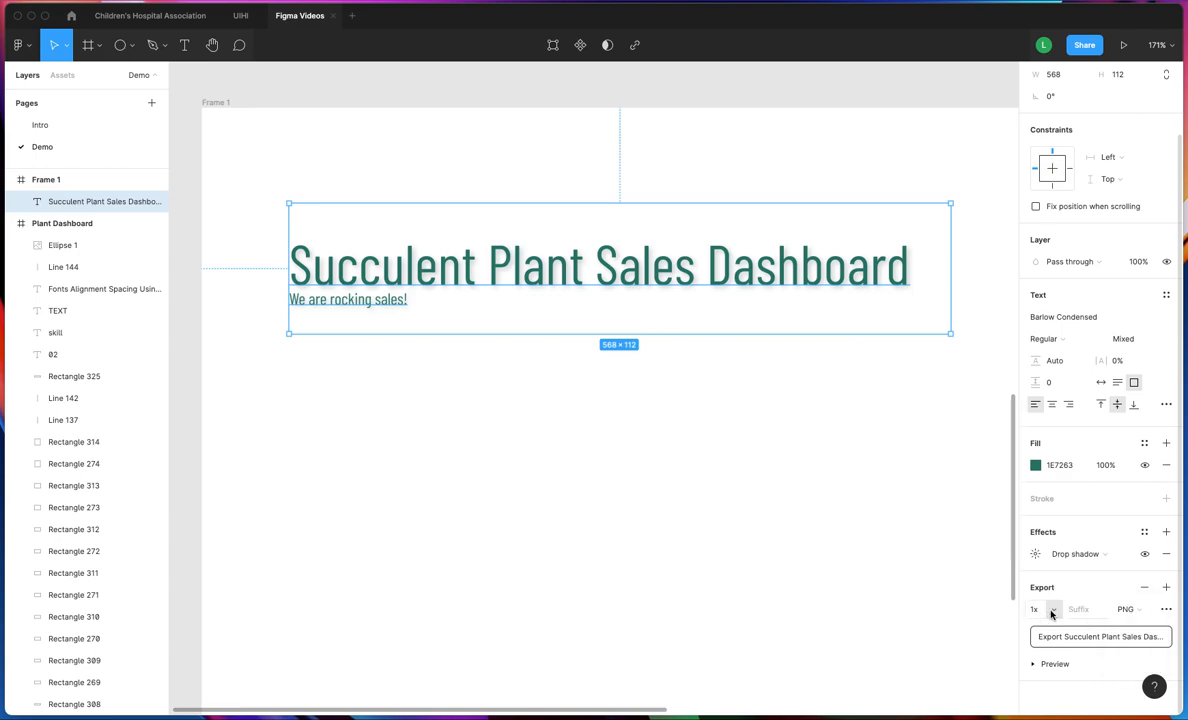
left_click(1052, 610)
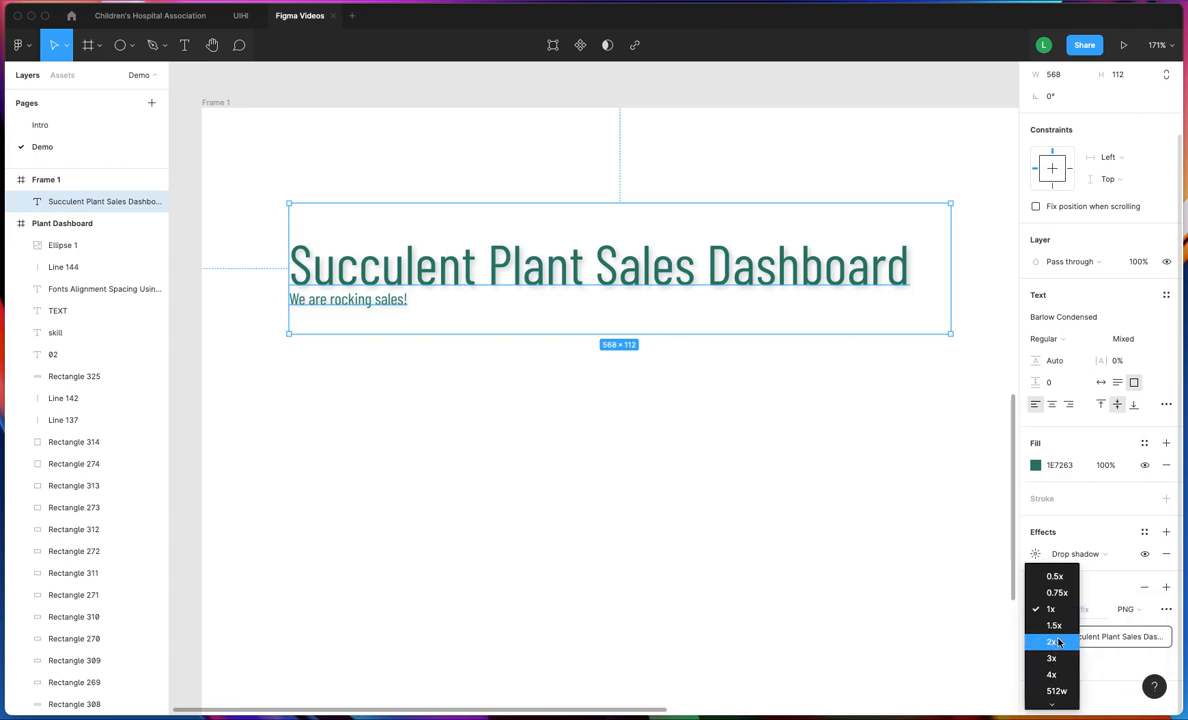
key("Escape")
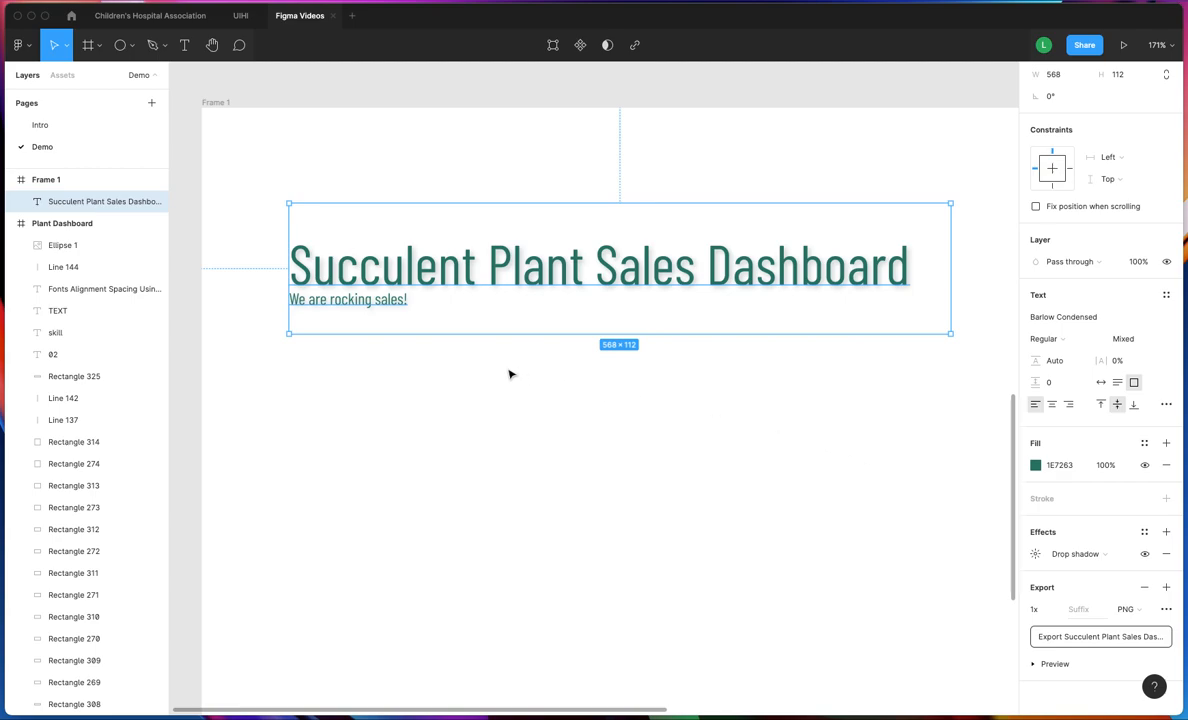
Move the two-line text out above Frame 1 and back into the frame, at about X 55, Y 47
scroll(513, 300, "right", 2)
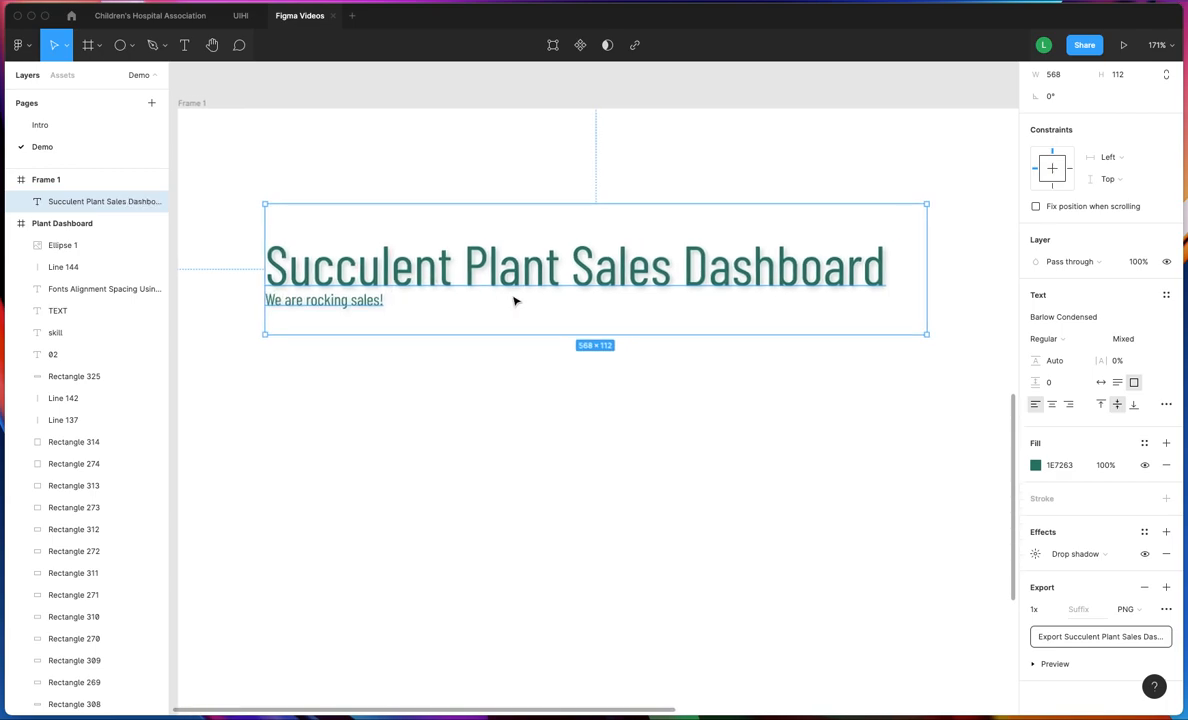
scroll(513, 300, "left", 2)
scroll(515, 300, "up", 2)
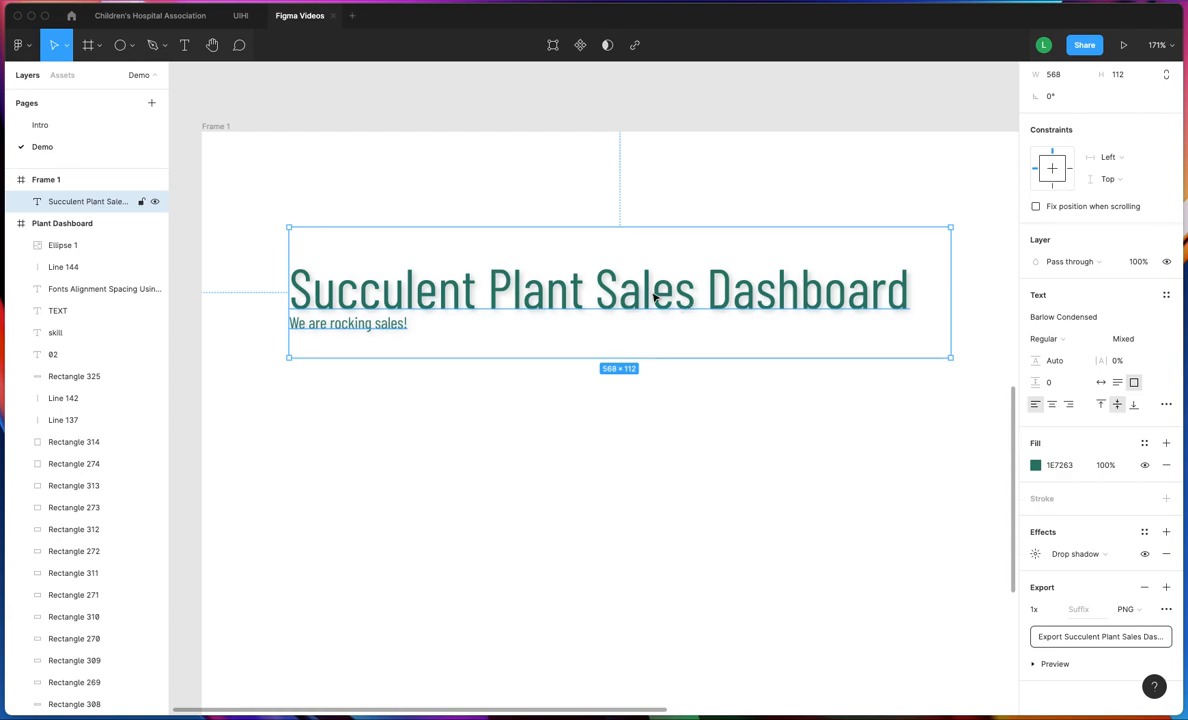
scroll(585, 305, "up", 12)
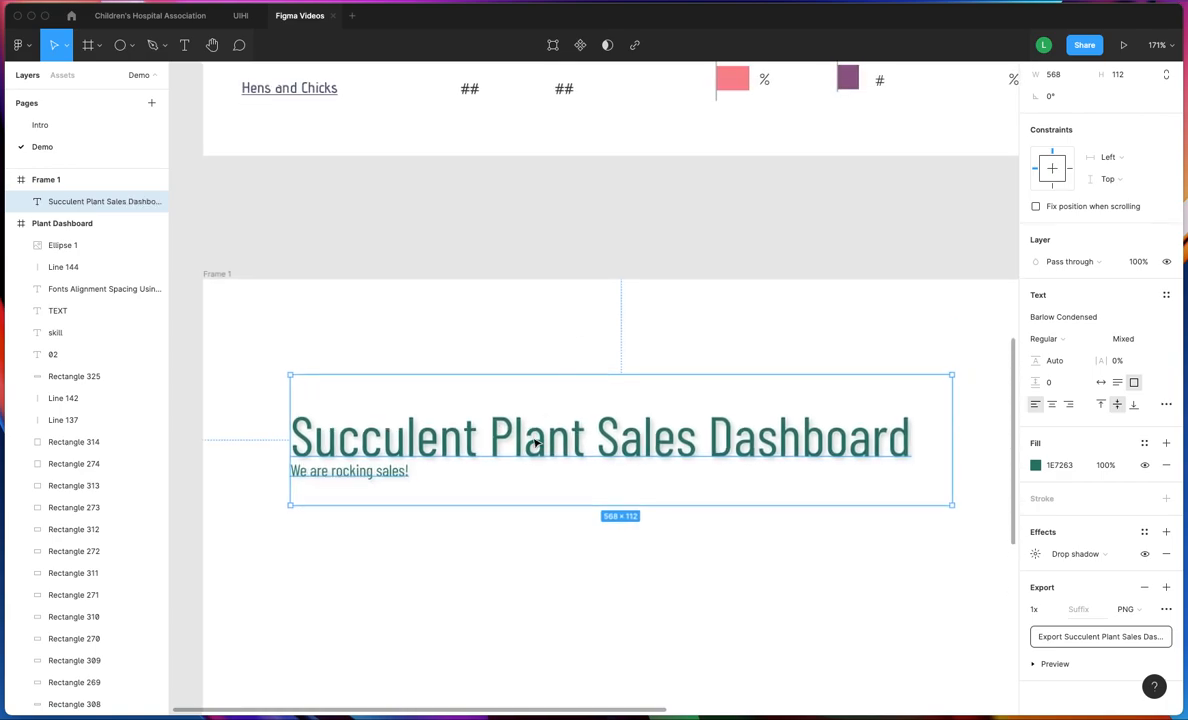
left_click(540, 445)
mouse_move(556, 213)
left_mouse_down()
mouse_move(552, 199)
mouse_move(546, 209)
left_mouse_up()
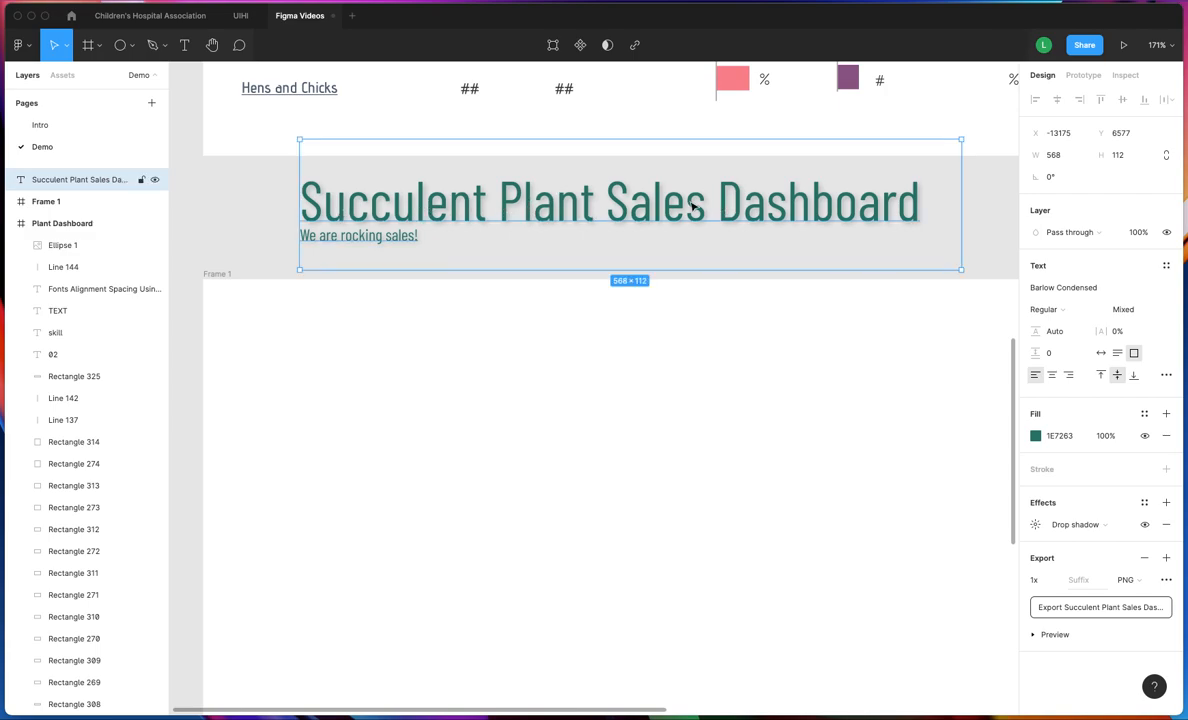
left_click_drag(658, 209, 640, 400)
scroll(646, 443, "down", 1)
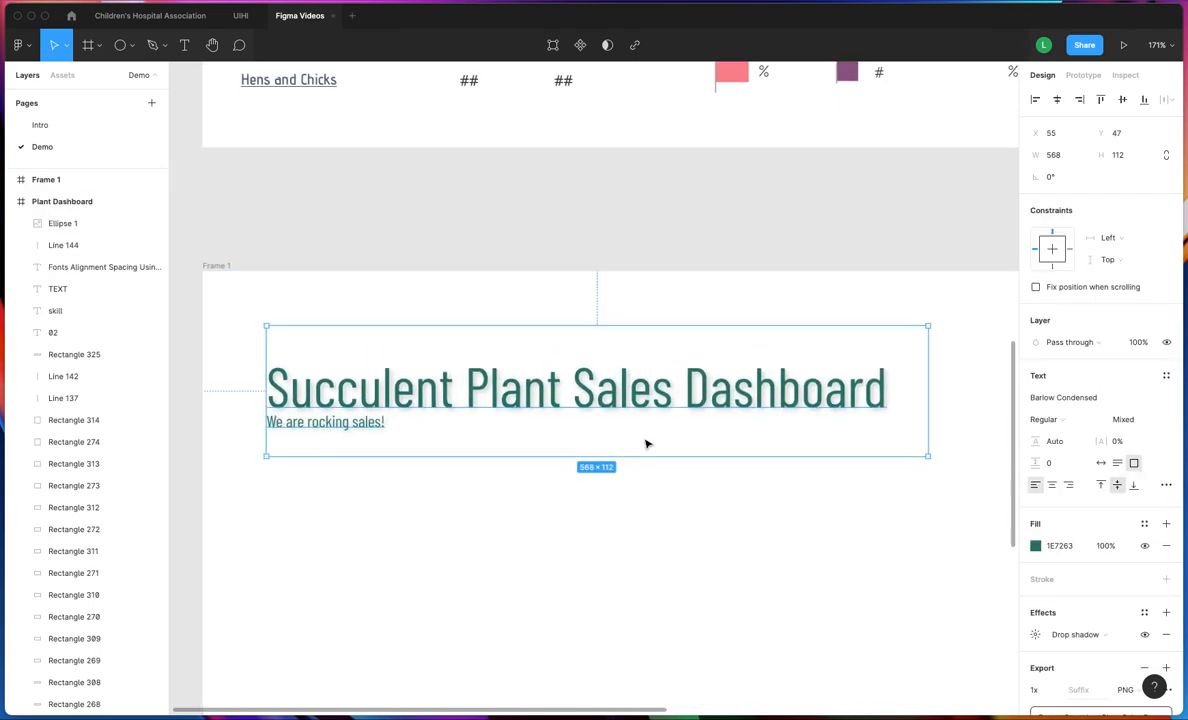
scroll(646, 443, "up", 1)
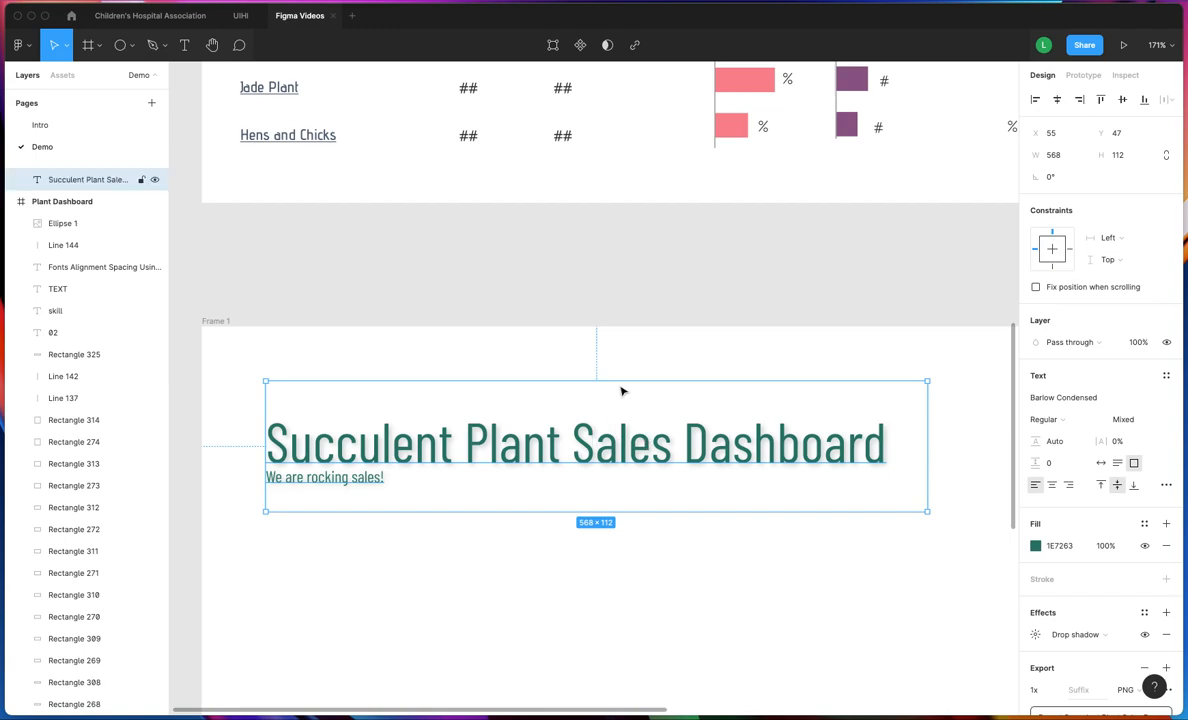
scroll(618, 387, "down", 5)
scroll(621, 390, "up", 4)
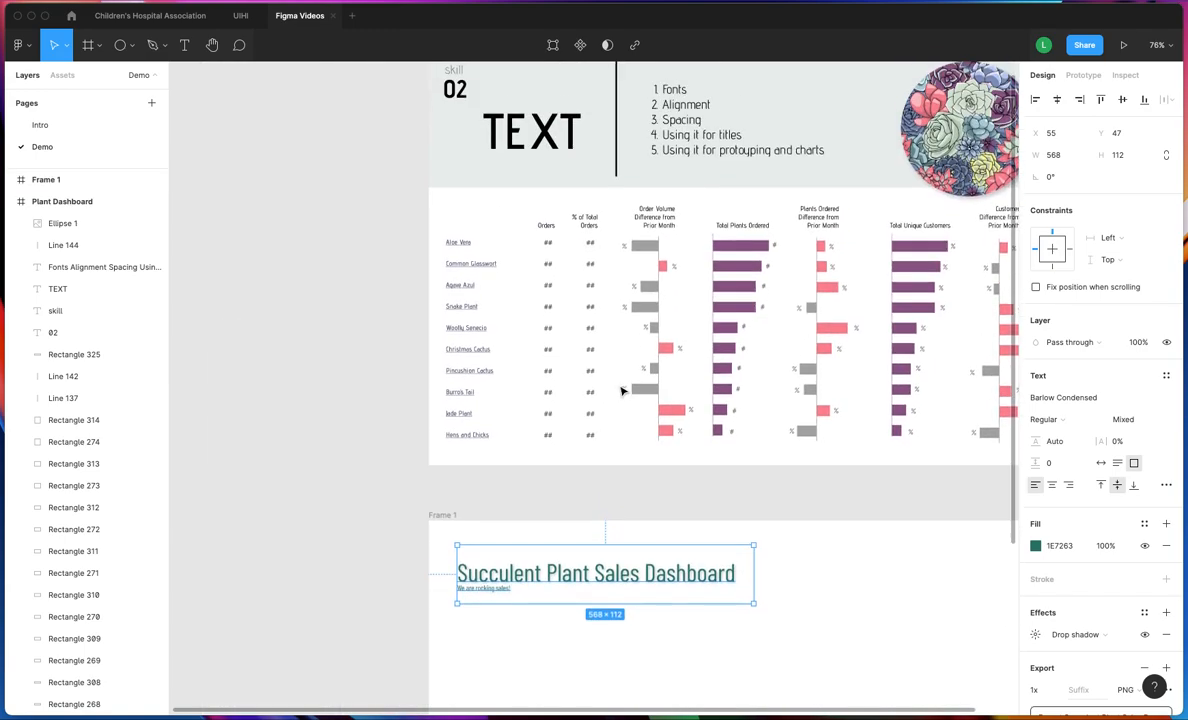
Examine the plant name, Orders and % of Total Orders text columns in the Plant Dashboard and their text settings
scroll(621, 391, "up", 3)
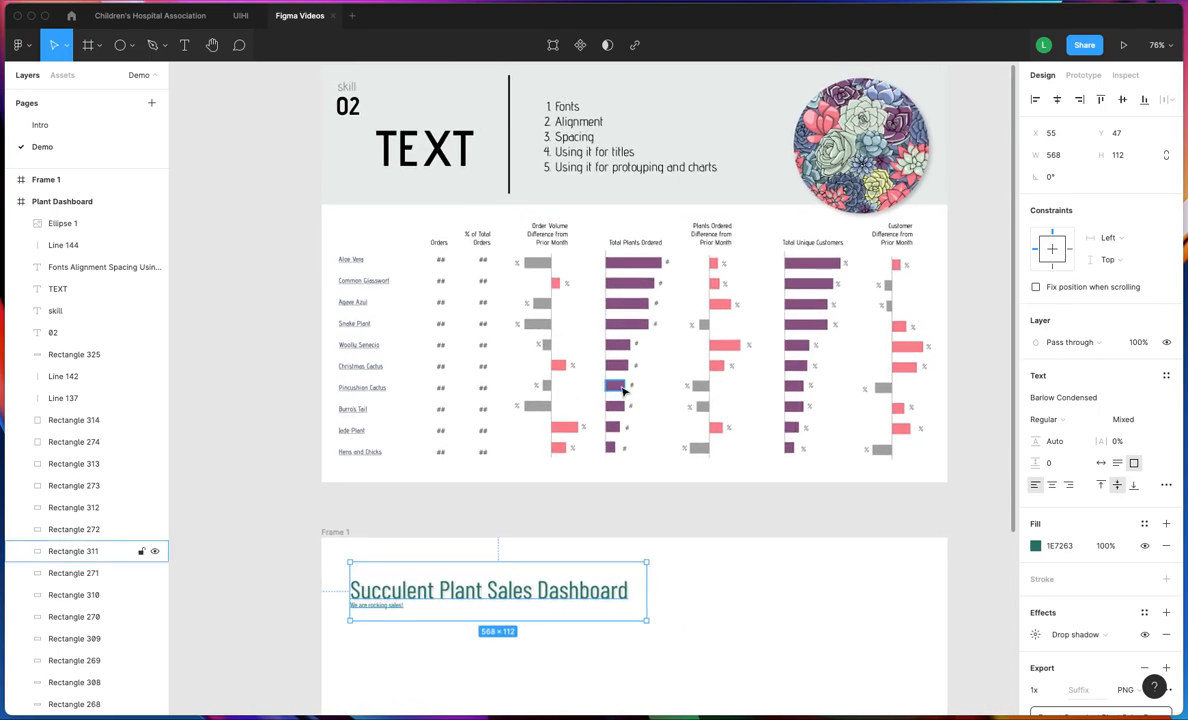
scroll(623, 391, "right", 2)
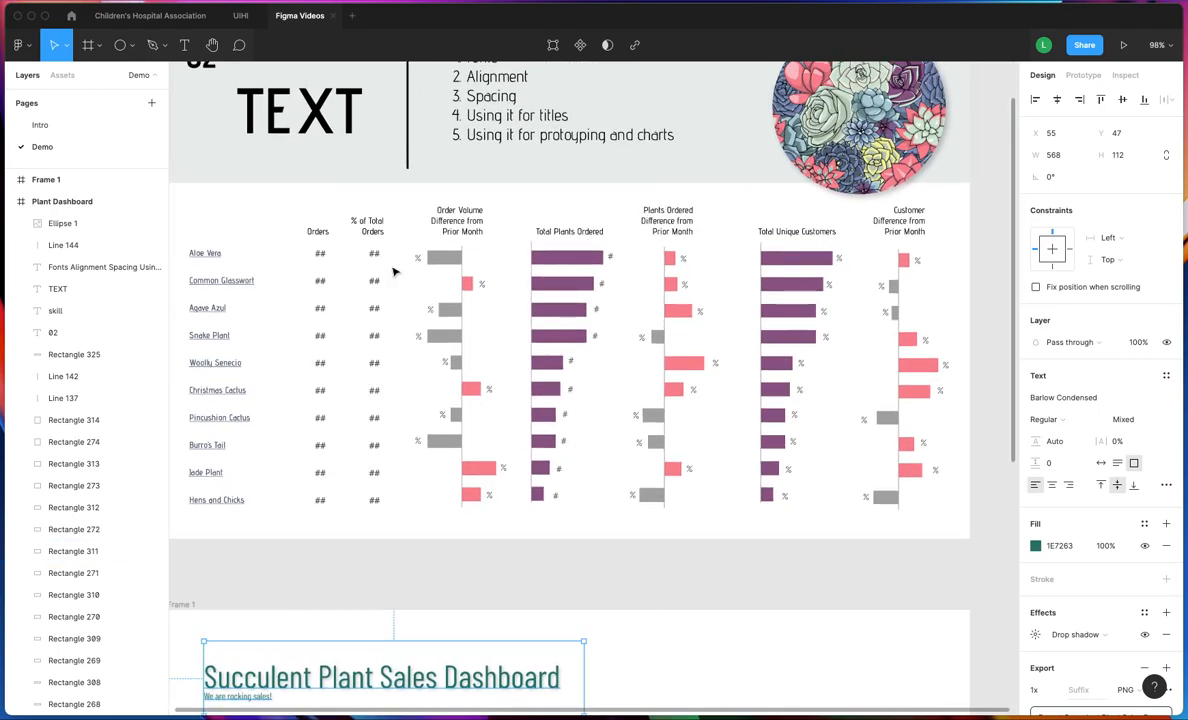
scroll(334, 217, "up", 3)
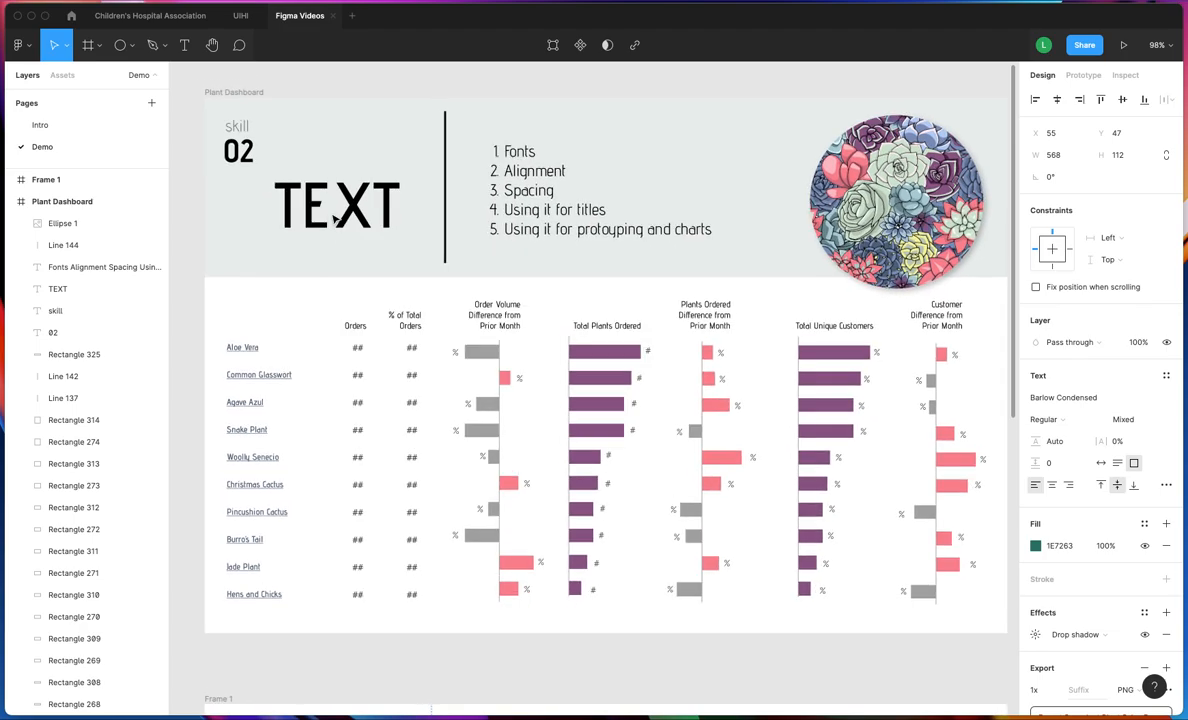
scroll(334, 217, "left", 2)
scroll(334, 217, "down", 1)
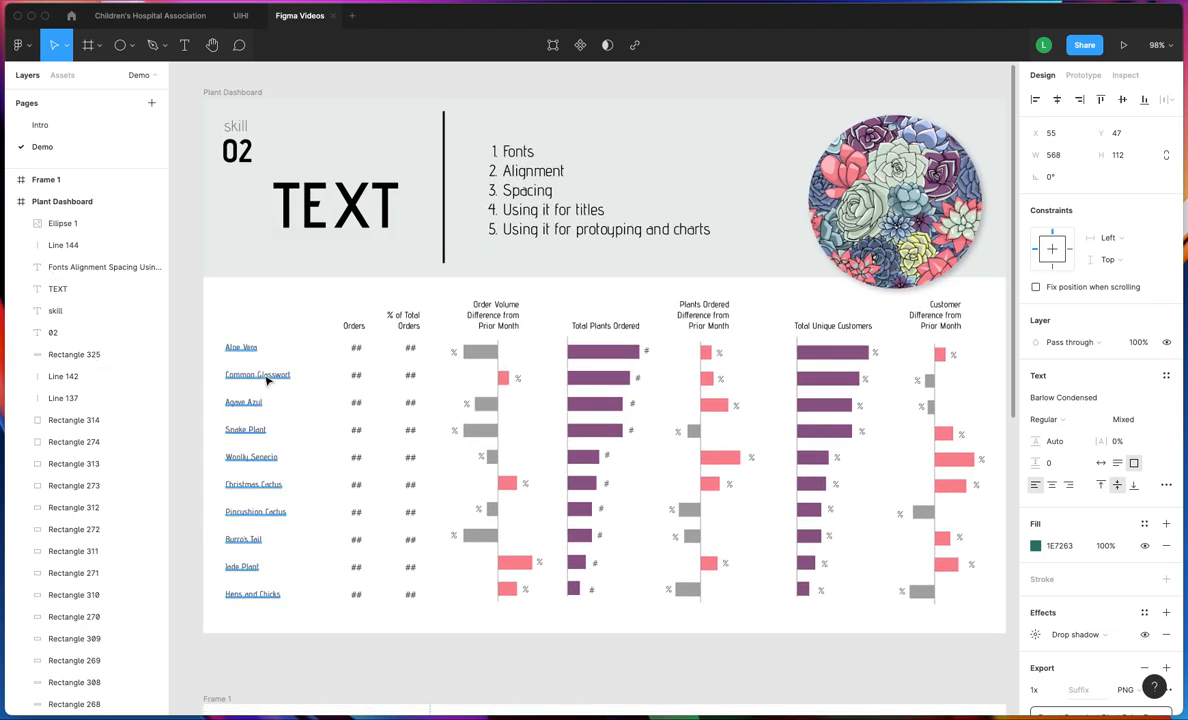
left_click(252, 346)
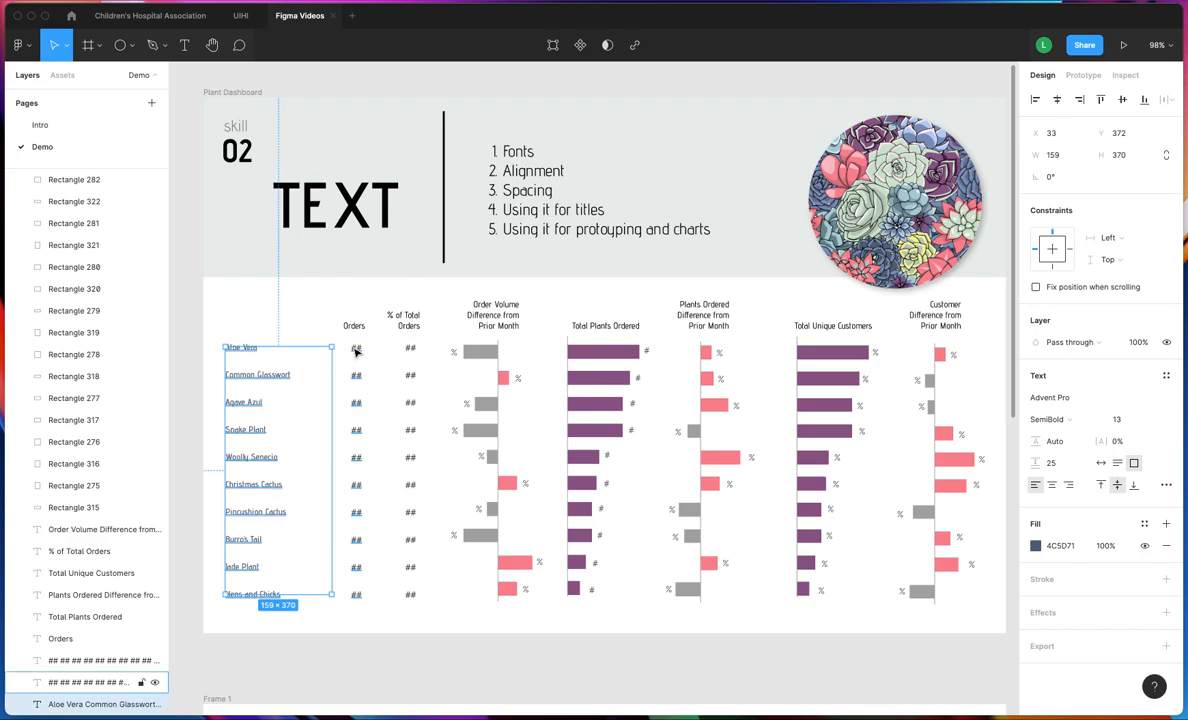
left_click(354, 410)
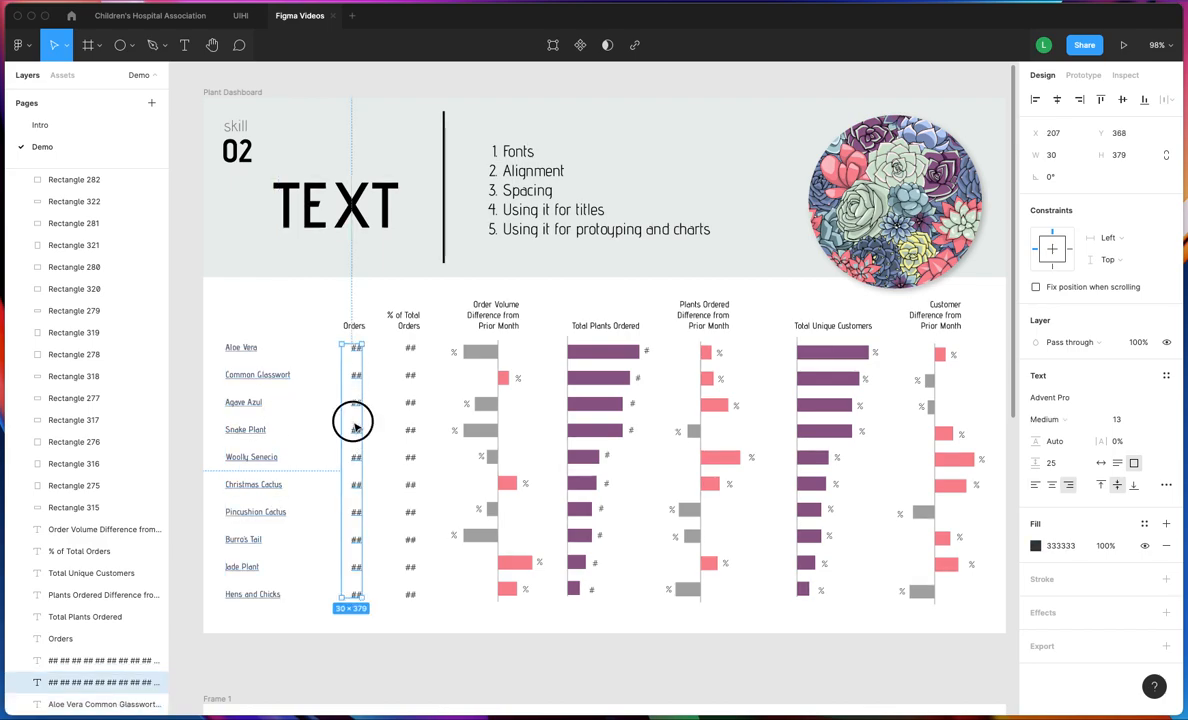
key("Escape")
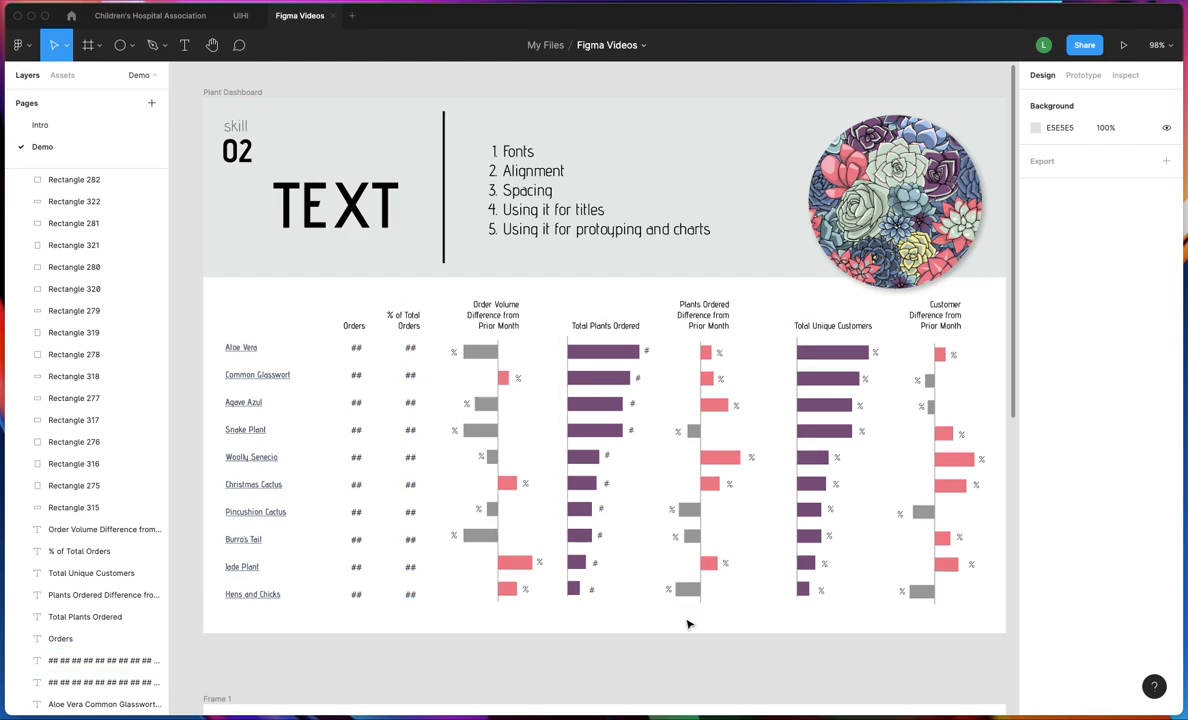
left_click(404, 346)
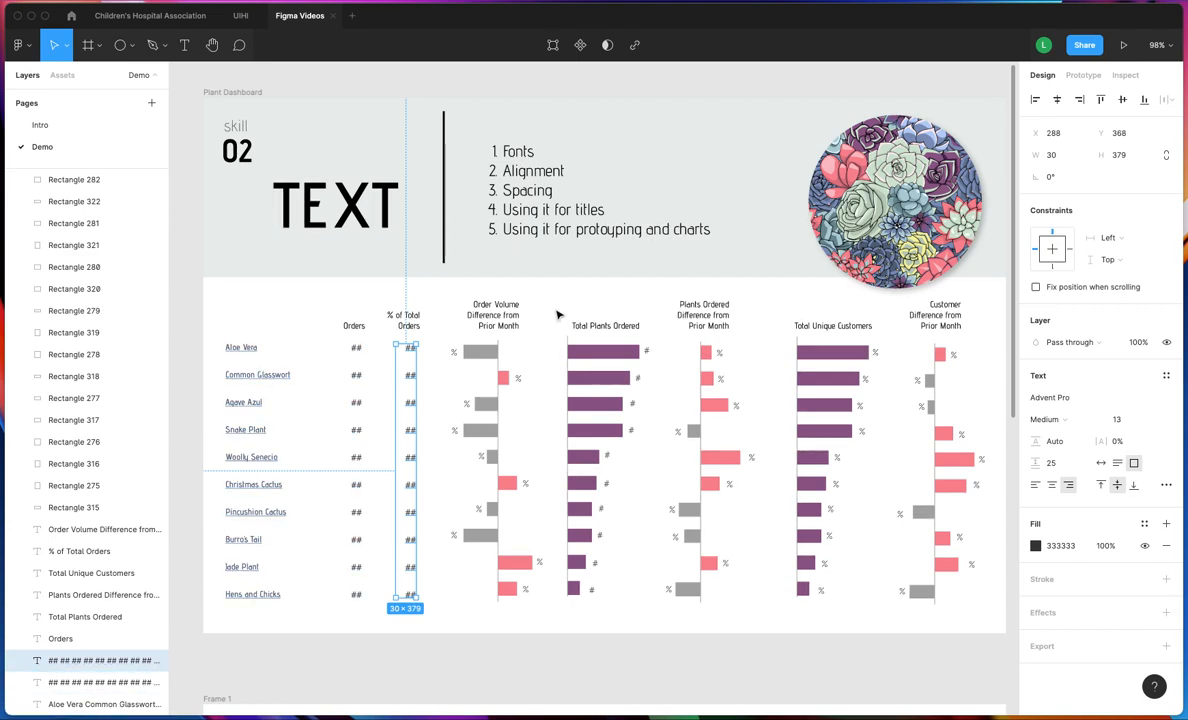
Nudge the # label beside the first Total Plants Ordered bar to about X 647, Y 368
left_click(650, 355)
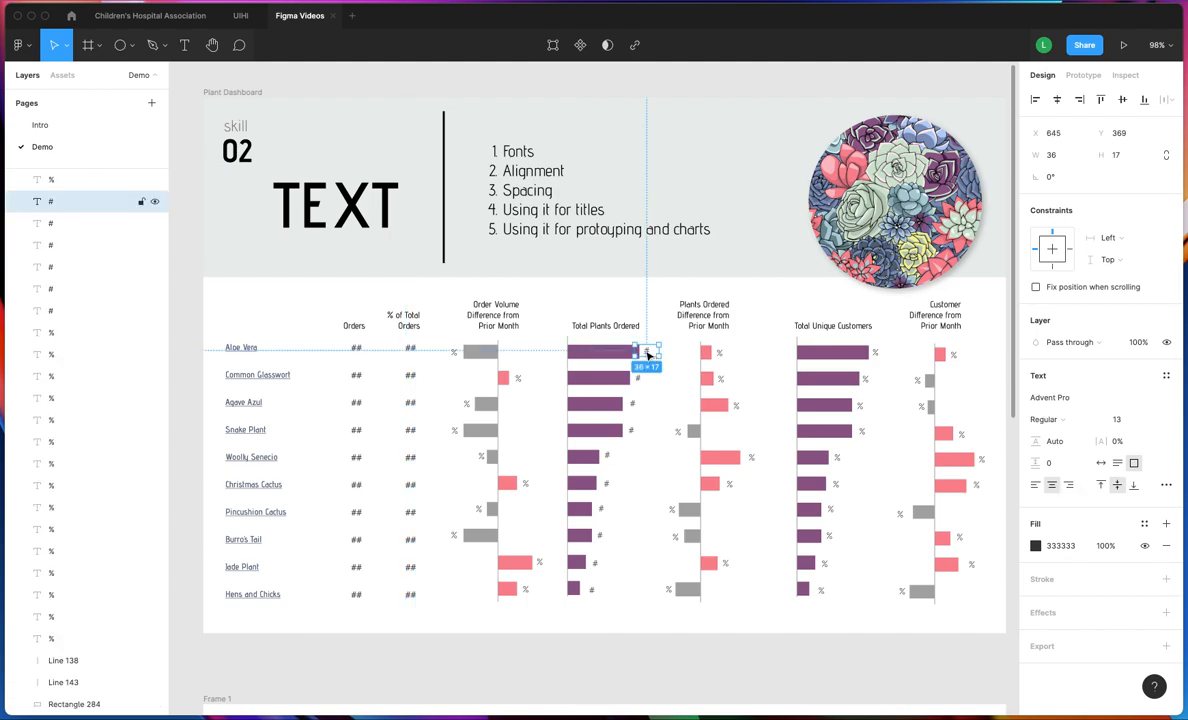
mouse_move(647, 353)
left_mouse_down()
mouse_move(648, 406)
mouse_move(648, 351)
left_mouse_up()
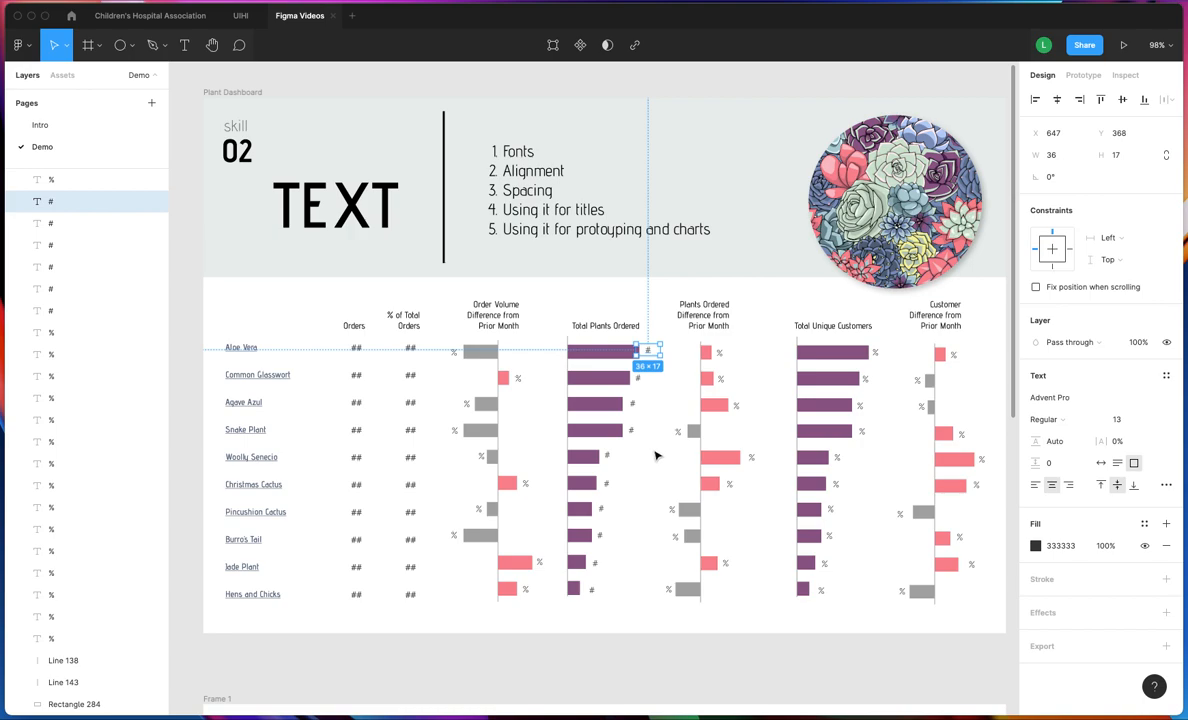
Draw a vertical line about 454 long below the title in Frame 1, at about X 374, Y 226
scroll(656, 456, "down", 5)
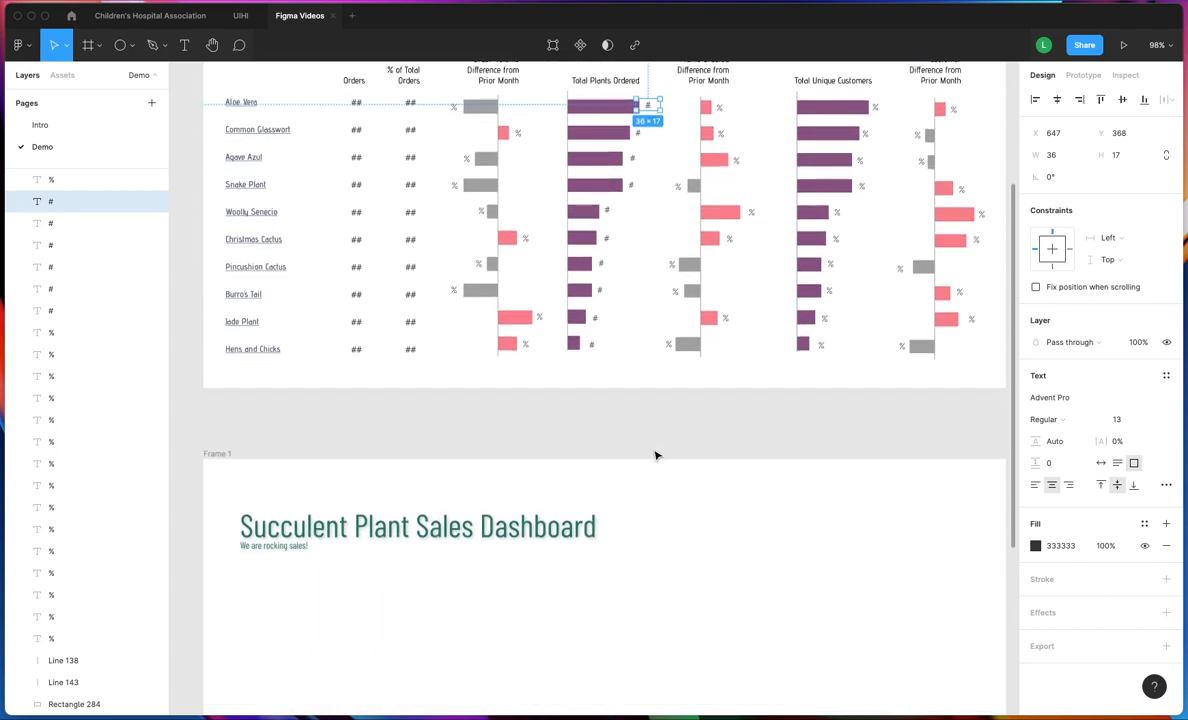
scroll(656, 456, "down", 7)
scroll(656, 456, "left", 3)
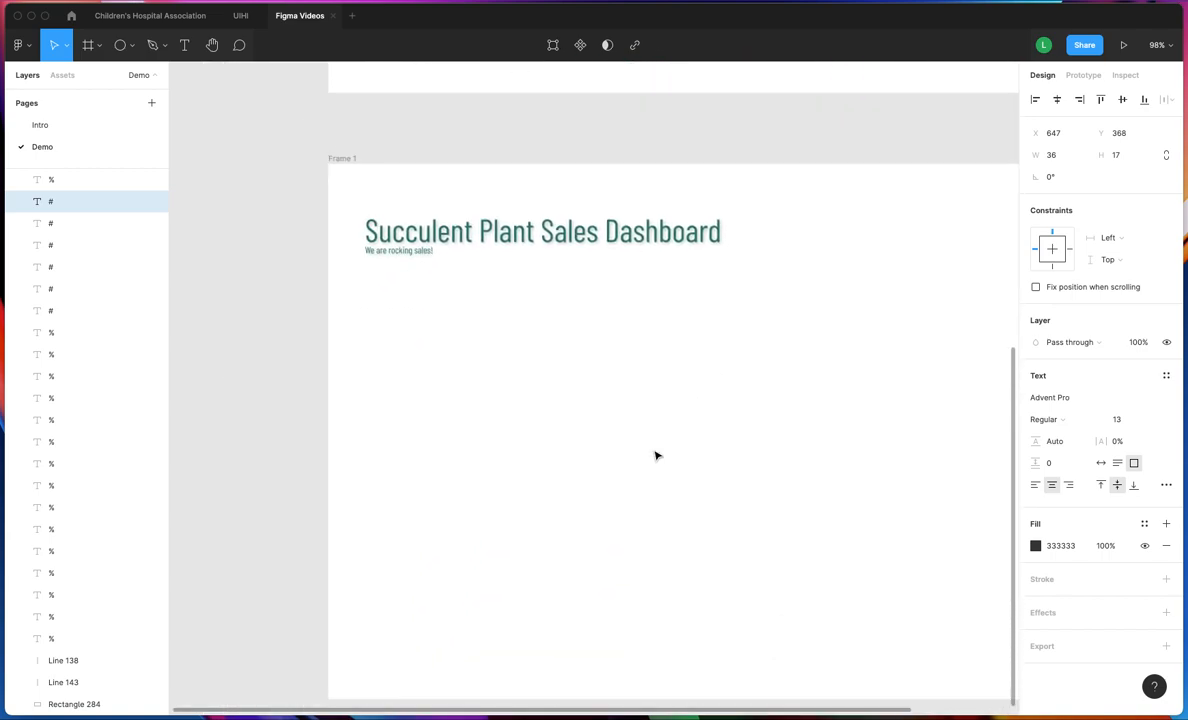
left_click(131, 45)
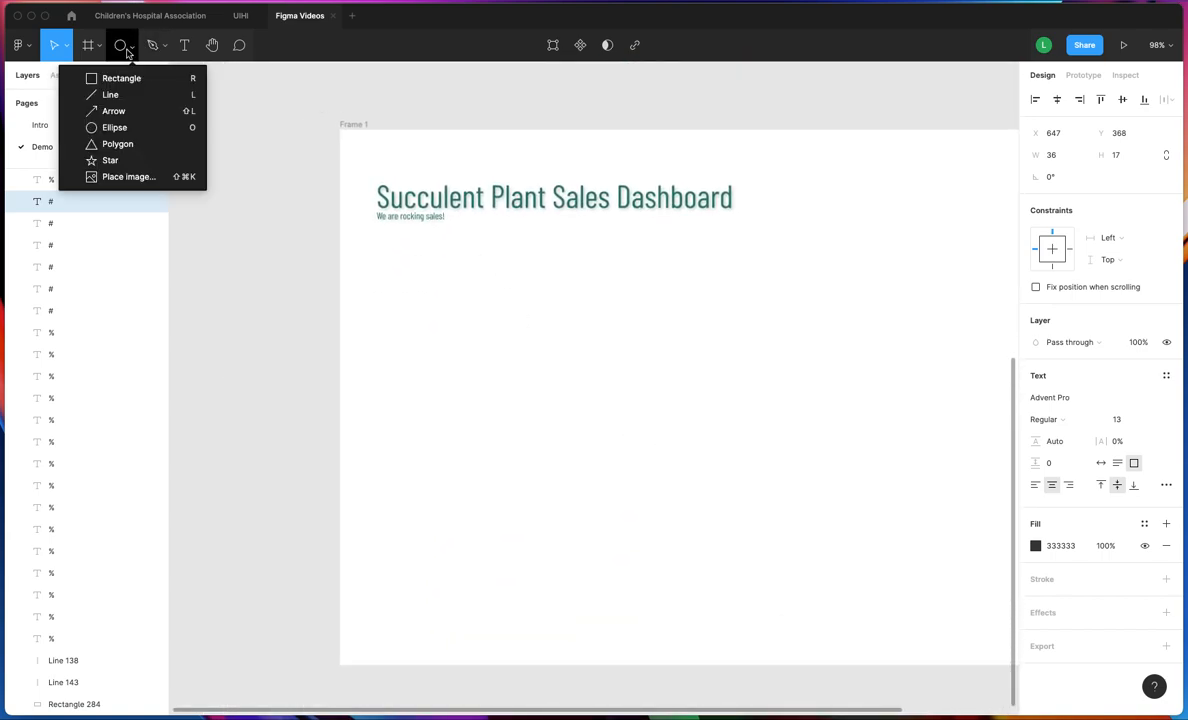
left_click(115, 97)
mouse_move(590, 281)
left_mouse_down()
mouse_move(593, 594)
mouse_move(590, 584)
left_mouse_up()
Draw a horizontal bar rectangle about 198 by 27 starting at the vertical line's upper part, at about X 374, Y 238
left_click(127, 46)
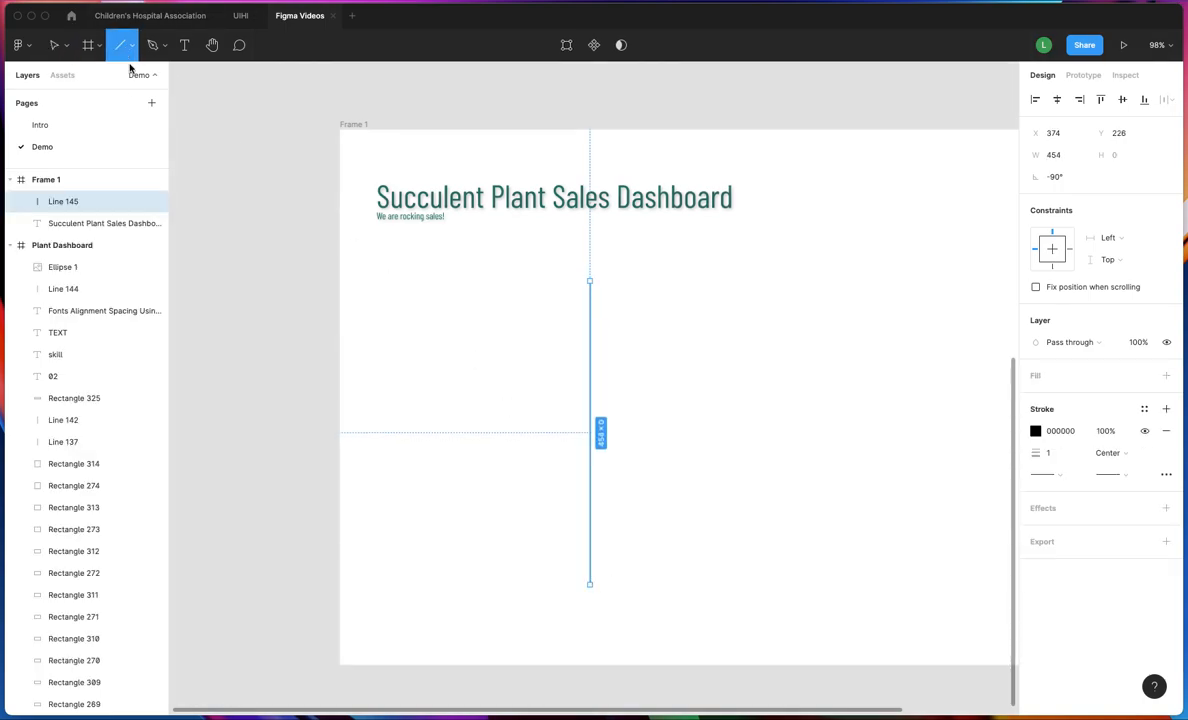
left_click(131, 45)
left_click(115, 77)
left_click_drag(597, 290, 697, 300)
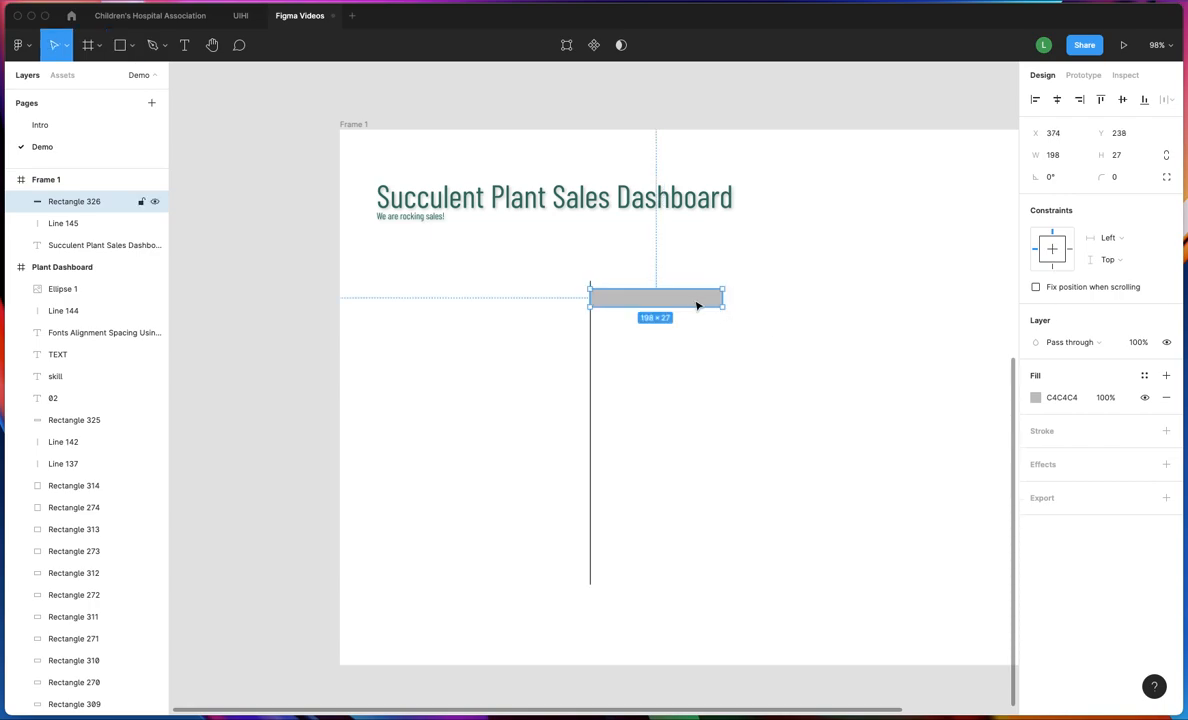
Duplicate the bar down the vertical line at about 39-unit intervals until there are nine bars
key("super+d")
left_click_drag(697, 305, 688, 330)
key("super+d")
key("super+d")
key("super+d")
key("super+d")
key("super+d")
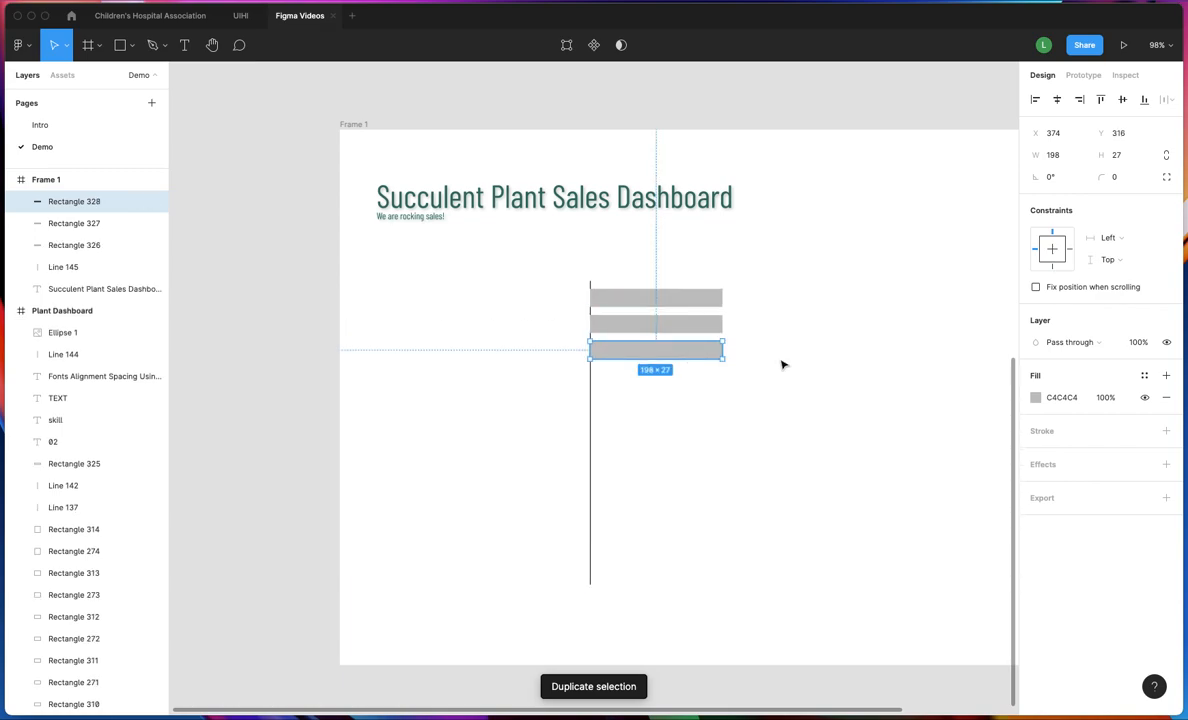
key("super+d")
key("super+d")
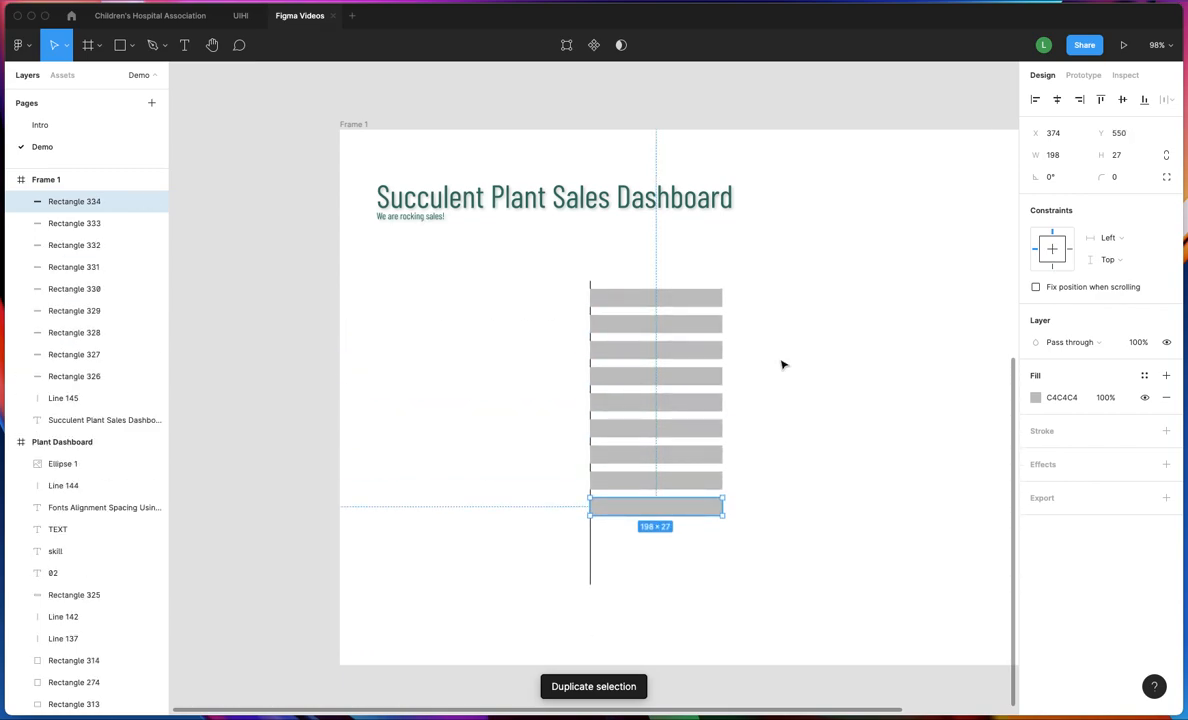
Shorten the second, third and fourth bars, the fourth to about 65 wide, and lengthen the fifth bar
left_click(781, 361)
left_click(717, 325)
left_click_drag(722, 325, 670, 322)
left_click(719, 352)
left_click_drag(722, 355, 633, 377)
left_click(705, 377)
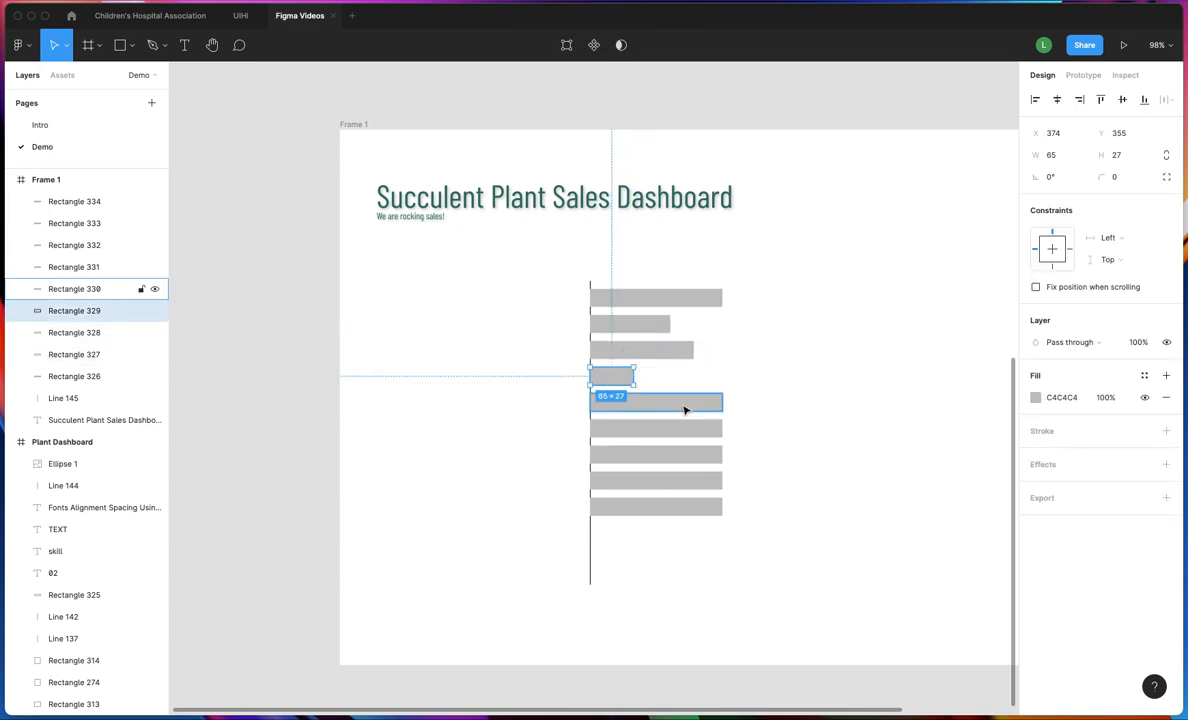
left_click(685, 404)
left_click_drag(722, 402, 778, 402)
Shorten the seventh and eighth bars and slightly lengthen the ninth bar
left_click(721, 428)
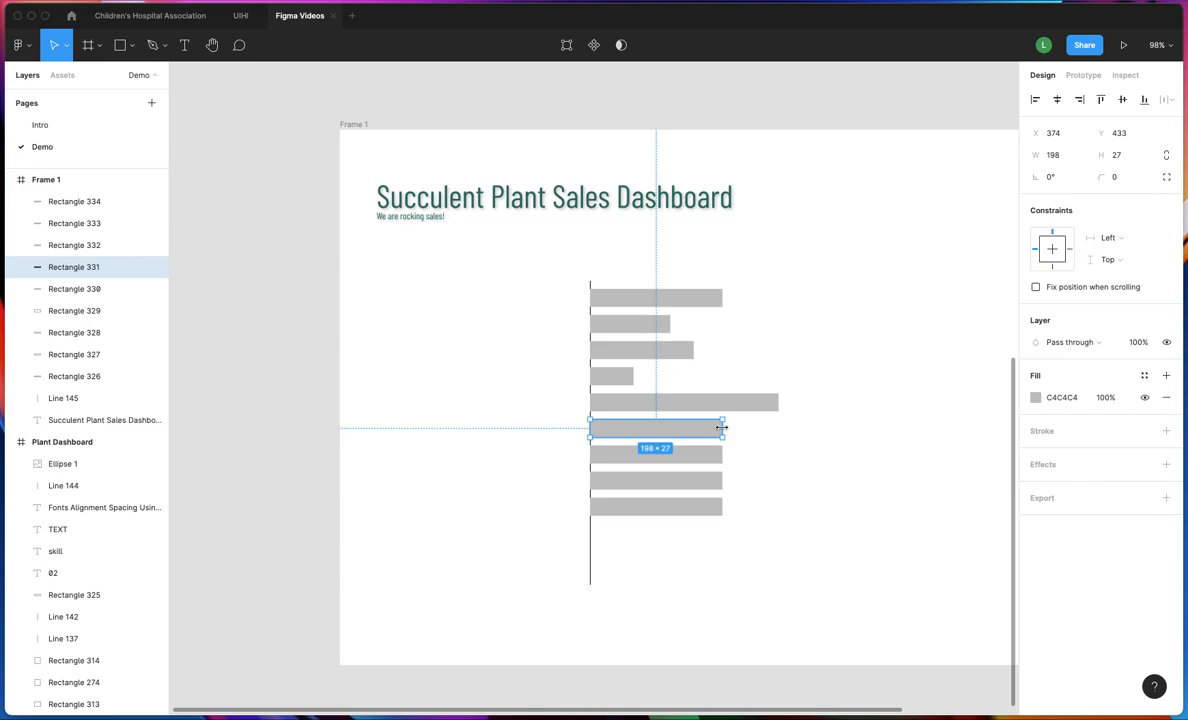
left_click(722, 455)
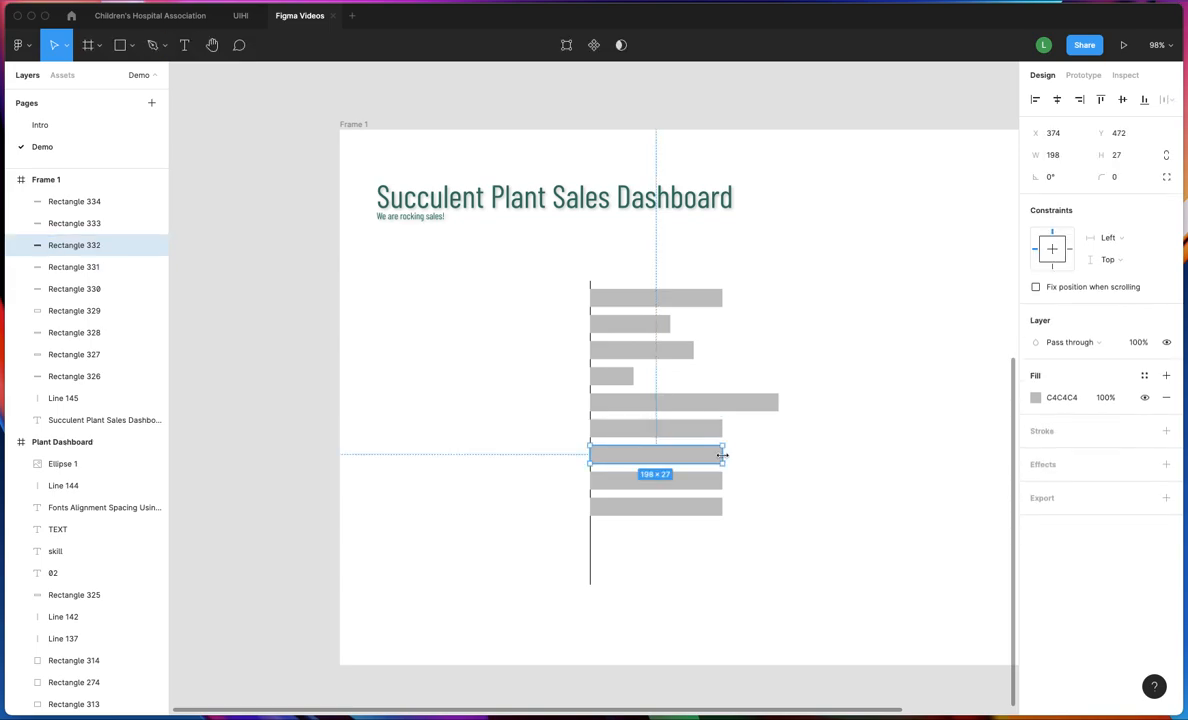
left_click_drag(722, 455, 651, 455)
left_click(721, 481)
mouse_move(721, 481)
left_mouse_down()
mouse_move(685, 482)
mouse_move(726, 504)
left_mouse_up()
left_click(711, 510)
left_click(807, 525)
Shorten the chart's vertical line from its lower end to about 381 long
left_click(590, 563)
left_click_drag(590, 584, 590, 536)
left_click(695, 570)
Add the text label "##" just past the end of the first bar, at about X 584, Y 242
left_click(186, 45)
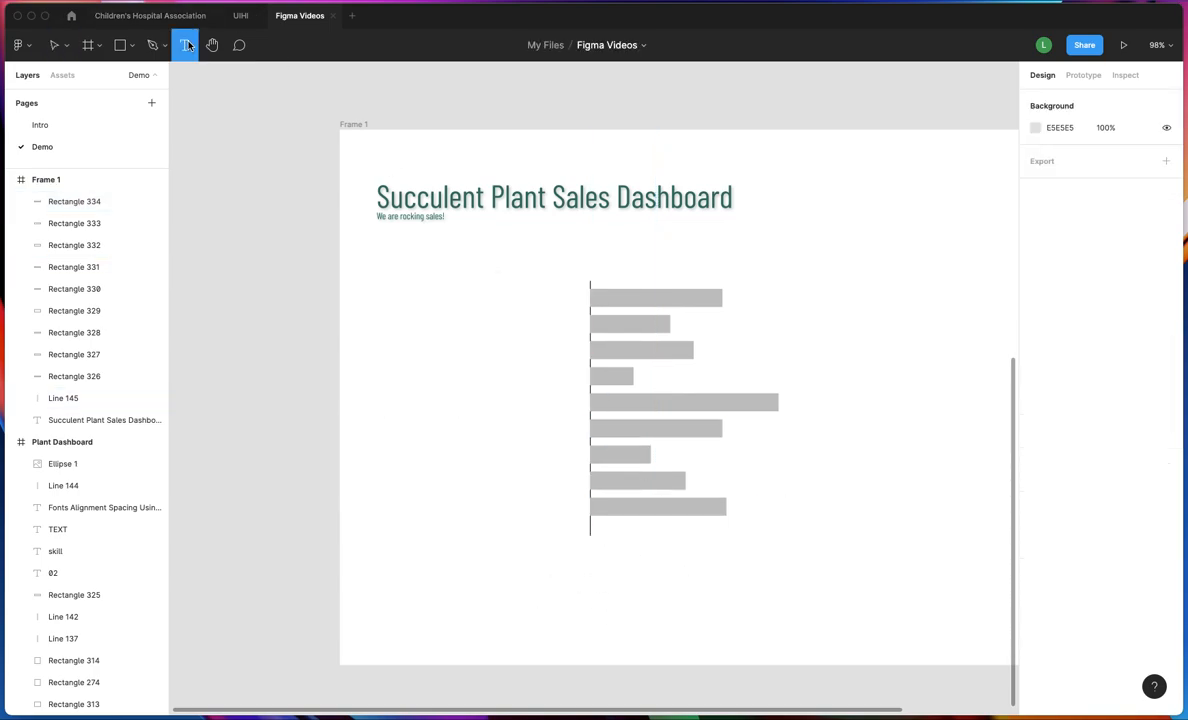
left_click(746, 301)
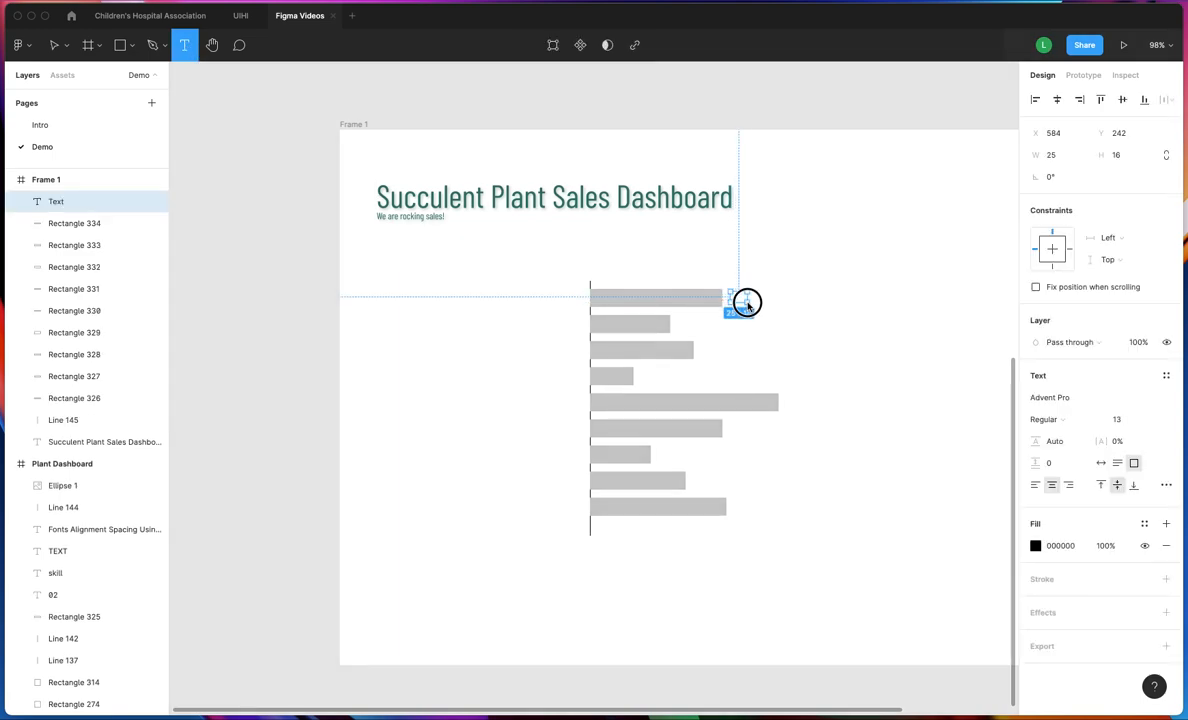
type("##")
left_click(796, 309)
Copy the ## label to the ends of the other eight bars, following each bar's length
scroll(727, 292, "up", 10)
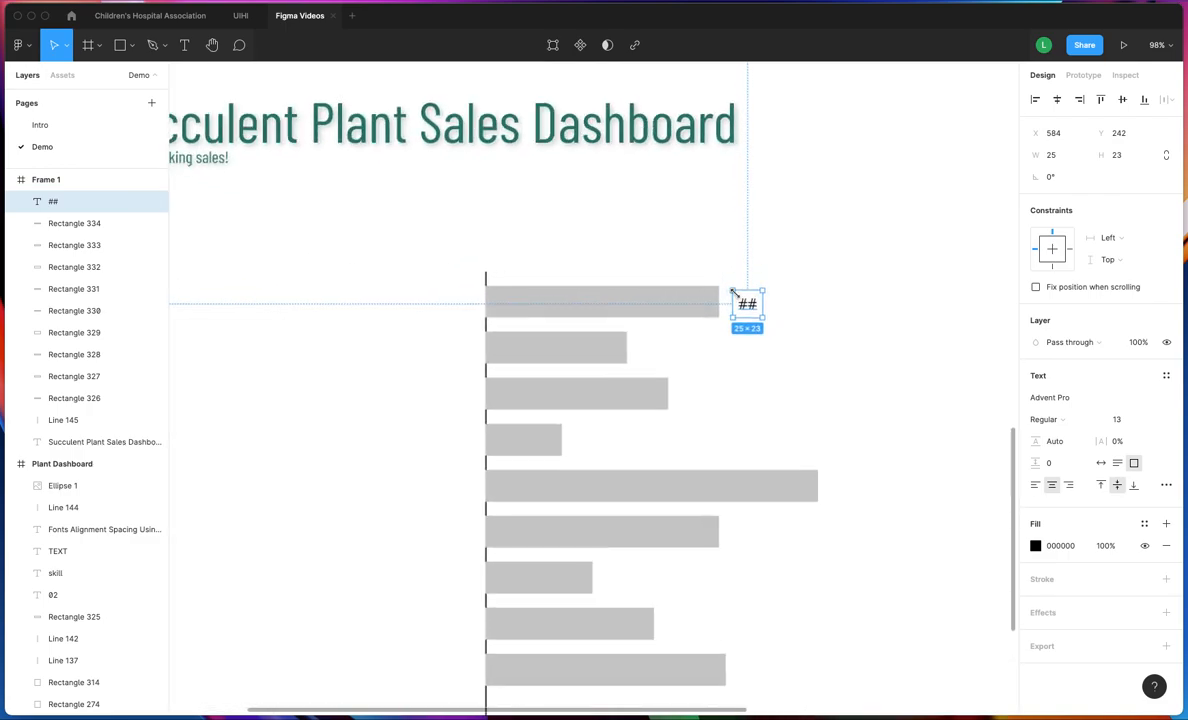
left_click_drag(718, 232, 830, 451)
scroll(830, 451, "down", 5)
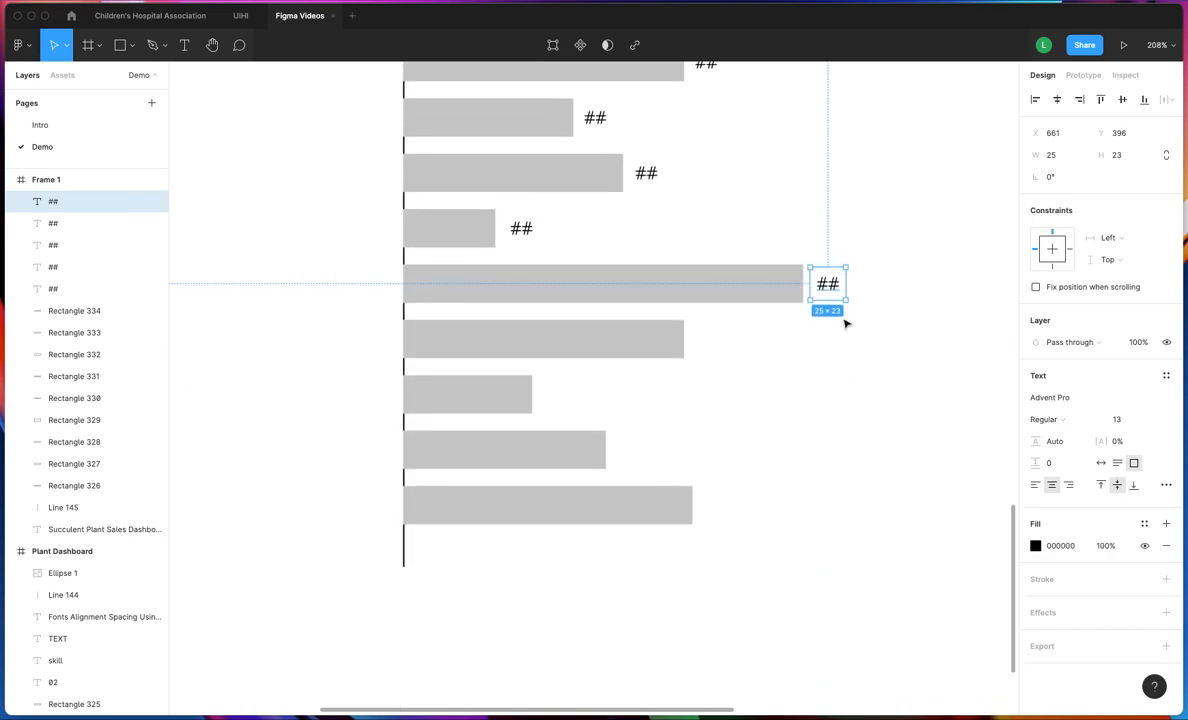
left_click_drag(825, 289, 713, 503)
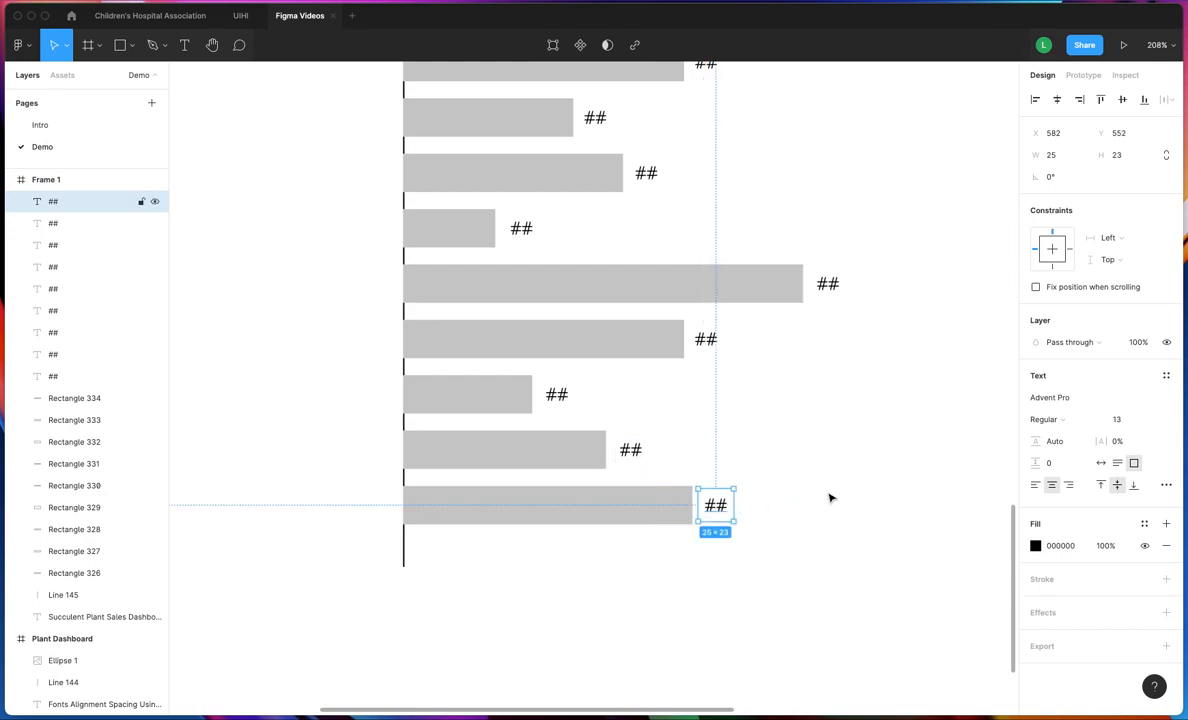
left_click(950, 378)
Move the chart's vertical line above all nine bar rectangles in the layer order
scroll(950, 378, "down", 3)
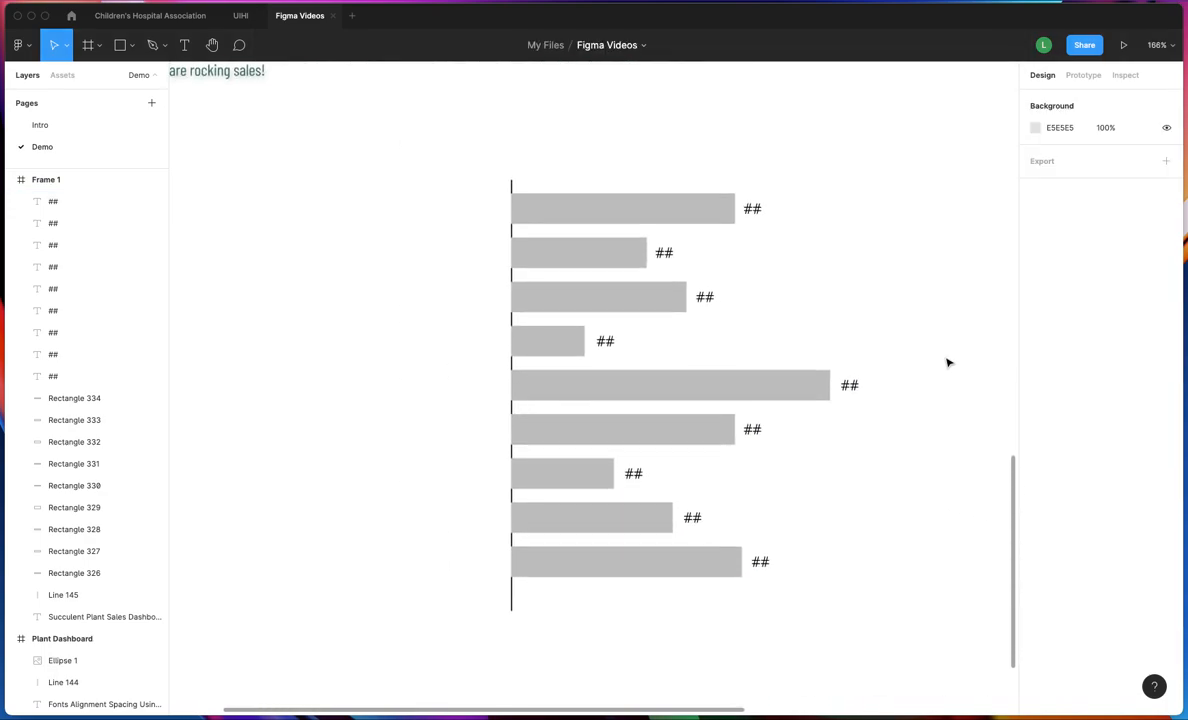
left_click(512, 183)
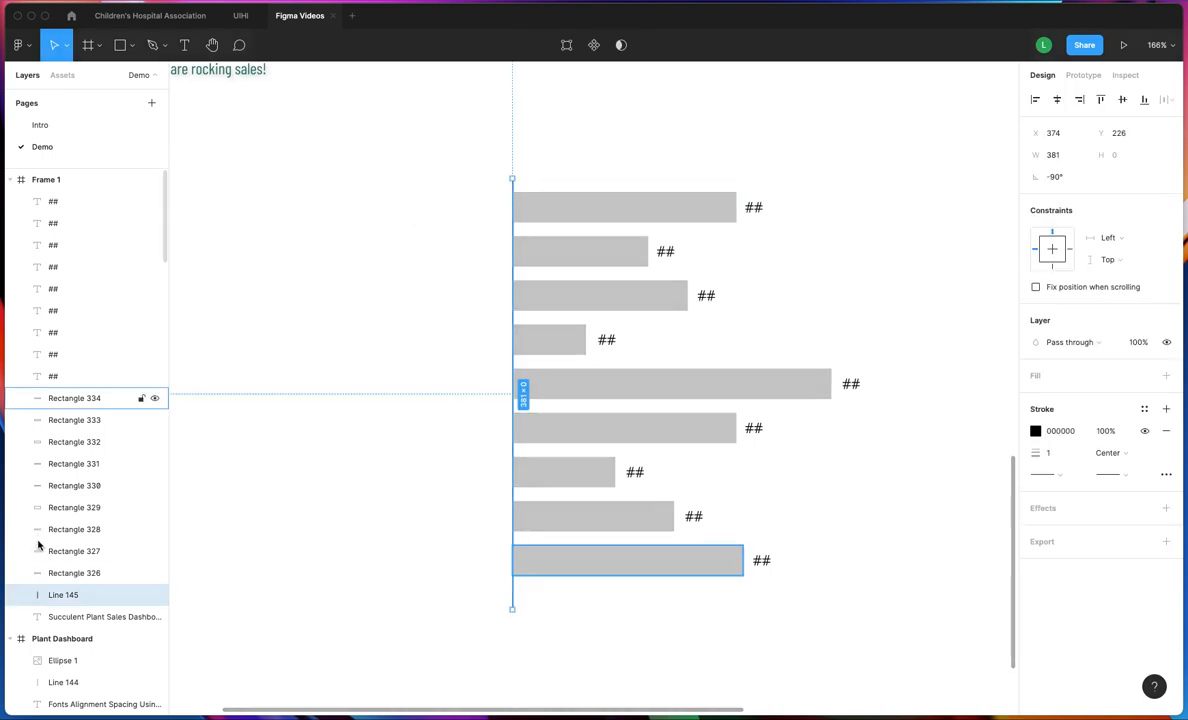
left_click_drag(88, 598, 82, 392)
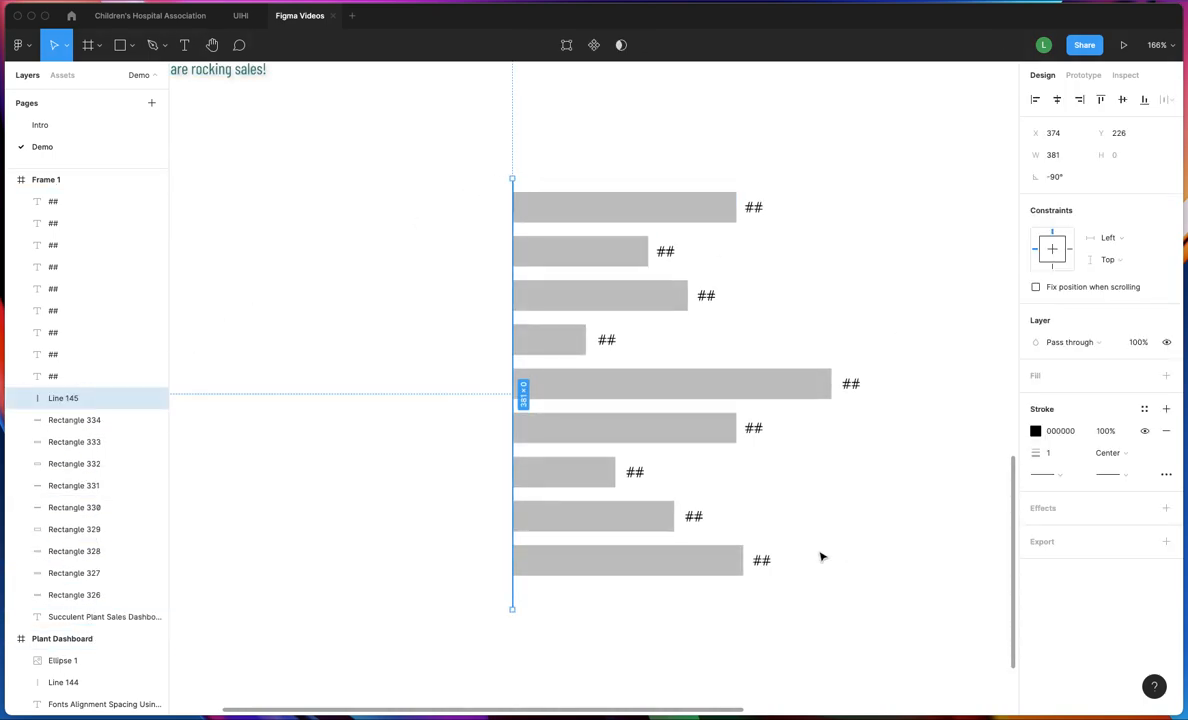
left_click(911, 470)
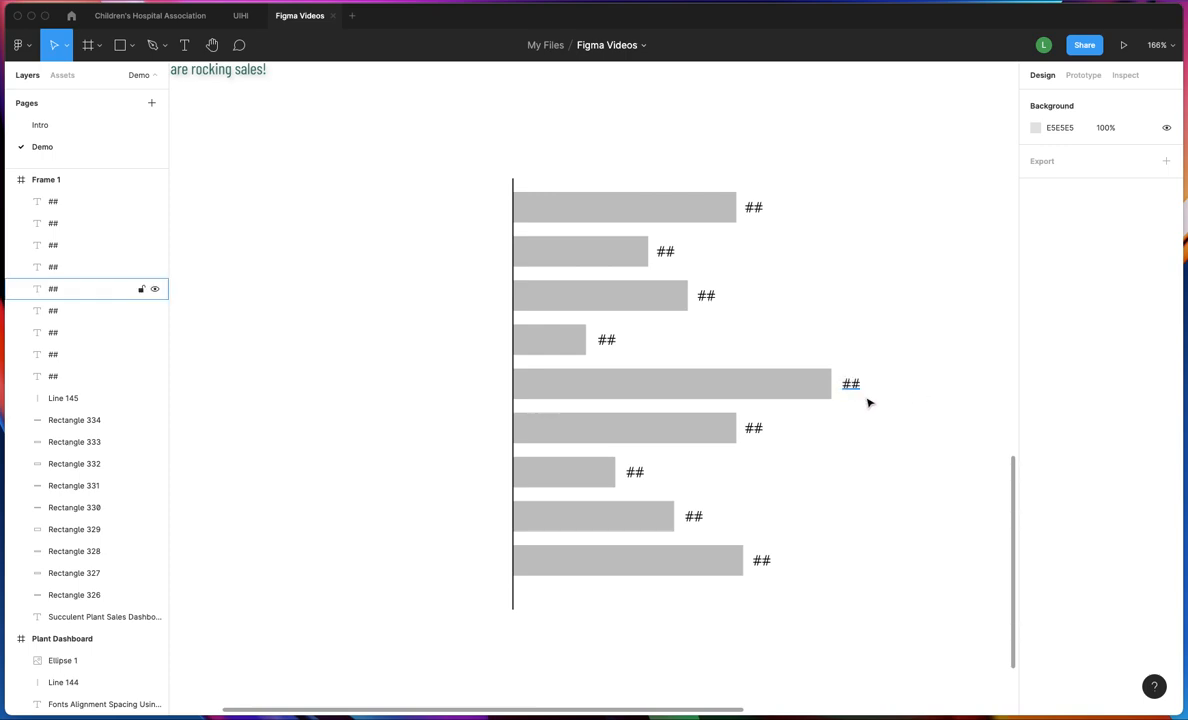
scroll(947, 430, "right", 2)
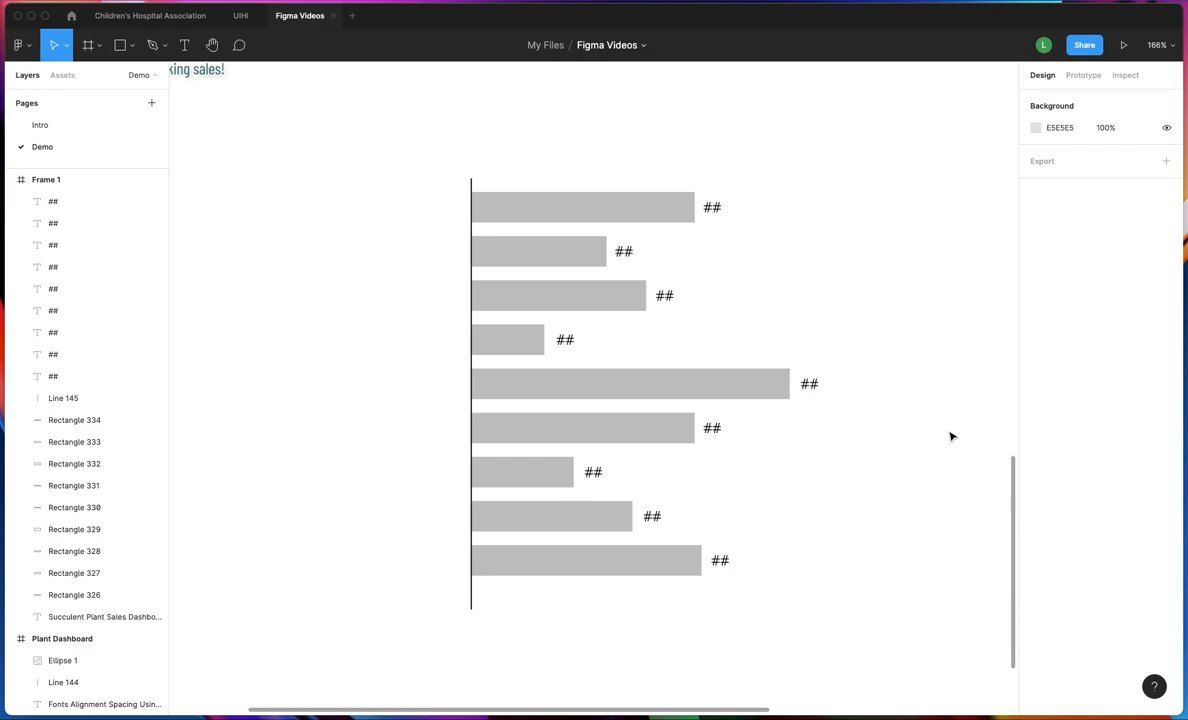
scroll(951, 436, "down", 5)
scroll(951, 436, "up", 8)
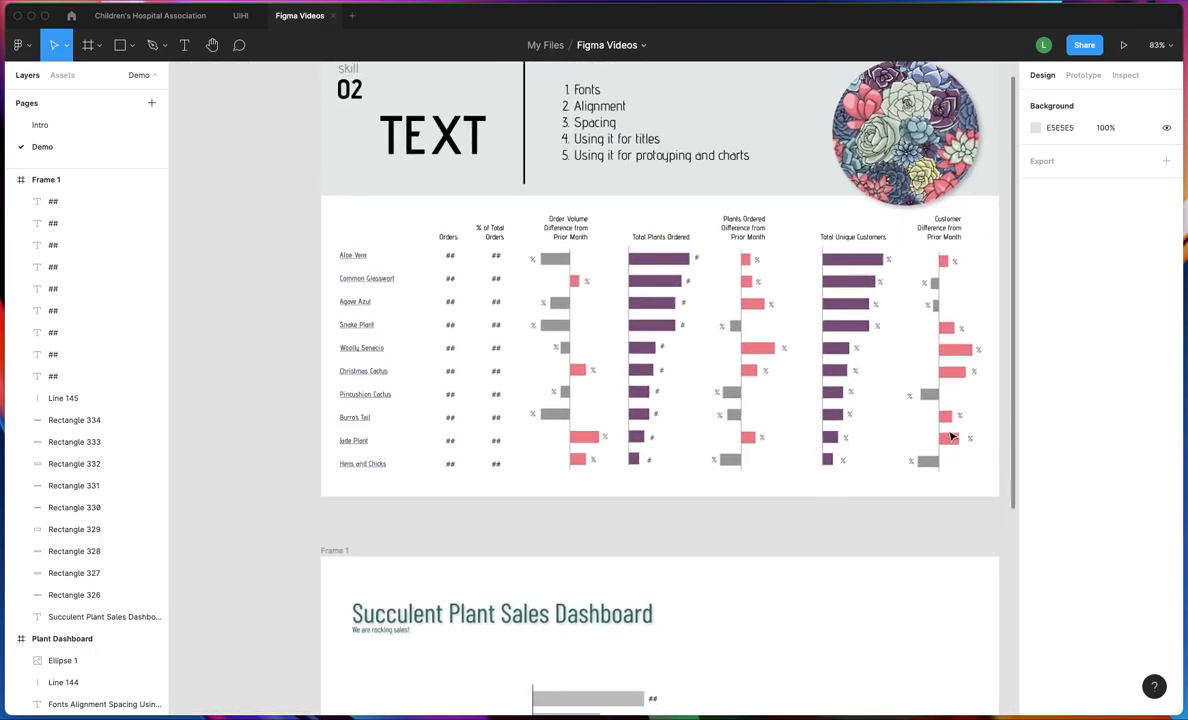
scroll(951, 436, "up", 3)
scroll(951, 436, "right", 2)
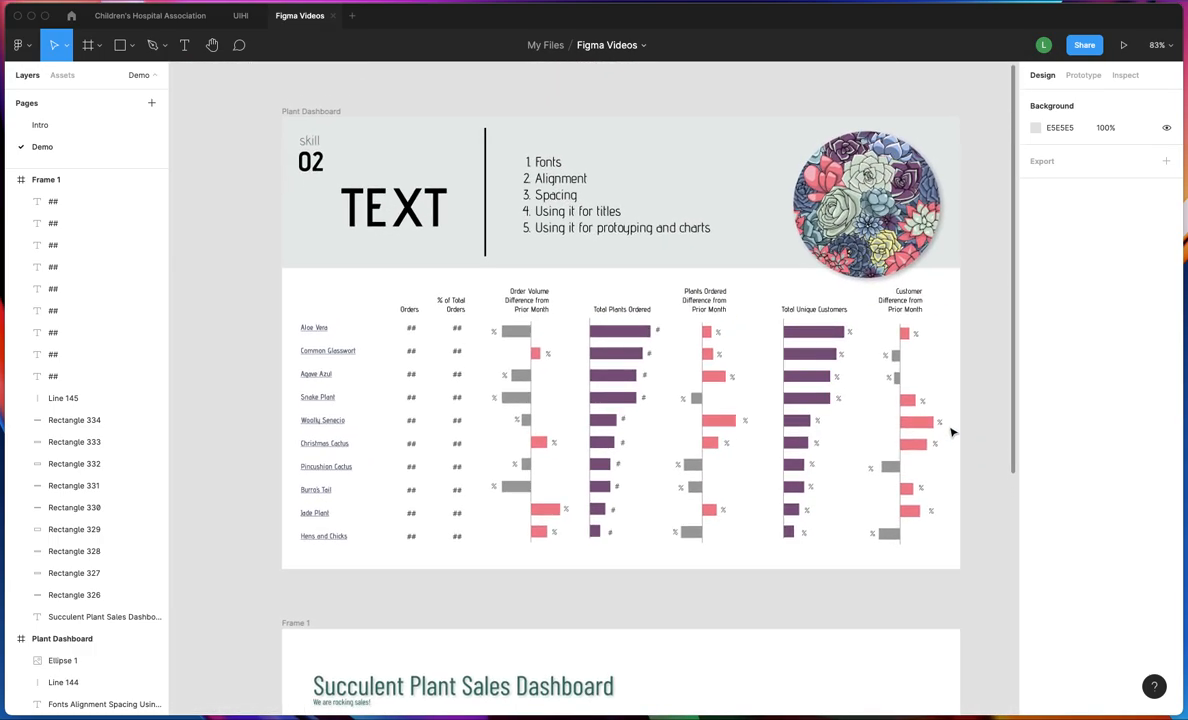